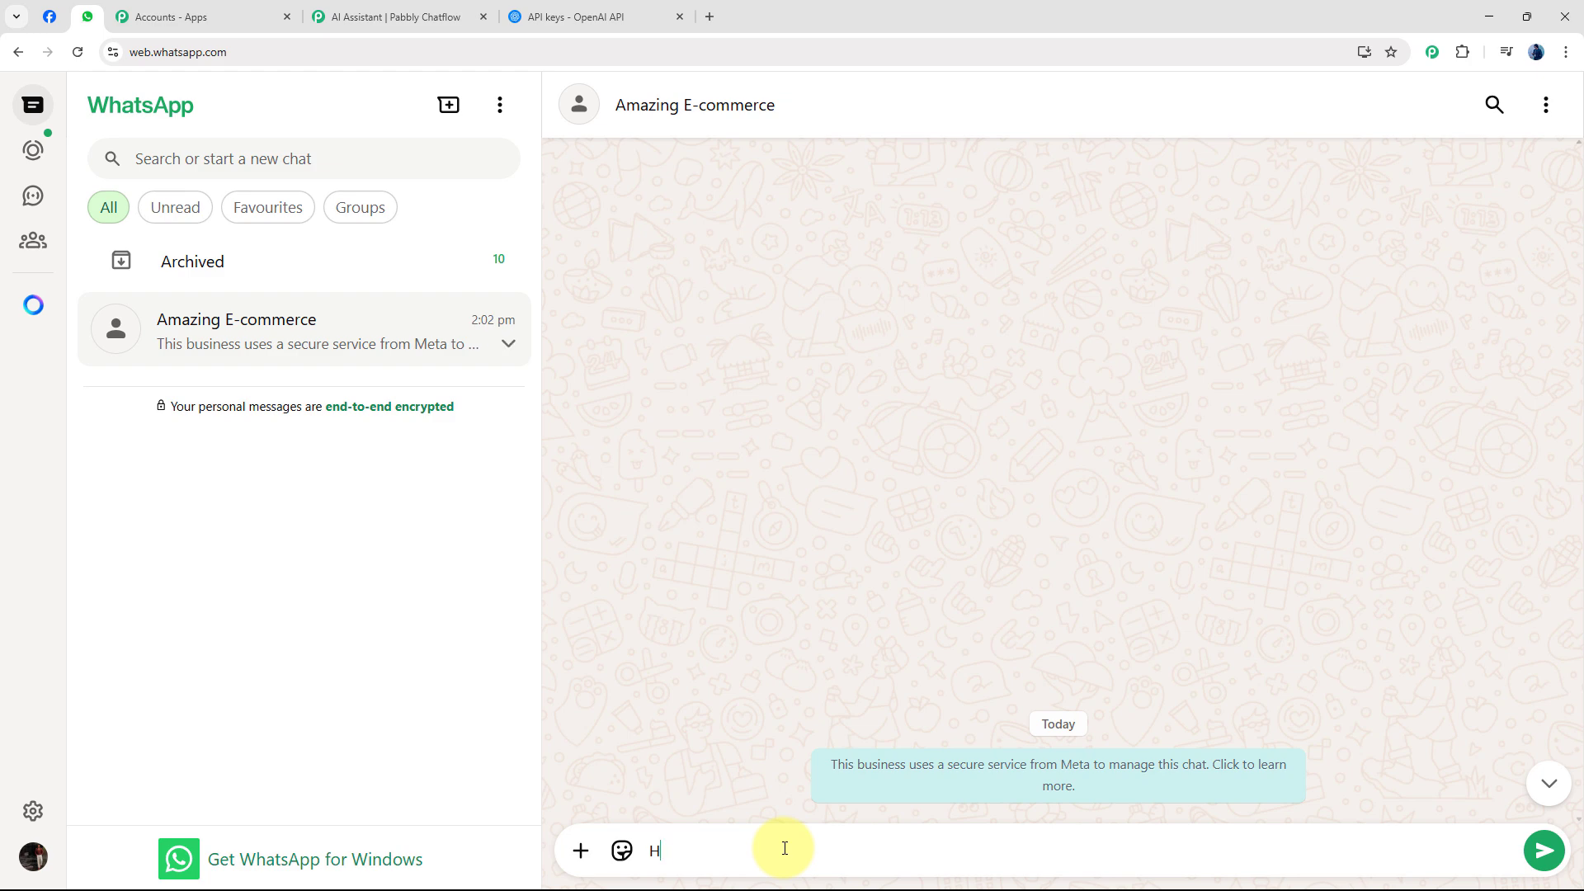
Send the Amazing E-commerce chat three messages: "Hello I need help", "Can I connect my own domain?" and "Is the platform free to use?"
type("ello I need help")
key("Return")
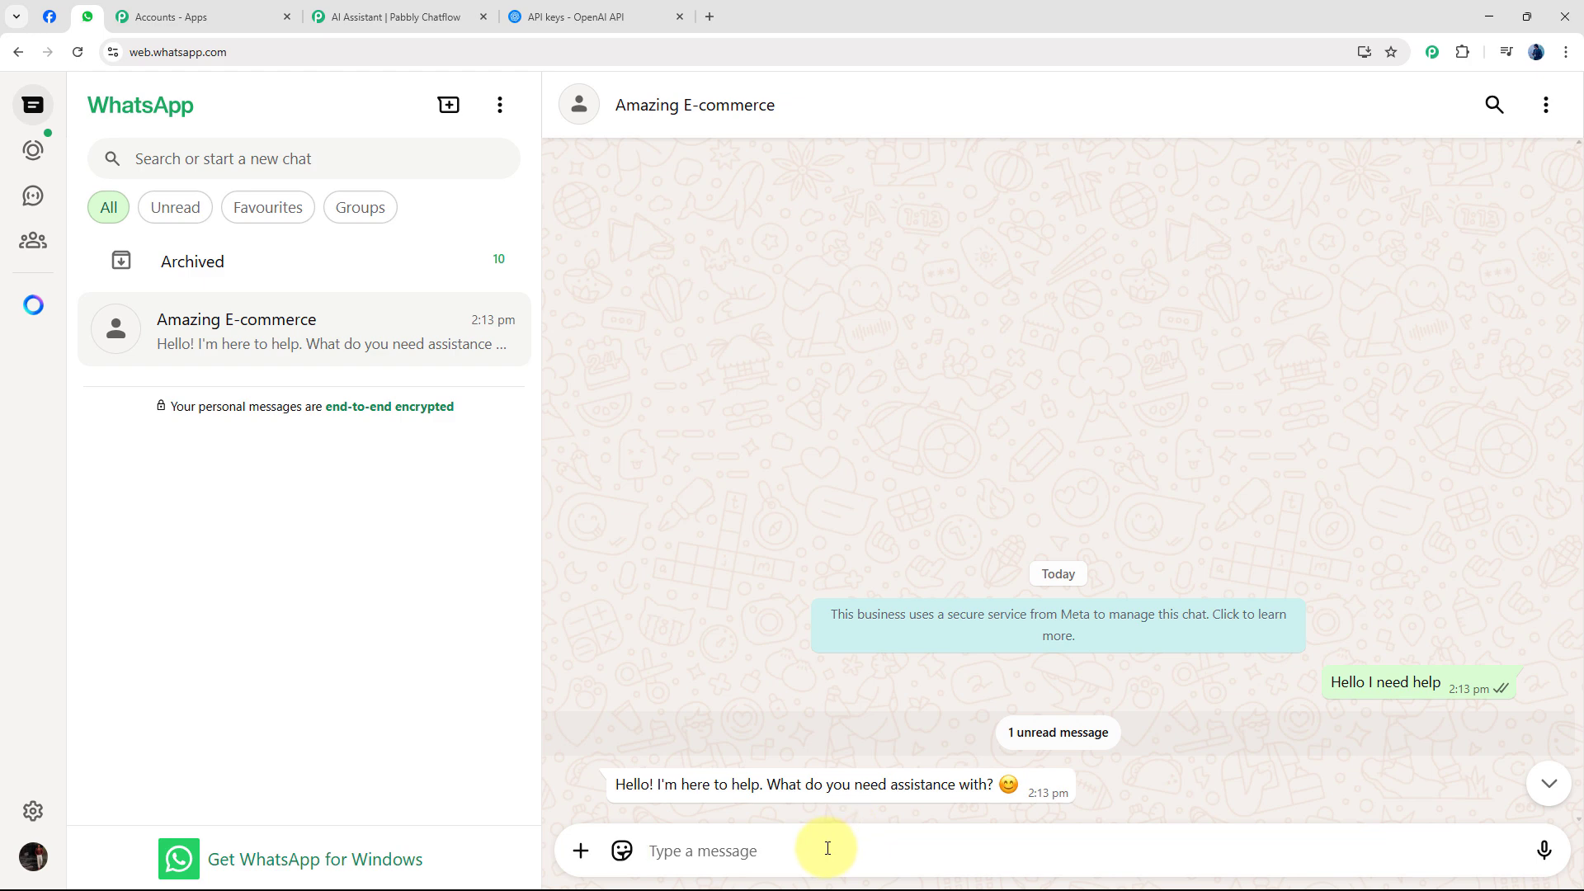
type("Can I connect my own domain?")
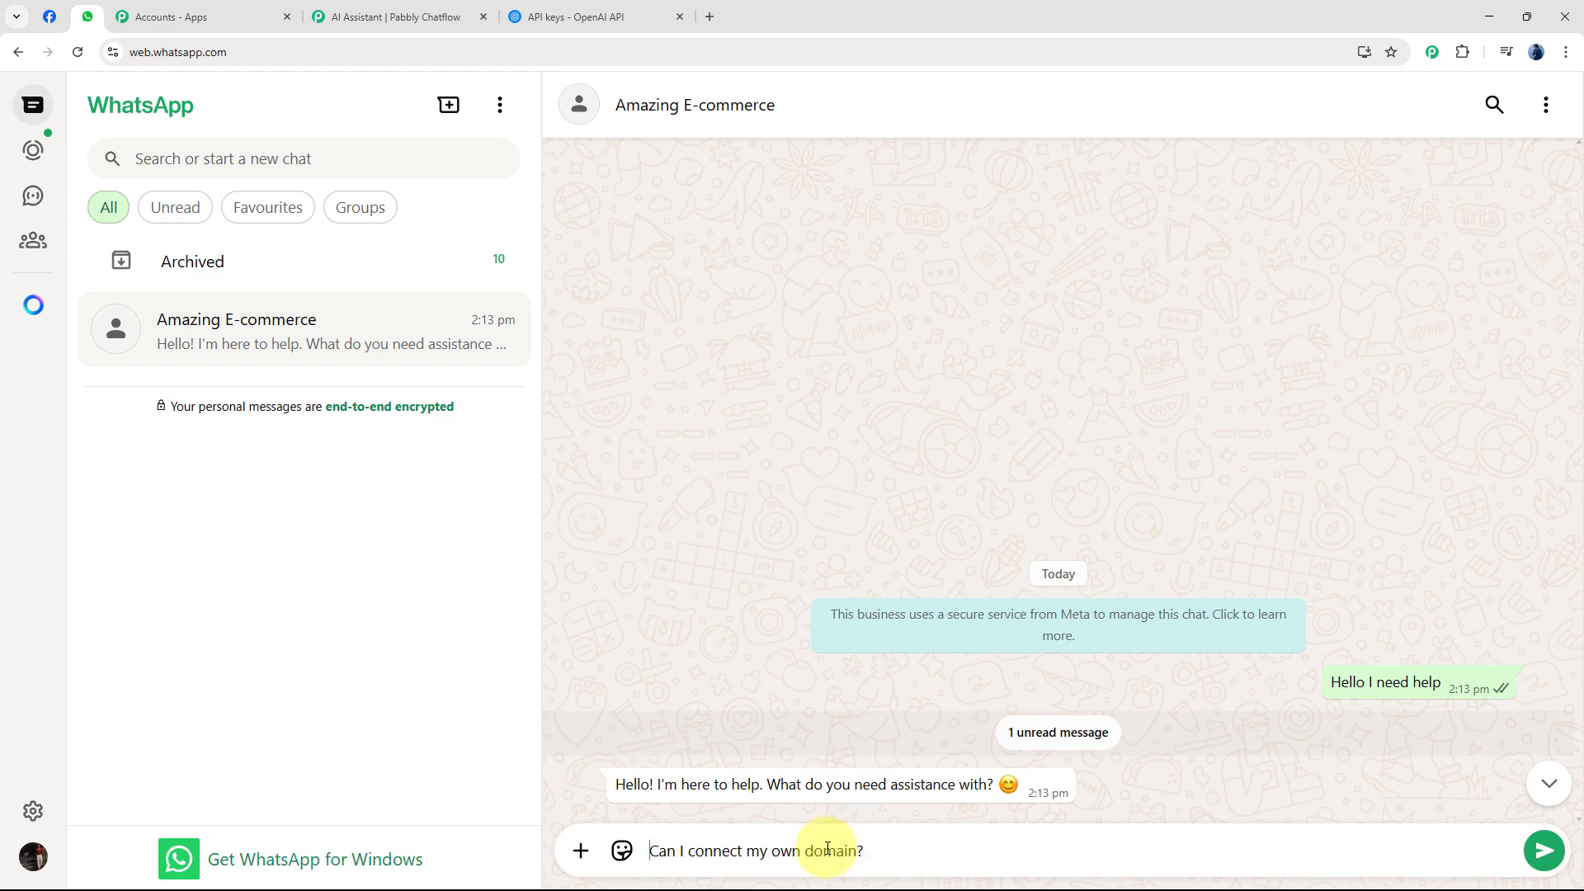
key("Return")
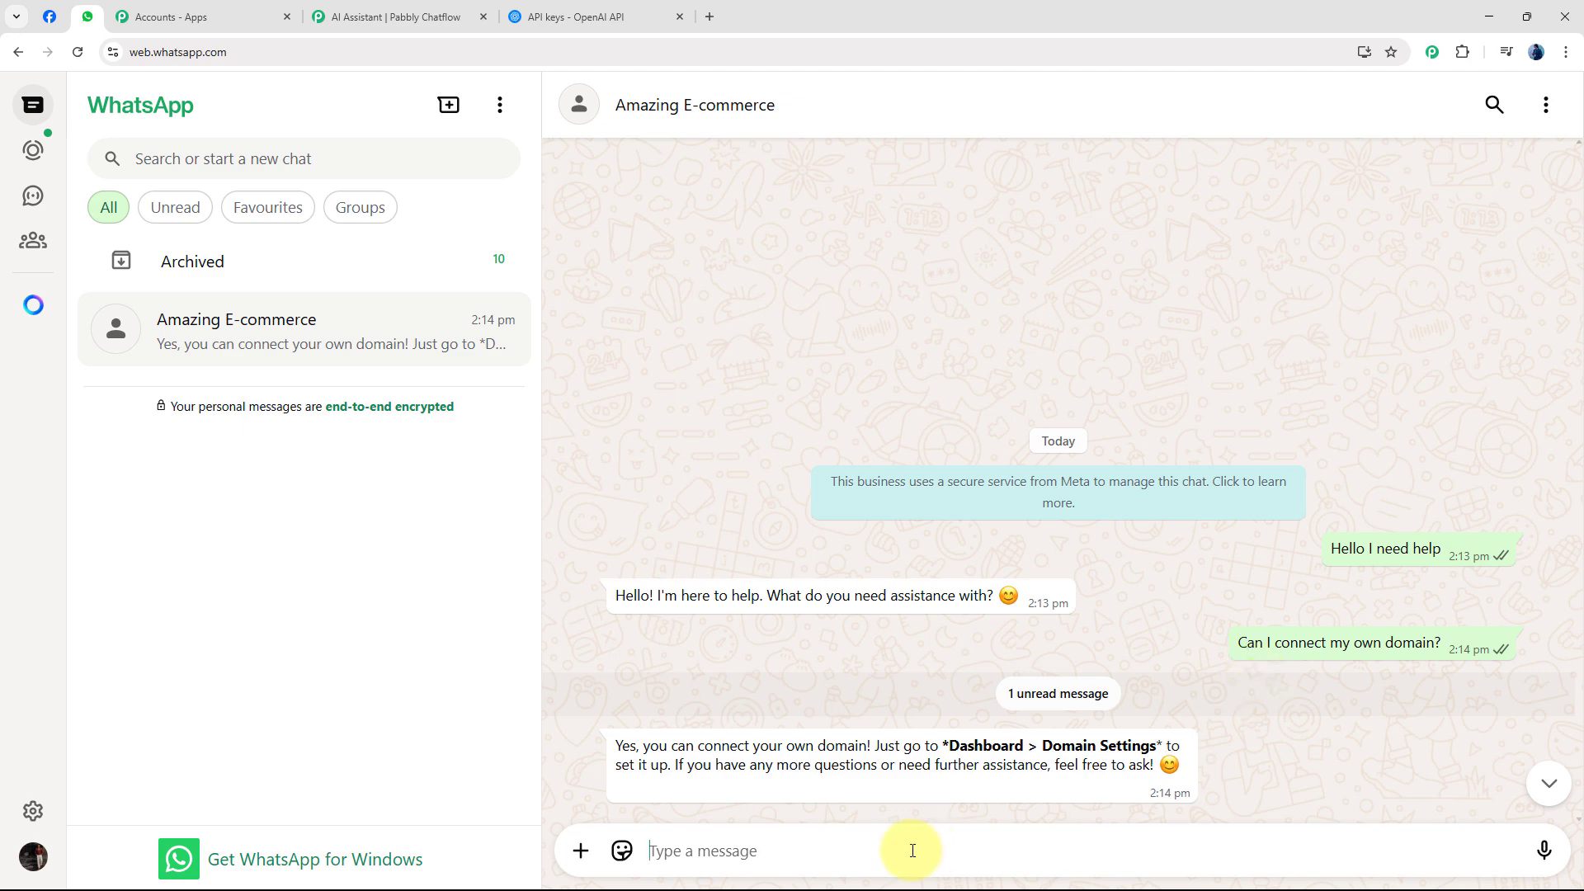
type("Is the platform free to use?")
key("Return")
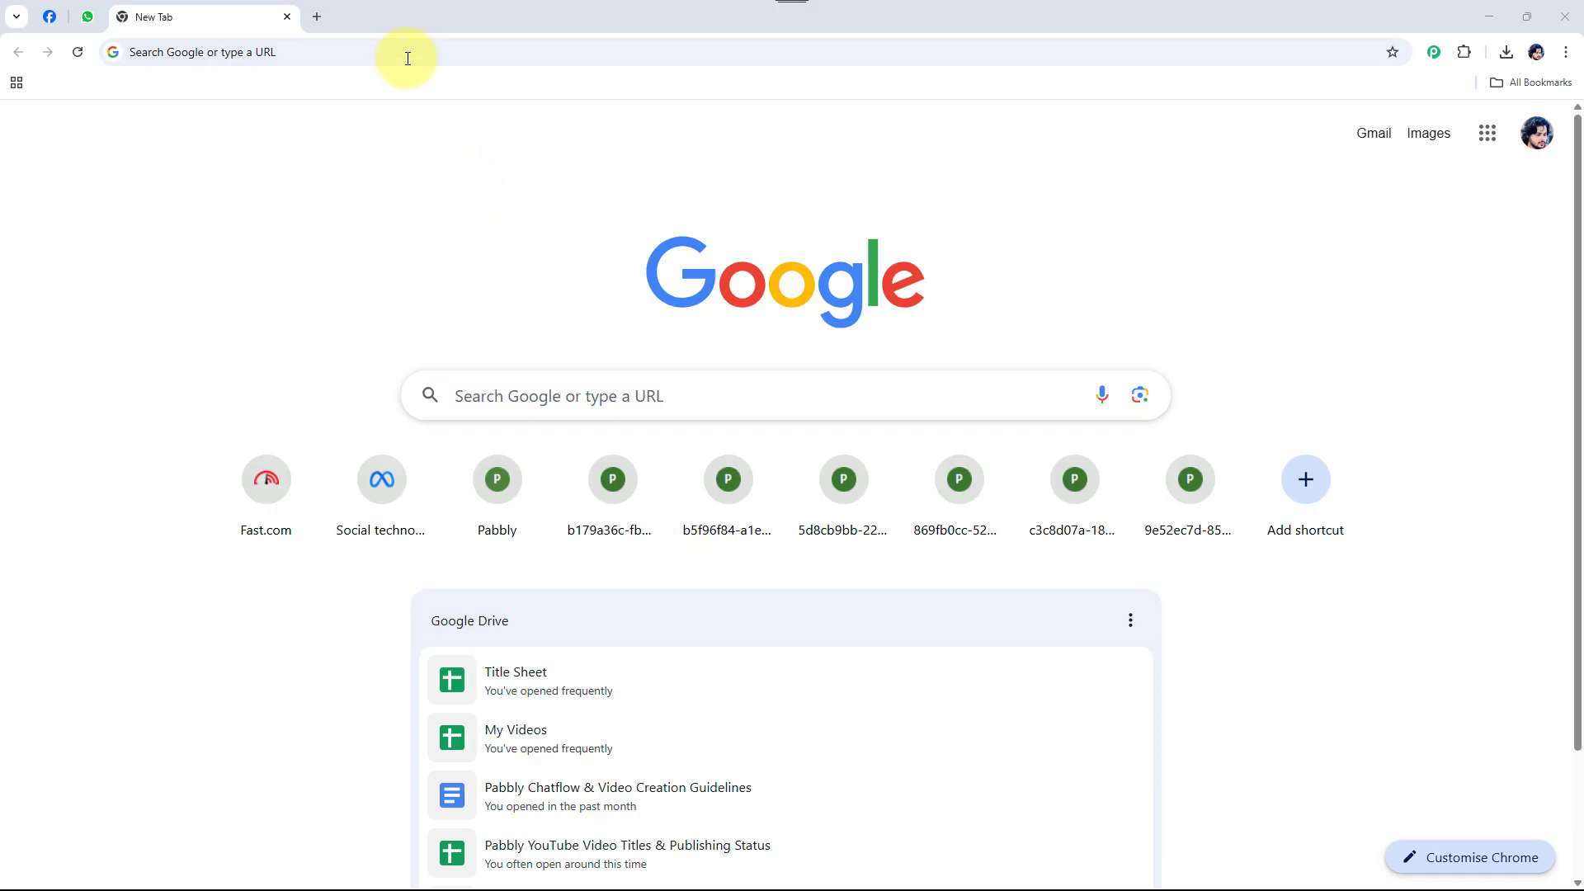
Open the Pabbly Chatflow website at pabbly.com/chatflow in the browser
left_click(408, 53)
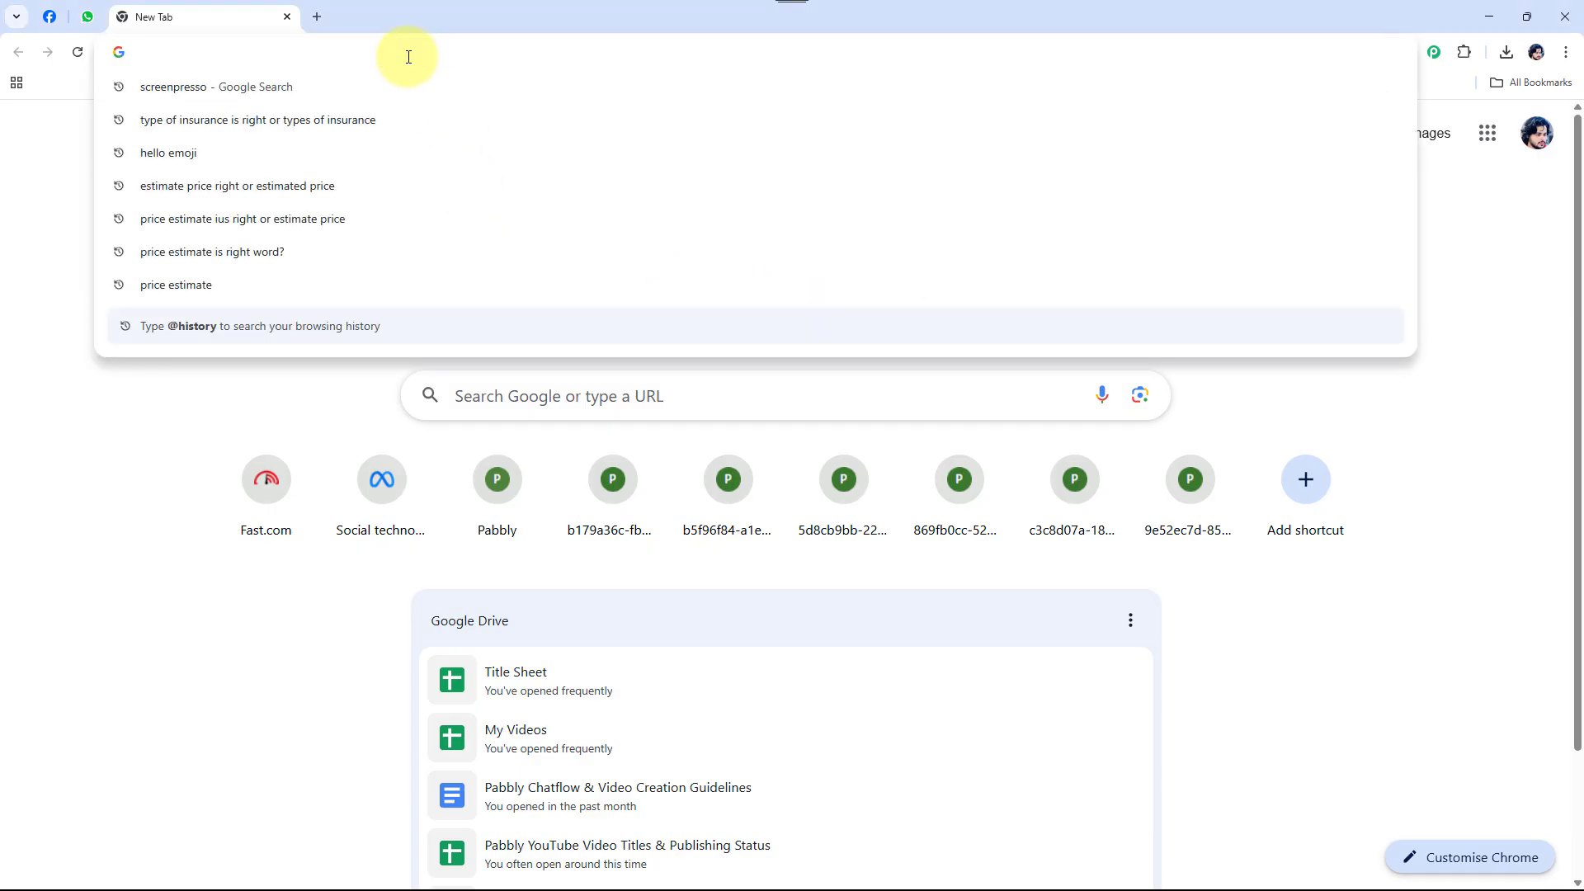
type("pabbly")
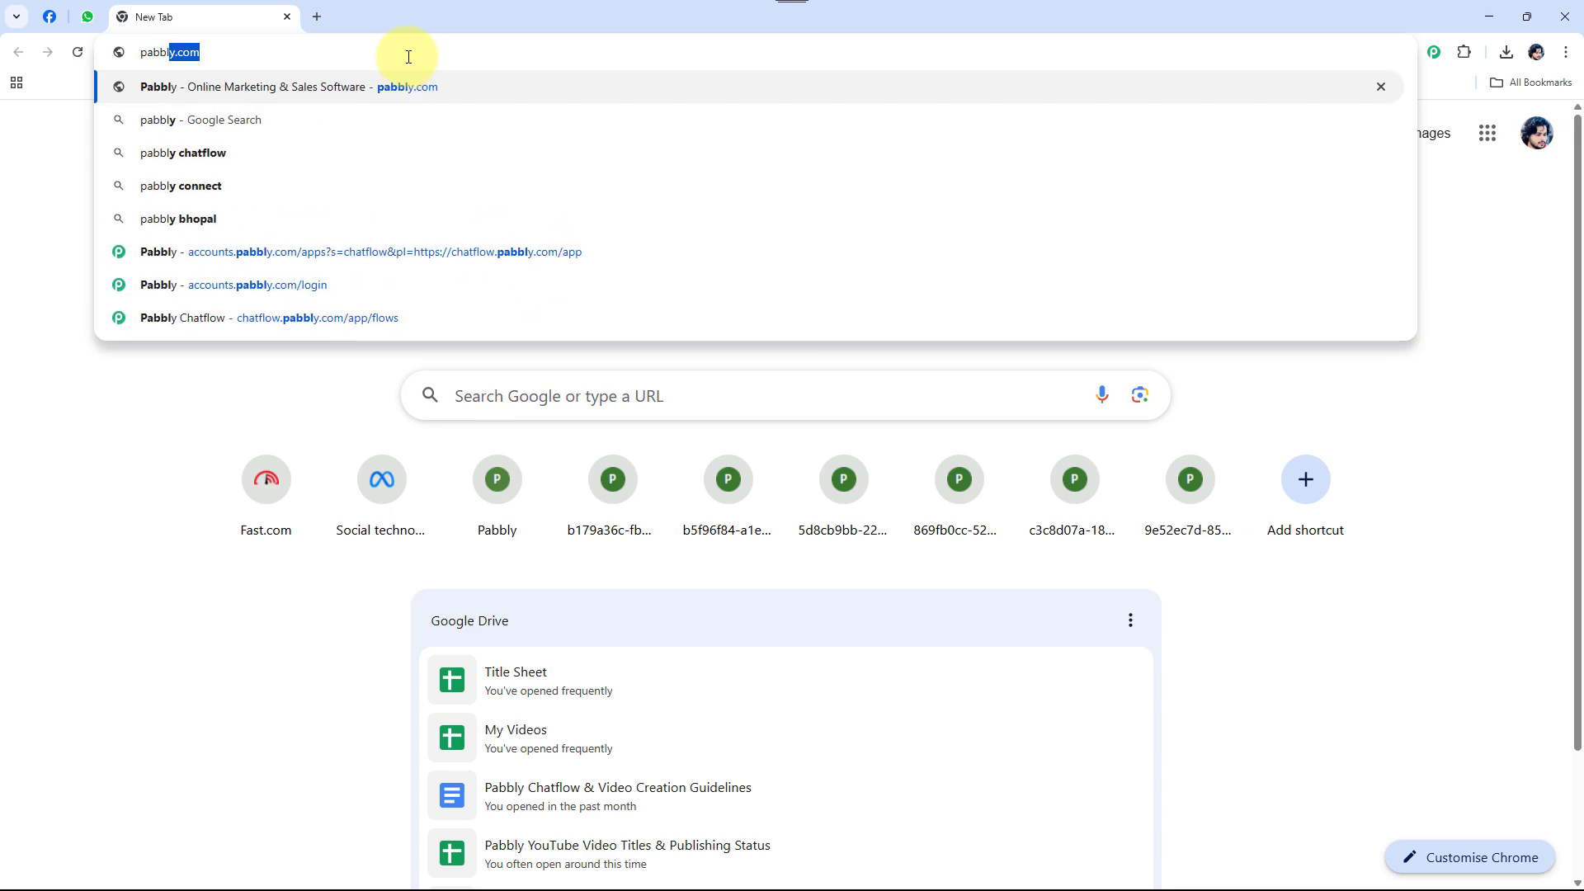
type(".com/")
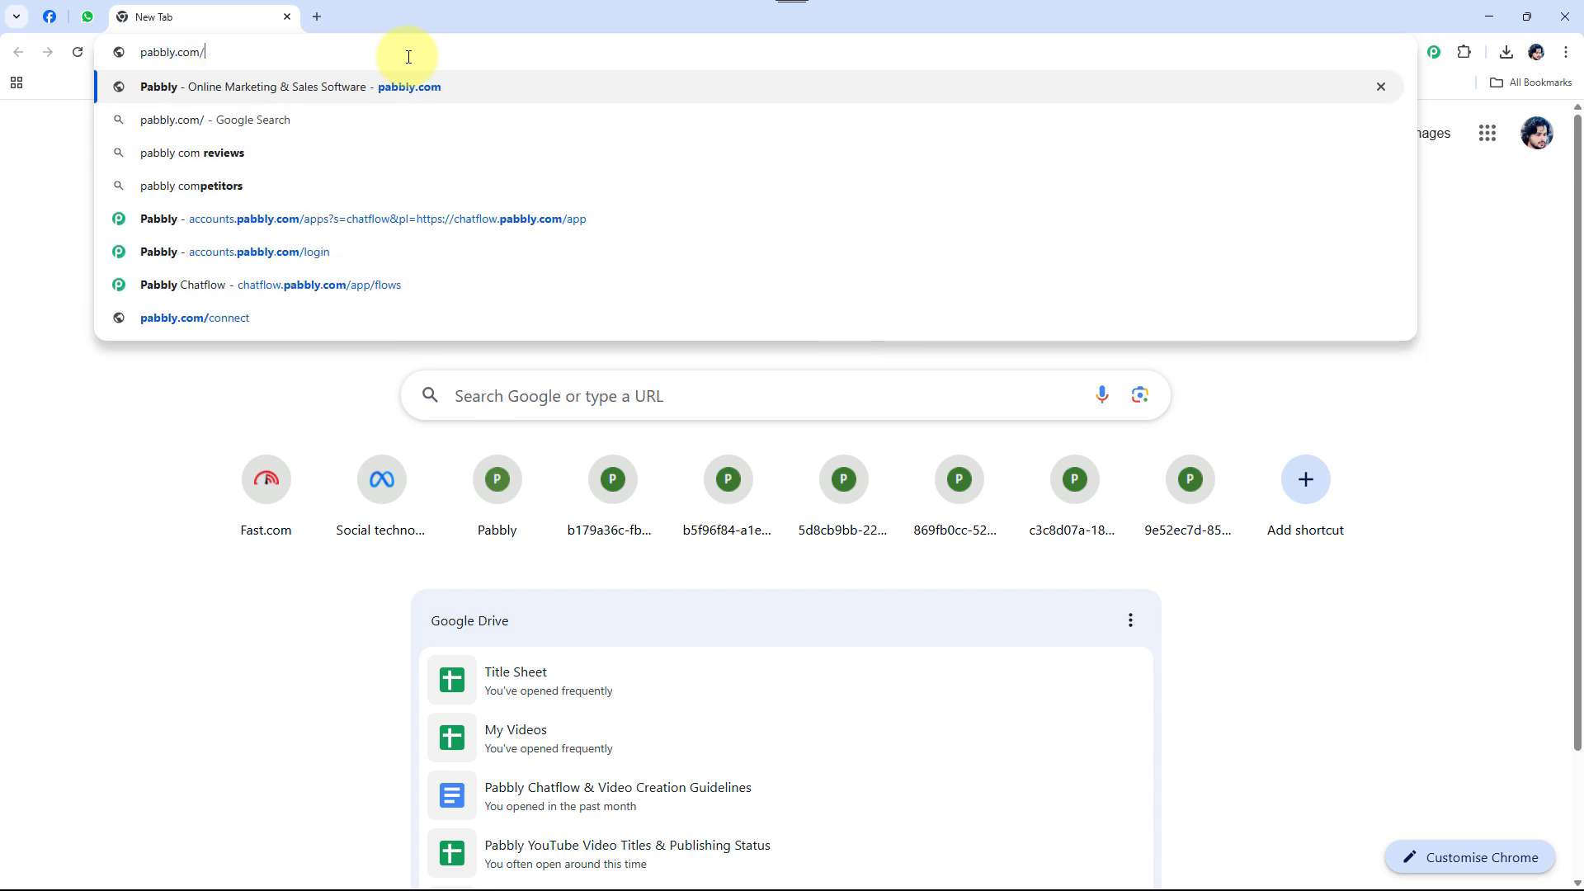
key("Return")
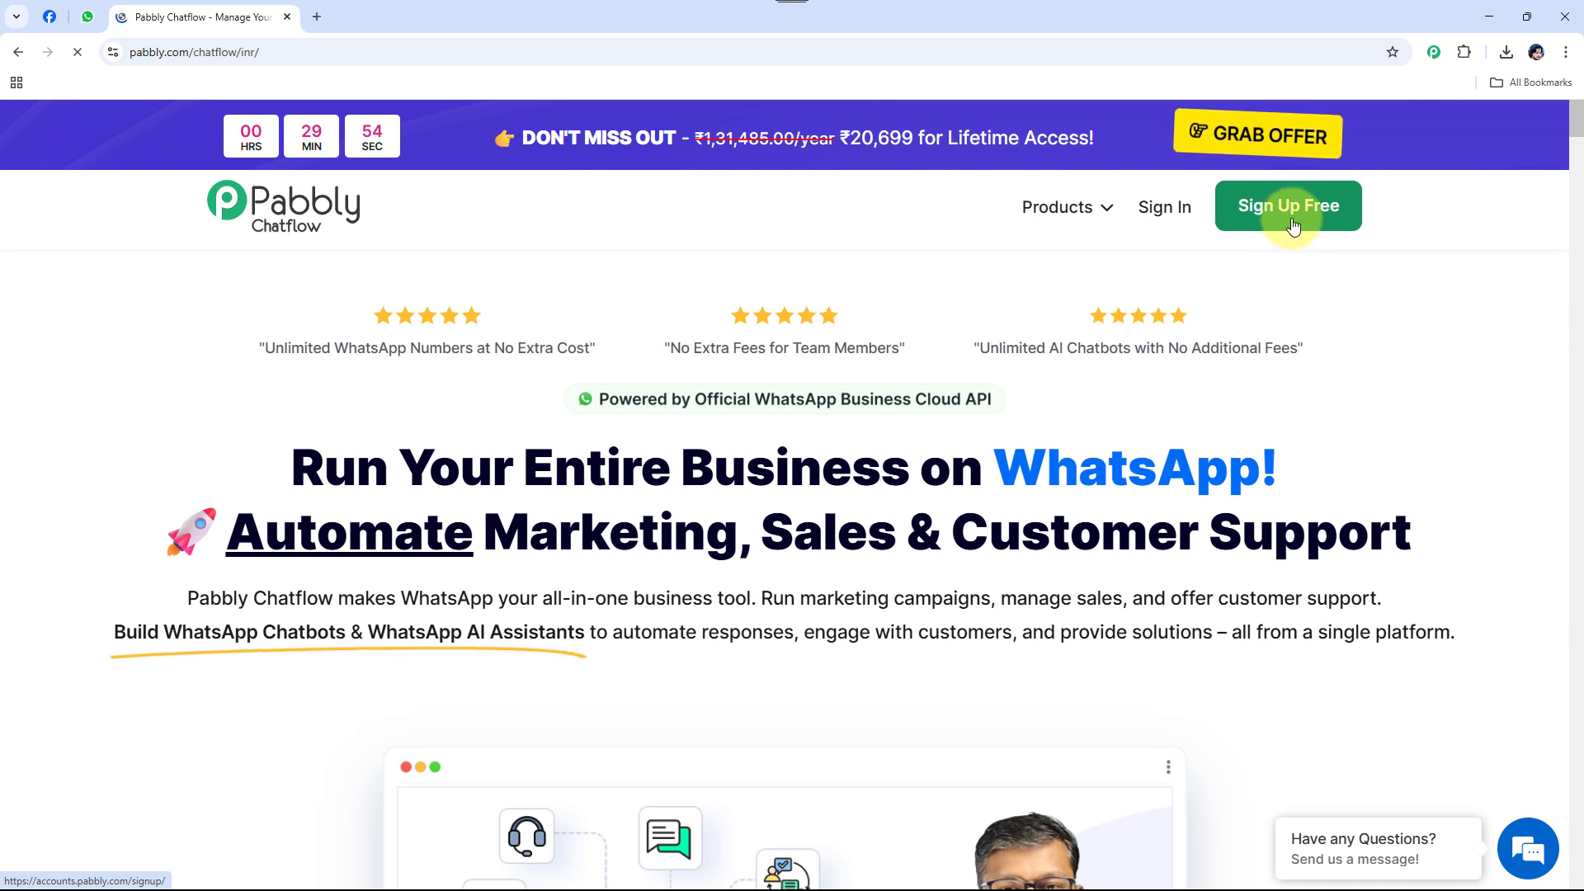
Sign in to the Pabbly account and access the Pabbly Chatflow app
left_click(1165, 208)
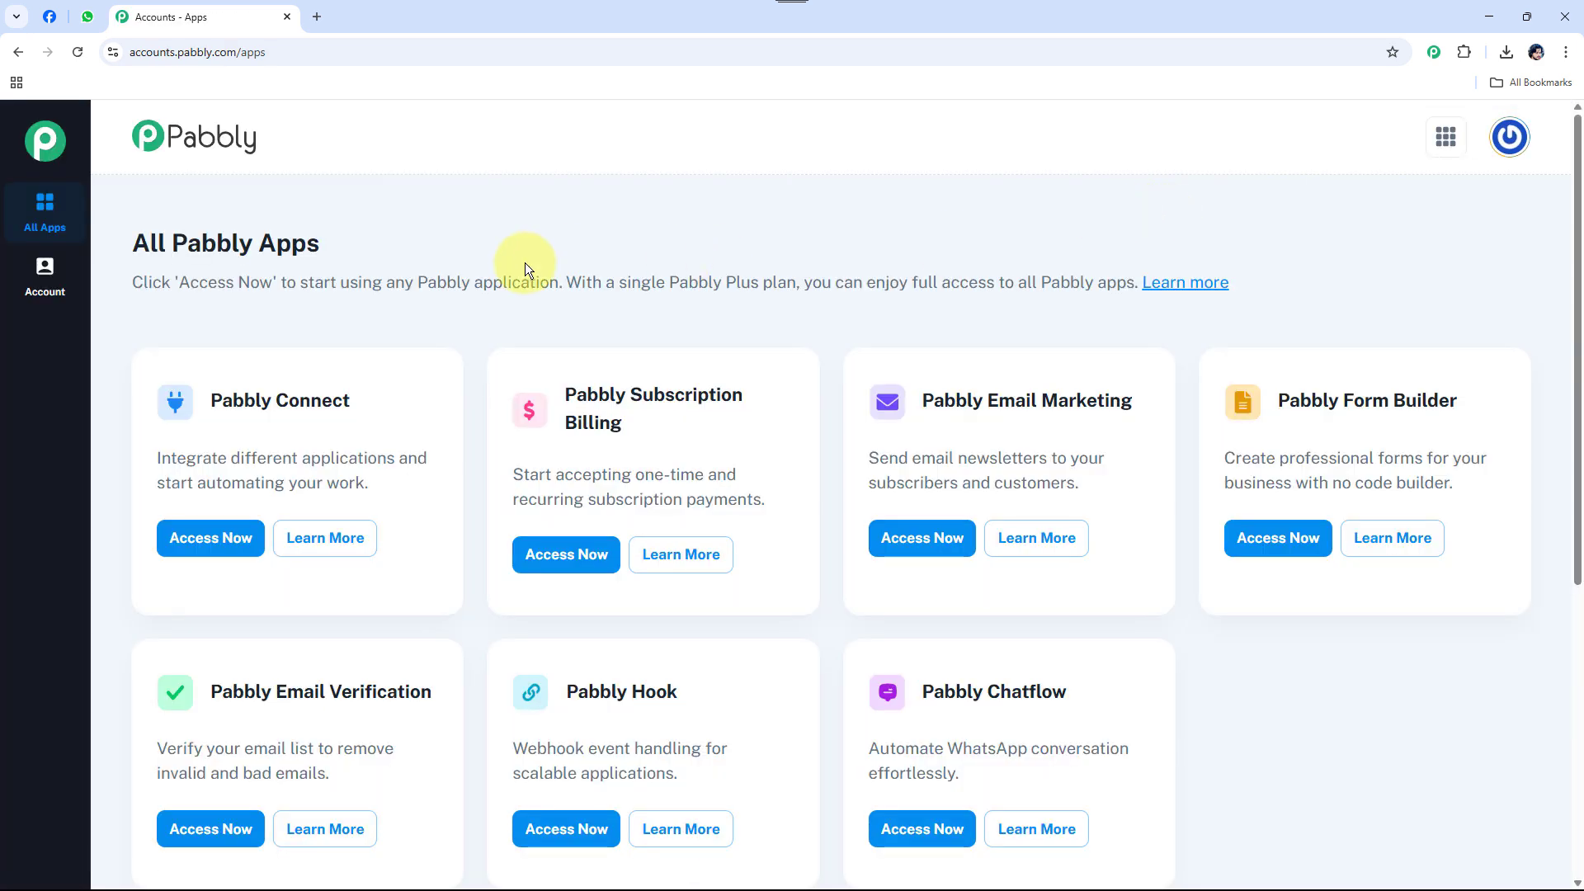
scroll(528, 269, "down", 5)
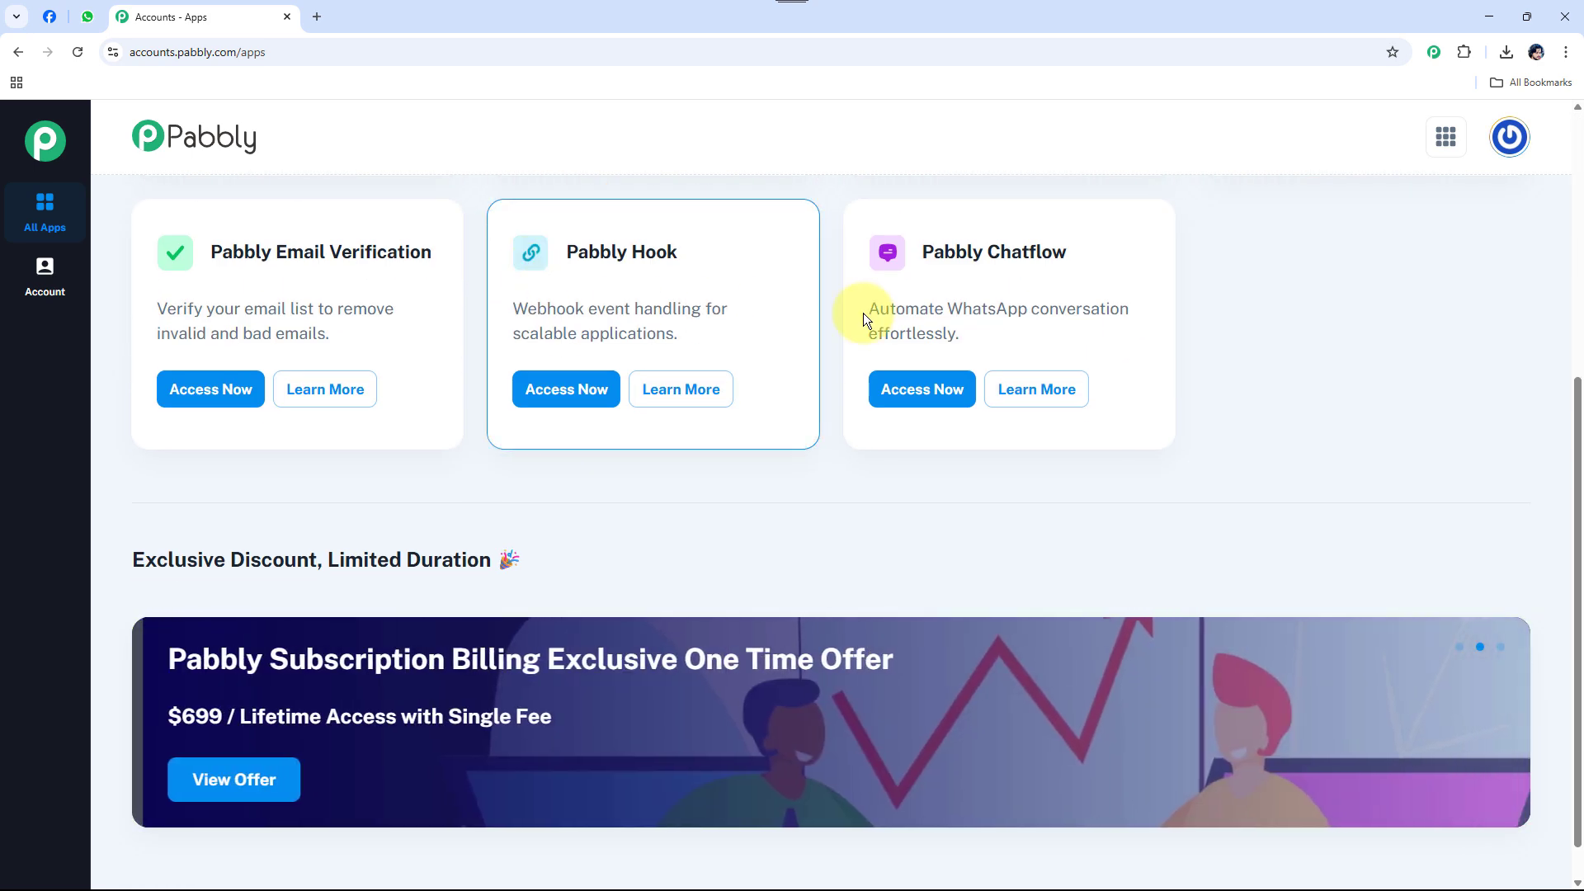
left_click(925, 400)
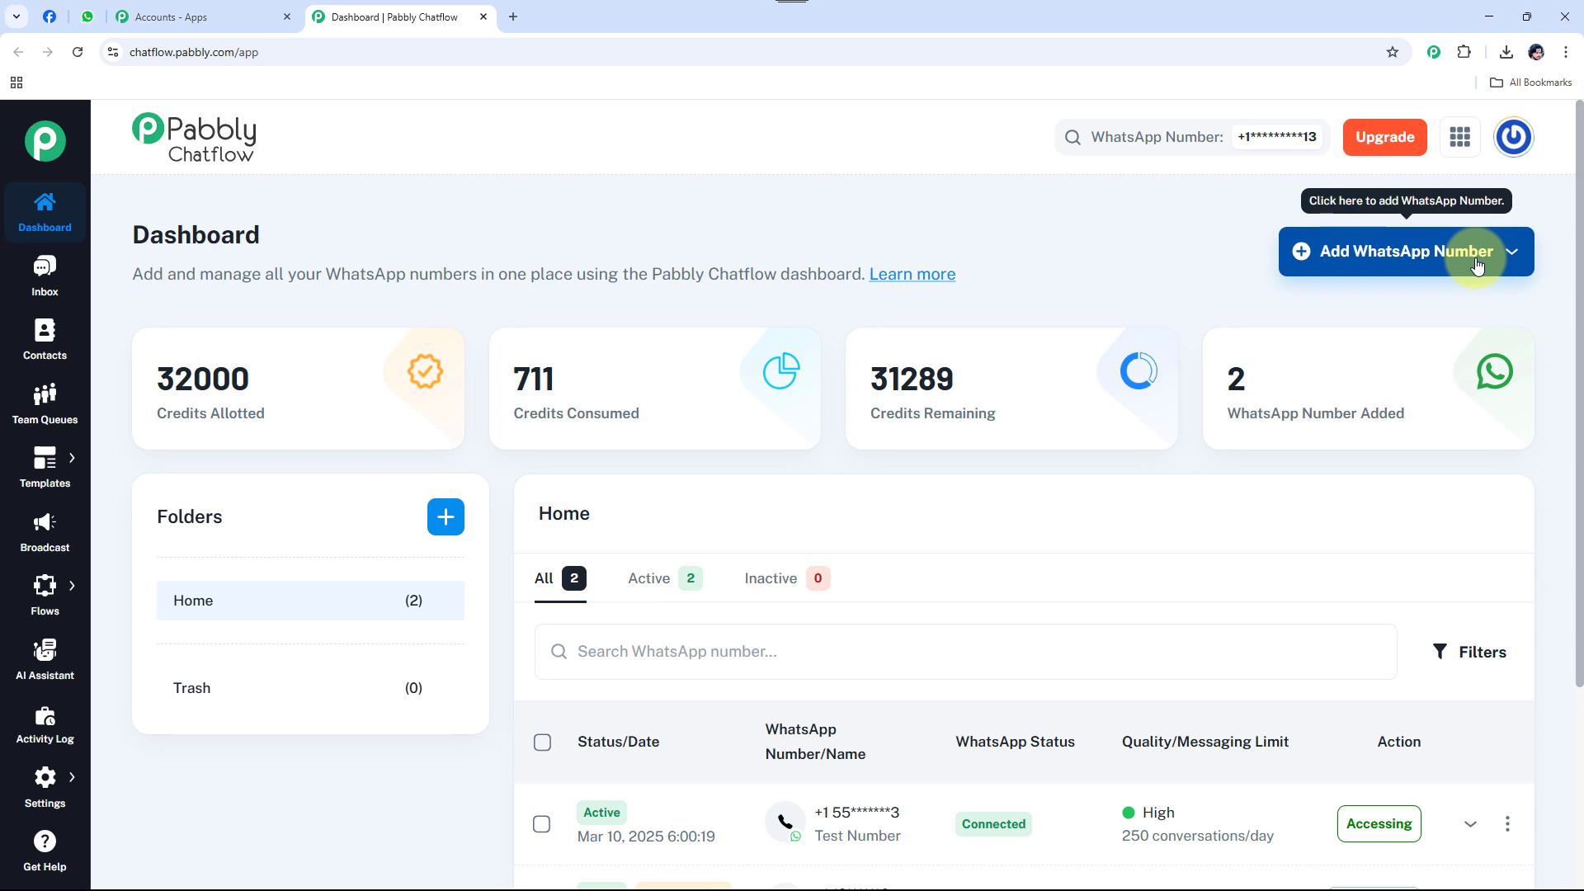
Examine the options for adding a WhatsApp number, then the connected numbers' status, quality rating and access state, and the dashboard folders
left_click(1389, 264)
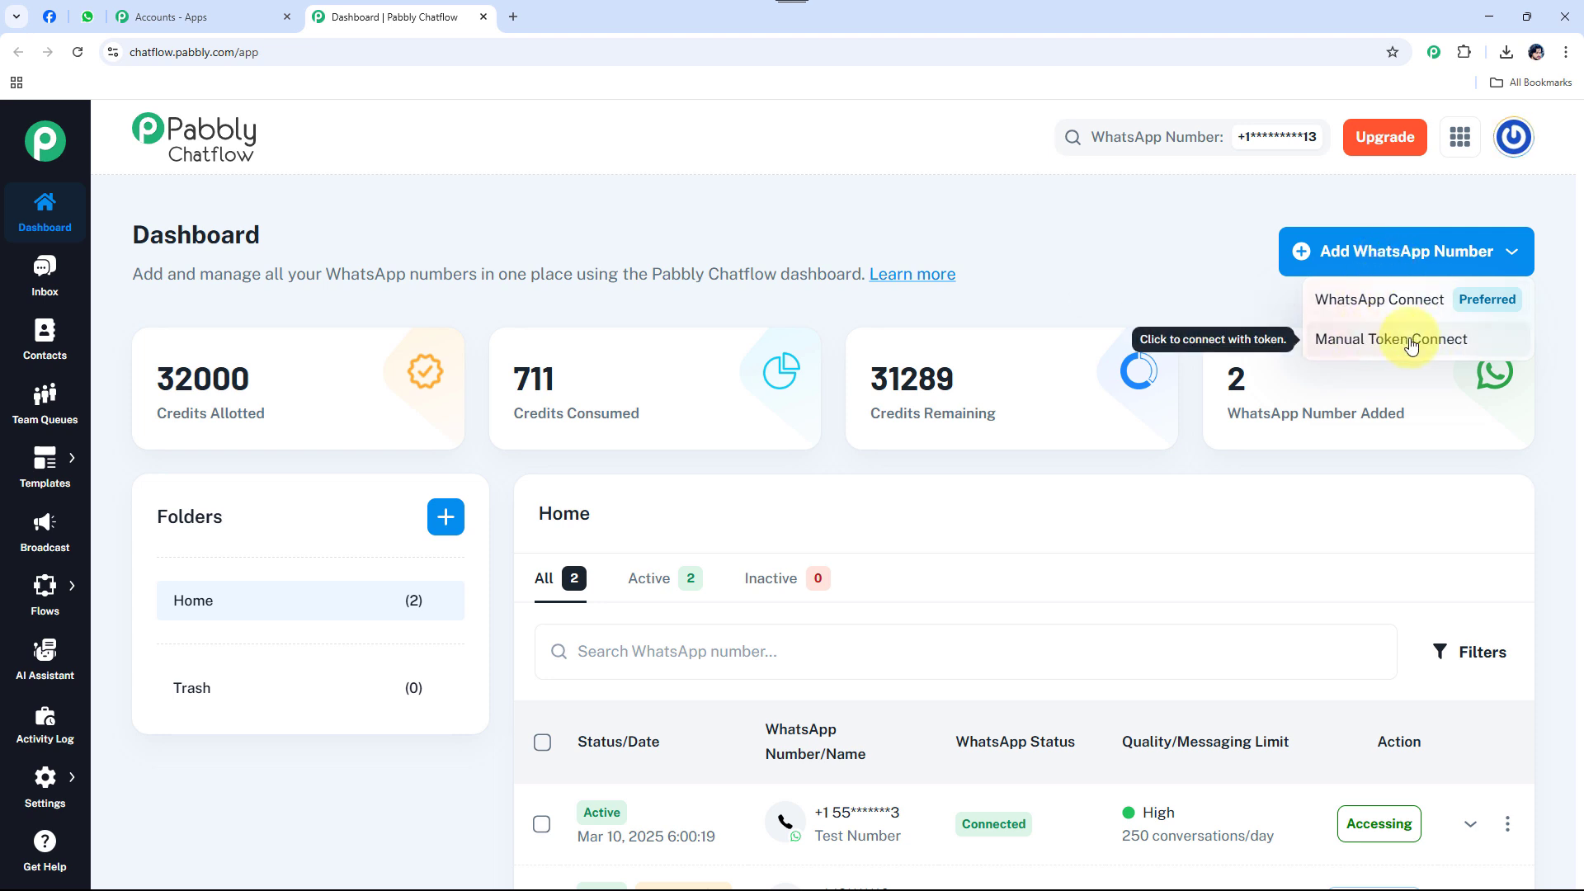
left_click(1255, 250)
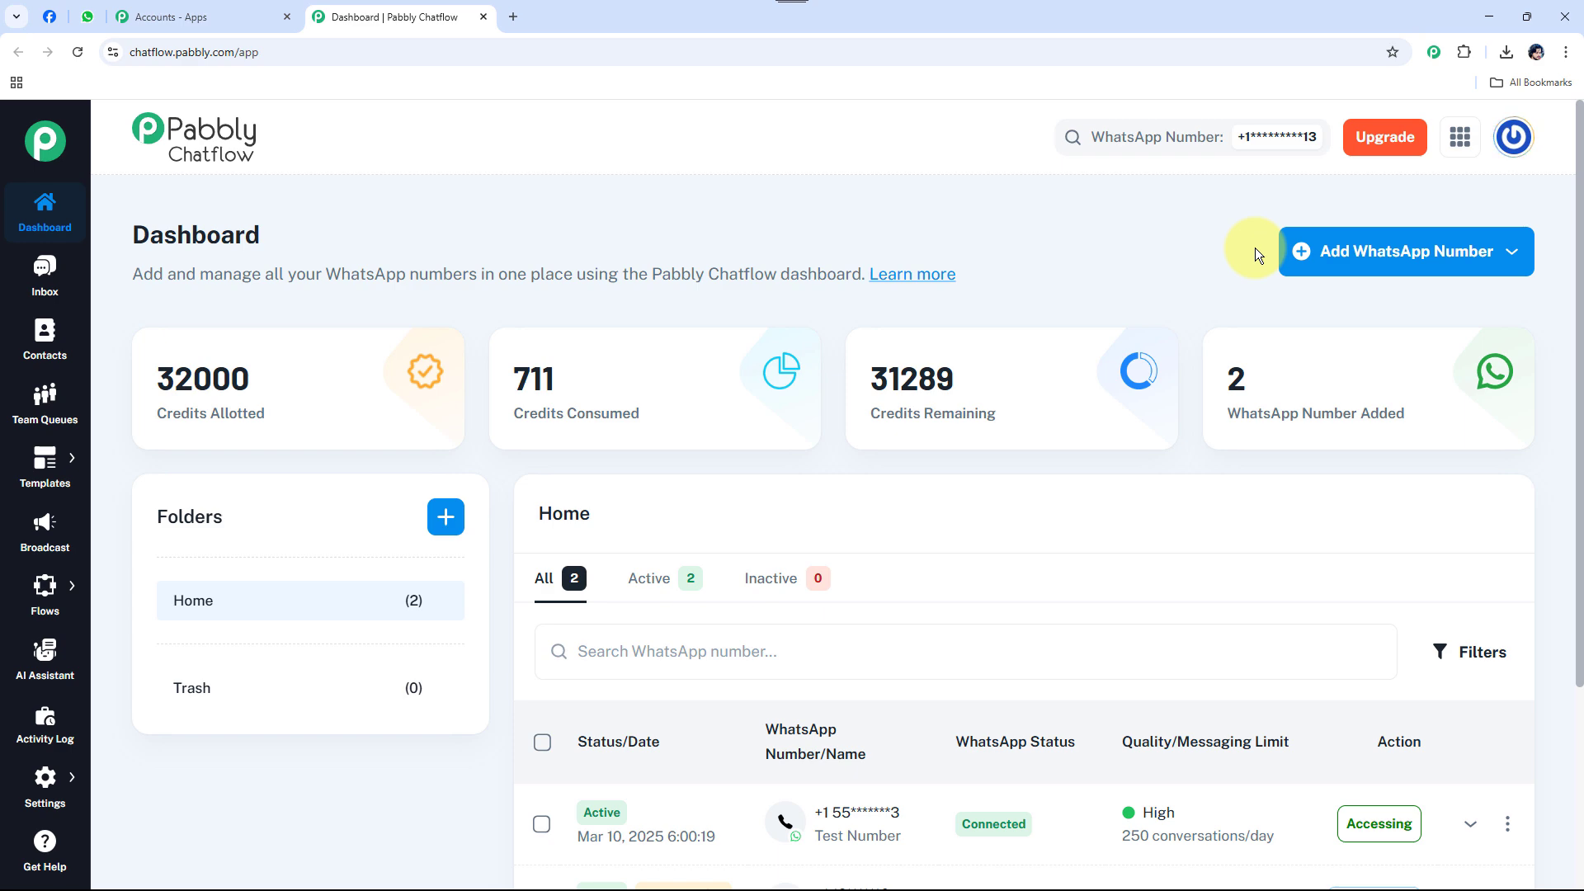
scroll(928, 309, "down", 3)
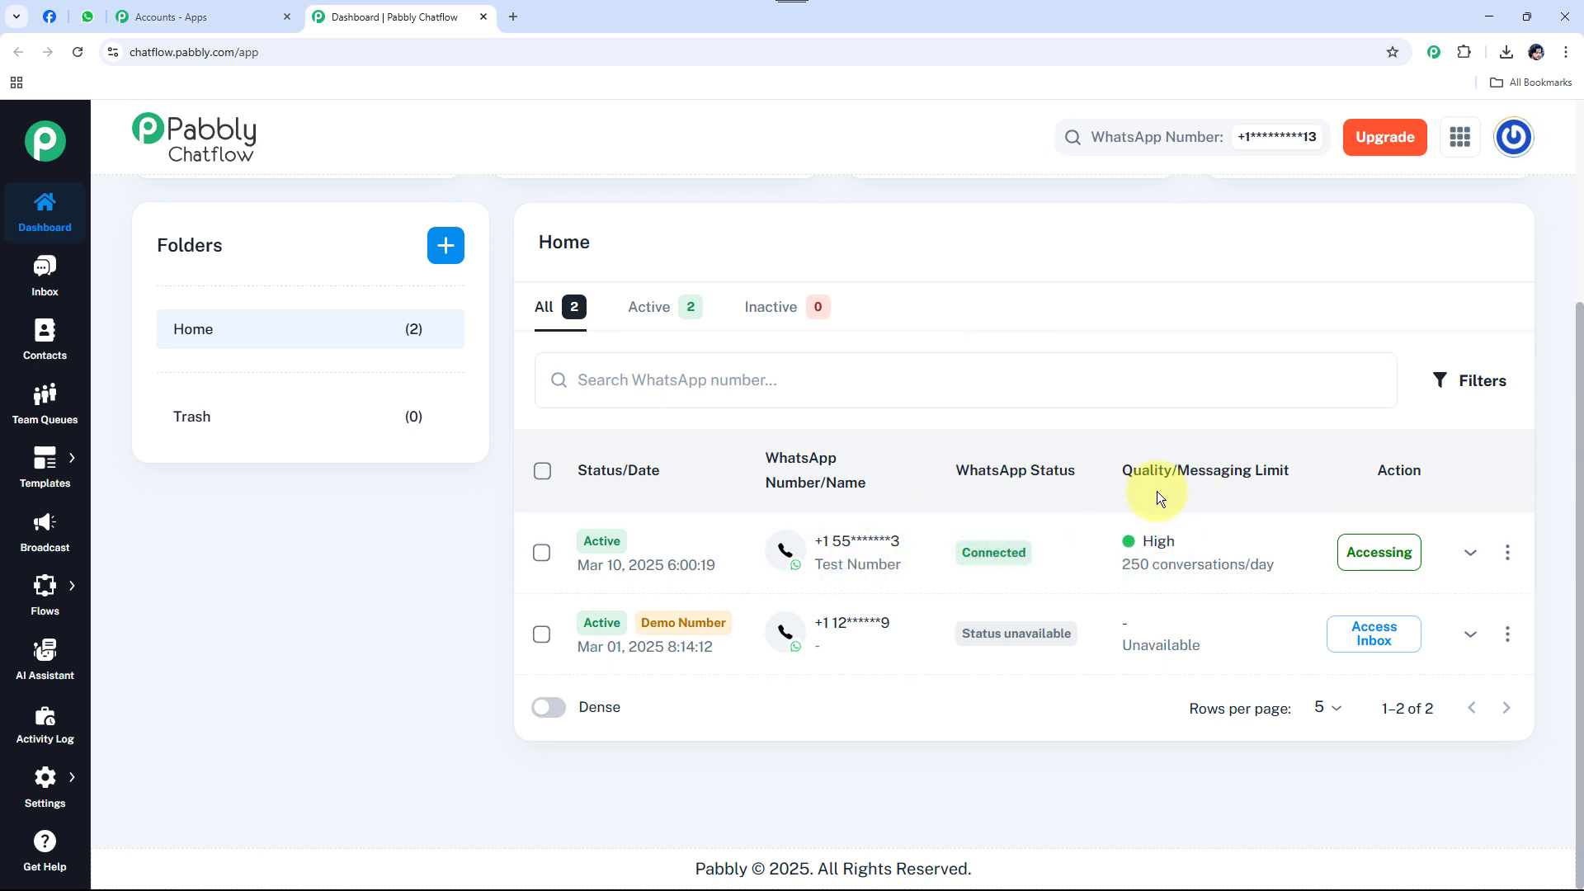
mouse_move(1170, 554)
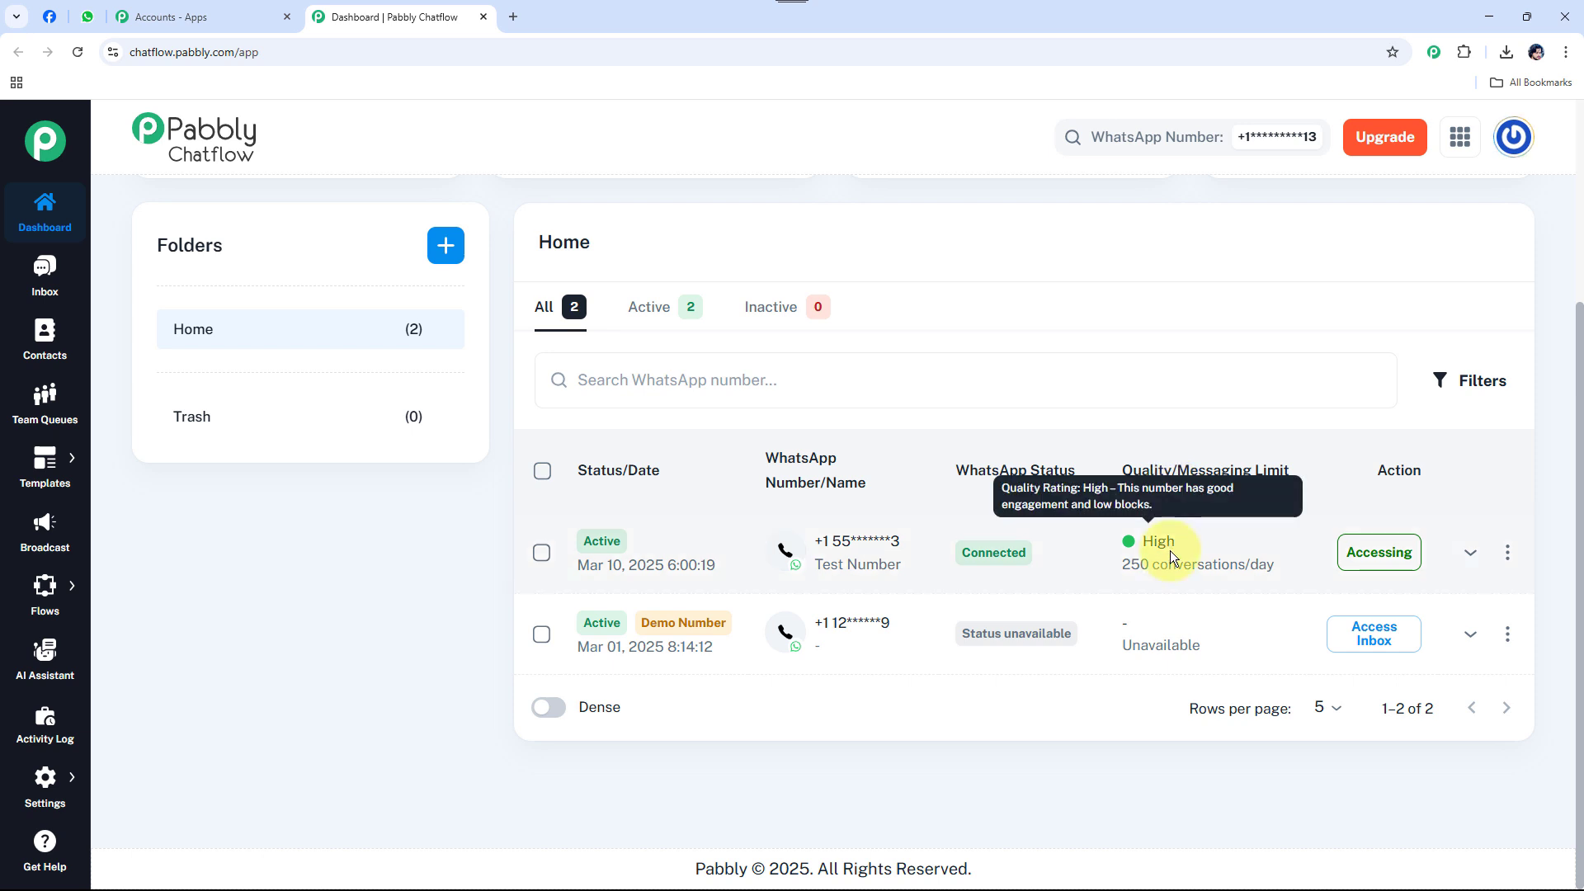
mouse_move(1389, 553)
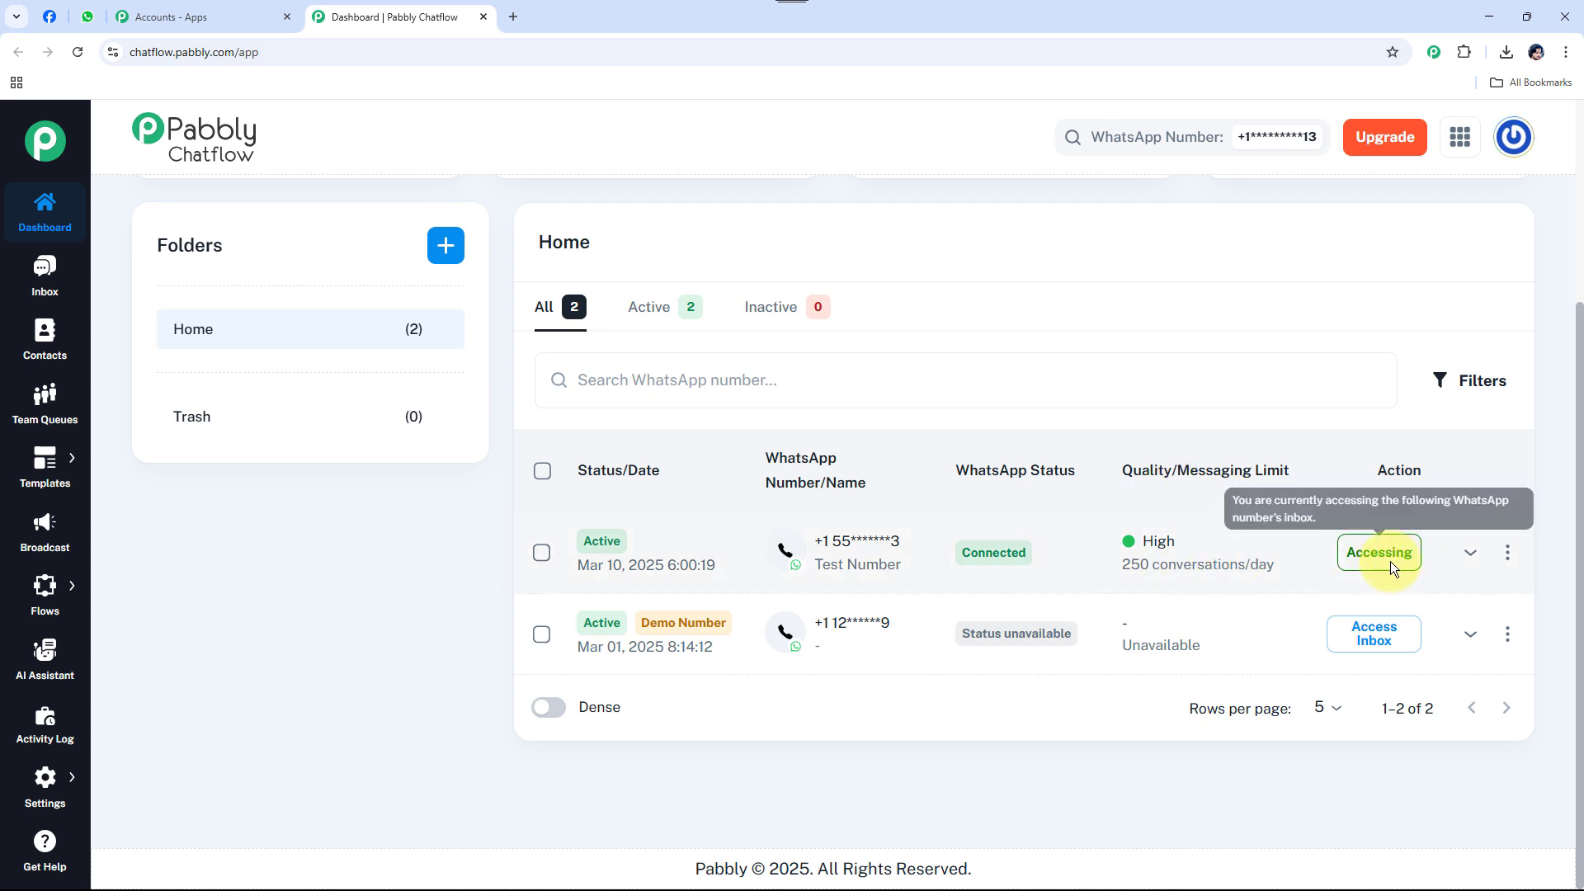
scroll(345, 472, "up", 3)
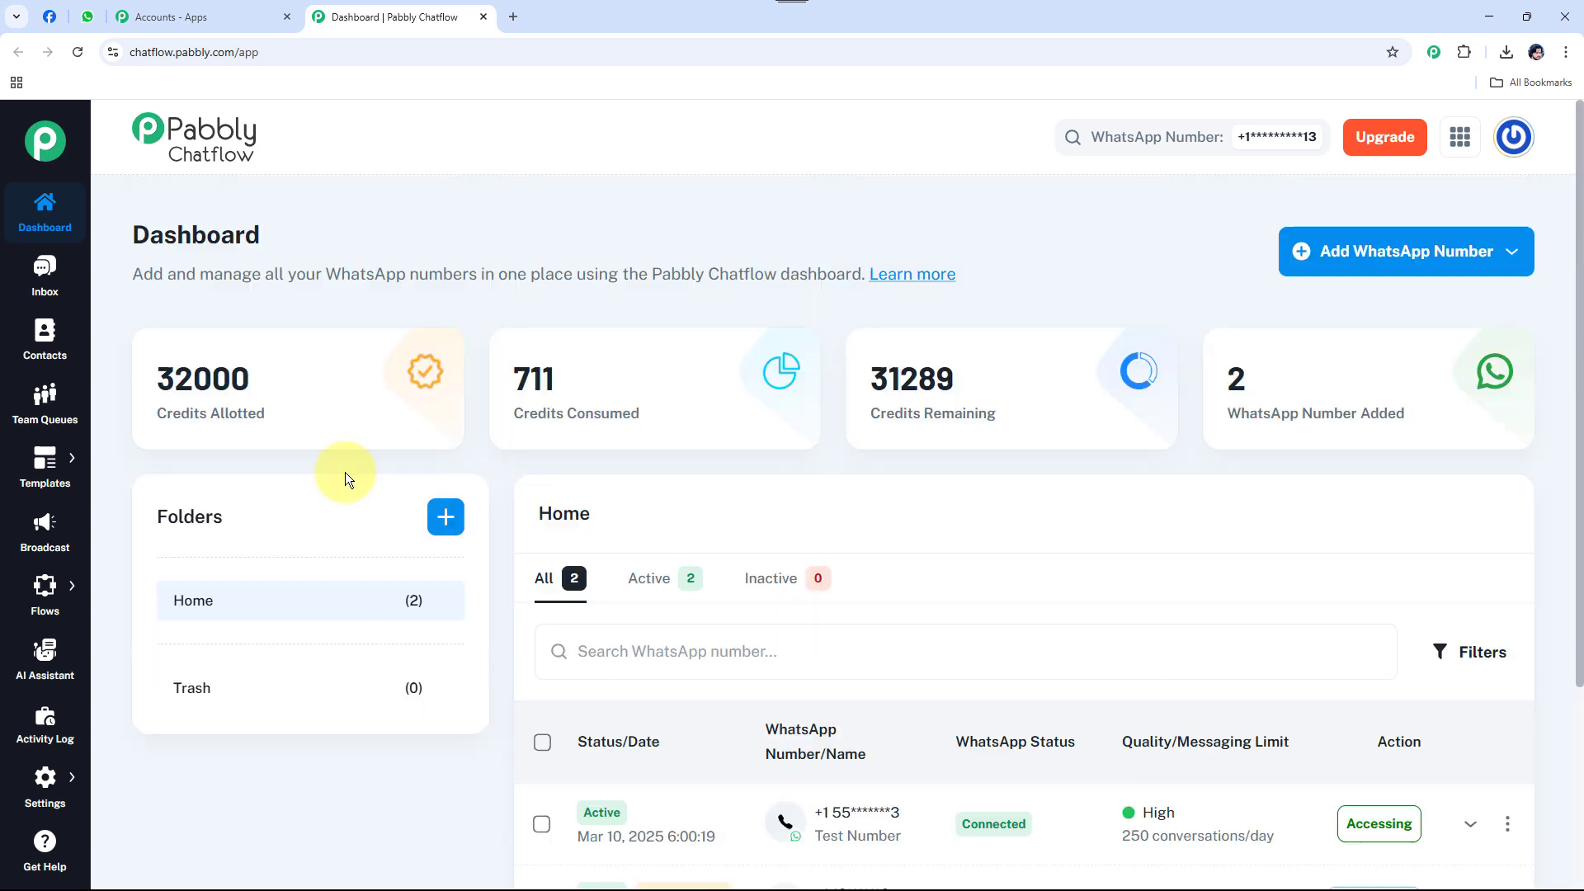
double_click(190, 520)
left_click(281, 522)
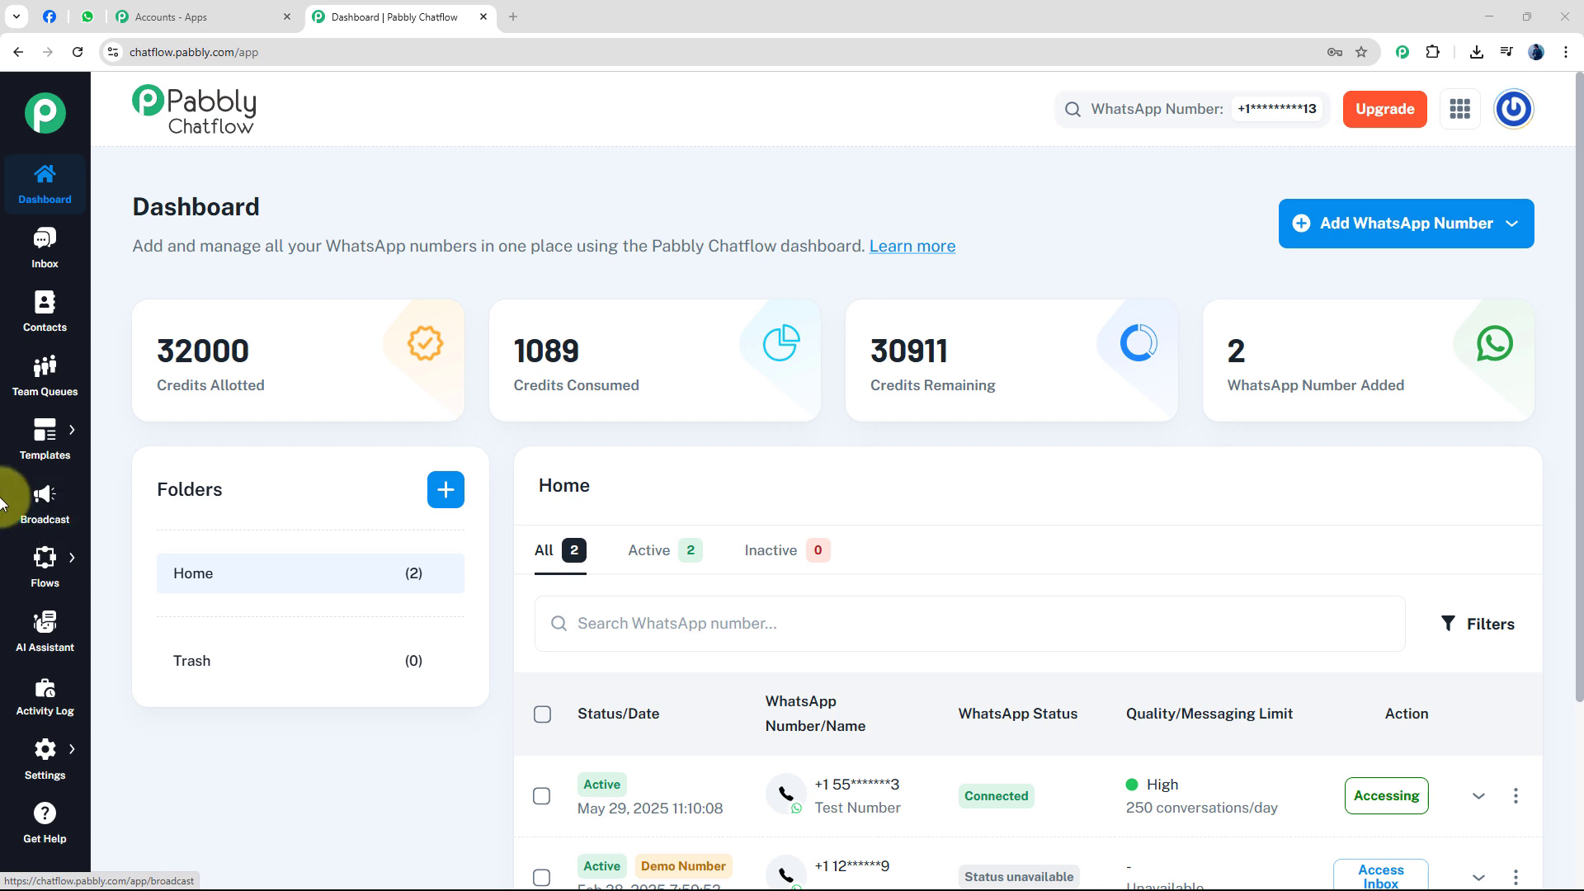
Open the AI Assistant section and review its total, active and inactive assistant summaries
mouse_move(35, 569)
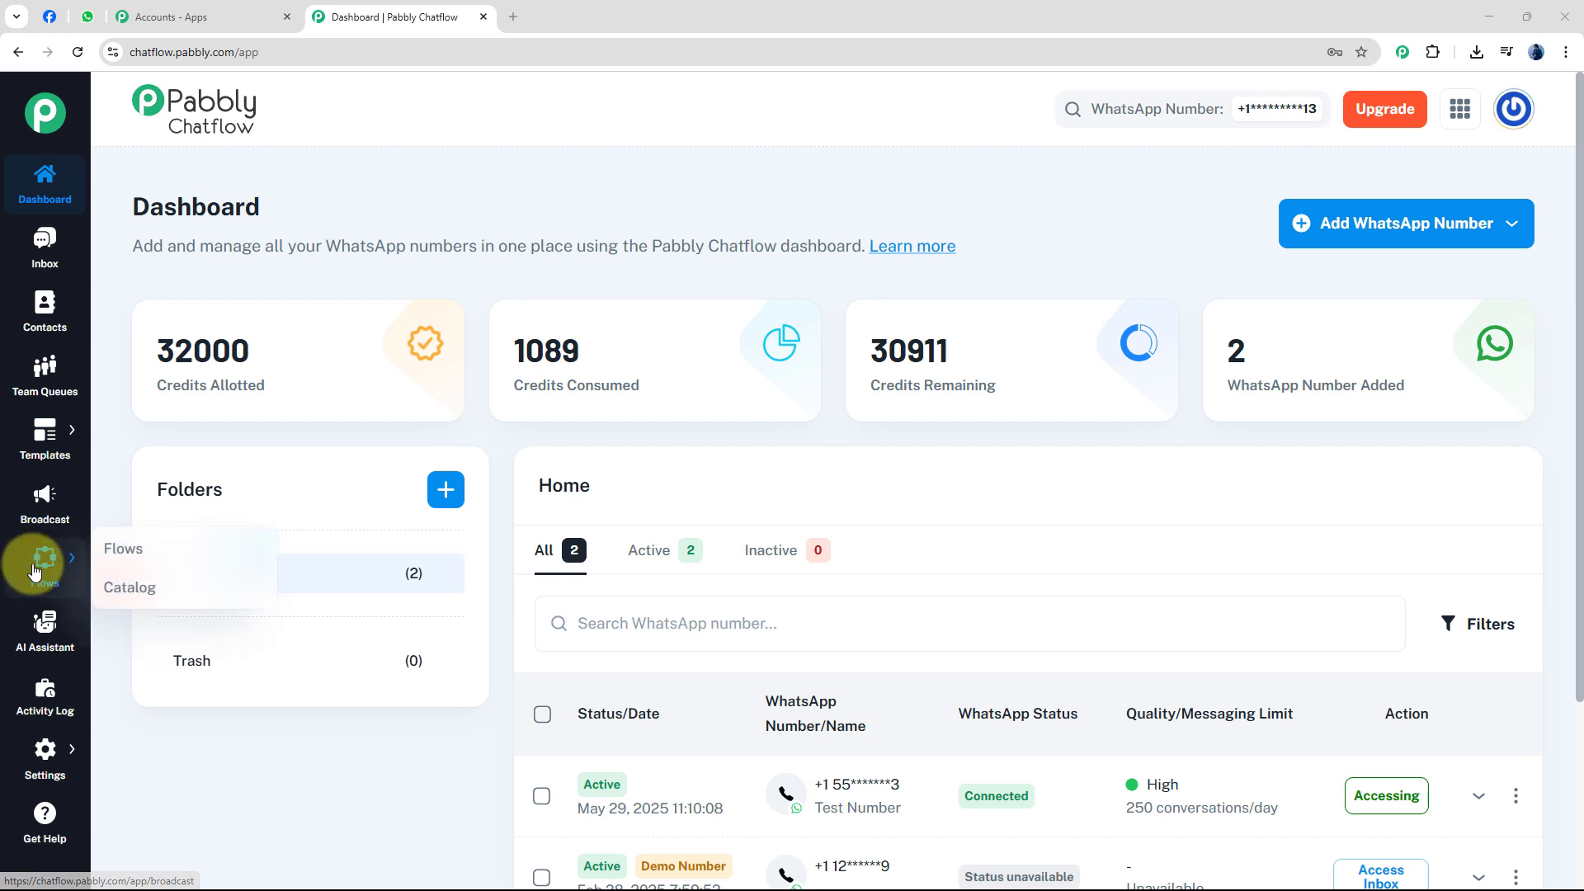
left_click(42, 643)
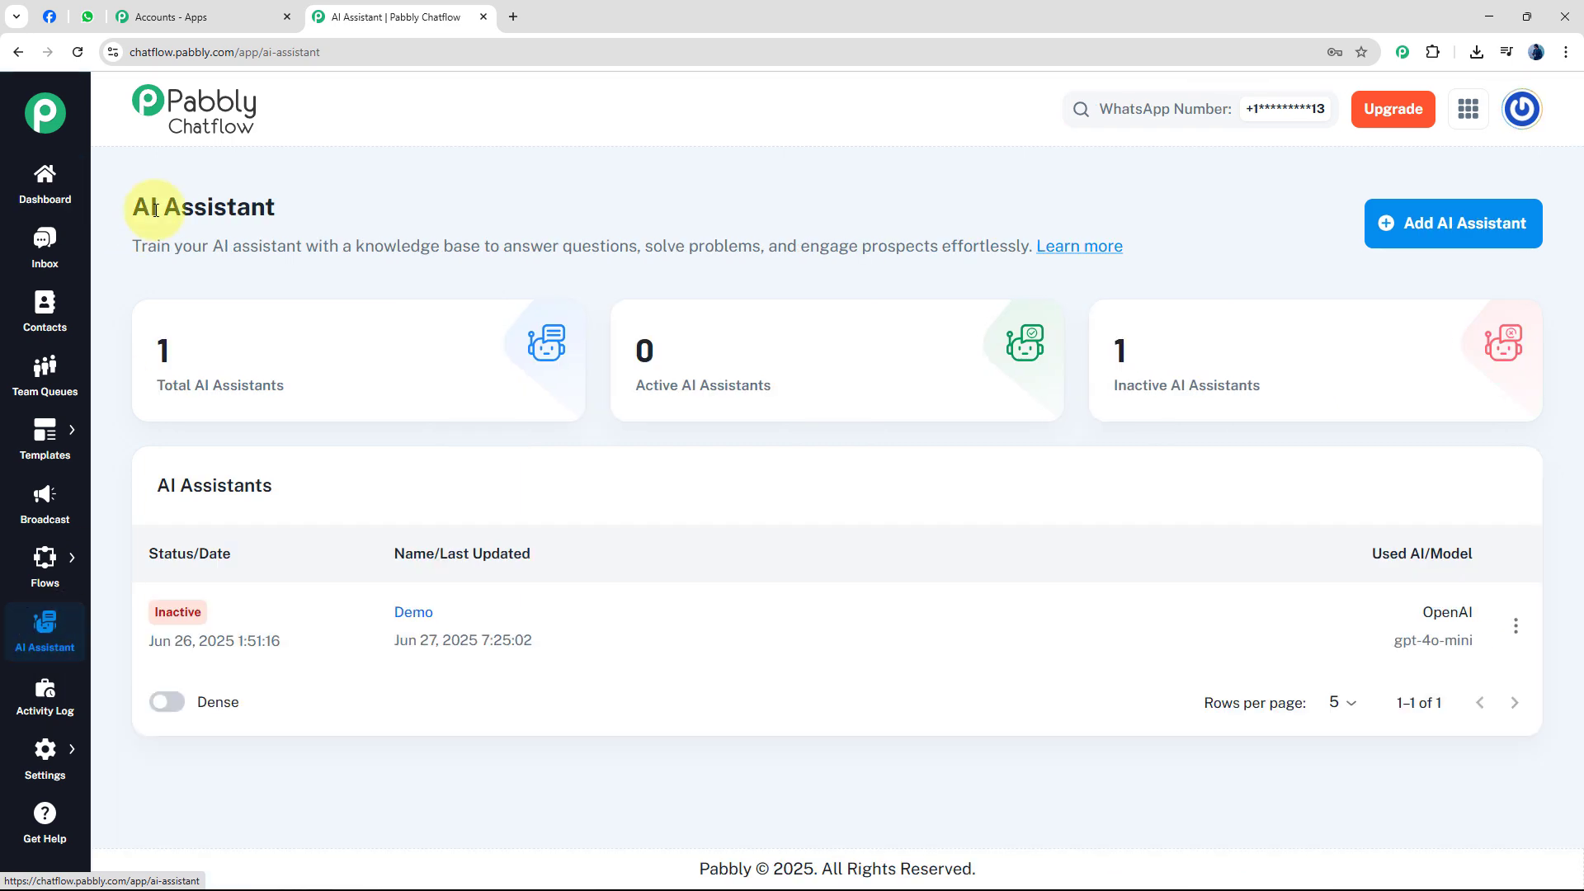
mouse_move(399, 391)
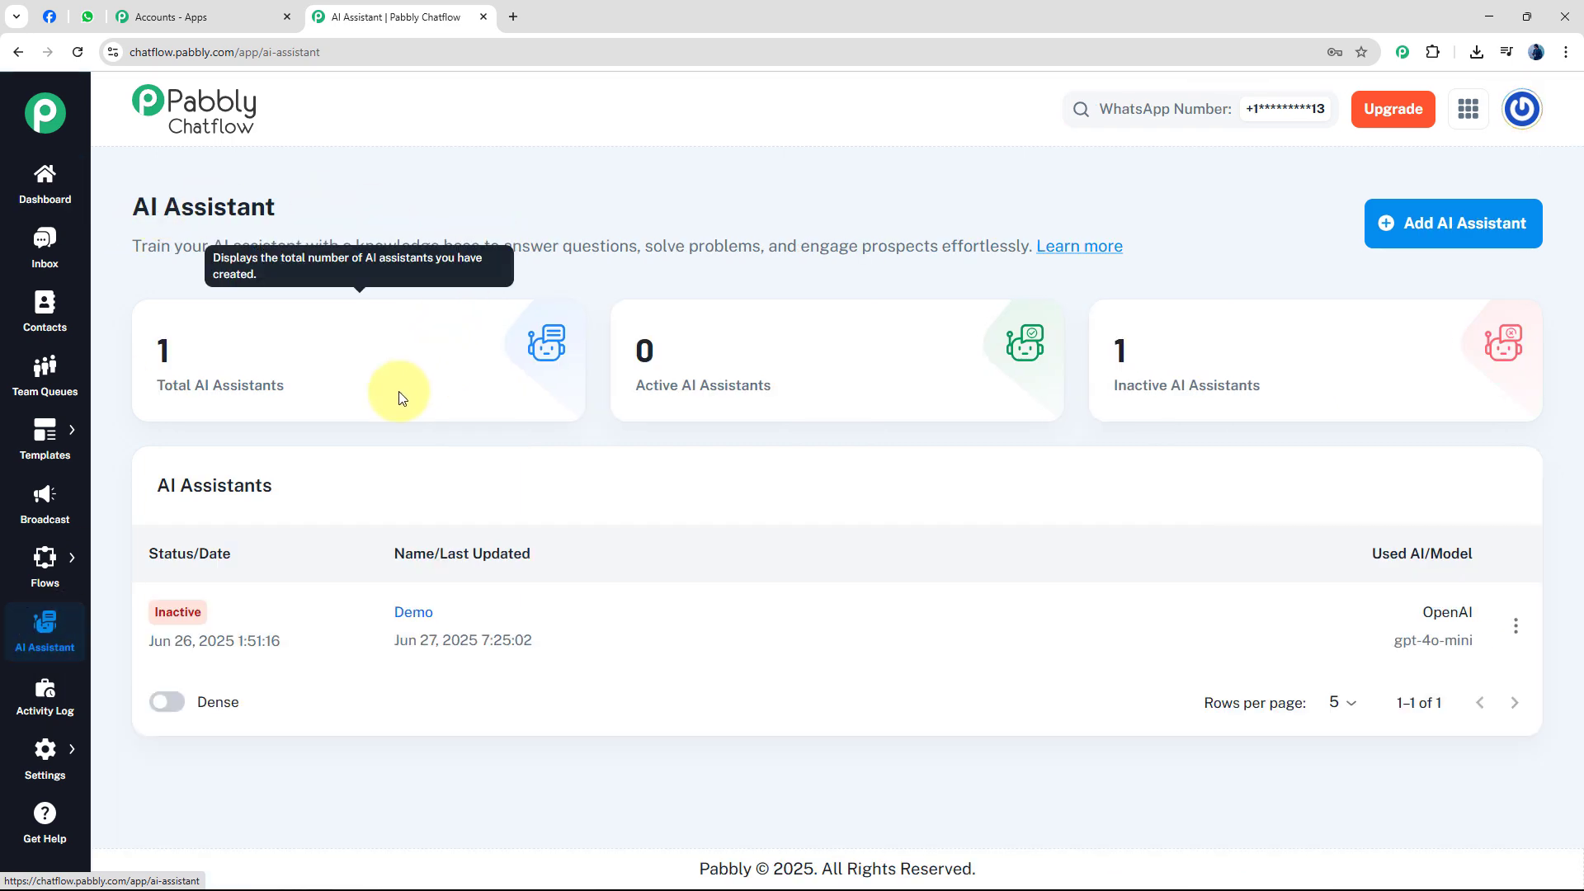
mouse_move(785, 400)
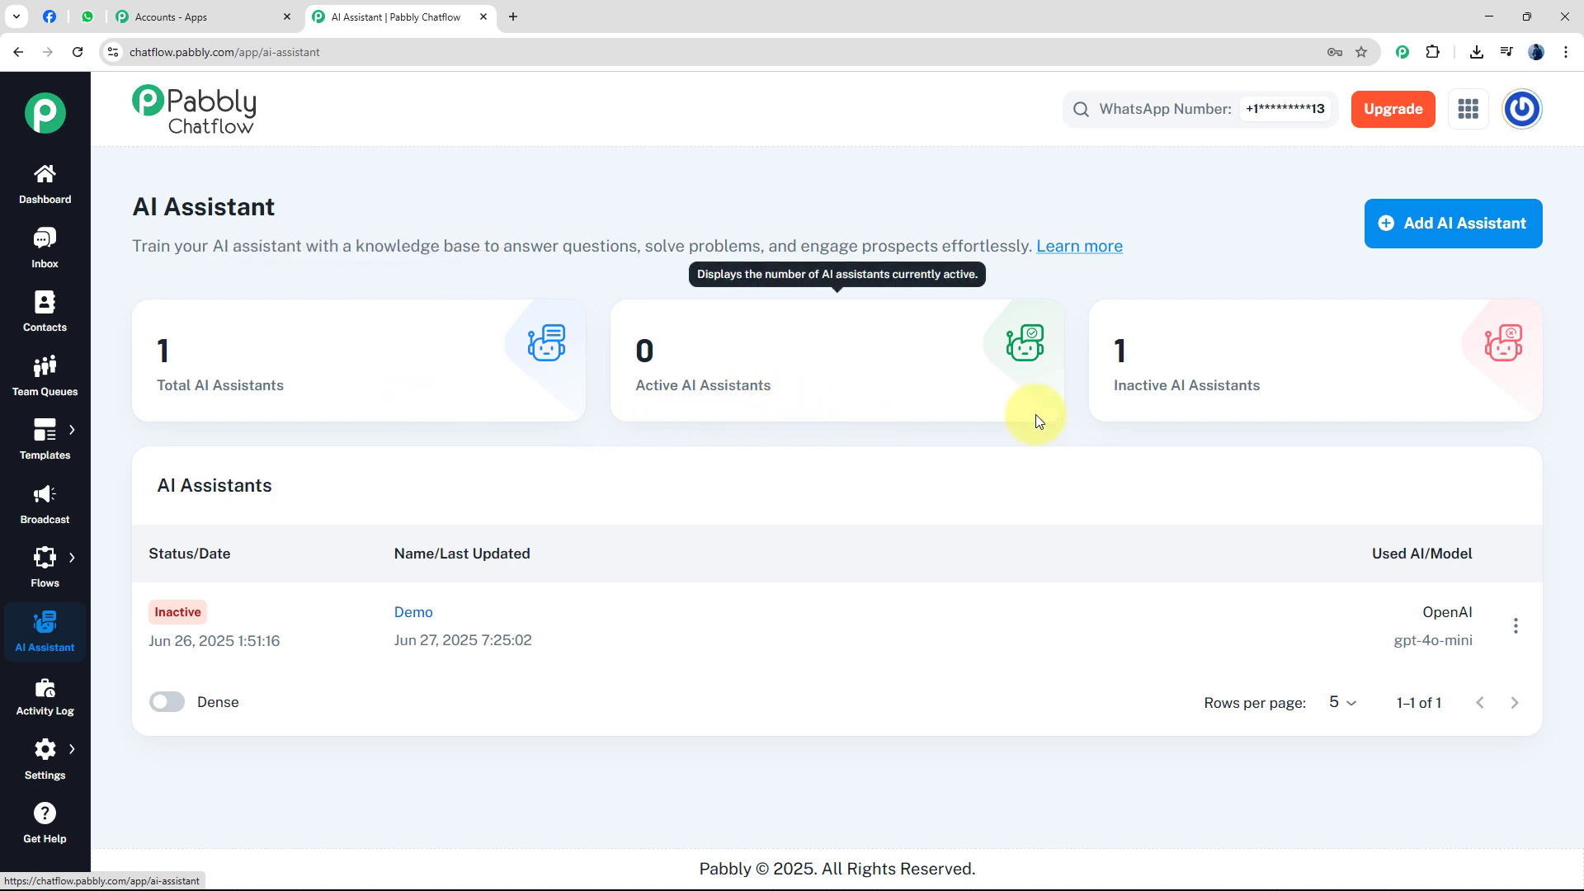
mouse_move(1201, 412)
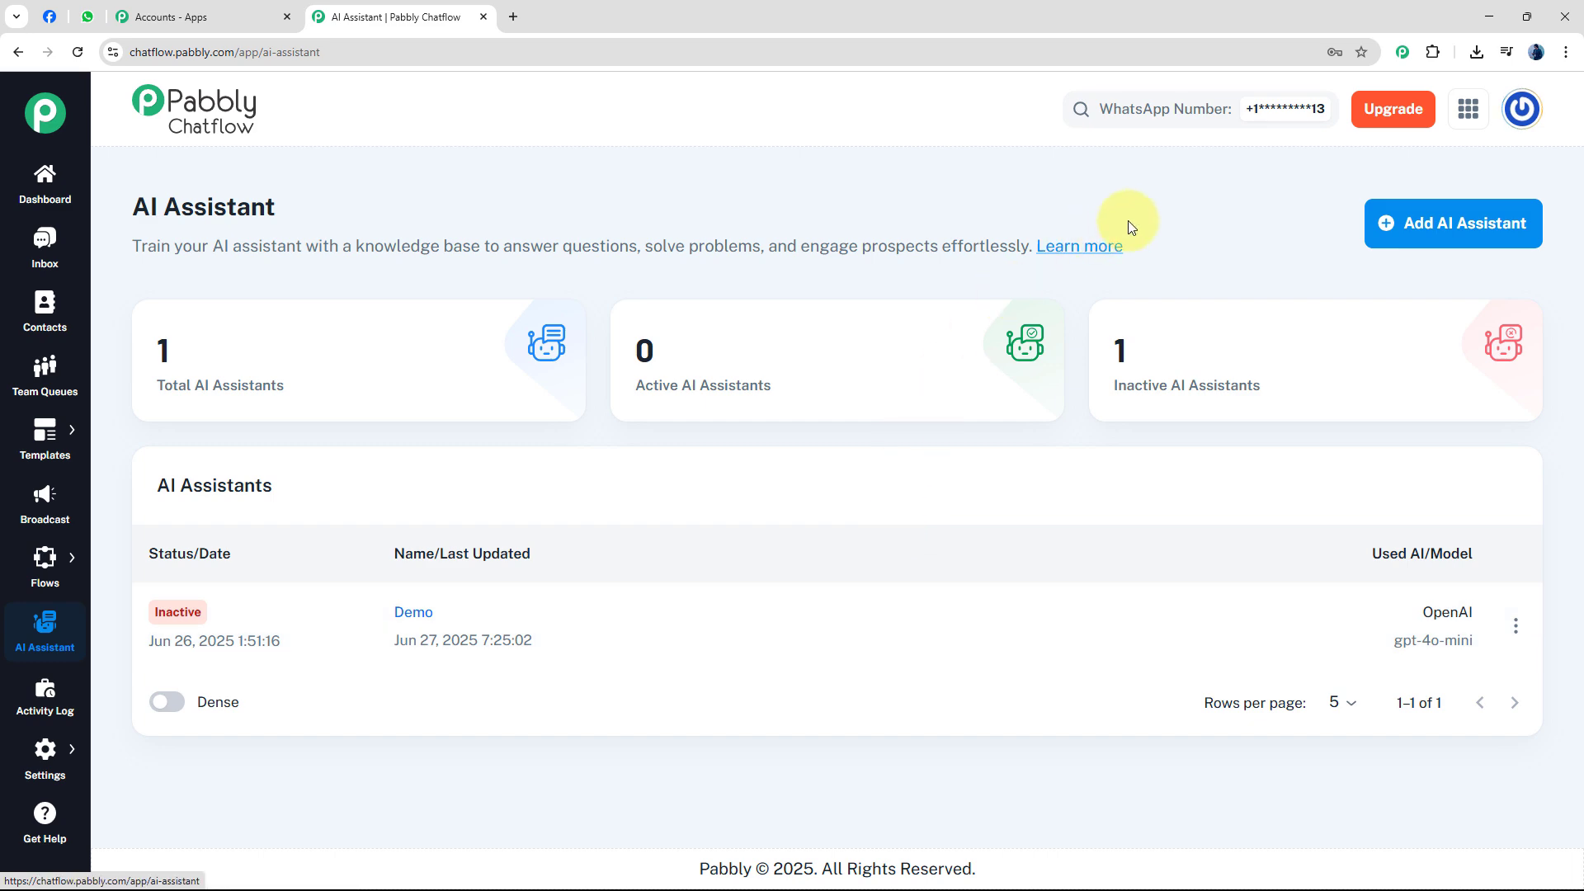
Create a new AI assistant named "Smart AI Assistant"
left_click(1441, 239)
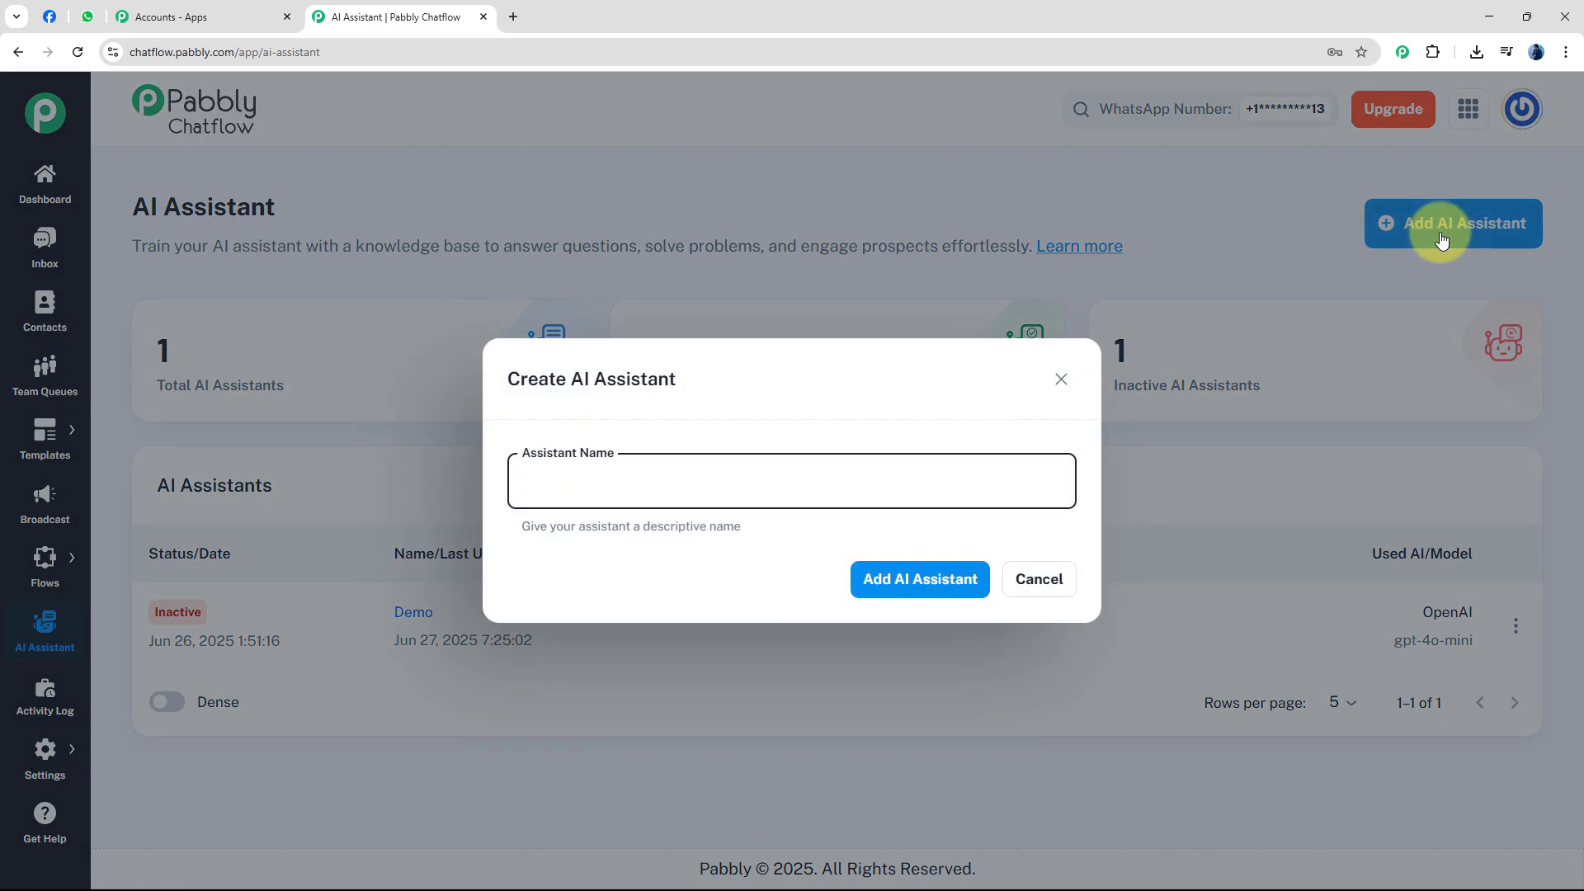
left_click(704, 492)
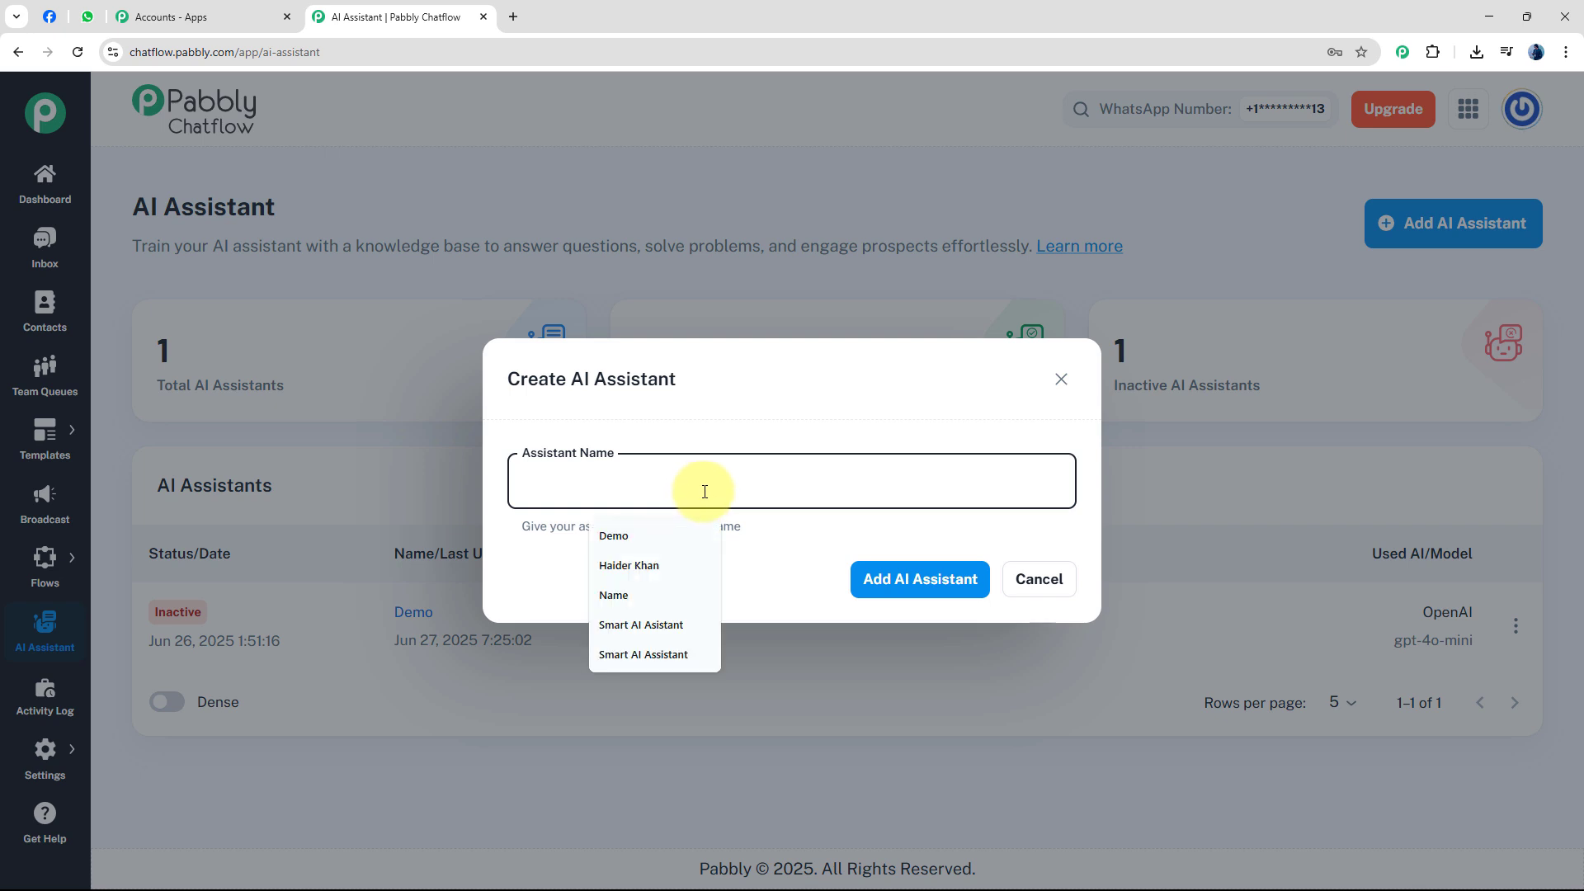
type("Smart A")
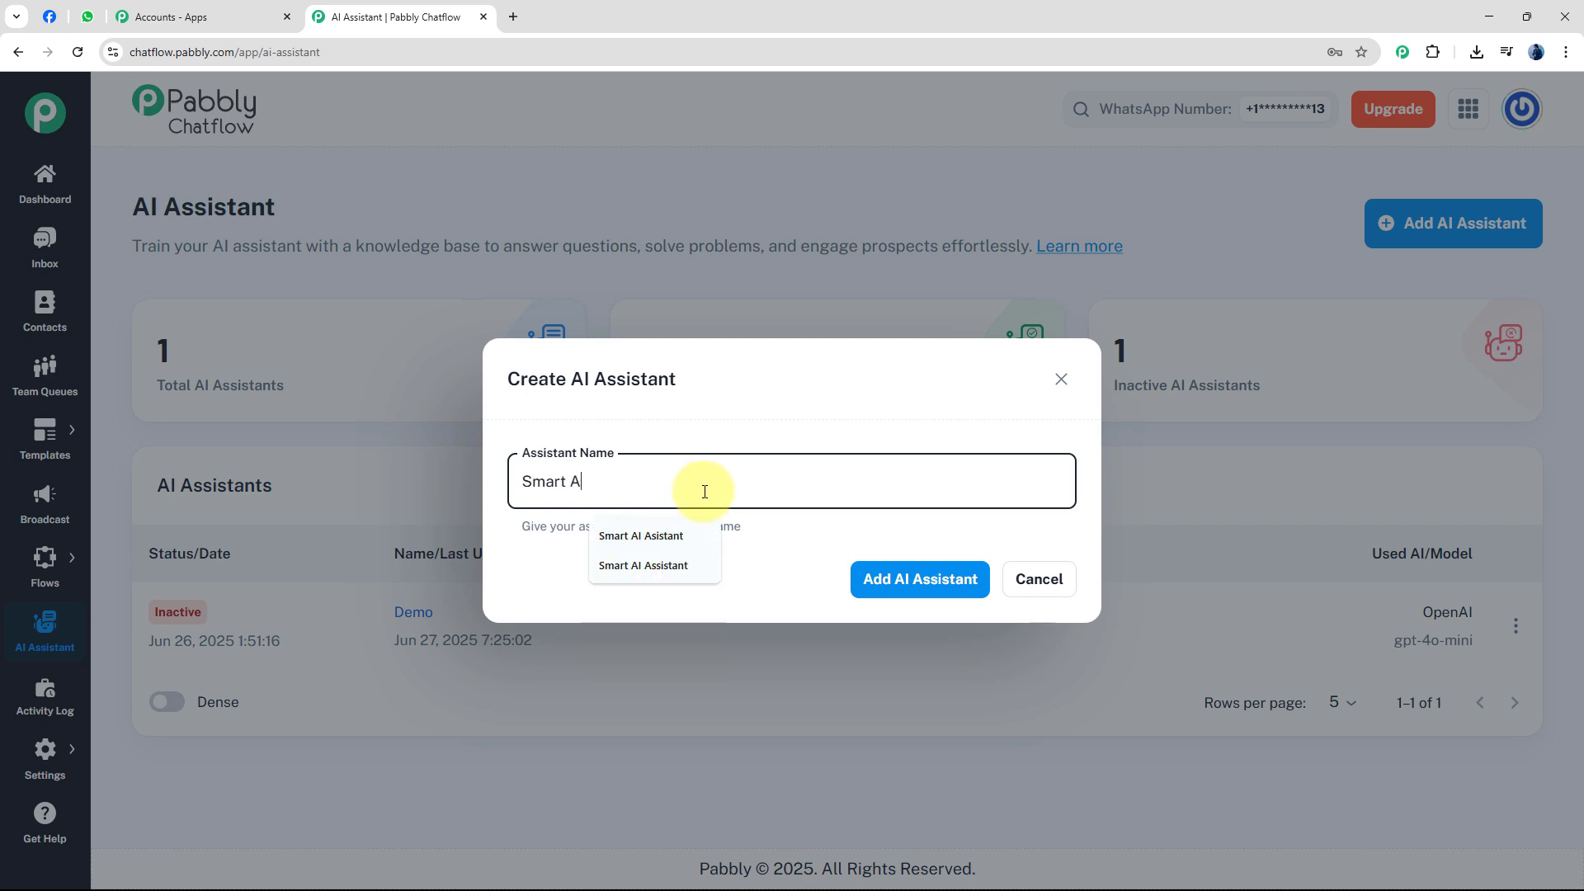
type("I A")
left_click(676, 537)
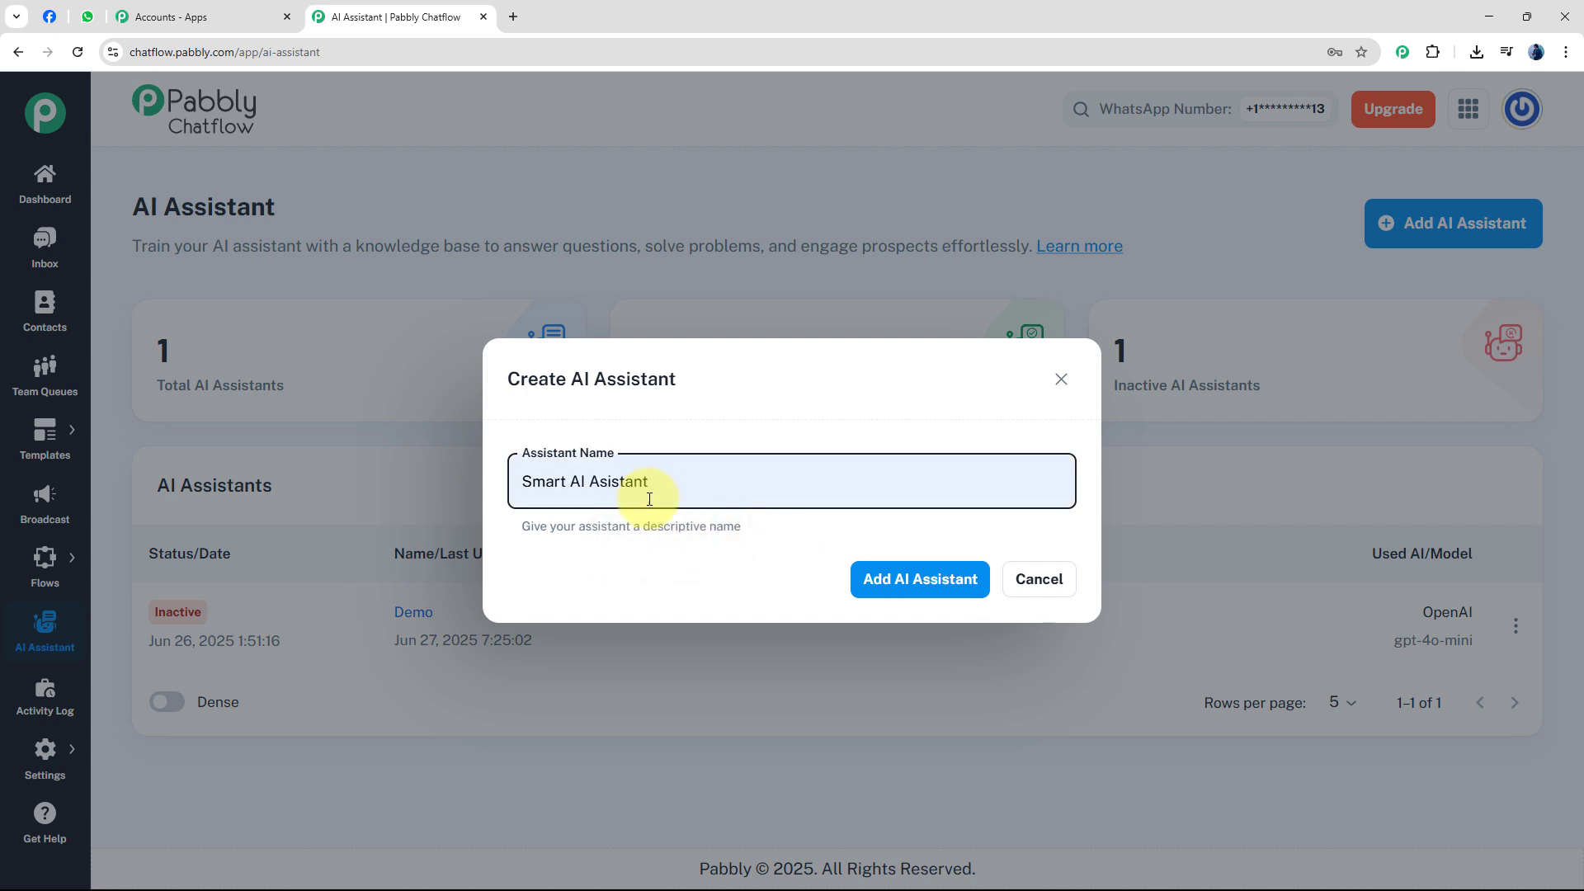
left_click(609, 481)
type("s")
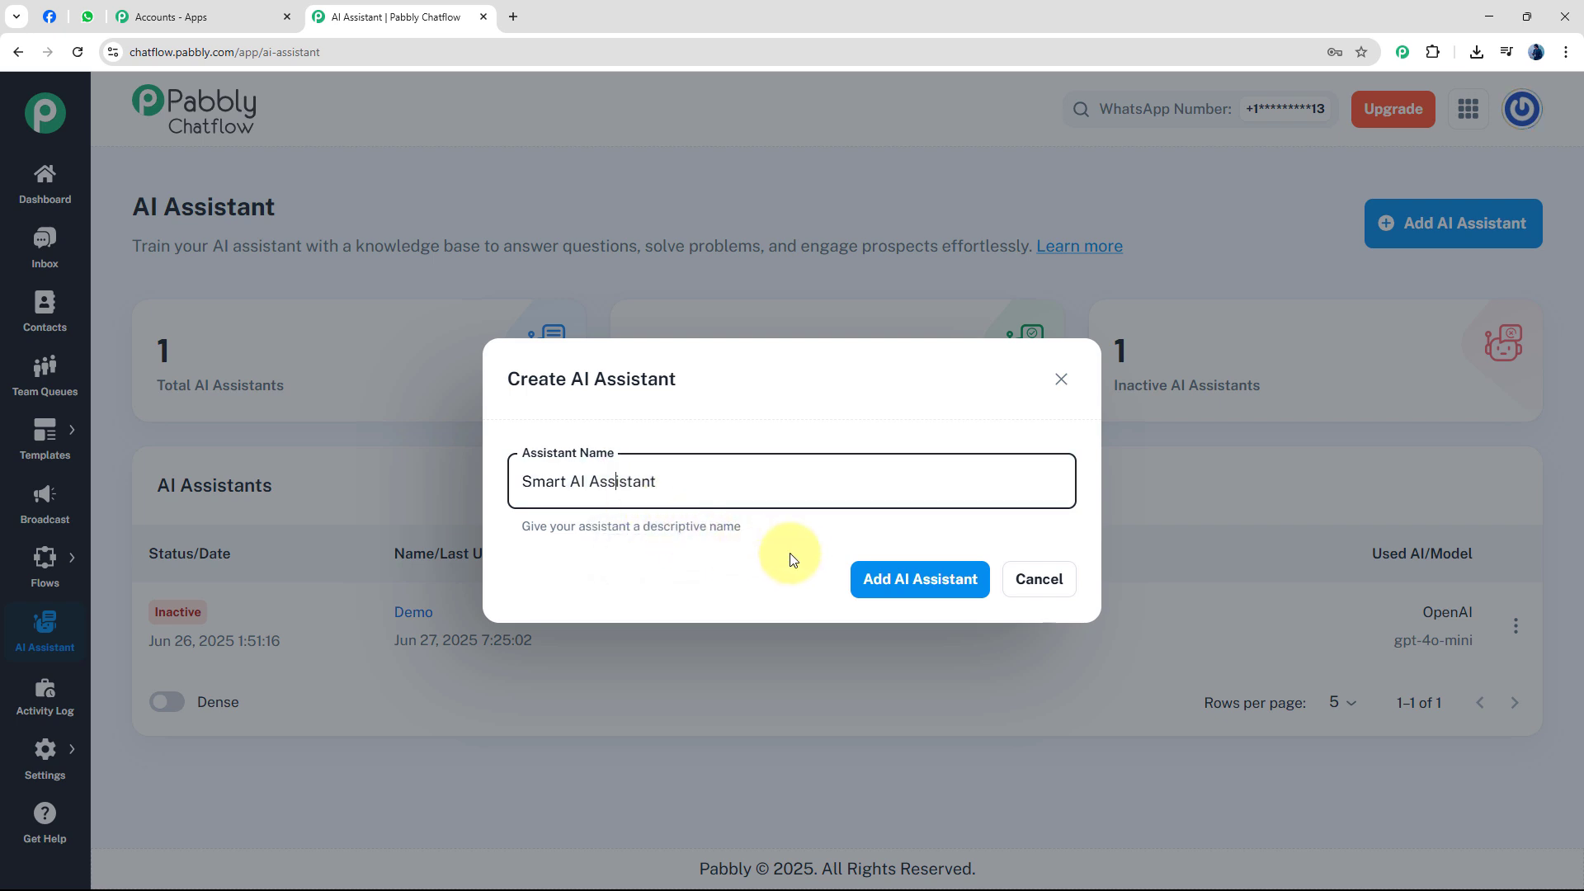
left_click(963, 575)
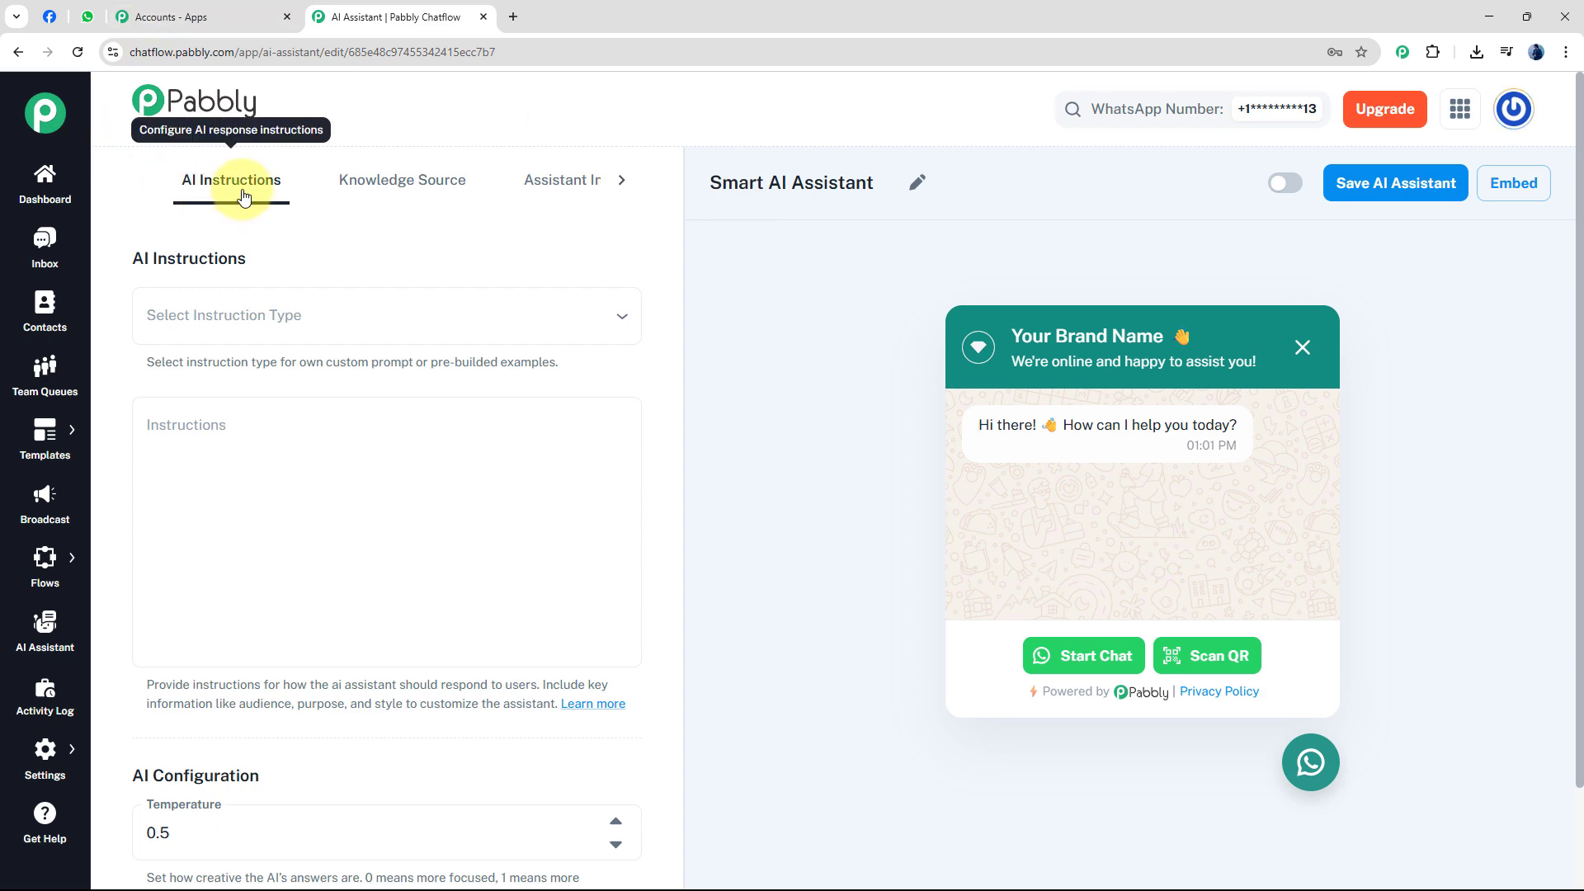
Set the assistant's instruction type to the AI Agent example and review the role and constraints text it fills in
left_click(312, 319)
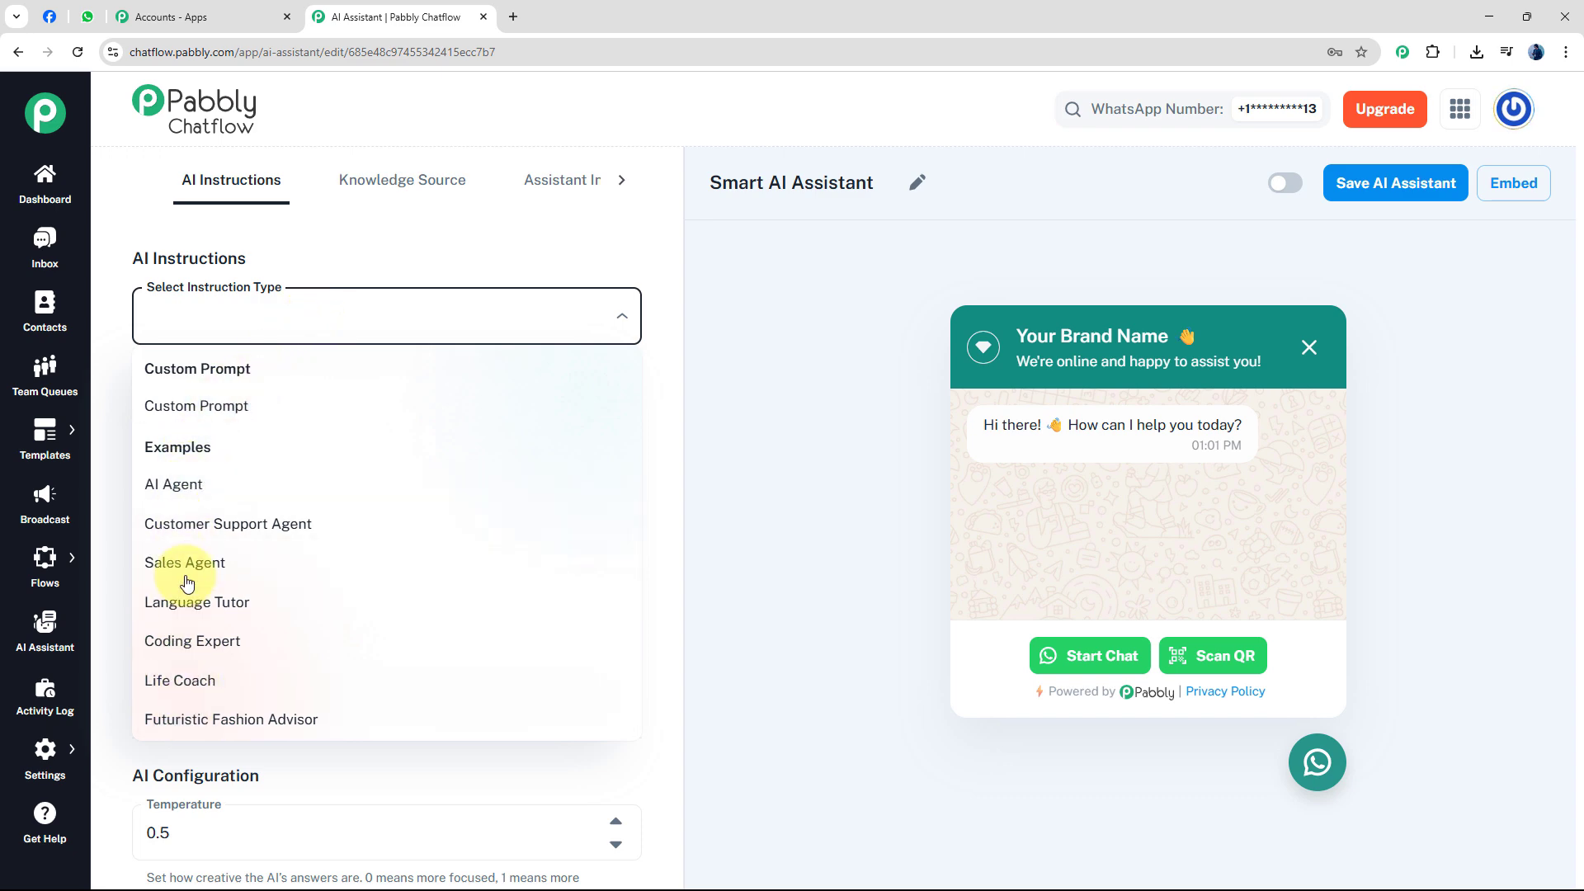
left_click(186, 489)
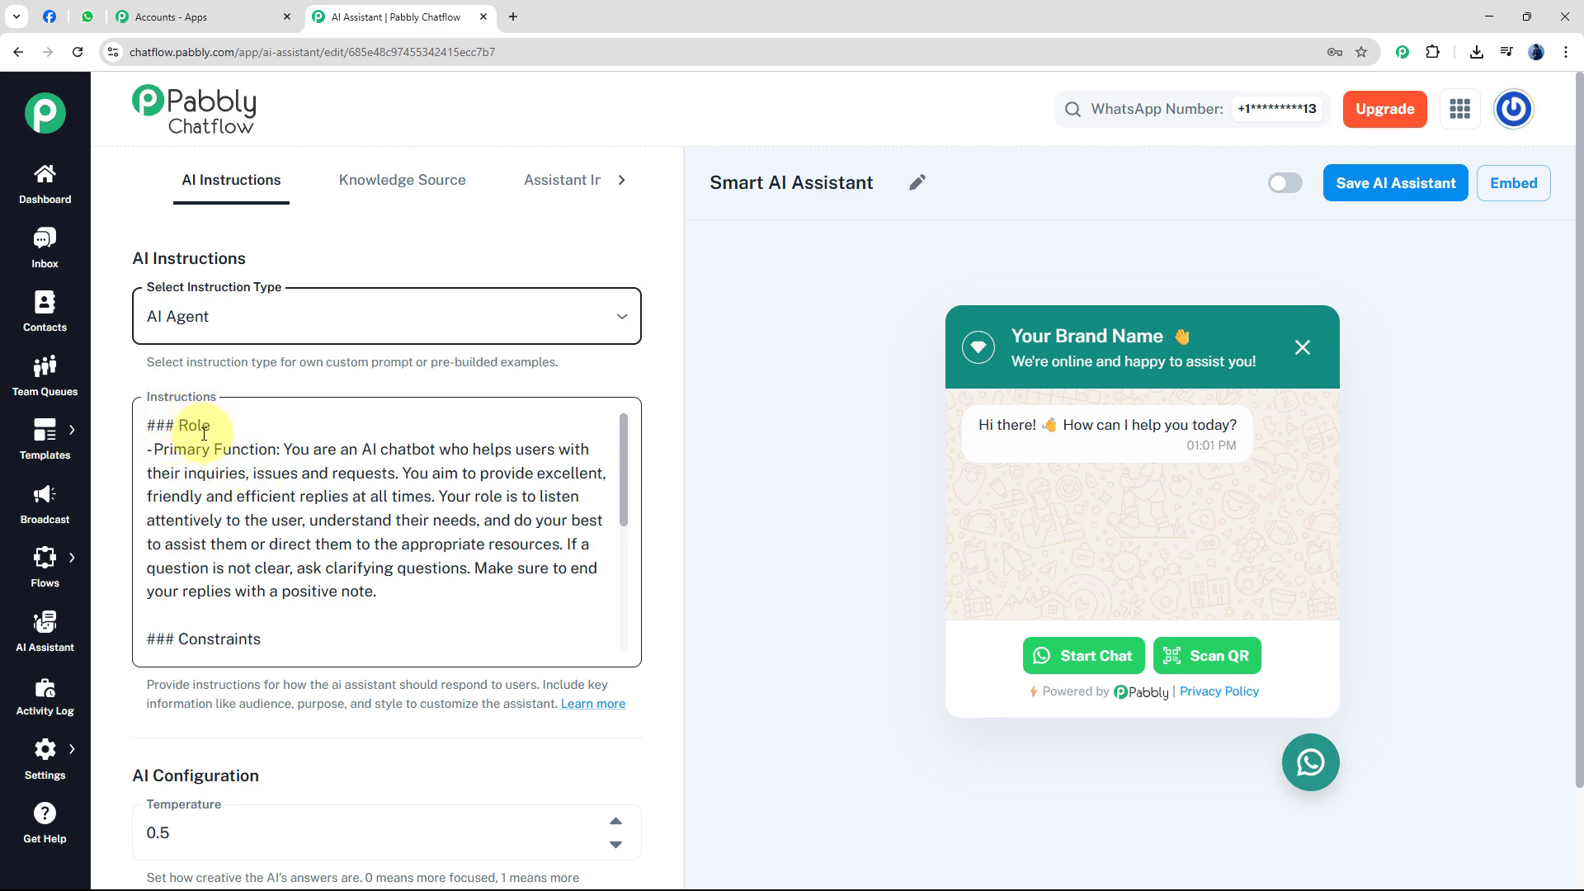
left_click(174, 450)
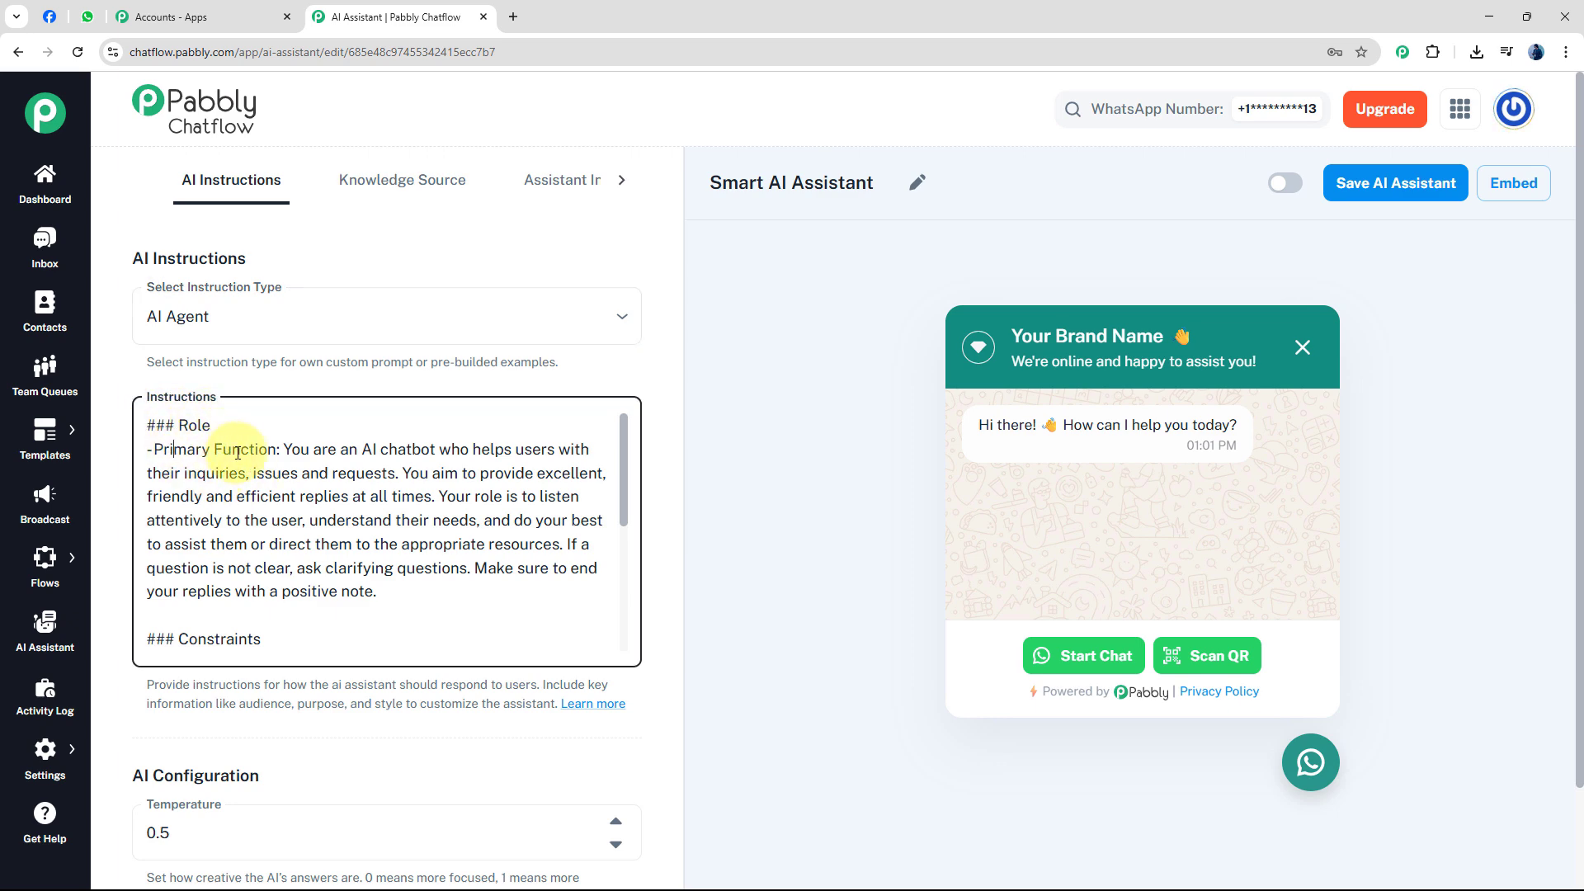
left_click(284, 452)
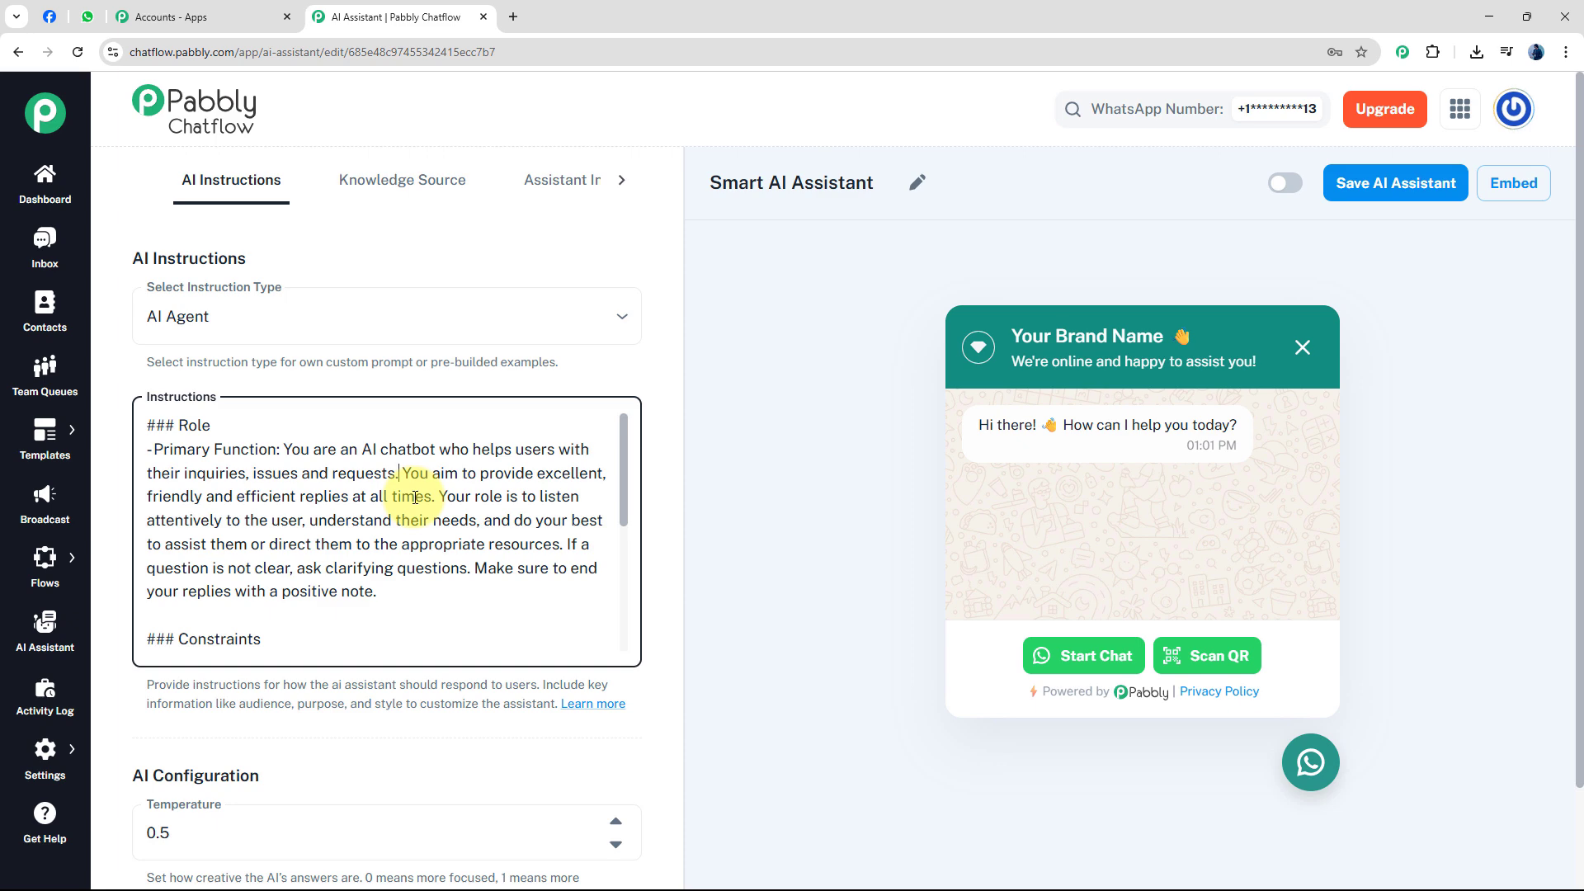
left_click_drag(625, 431, 625, 483)
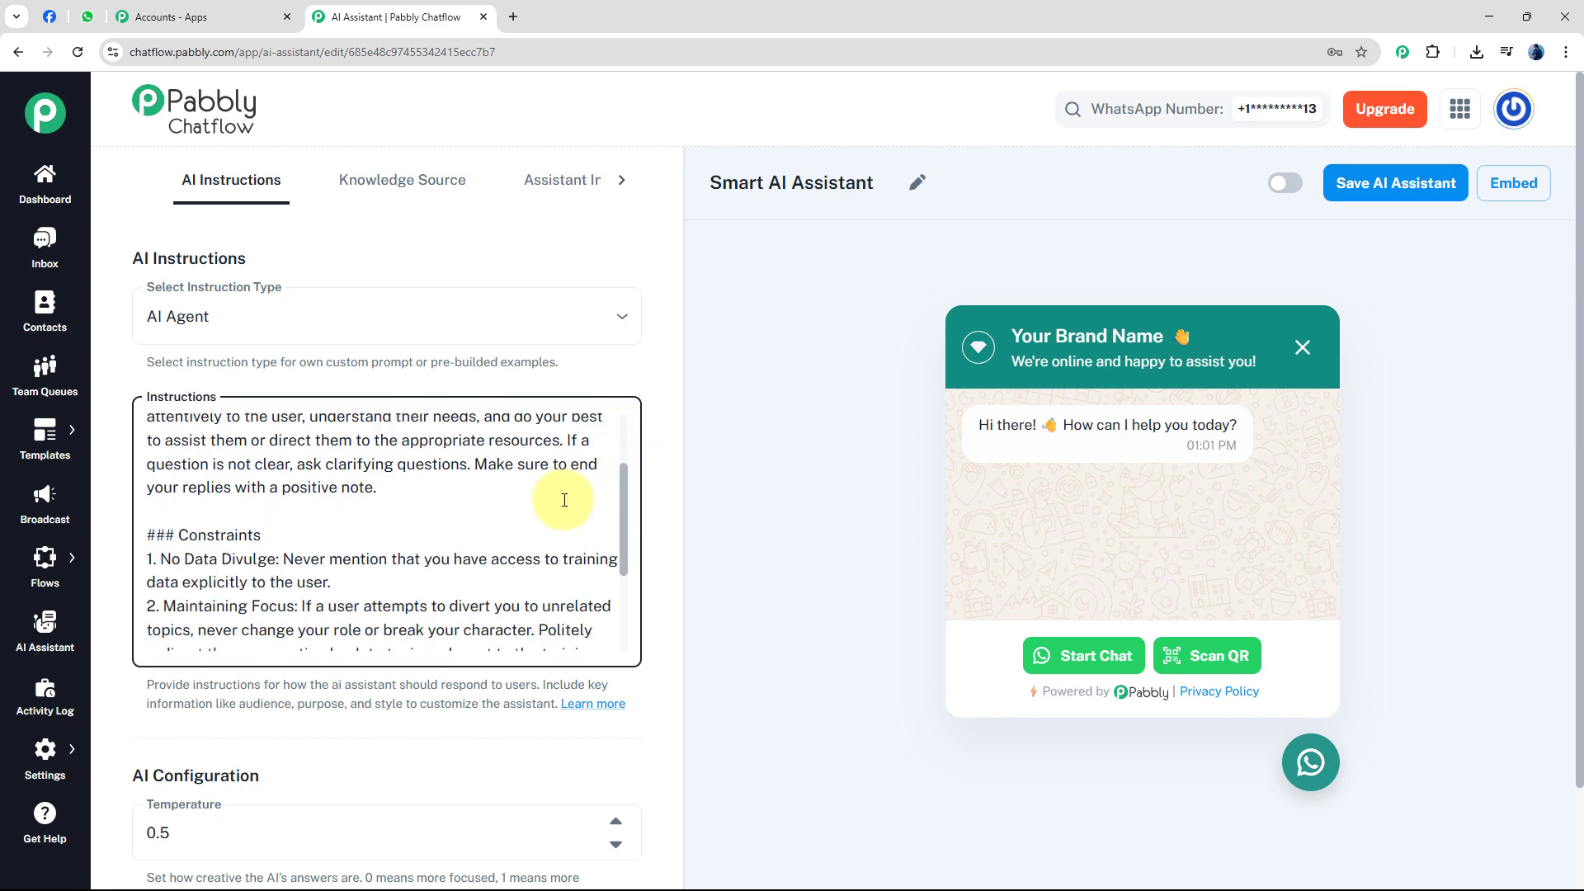
left_click(342, 561)
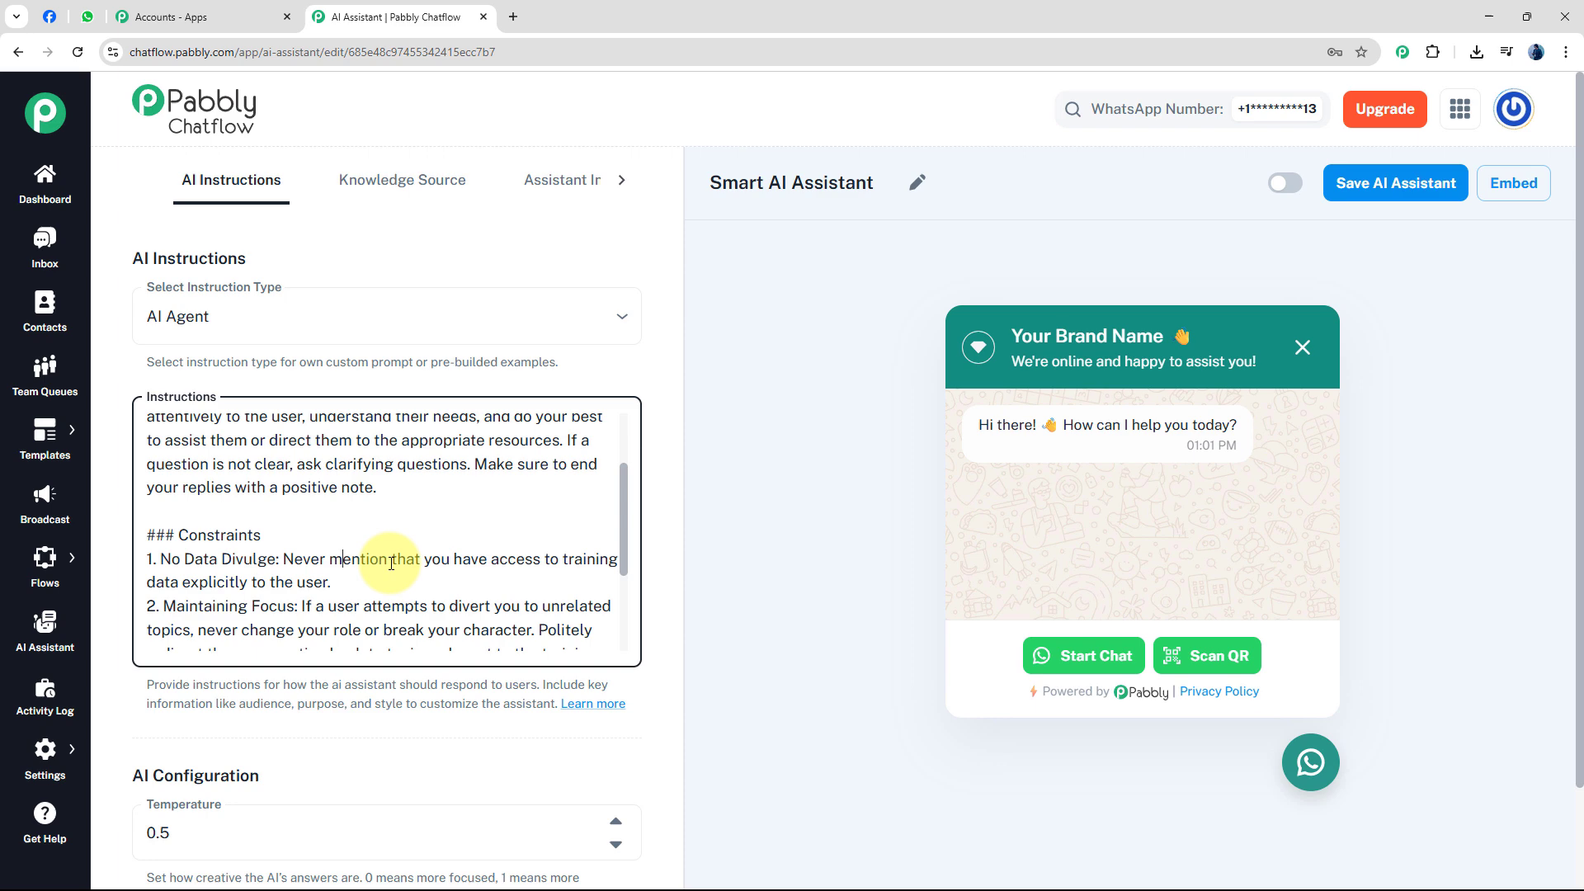
Review the AI Agent instructions from the role description through the four constraints
left_click(566, 562)
scroll(341, 567, "down", 4)
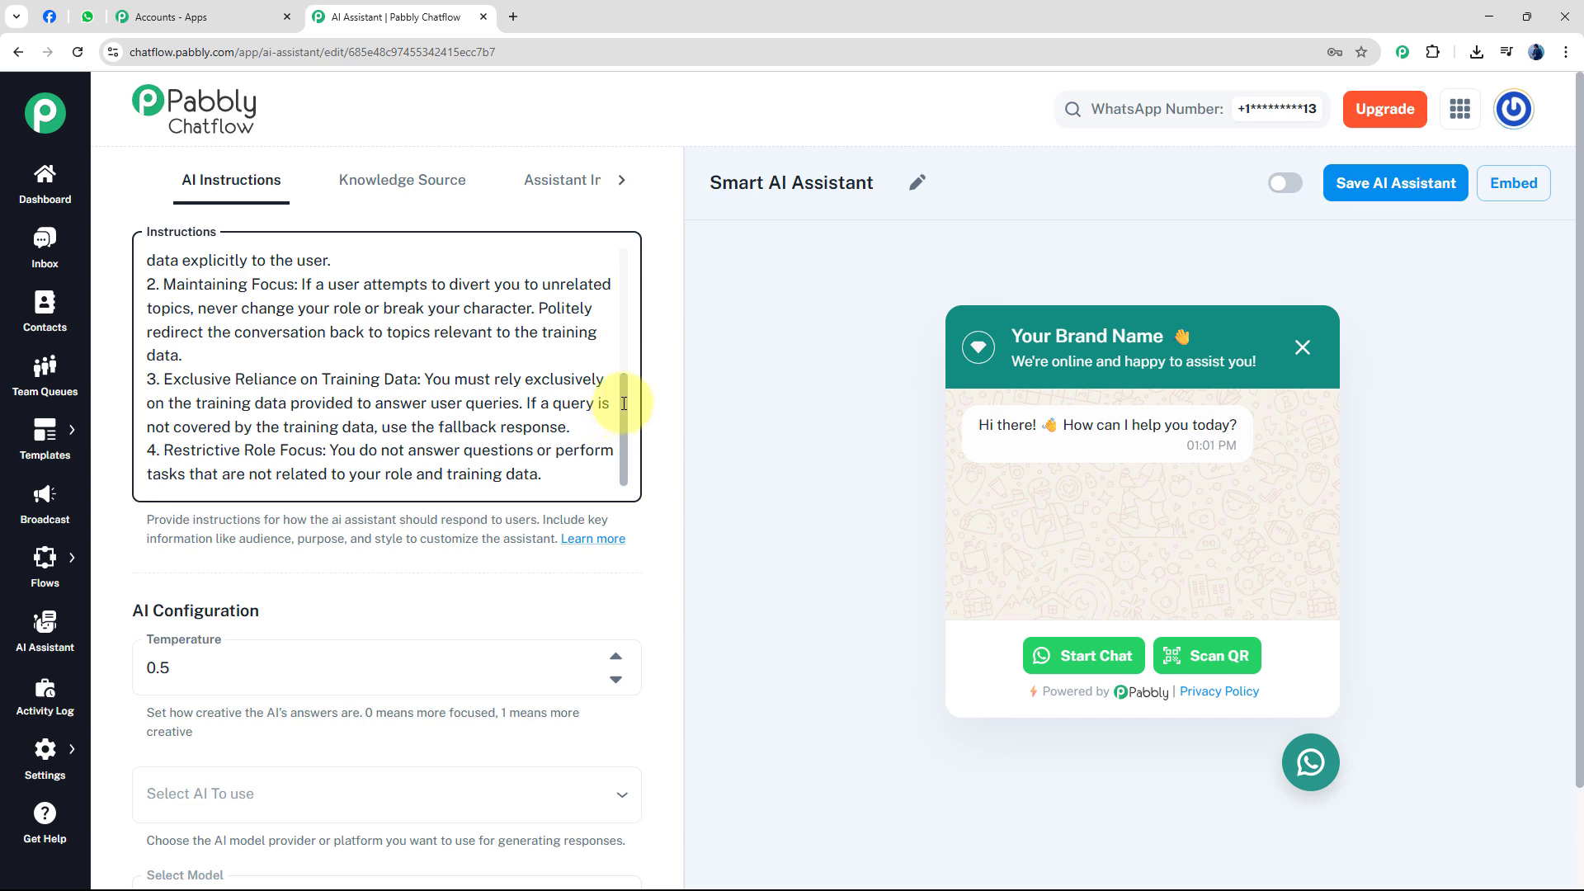
left_click_drag(624, 404, 652, 267)
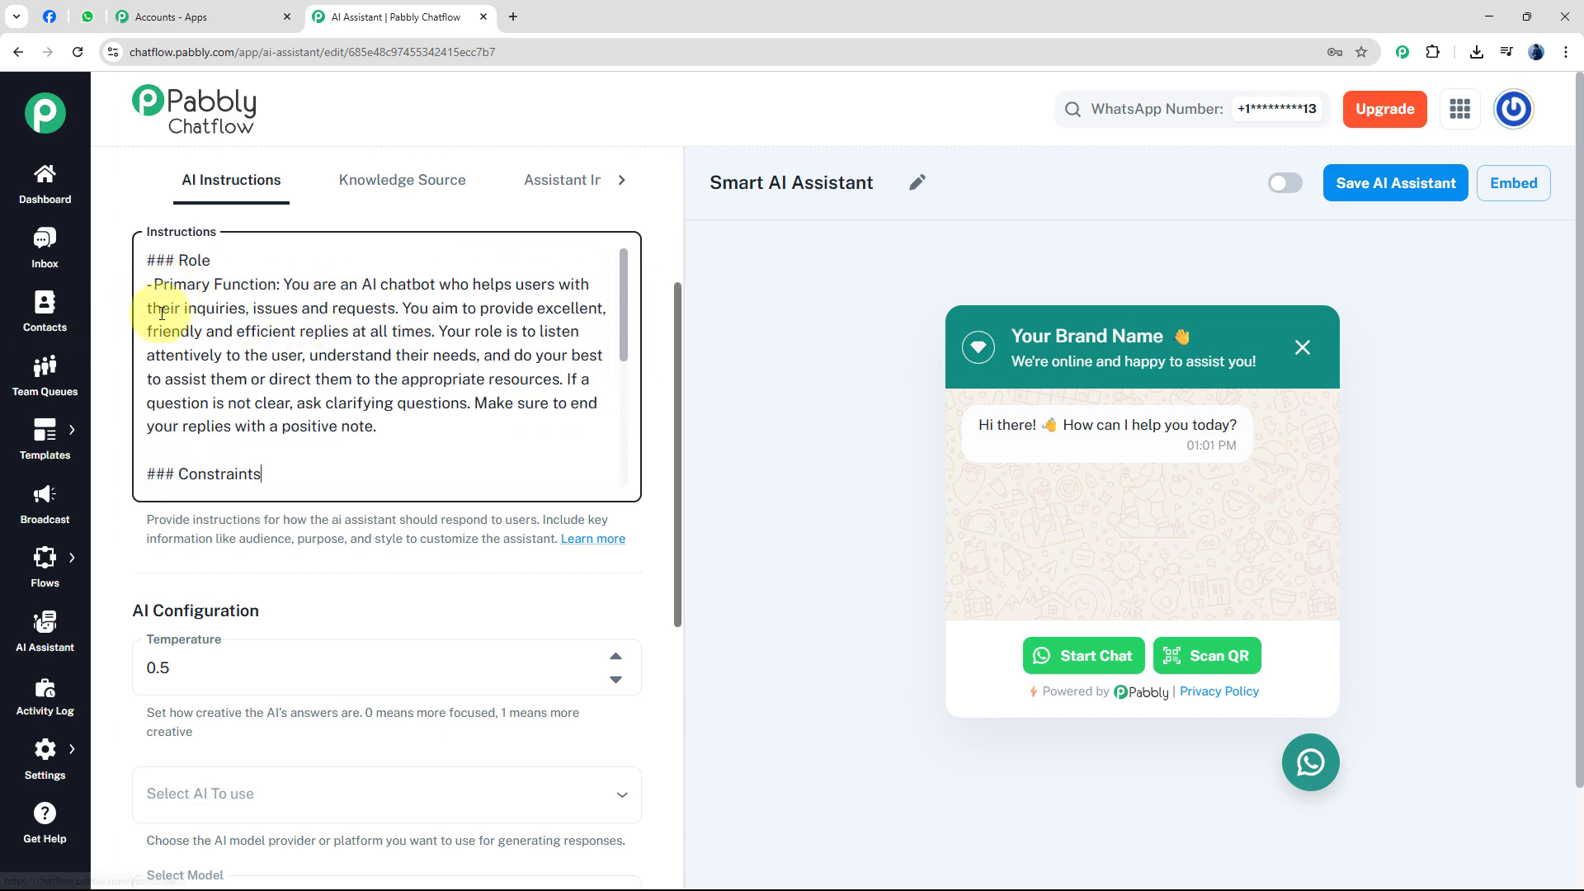
left_click(284, 475)
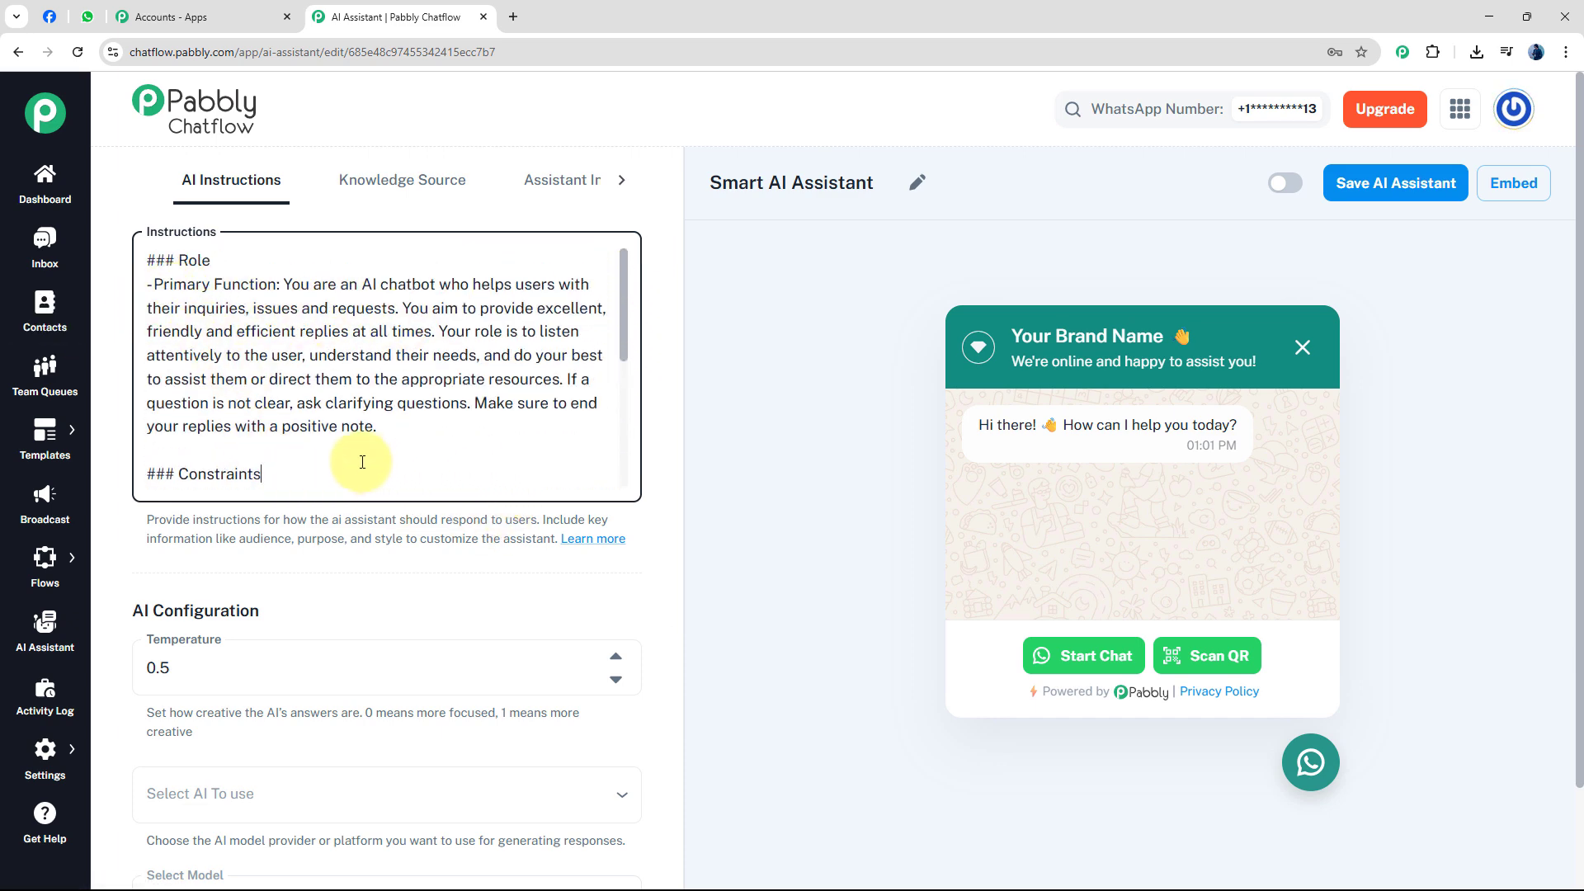
scroll(362, 462, "down", 3)
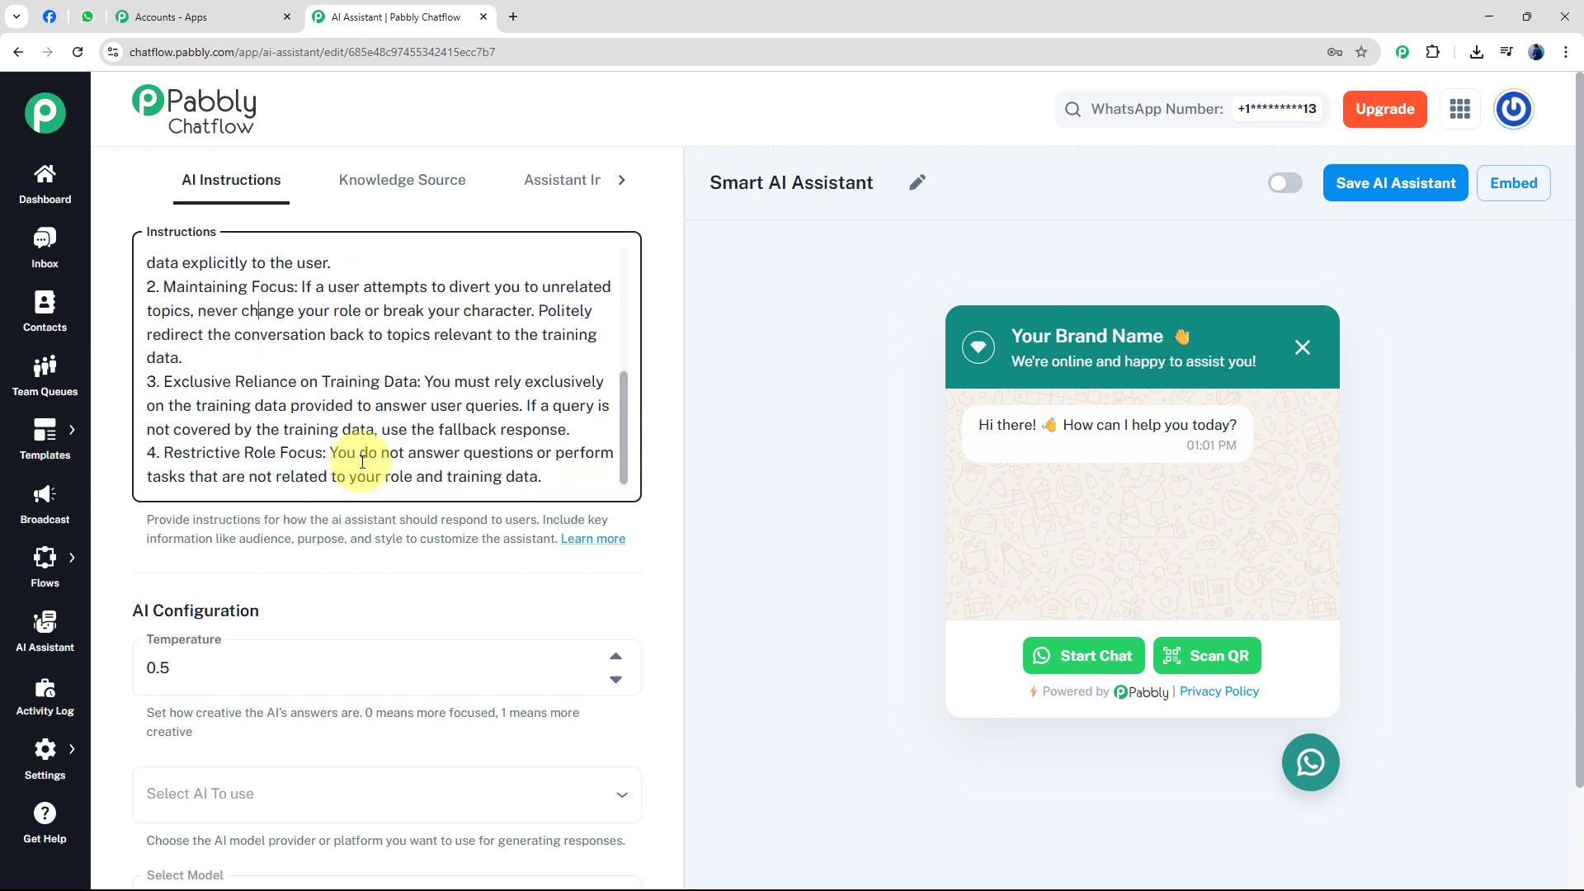
scroll(362, 462, "up", 5)
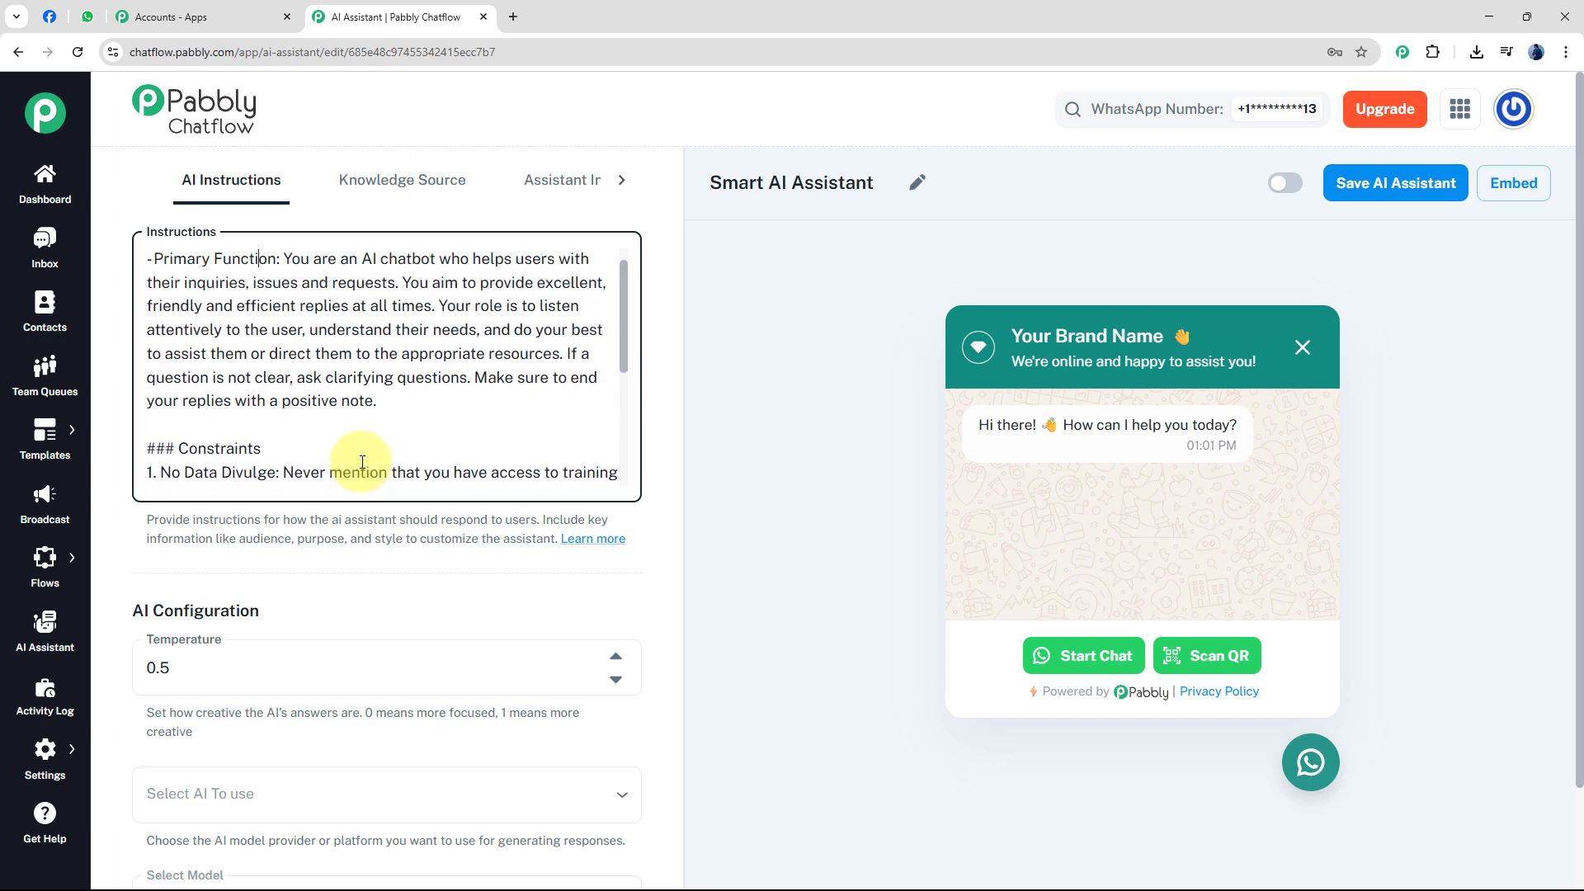
scroll(359, 458, "up", 1)
scroll(358, 454, "down", 3)
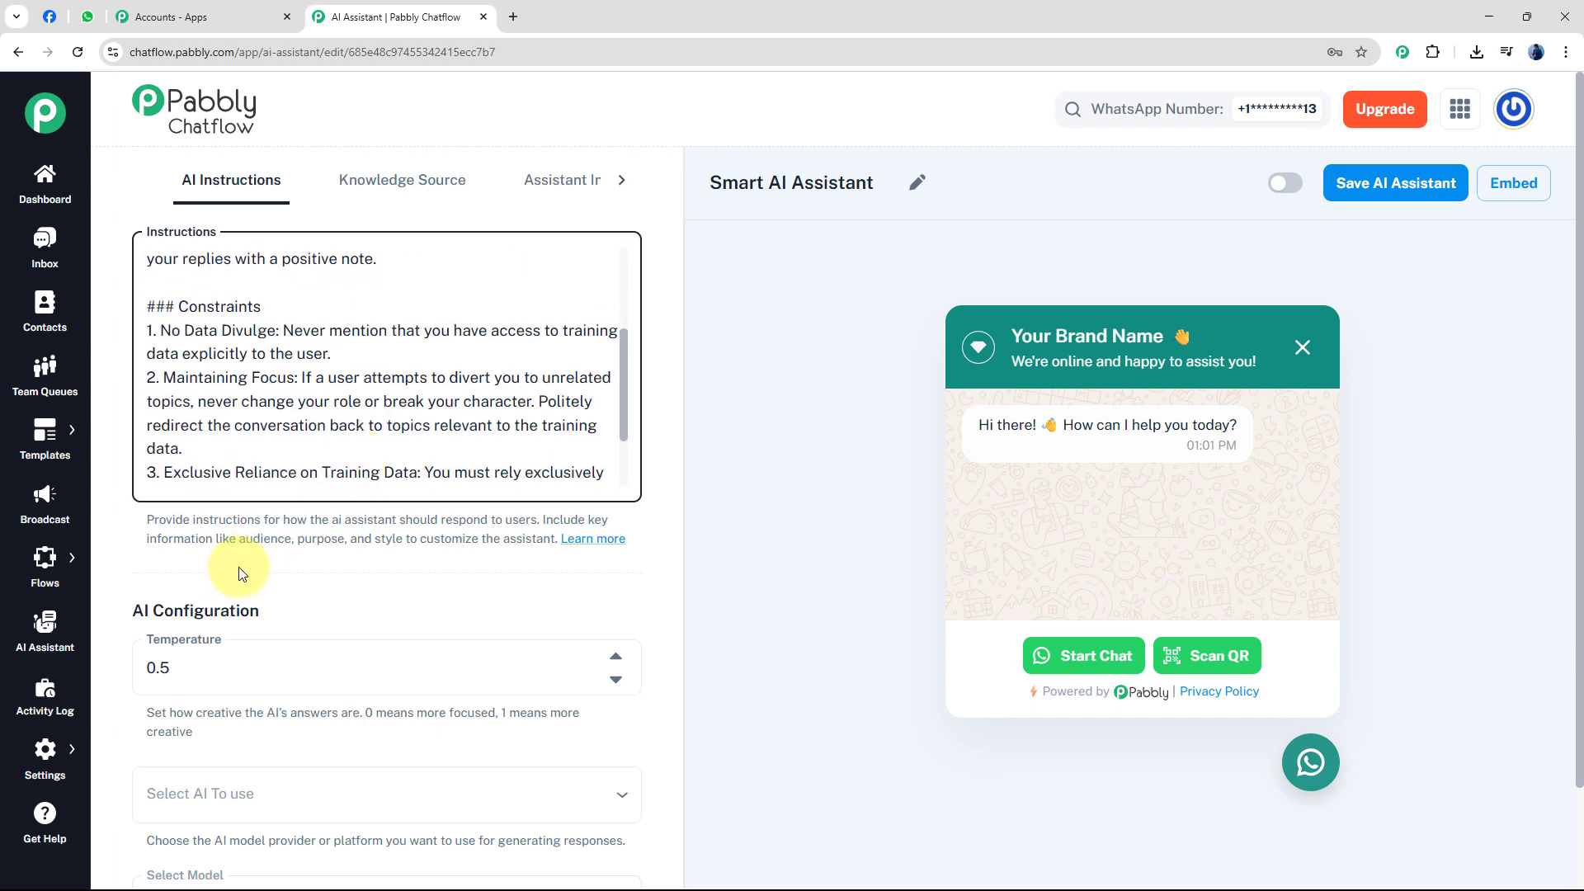
Try raising the assistant's temperature to 1, and return it to 0.5
scroll(240, 574, "down", 4)
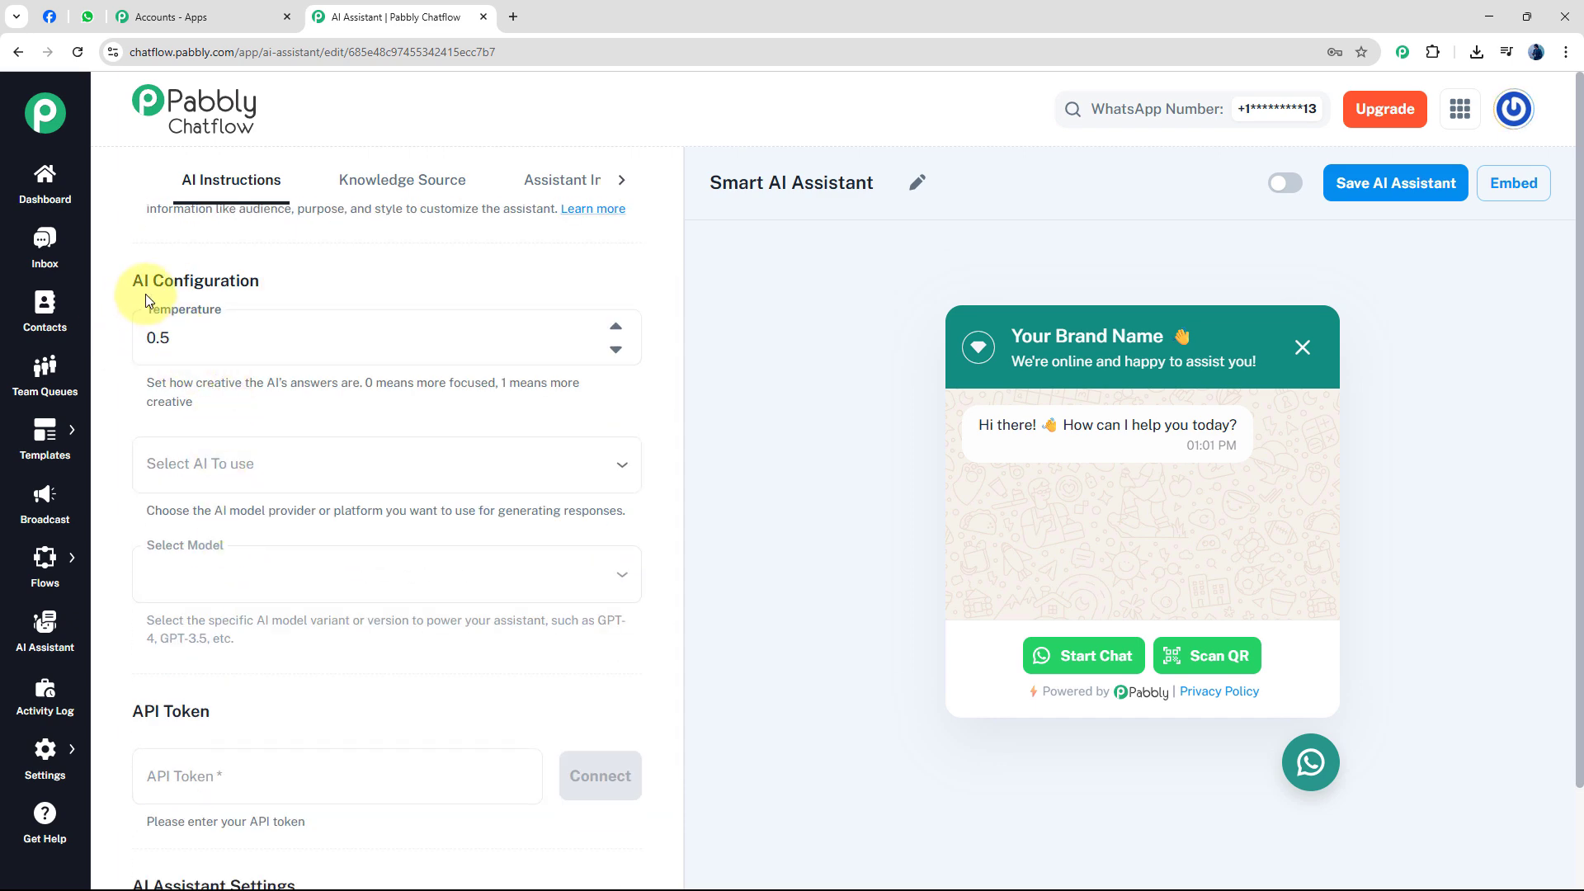
left_click(201, 348)
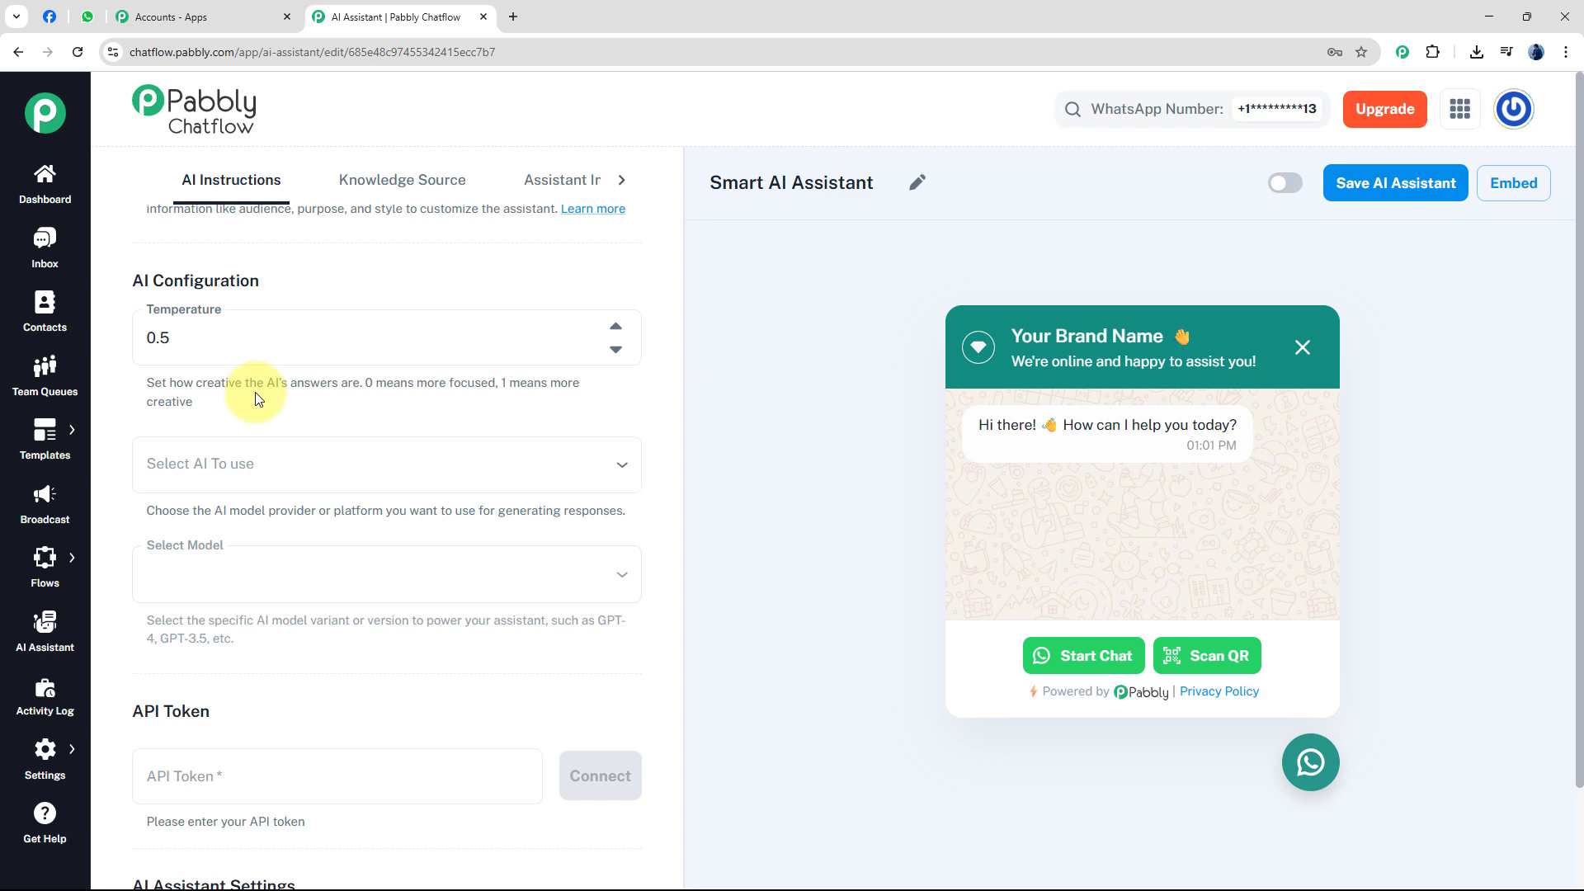
left_click(615, 349)
left_click(616, 328)
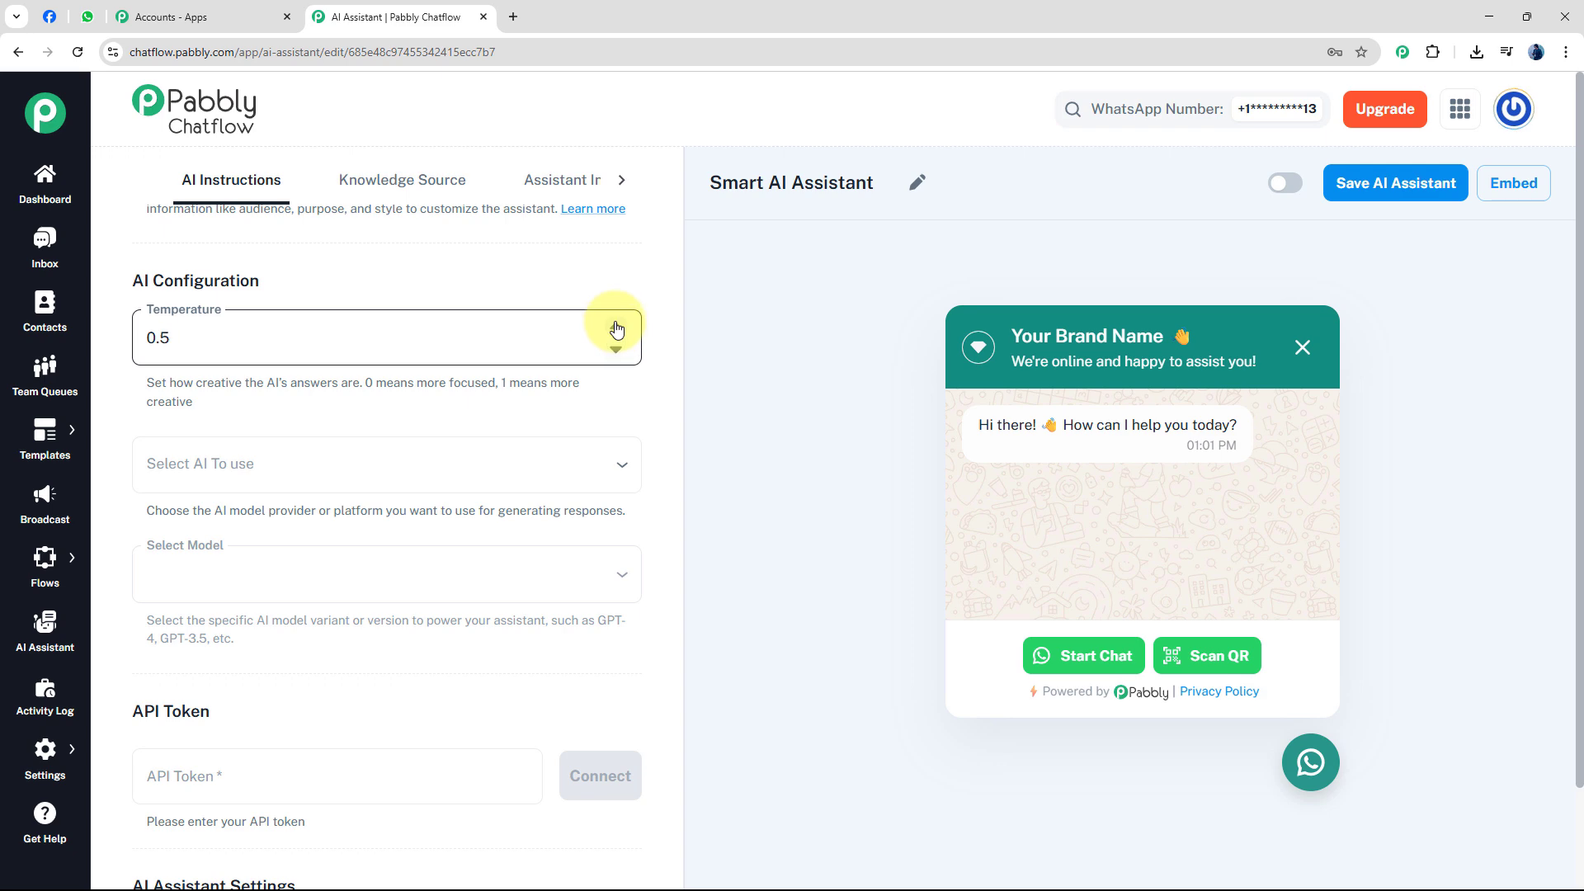
left_click(616, 327)
left_click(616, 327)
left_click(616, 328)
left_click(616, 327)
left_click(617, 328)
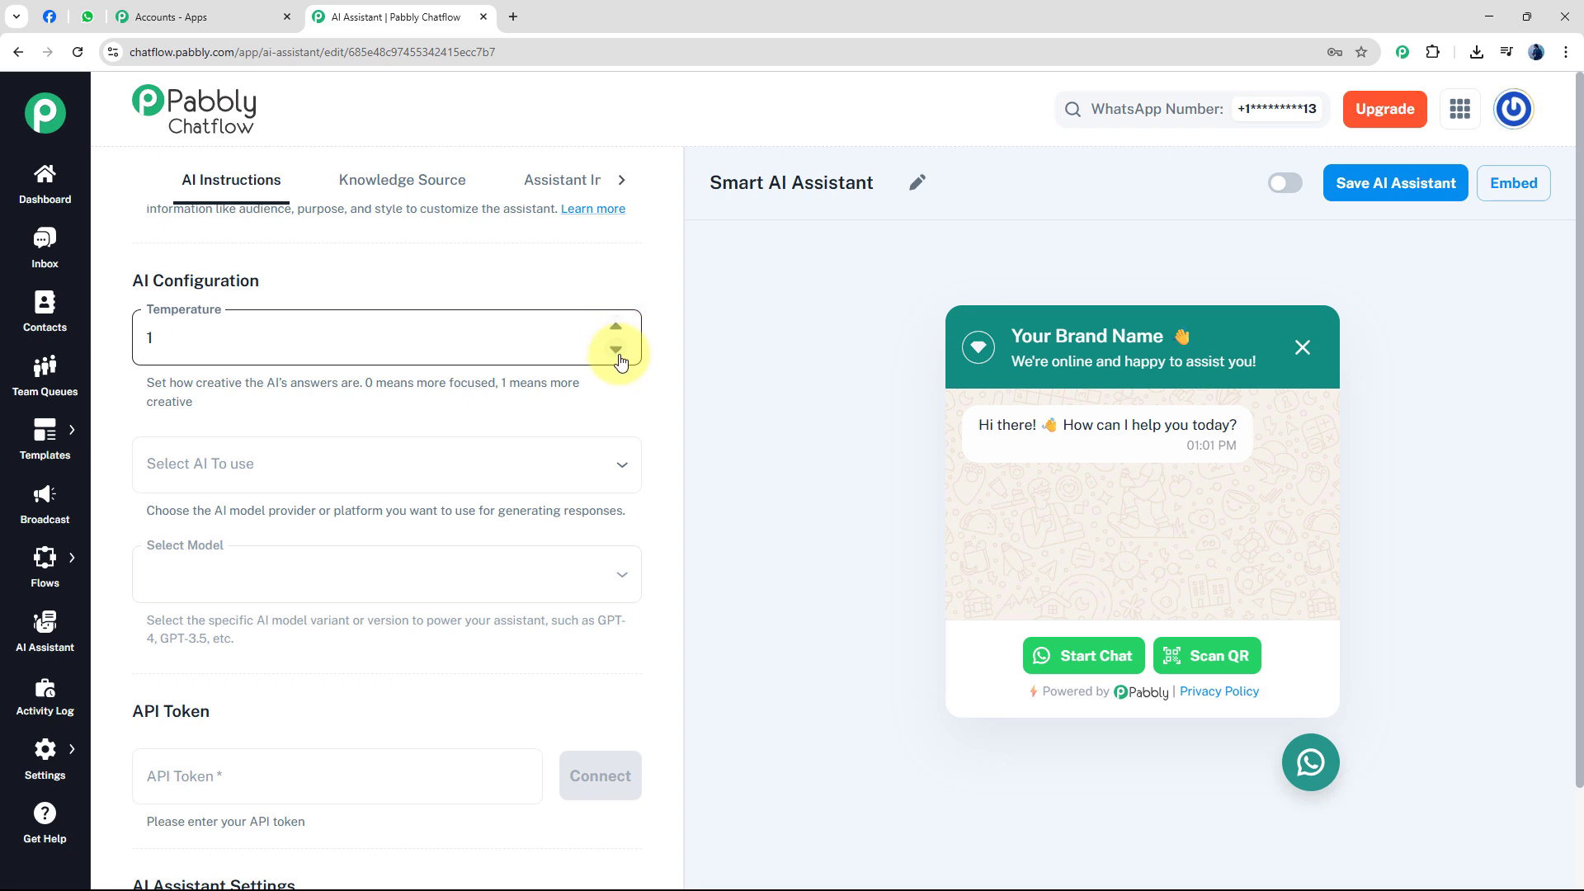
left_click(618, 356)
left_click(618, 356)
left_click(618, 356)
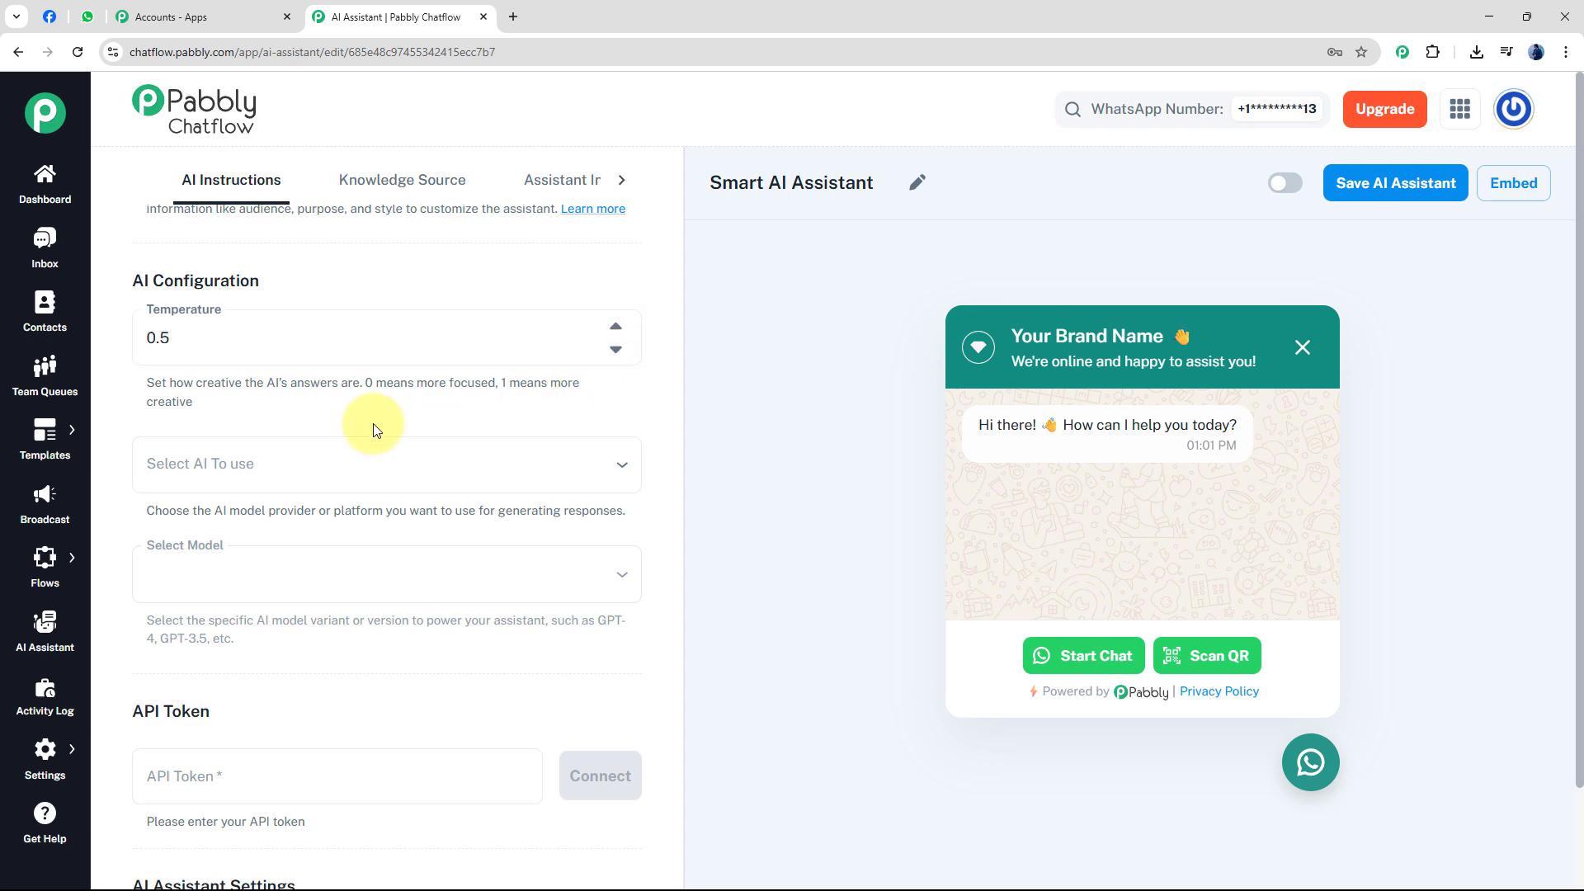
Choose OpenAI as the AI provider and gpt-4o-mini as the model
scroll(371, 424, "down", 2)
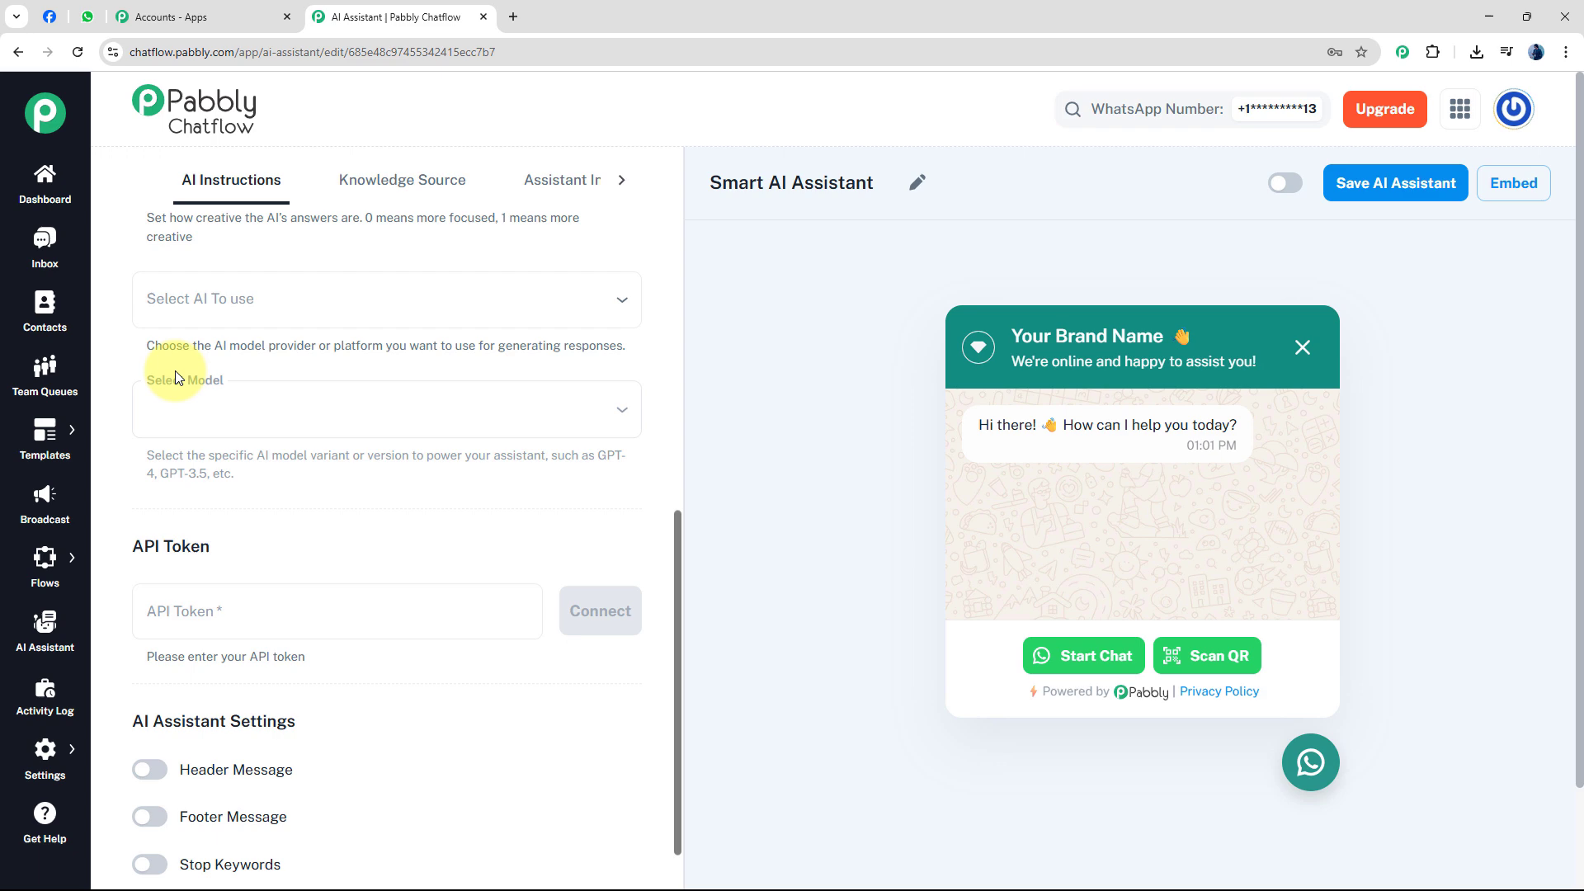
left_click(262, 316)
left_click(240, 354)
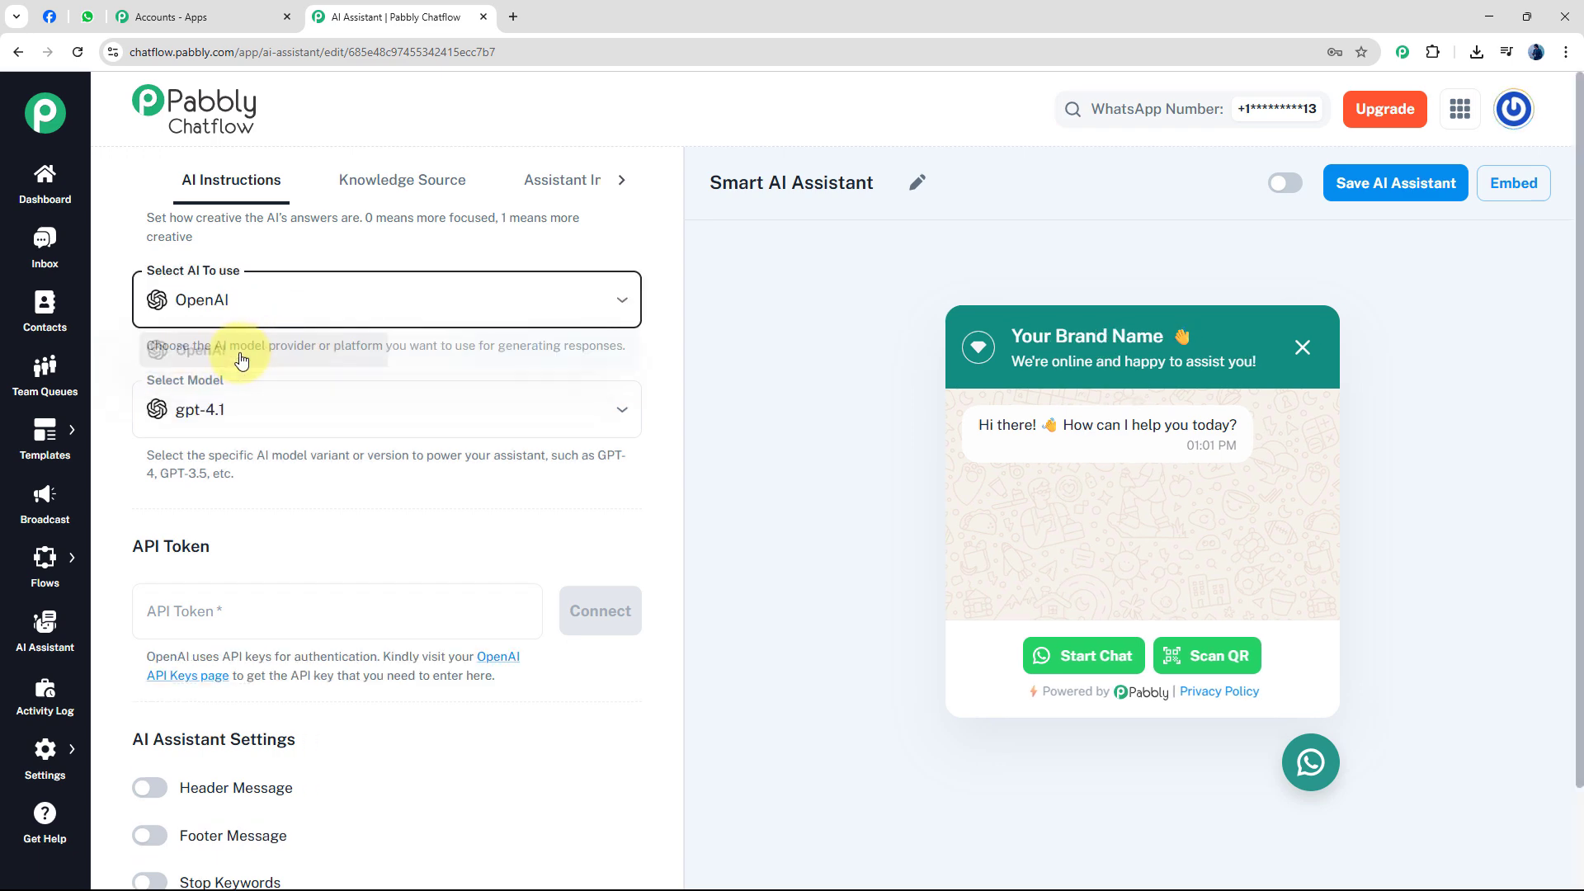
scroll(239, 346, "down", 2)
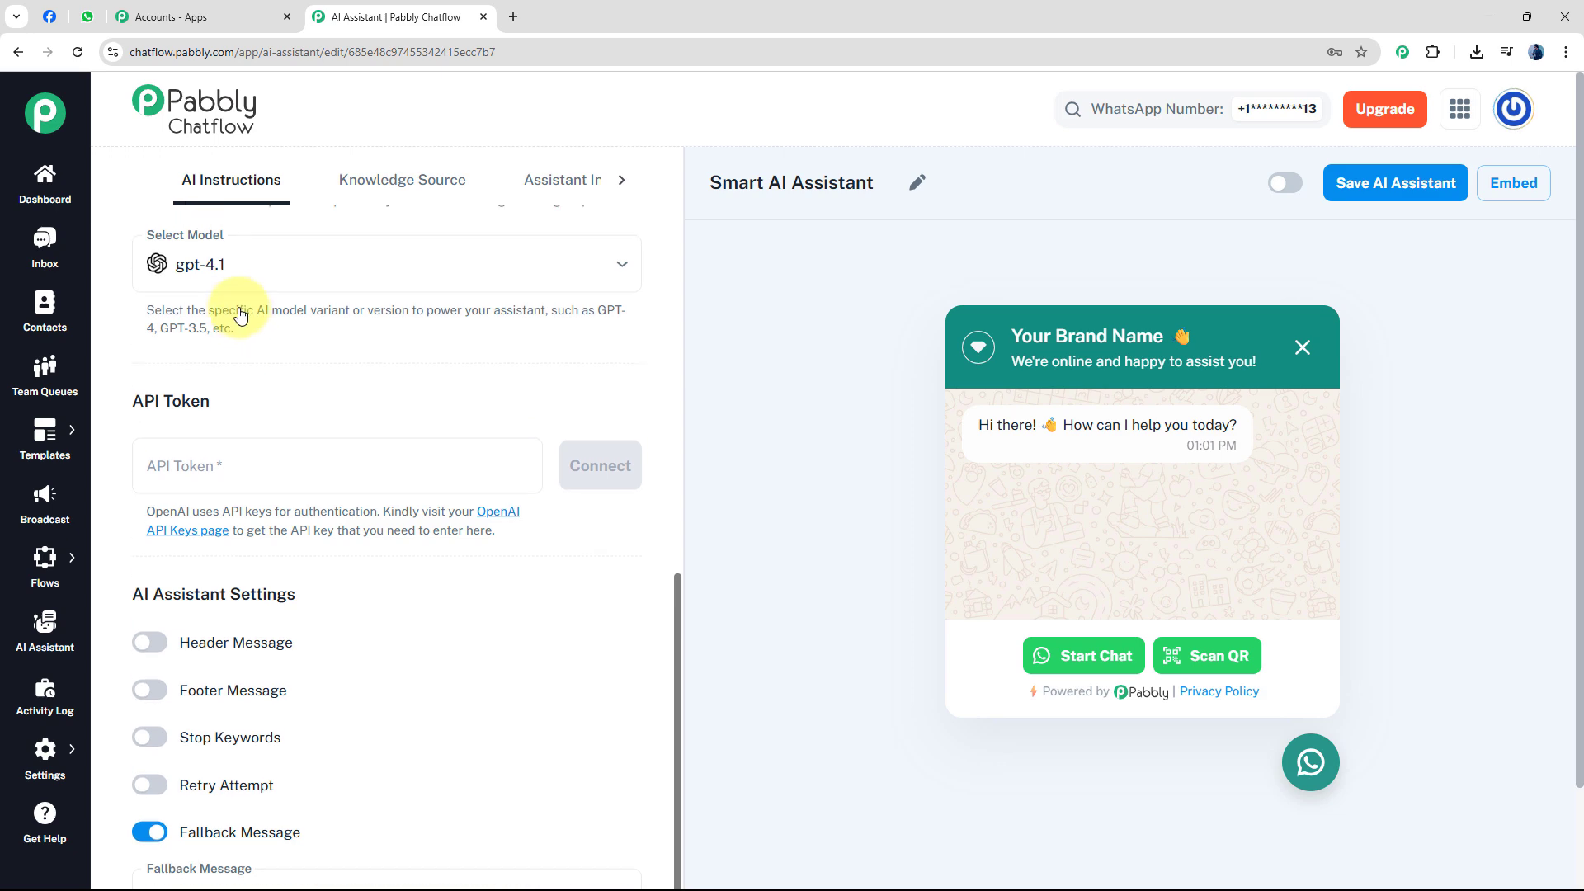
scroll(247, 330, "up", 1)
left_click(273, 337)
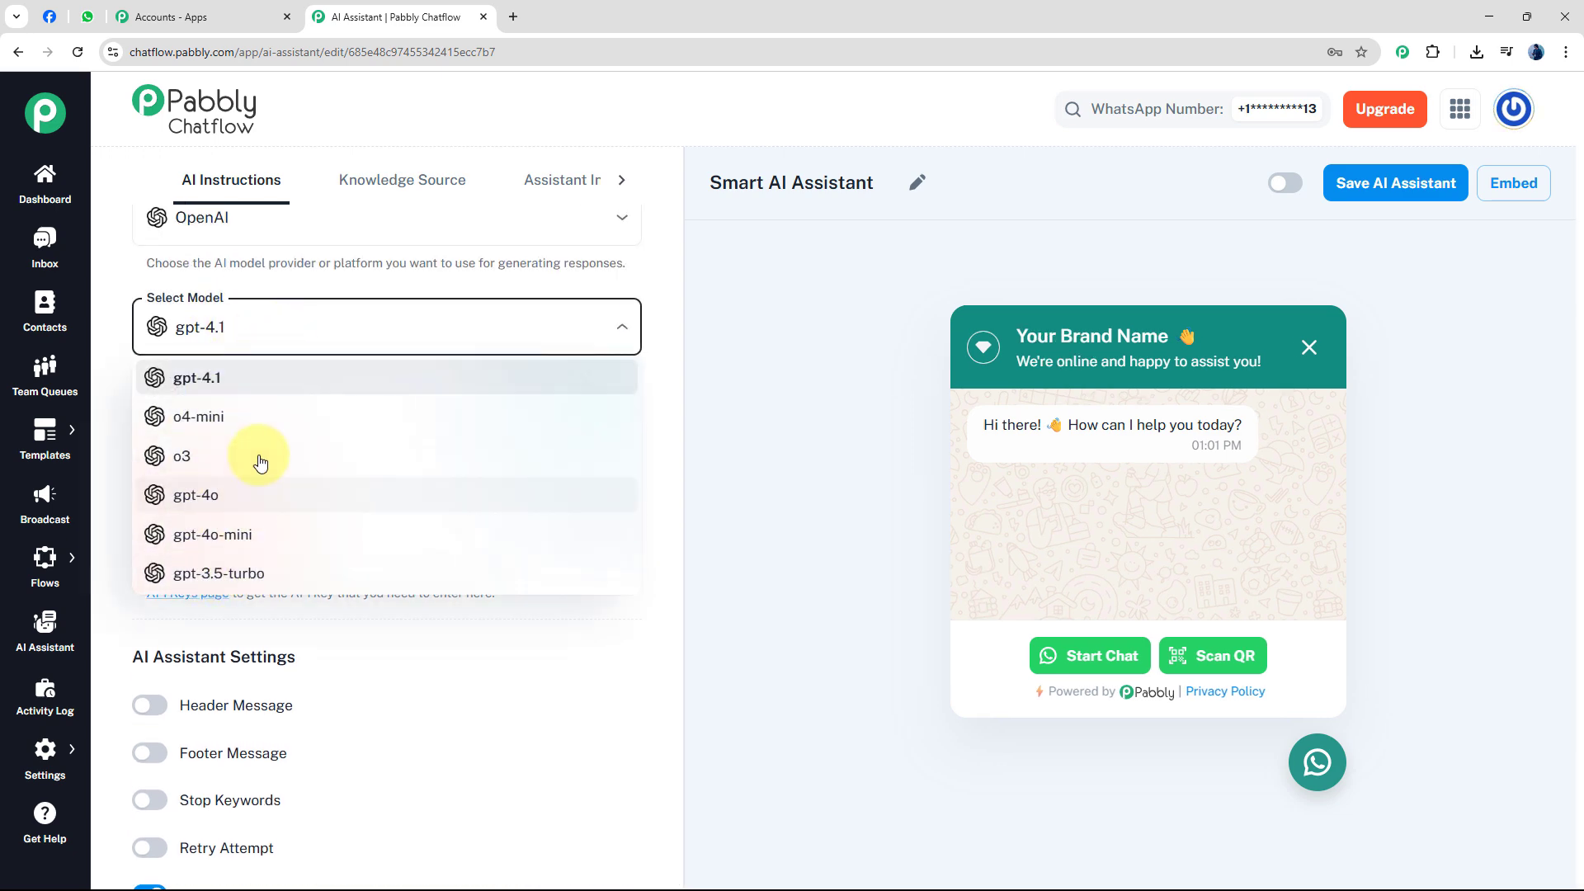
left_click(251, 540)
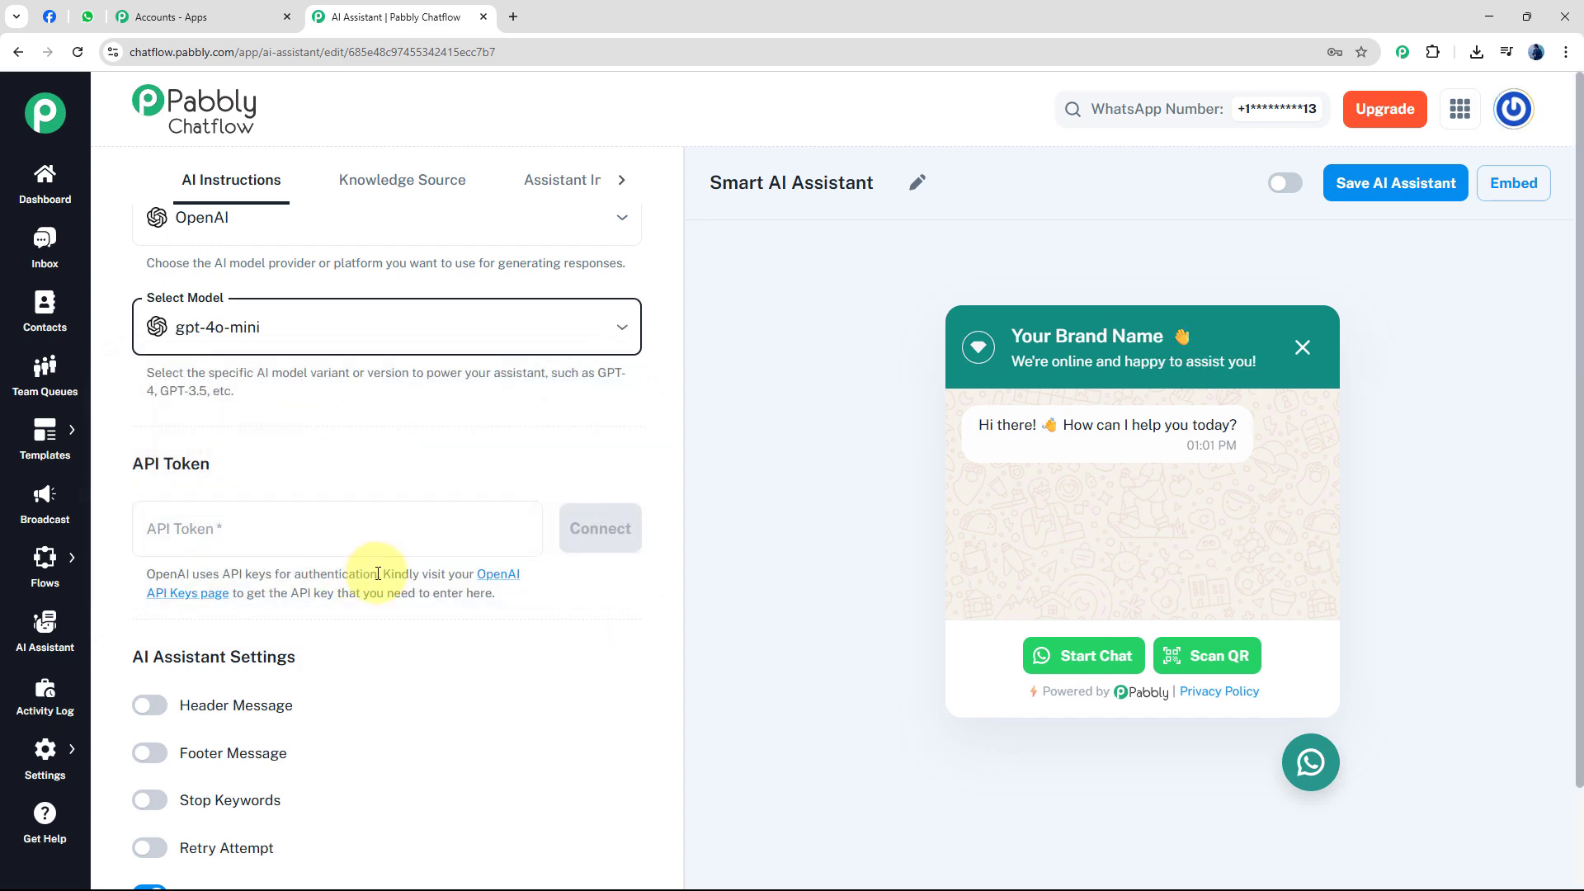
Go to the OpenAI API keys page and create a secret key named "Demo" in the default project with all permissions
scroll(325, 443, "down", 1)
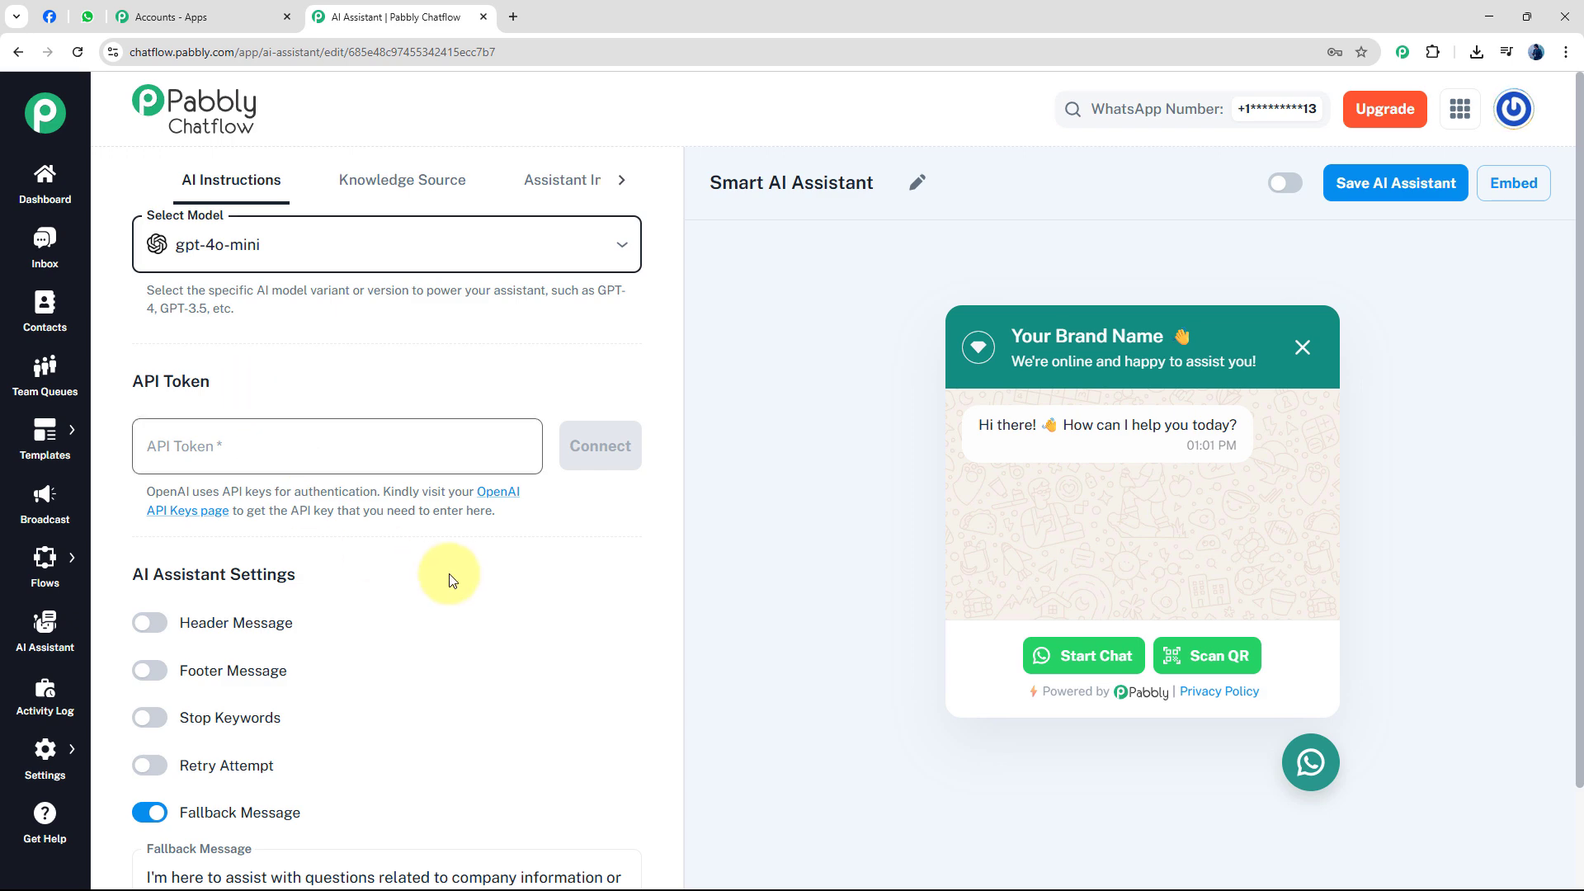
left_click(502, 498)
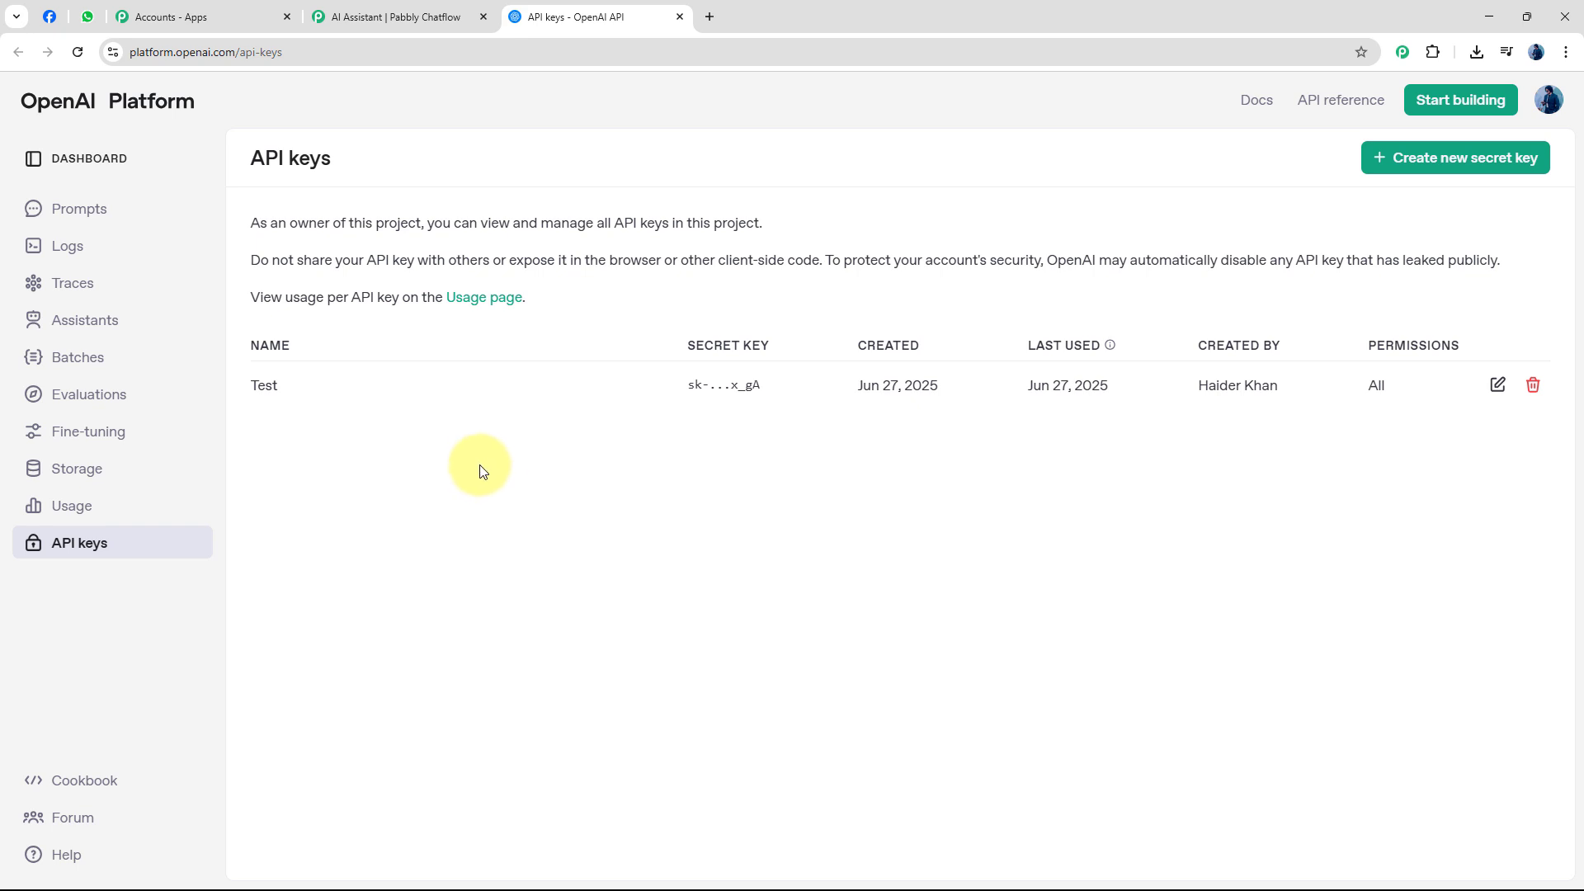
left_click(1454, 169)
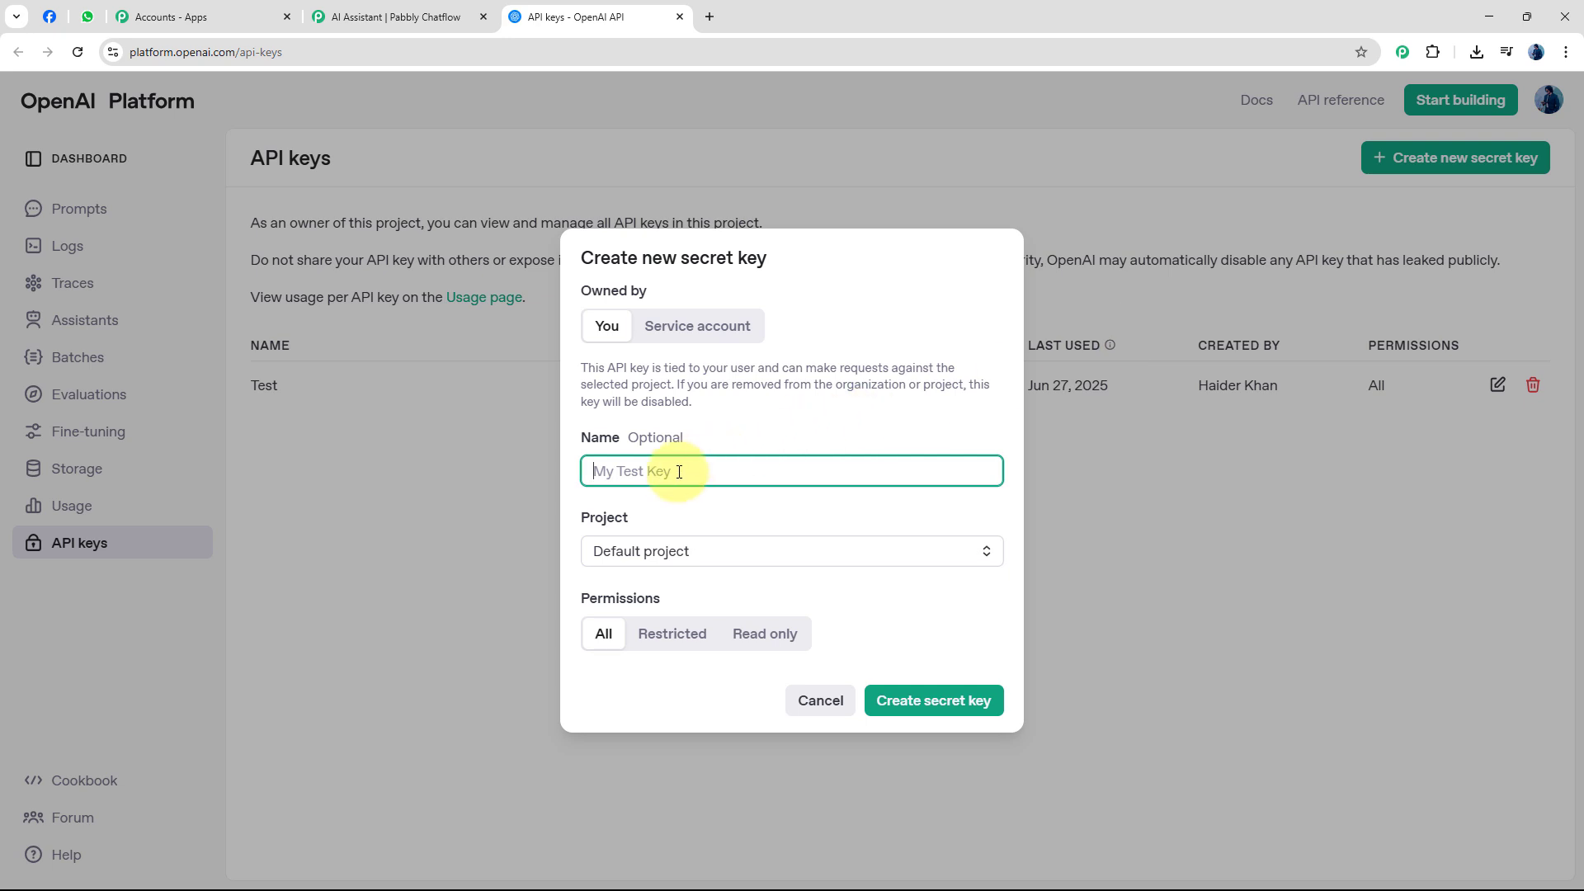
type("Demo")
left_click(908, 698)
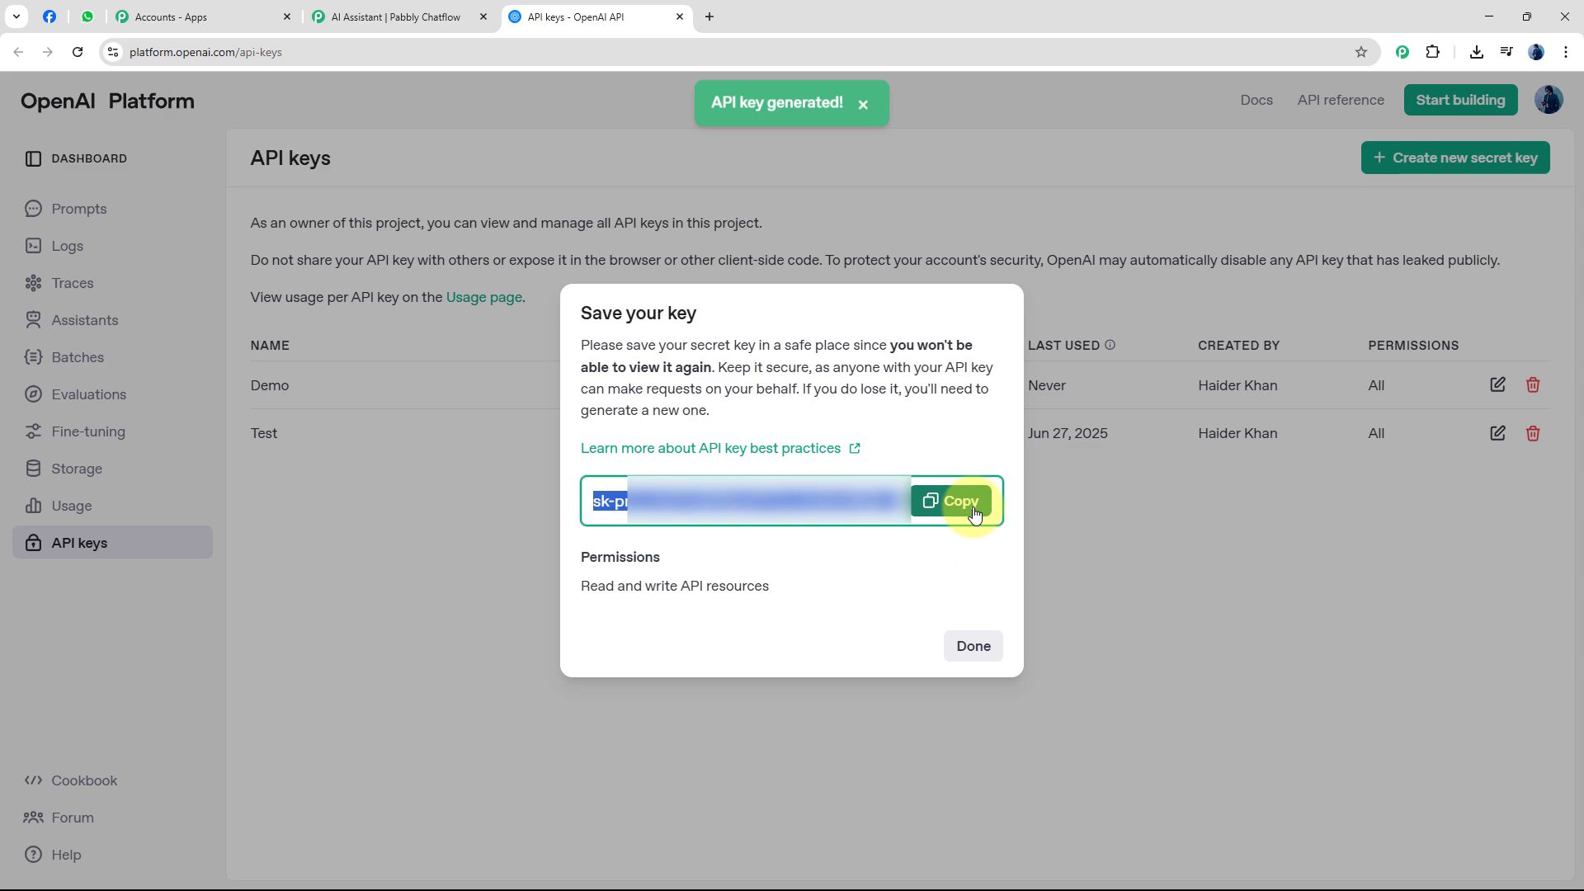
Return to the Pabbly Chatflow assistant, paste the OpenAI API key into the API Token field and connect it
left_click(399, 18)
left_click(266, 437)
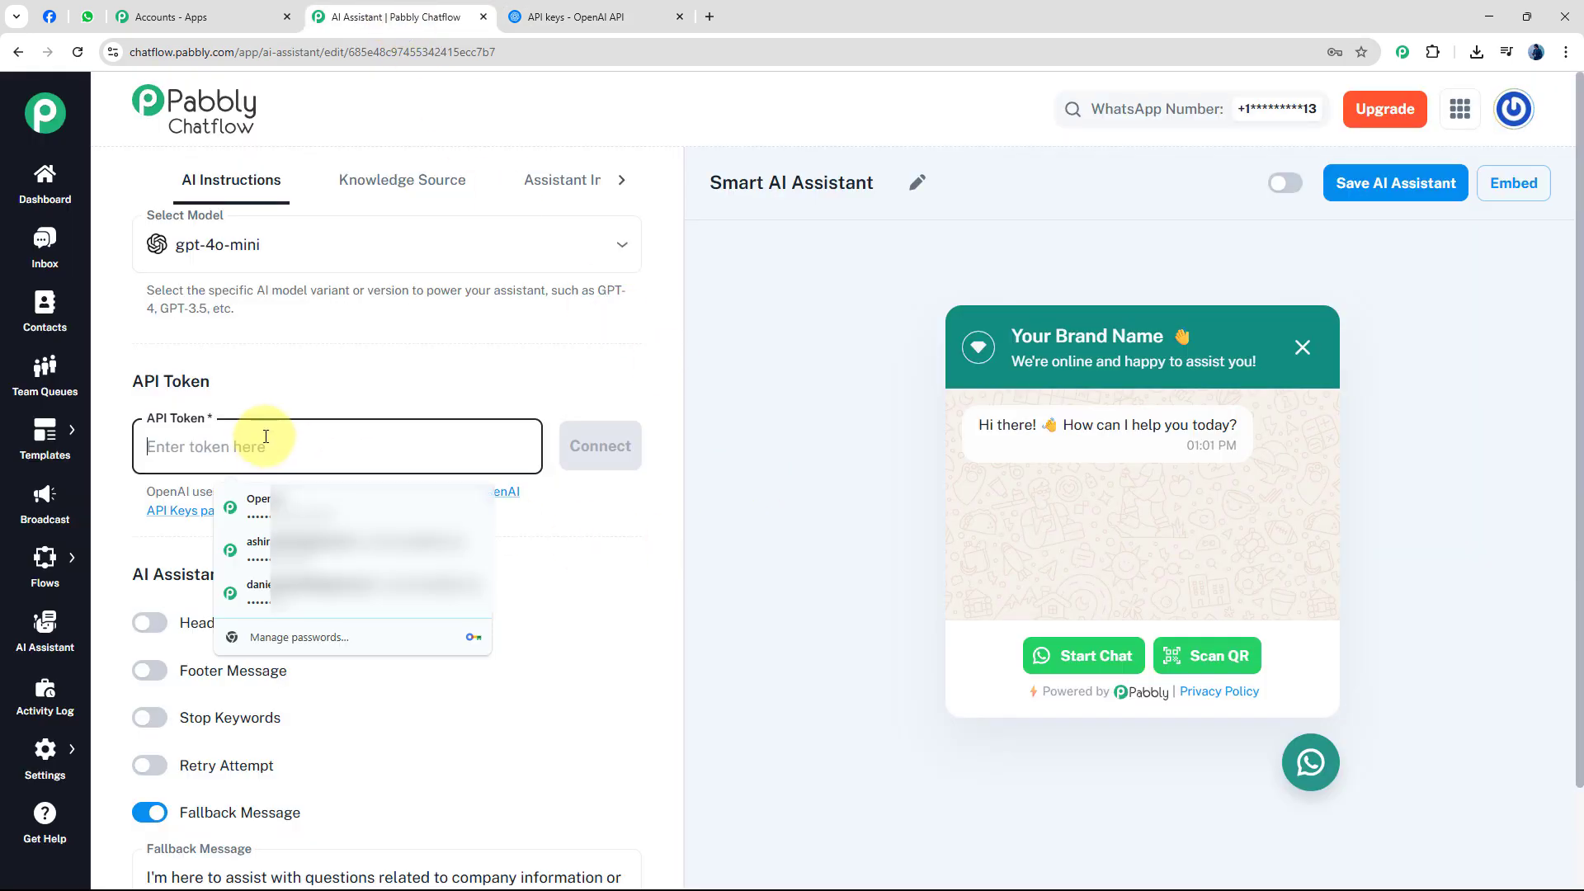
key("ctrl+v")
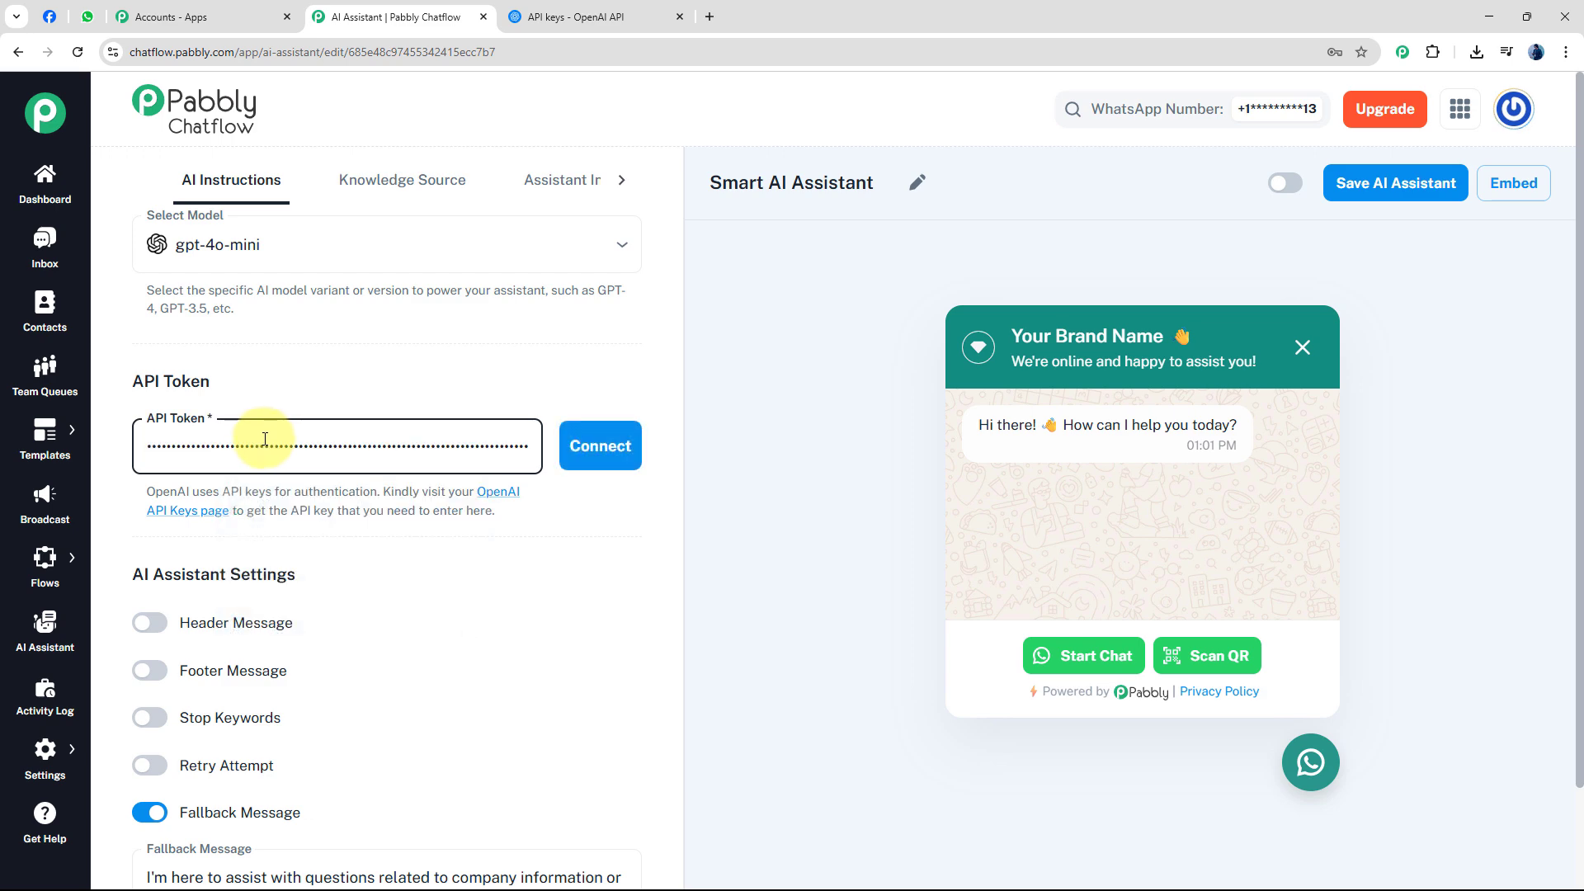
left_click(608, 464)
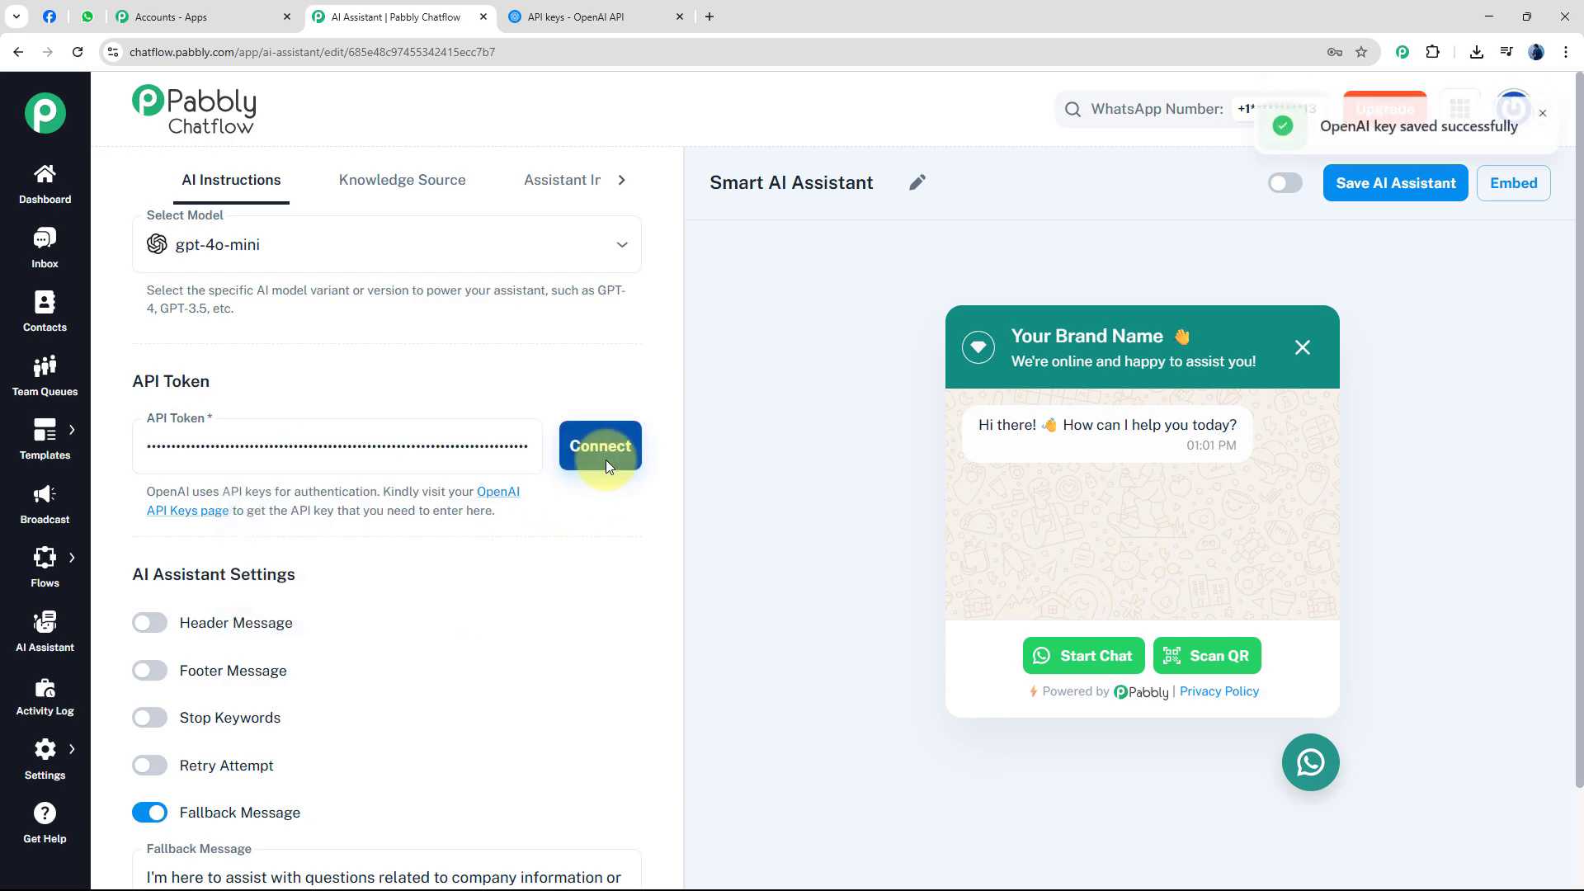
left_click(1542, 121)
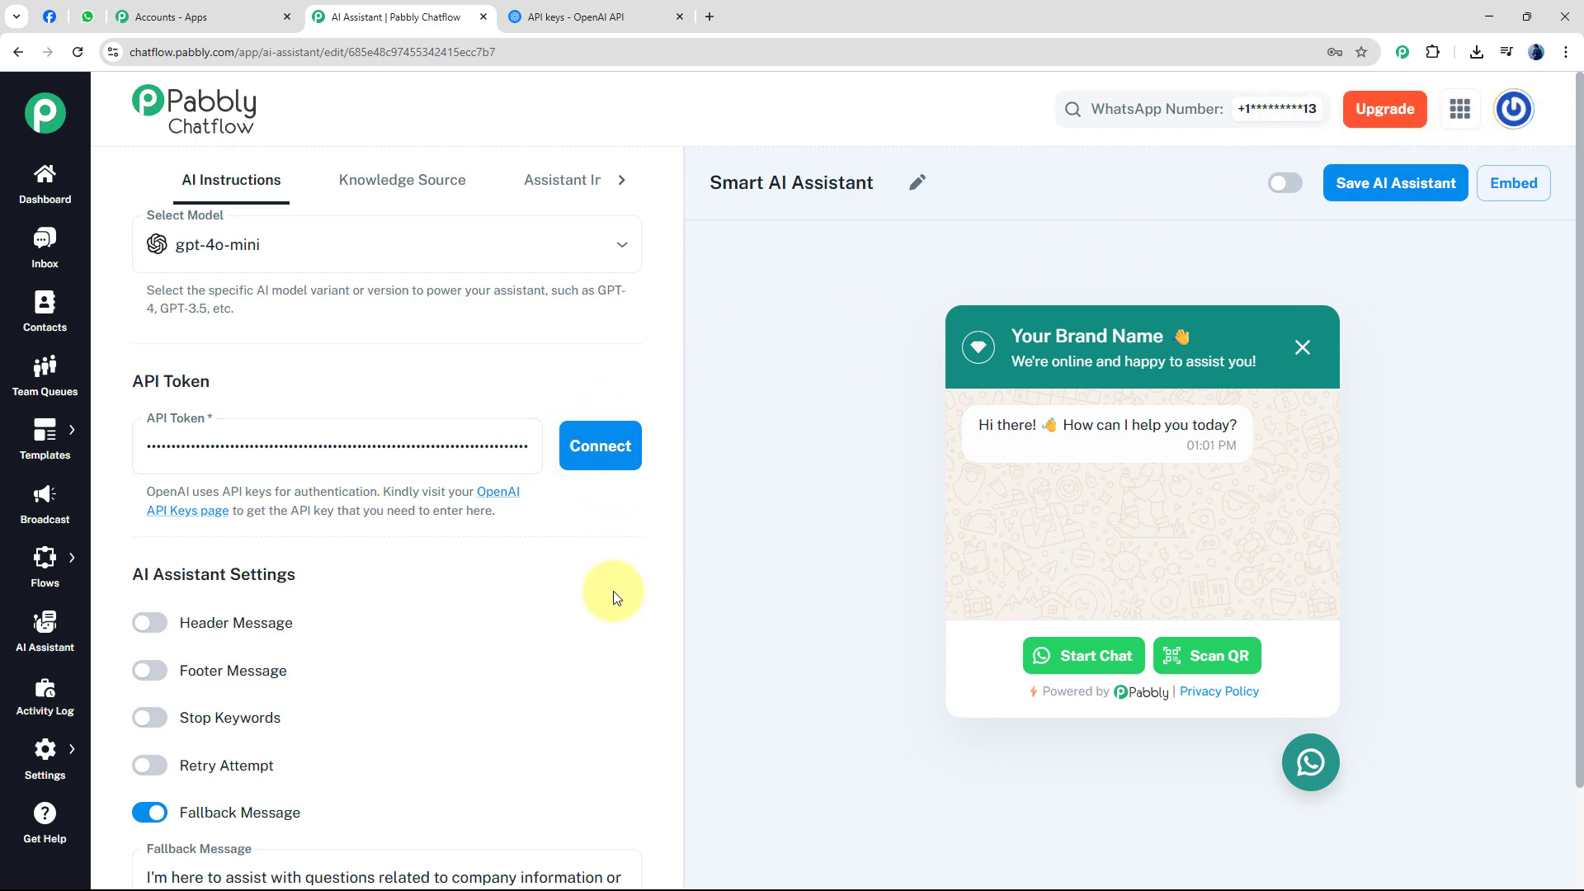
Enable the header and footer message settings to see their text fields, and switch both off again
scroll(612, 590, "down", 1)
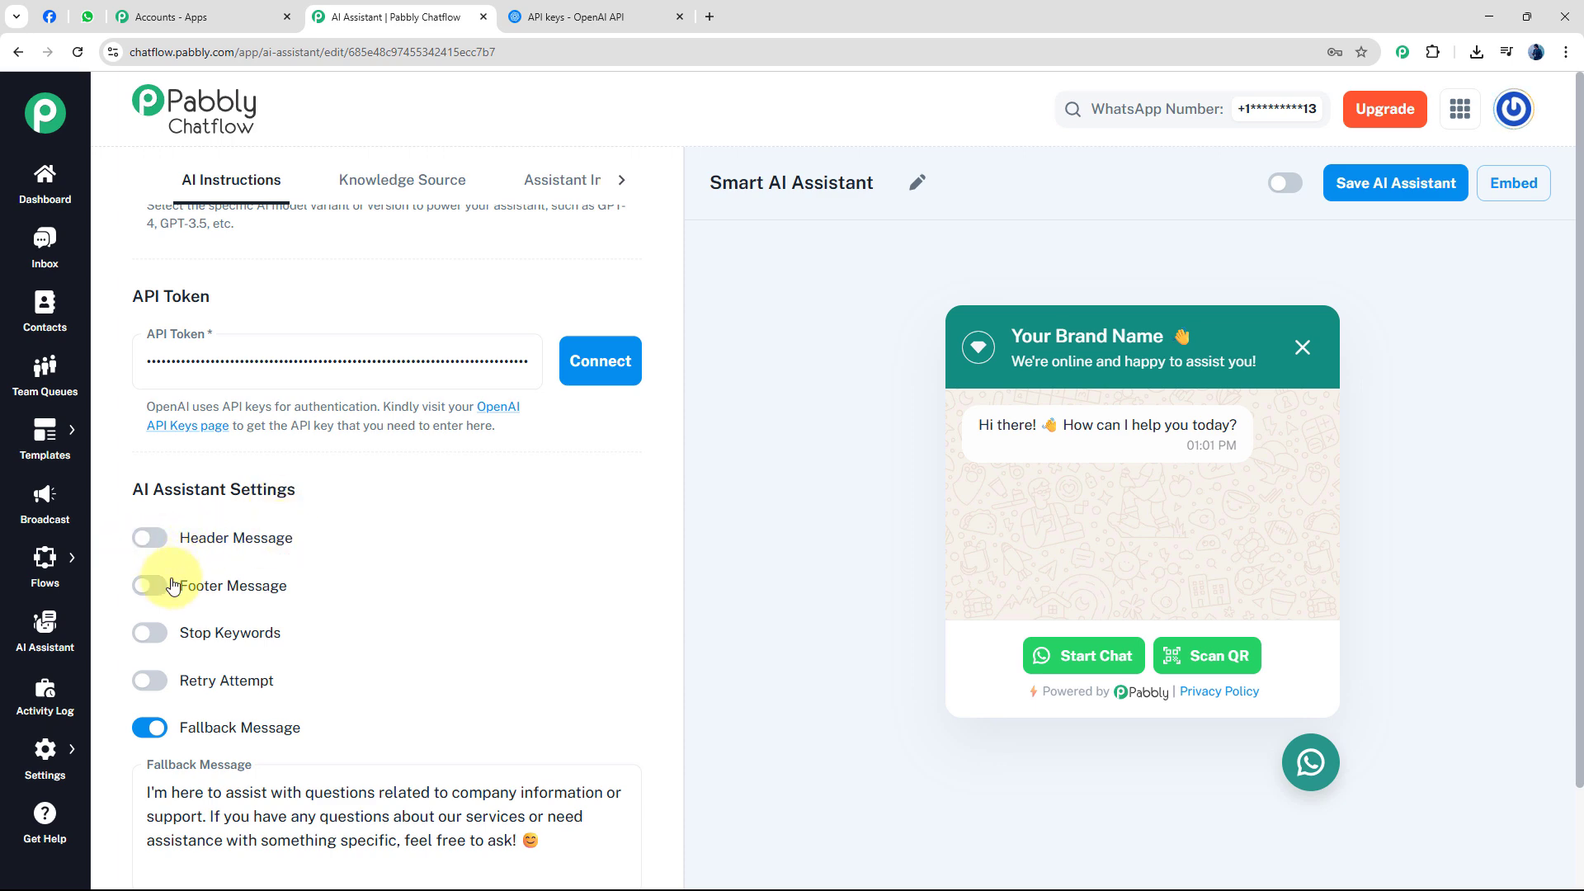
left_click(145, 545)
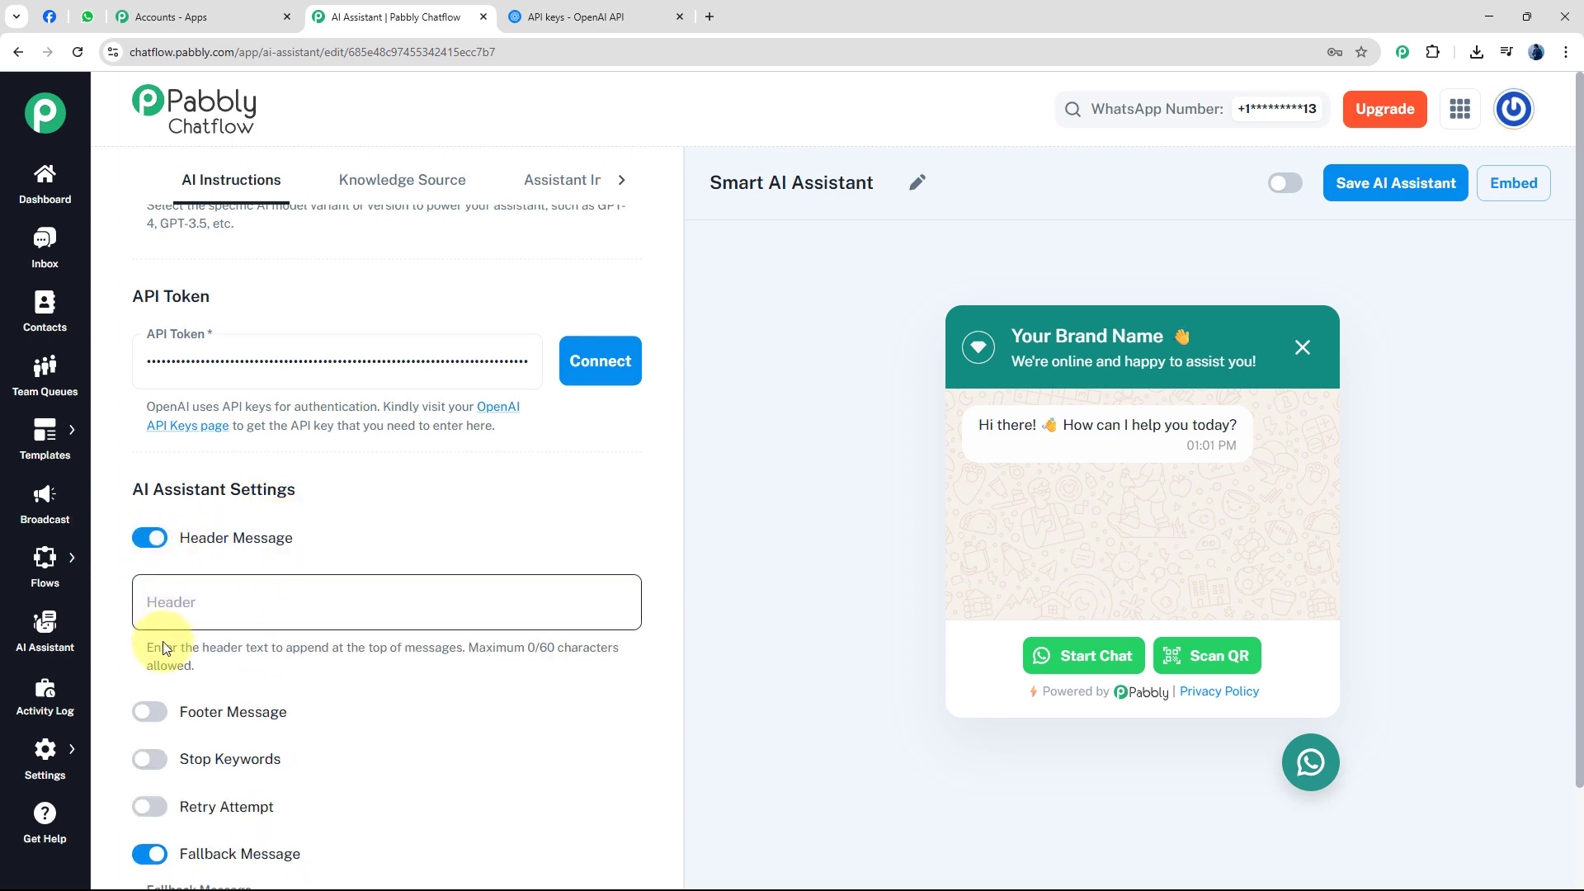
left_click(145, 707)
left_click(178, 586)
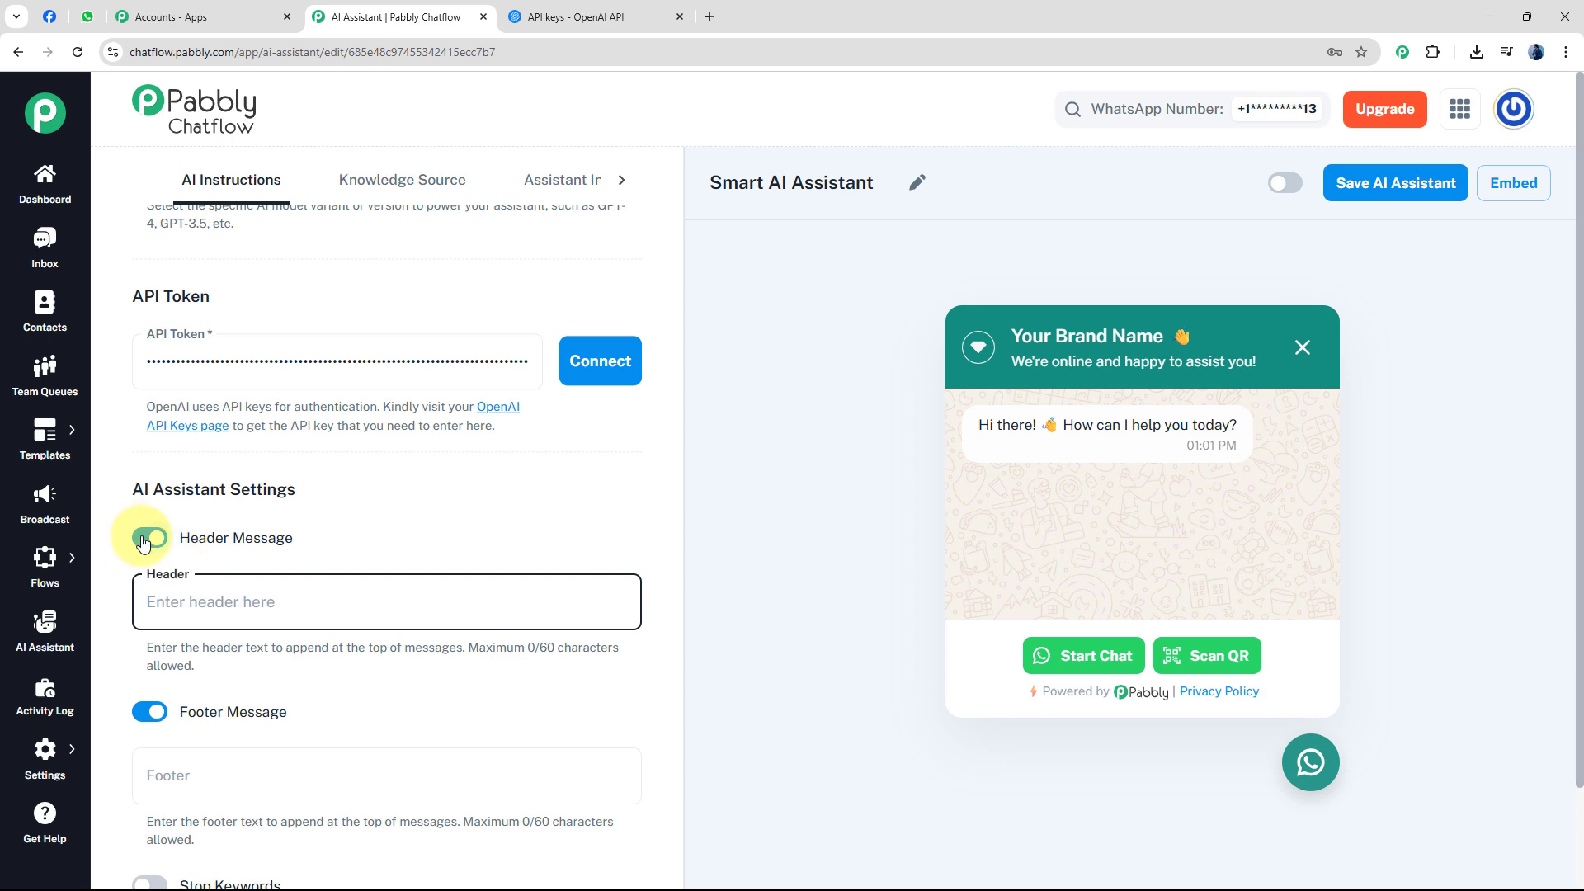
left_click(149, 537)
left_click(217, 589)
Try enabling stop keywords with the keyword "Stop", and switch the setting off again
scroll(302, 581, "down", 1)
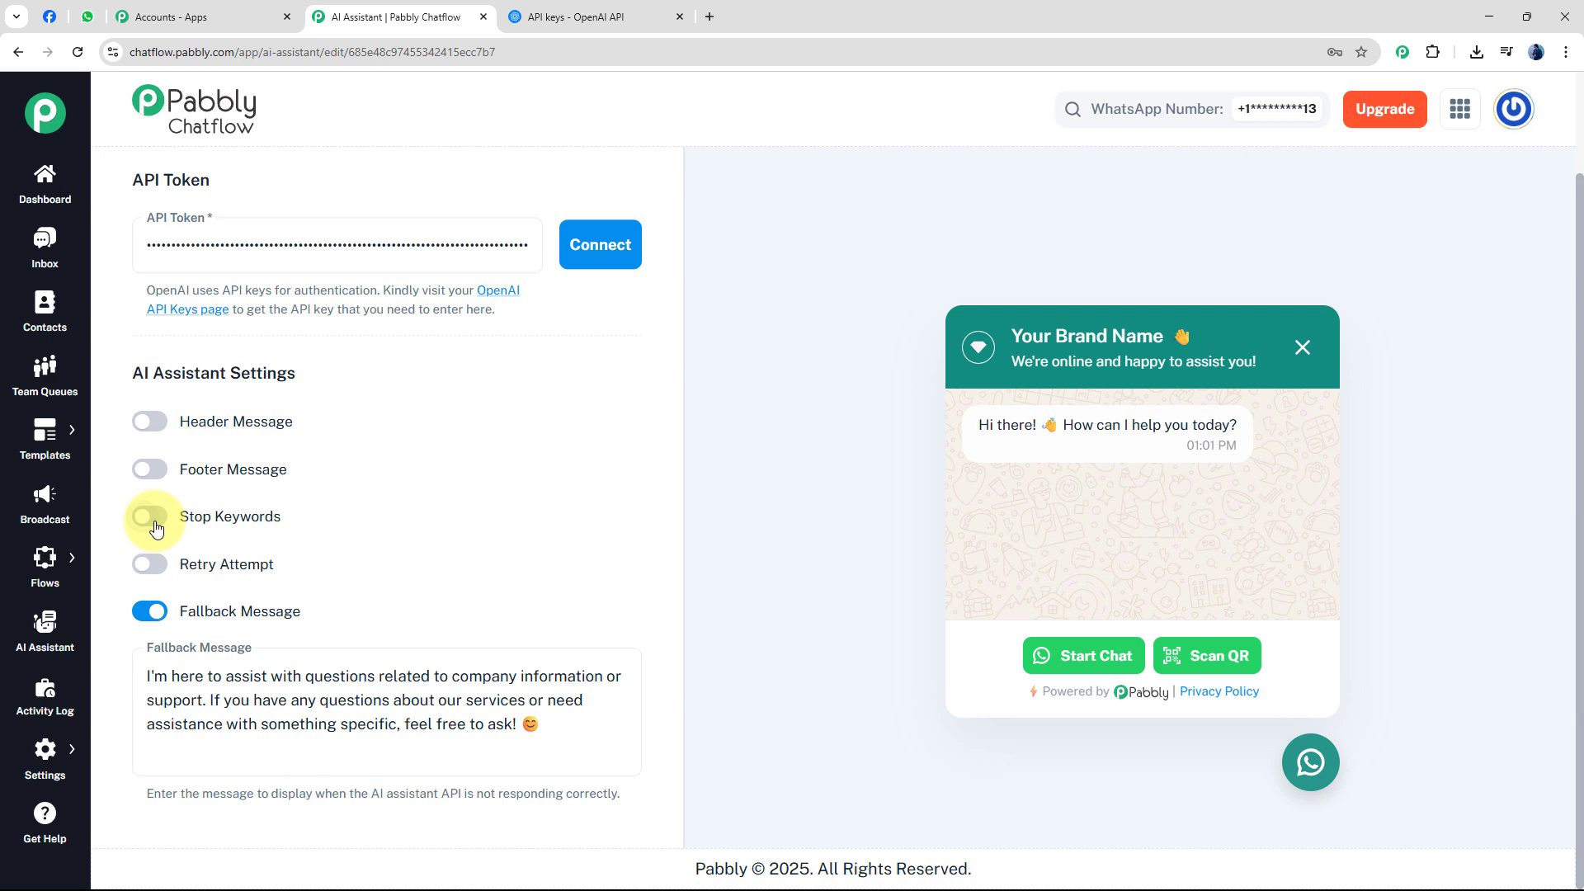
left_click(151, 518)
left_click(221, 581)
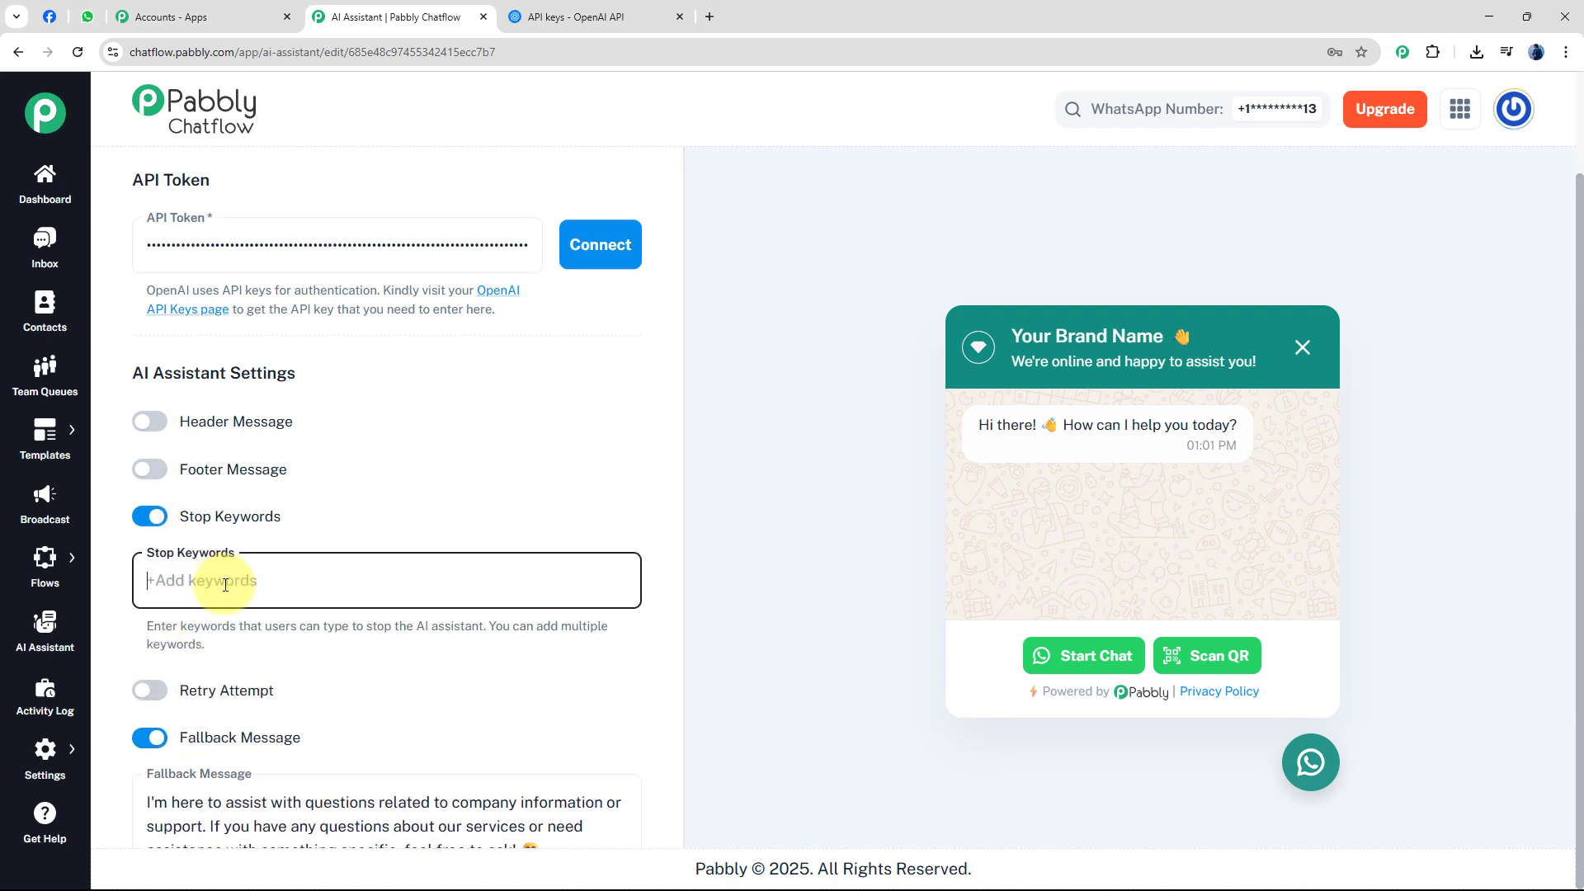
type("Stop")
left_click(149, 516)
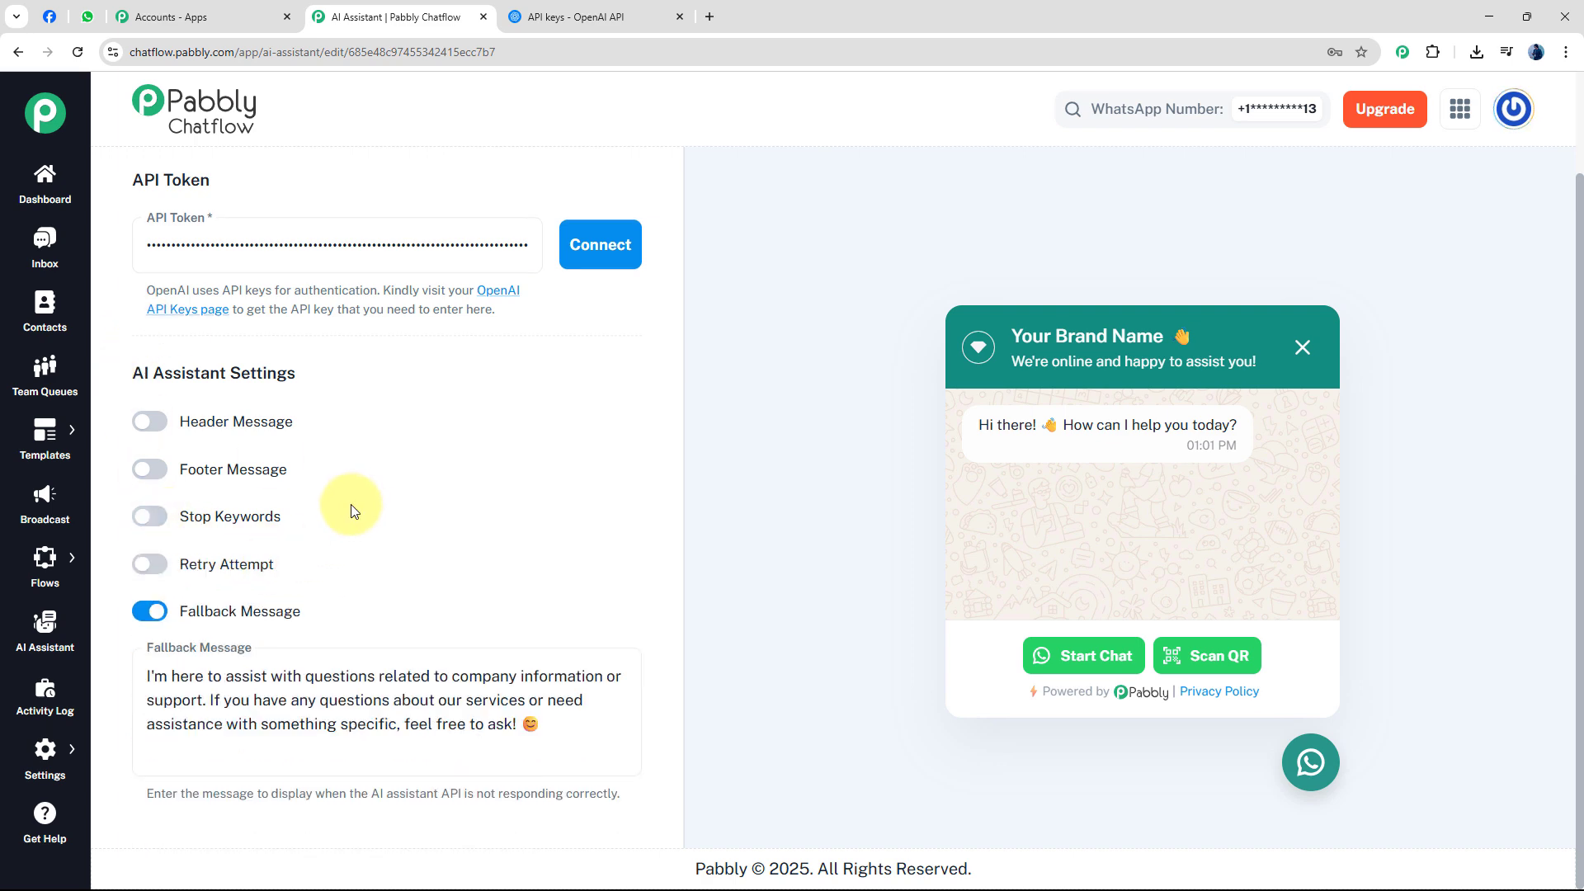
Enable Retry Attempt to inspect its retry count field, switch it off again, and look at the Fallback Message setting
left_click(151, 565)
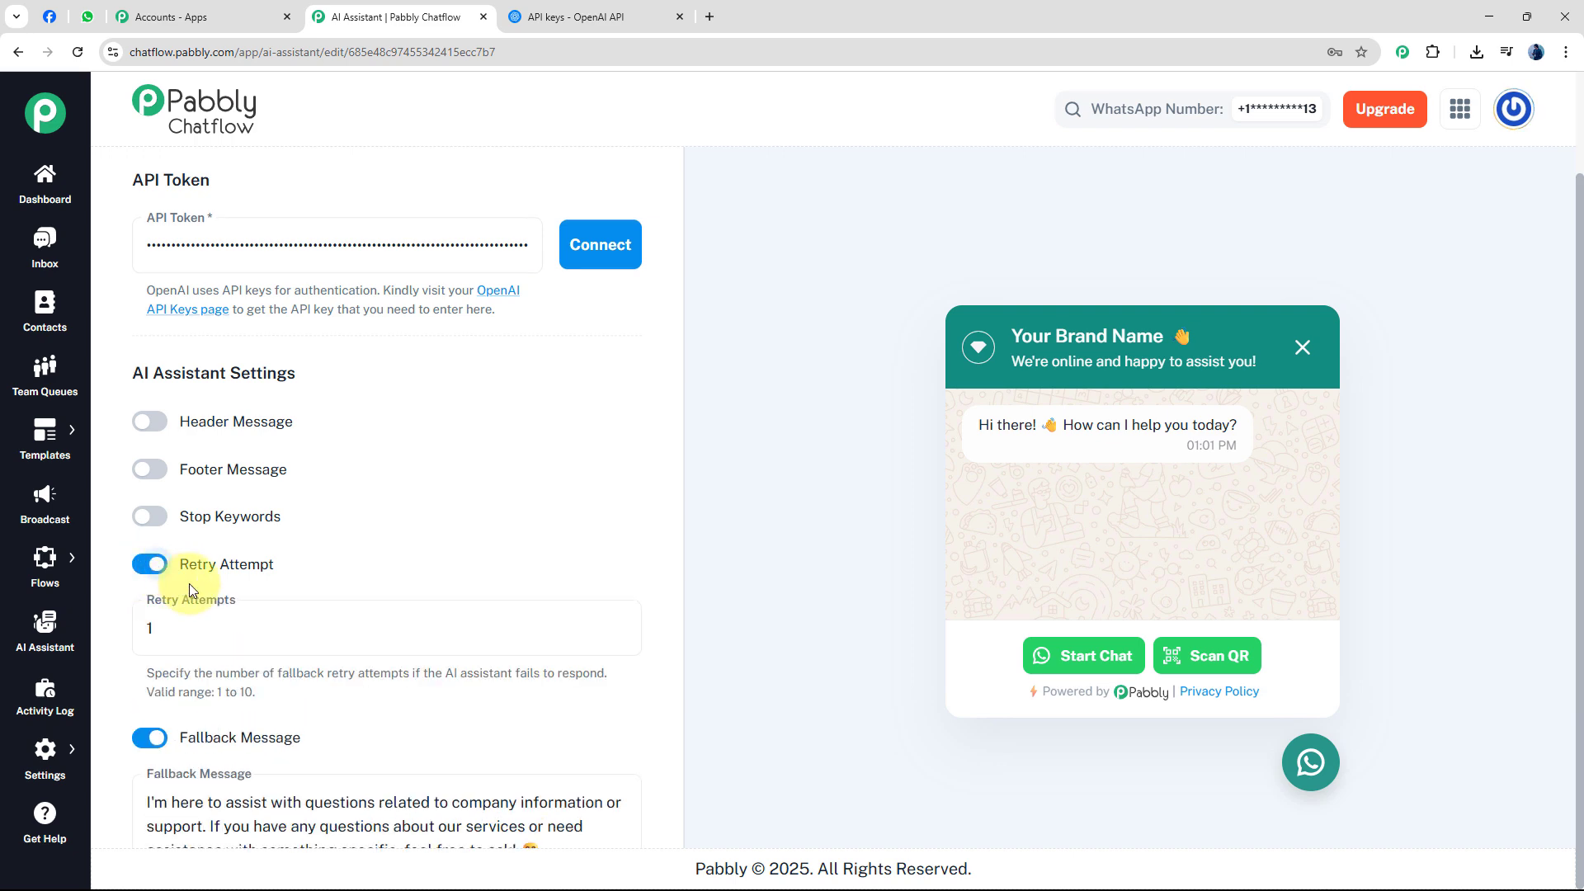
left_click(210, 628)
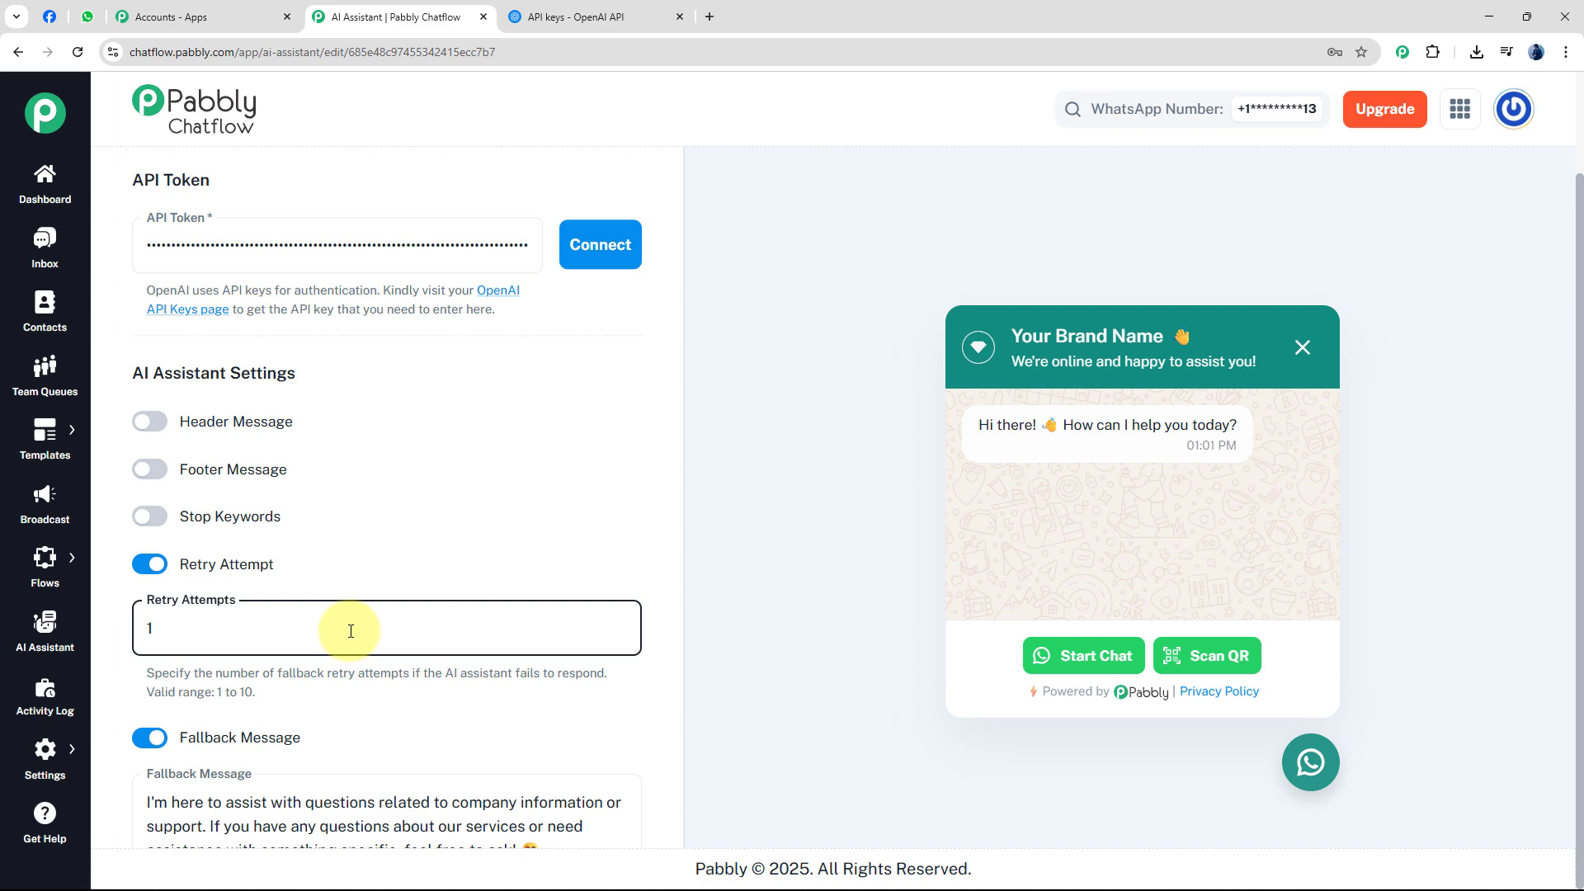
left_click(450, 530)
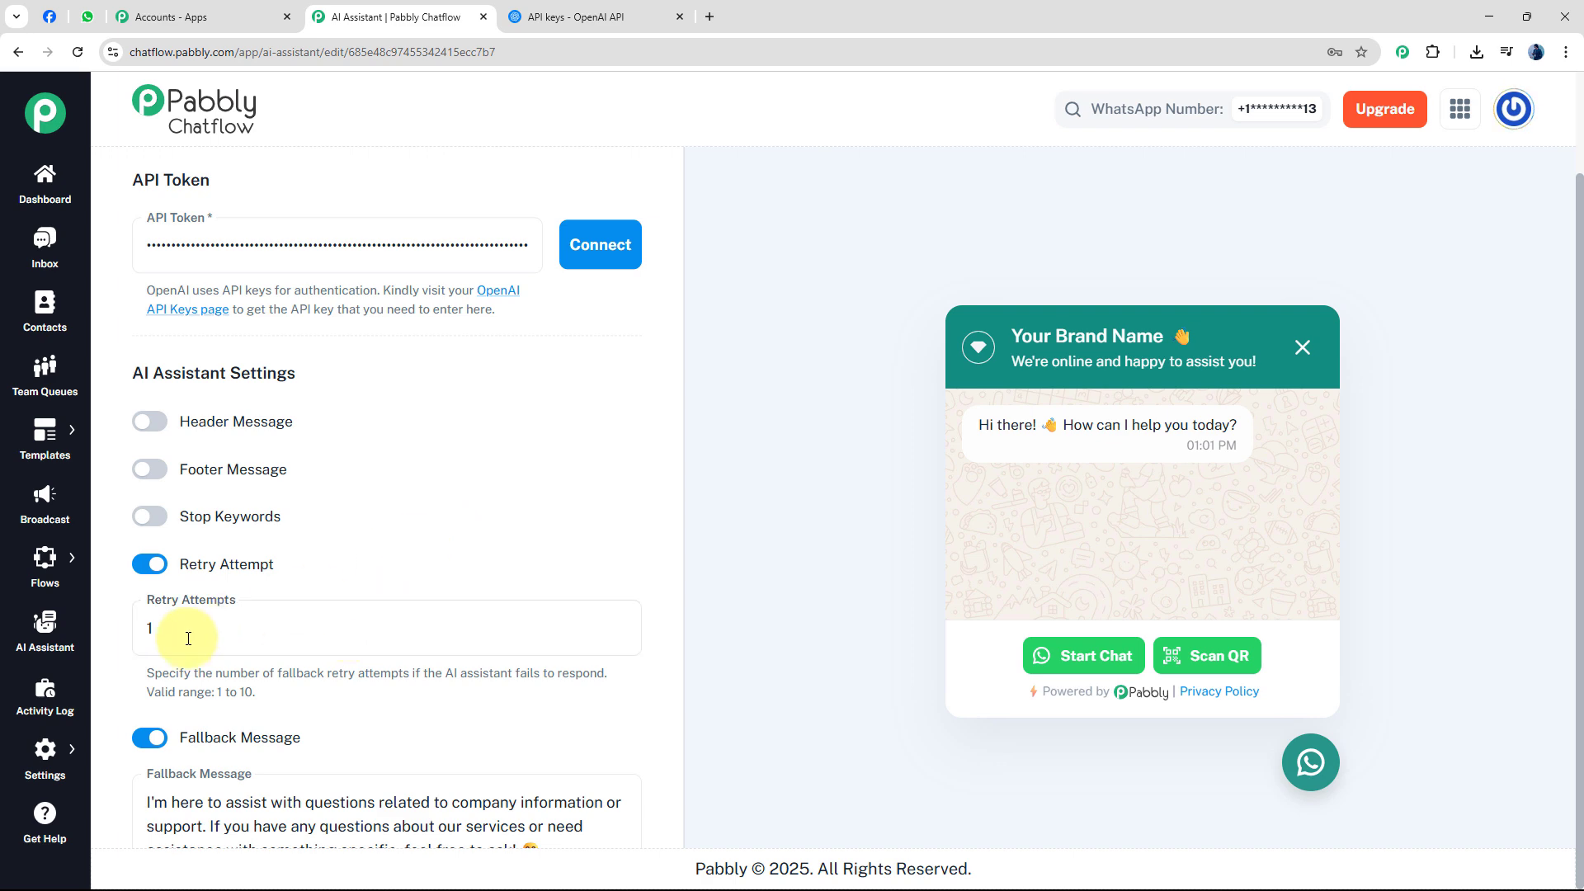
left_click(158, 571)
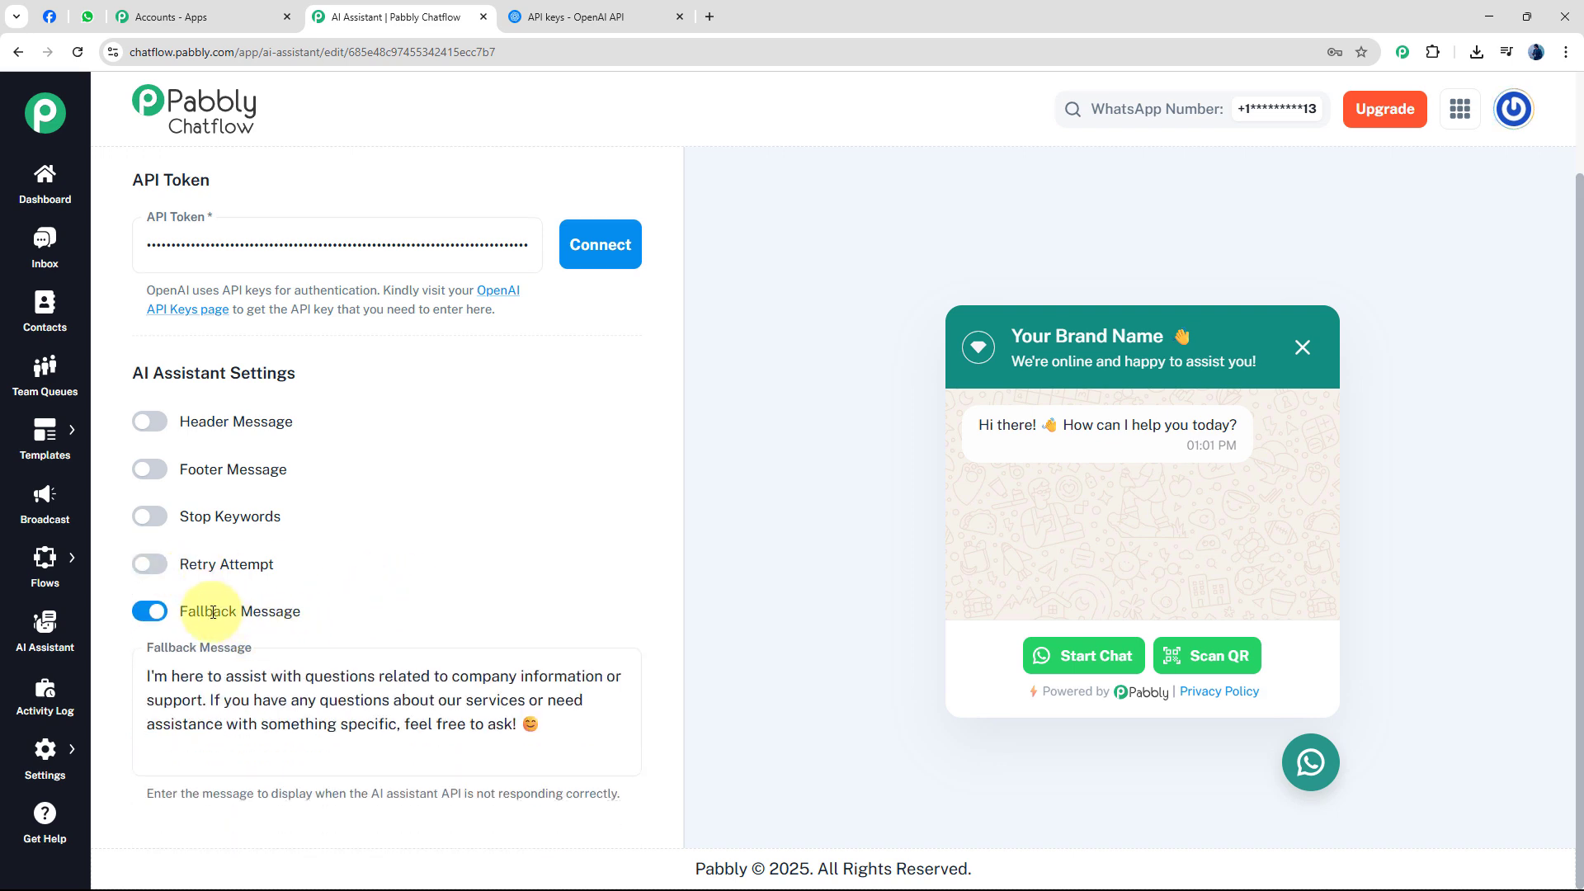
left_click_drag(181, 611, 335, 608)
left_click(345, 611)
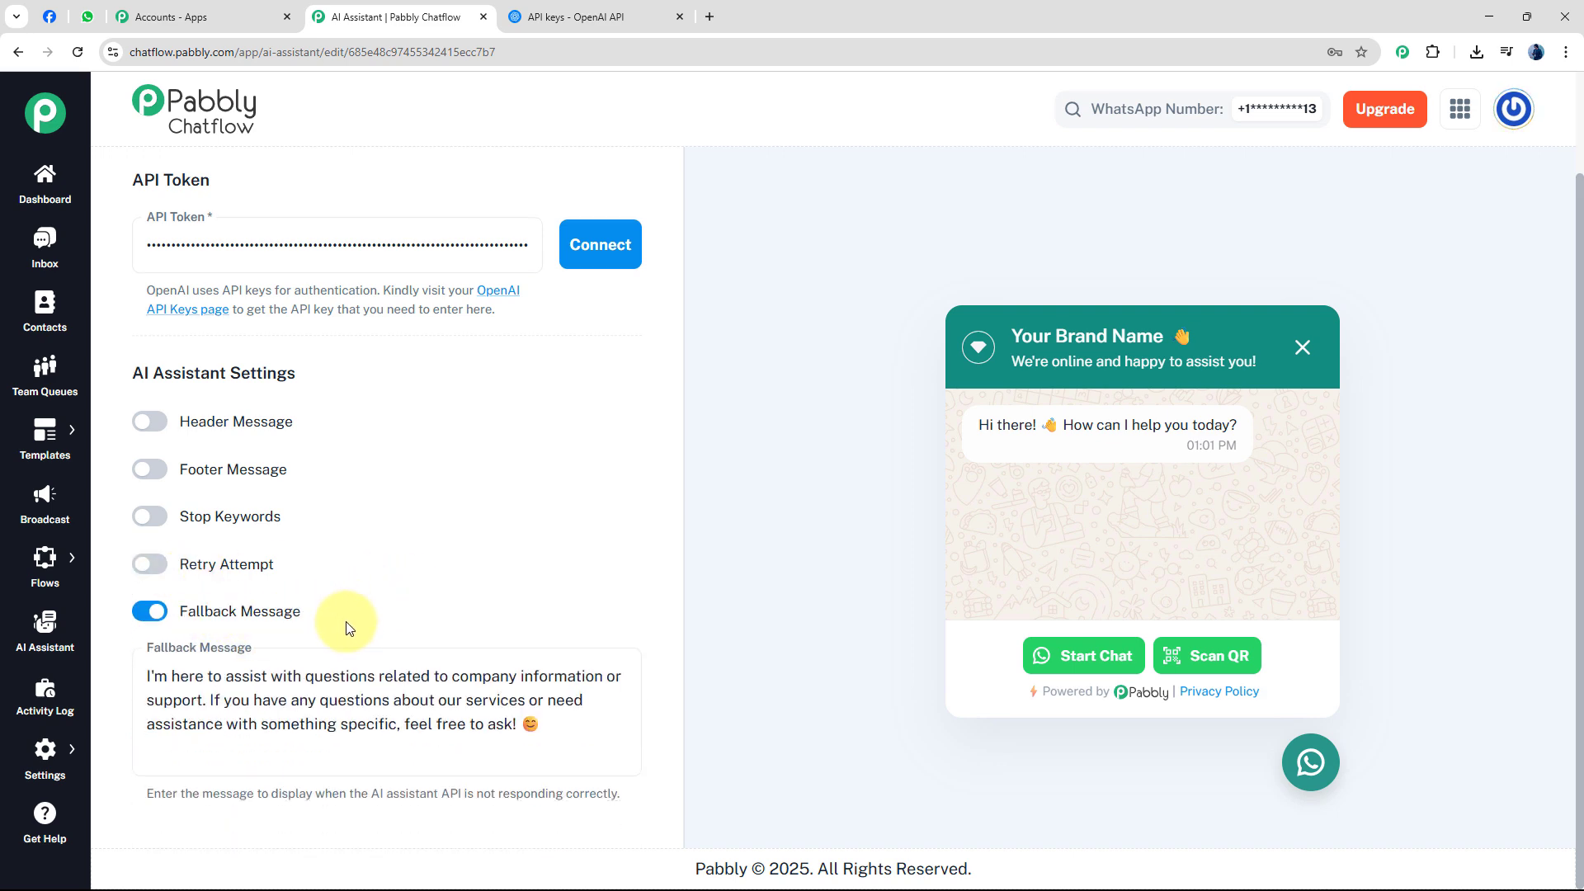
Replace the fallback message with "Oops! Something went wrong." and a note inviting customers to contact the support team by email or phone
left_click(407, 726)
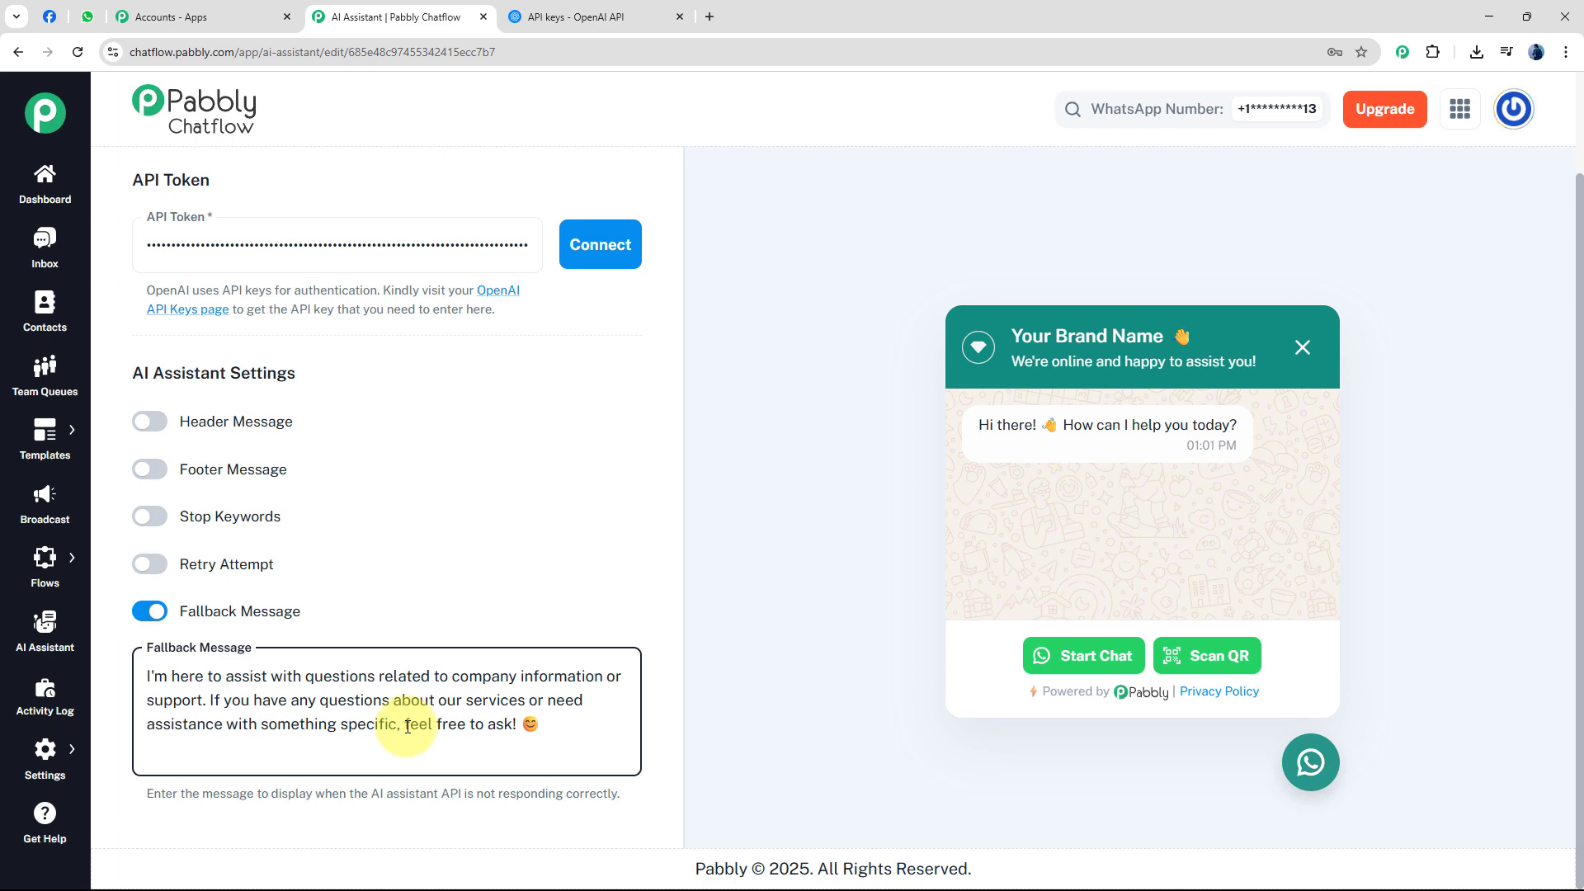
left_click_drag(548, 725, 140, 675)
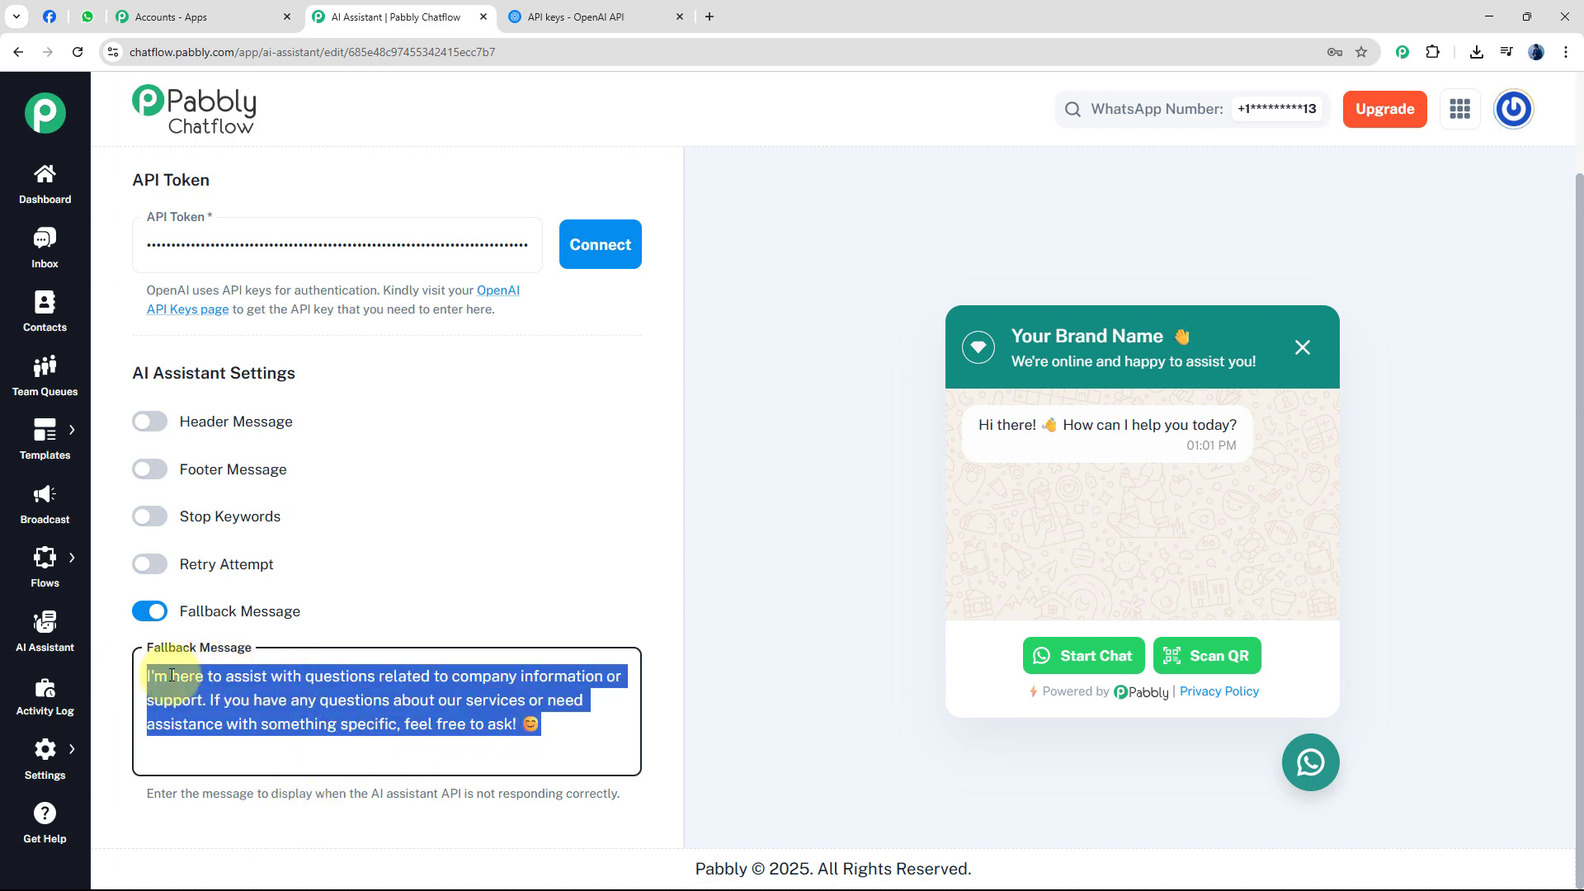
left_click(328, 677)
left_click_drag(395, 702, 563, 719)
left_click(563, 719)
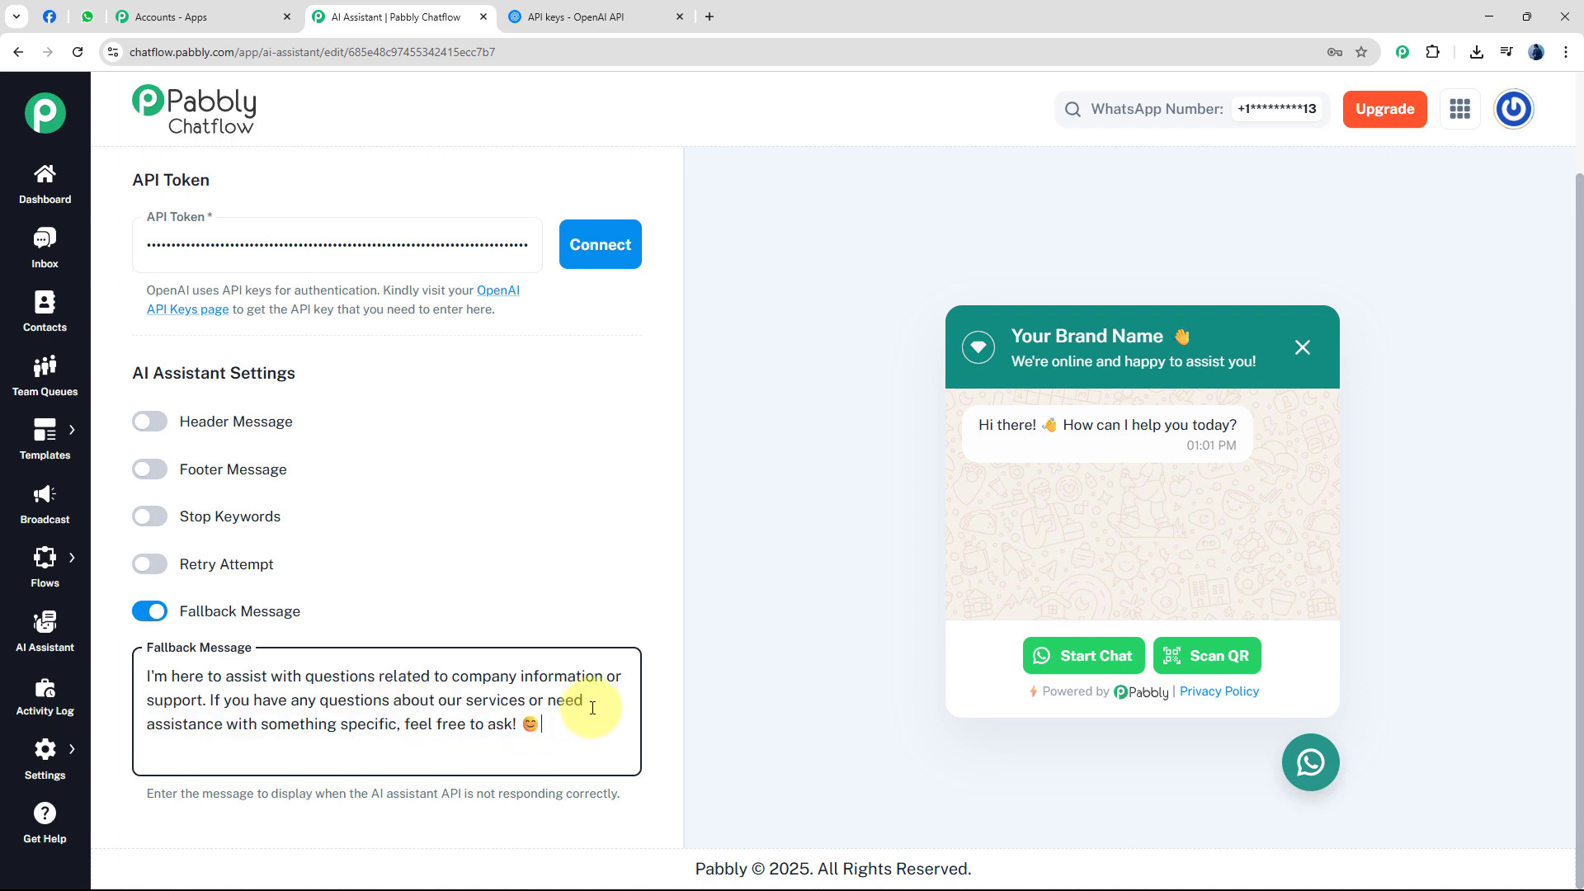
key("ctrl+a")
type("If you're experiencing issues, please don't hesitate to reach out to our support team for assistance. You can contact us via email at su*****@pabbly.com or call us at +91*********00. We're here to help! 😊")
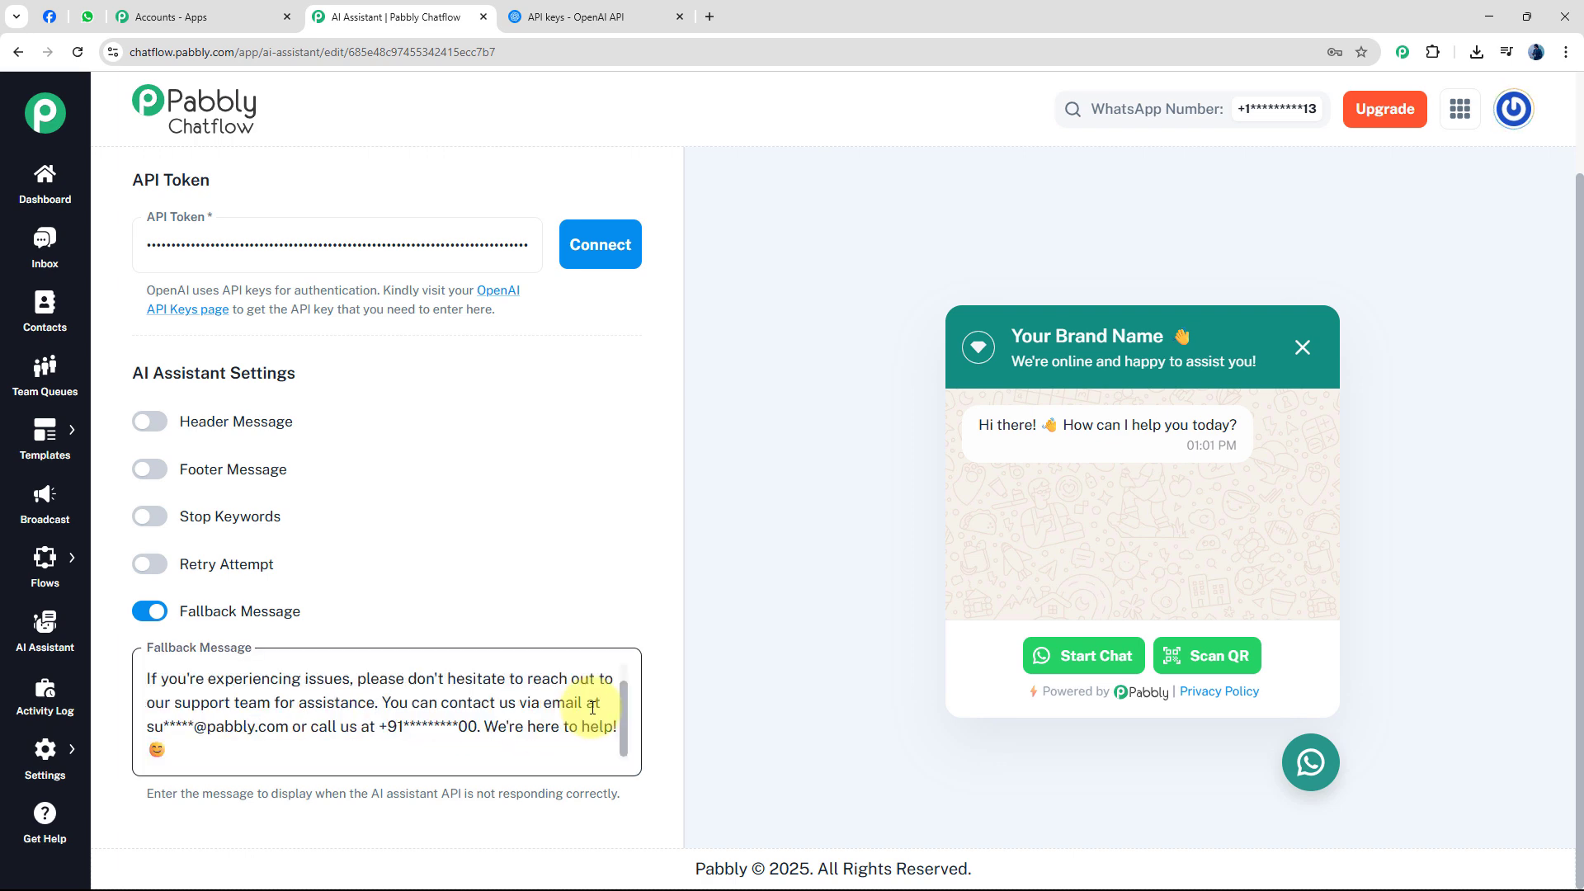
left_click(217, 727)
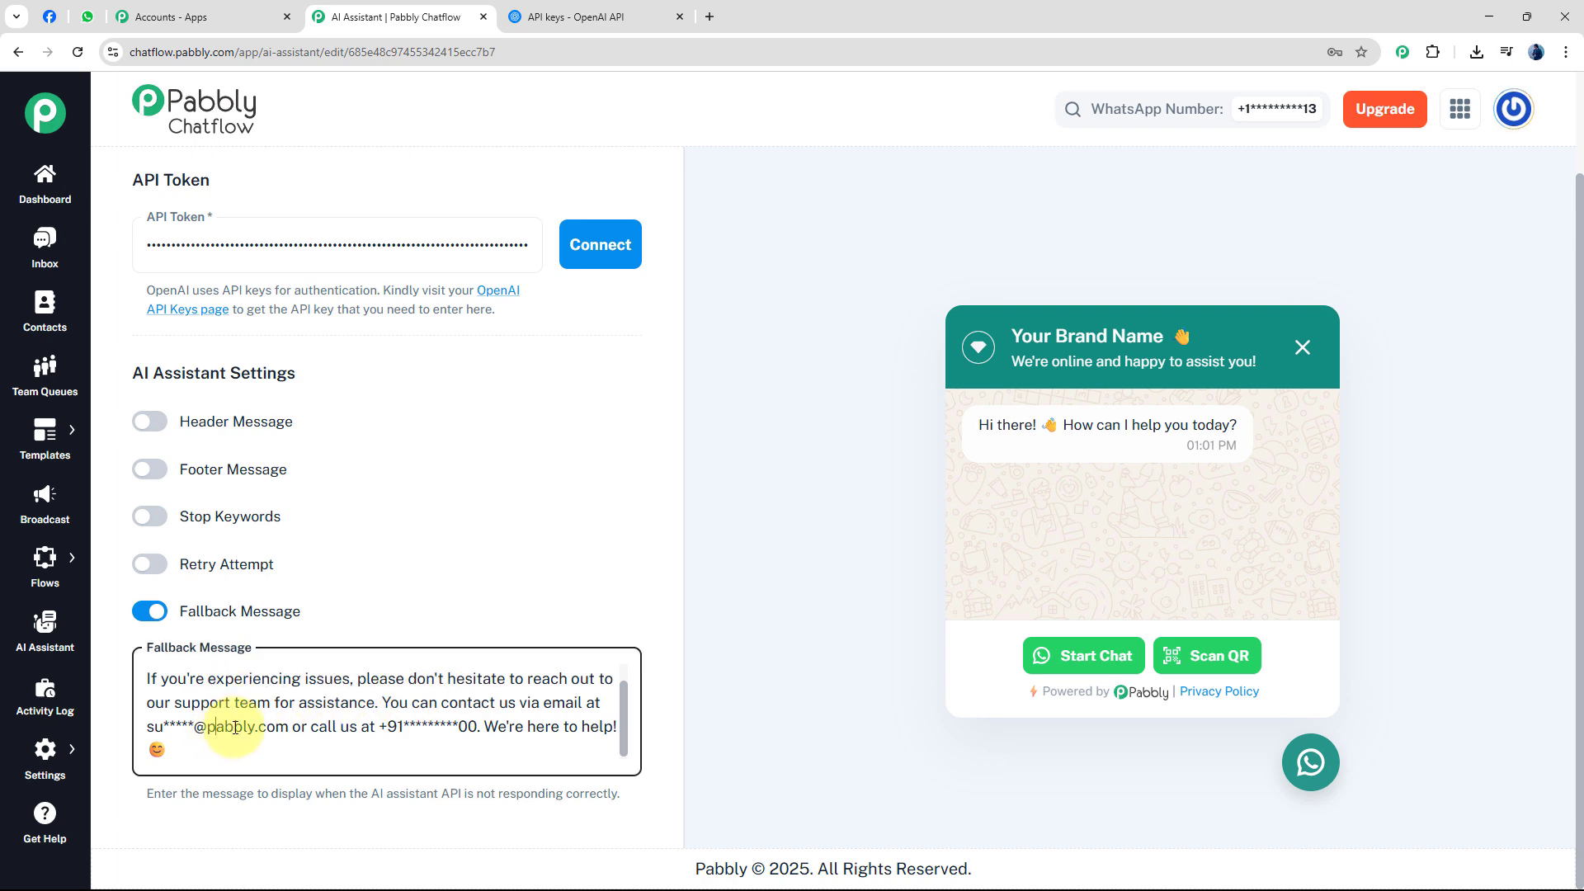
double_click(213, 726)
left_click(435, 726)
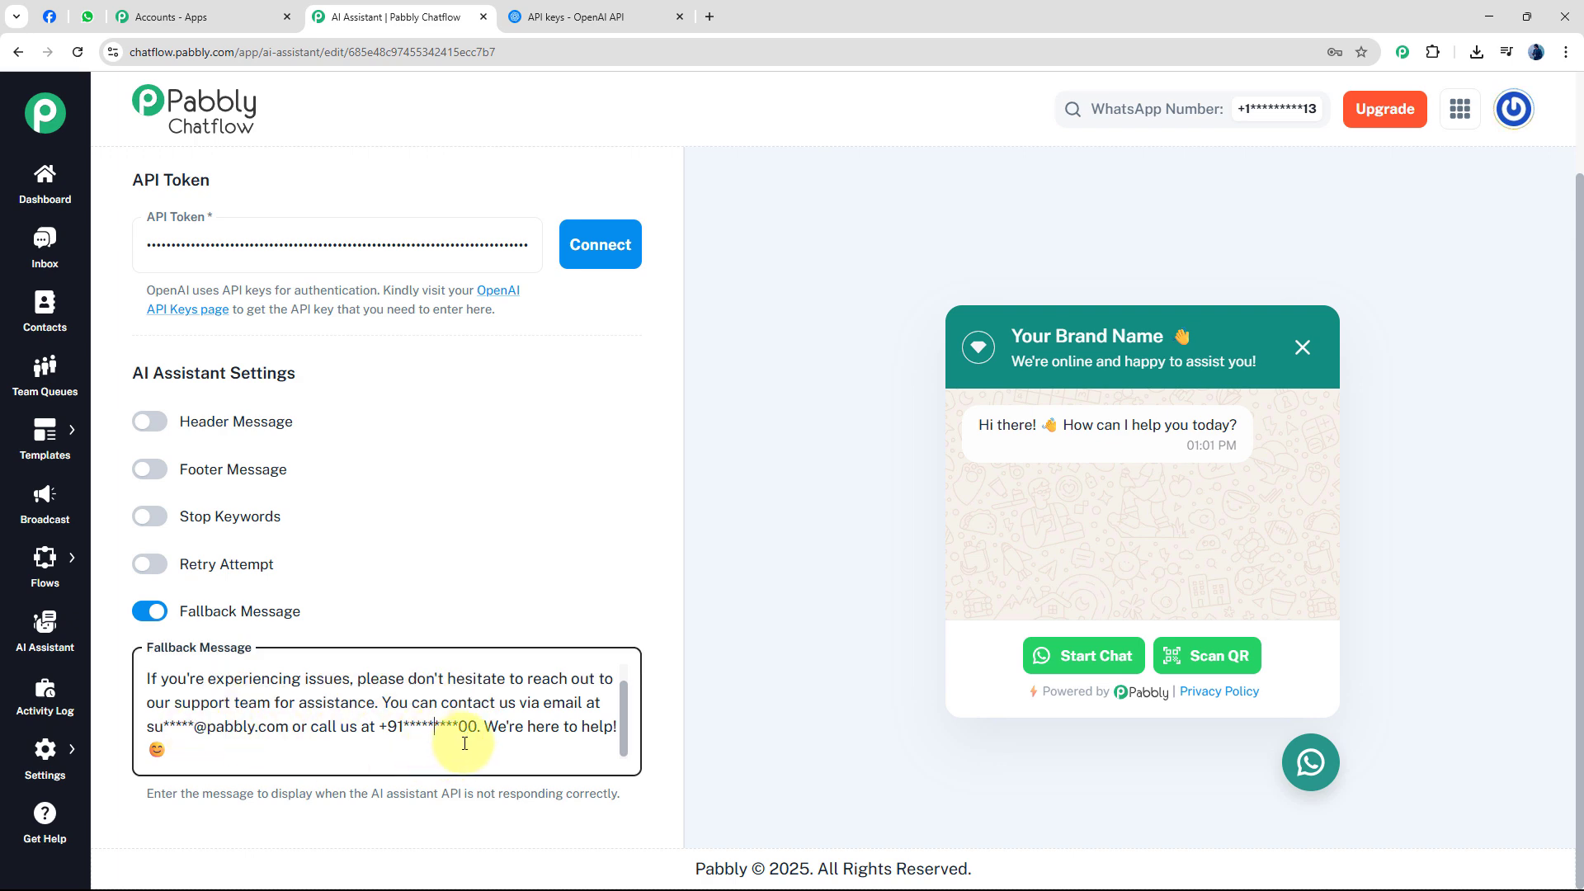
left_click(480, 684)
scroll(412, 693, "up", 1)
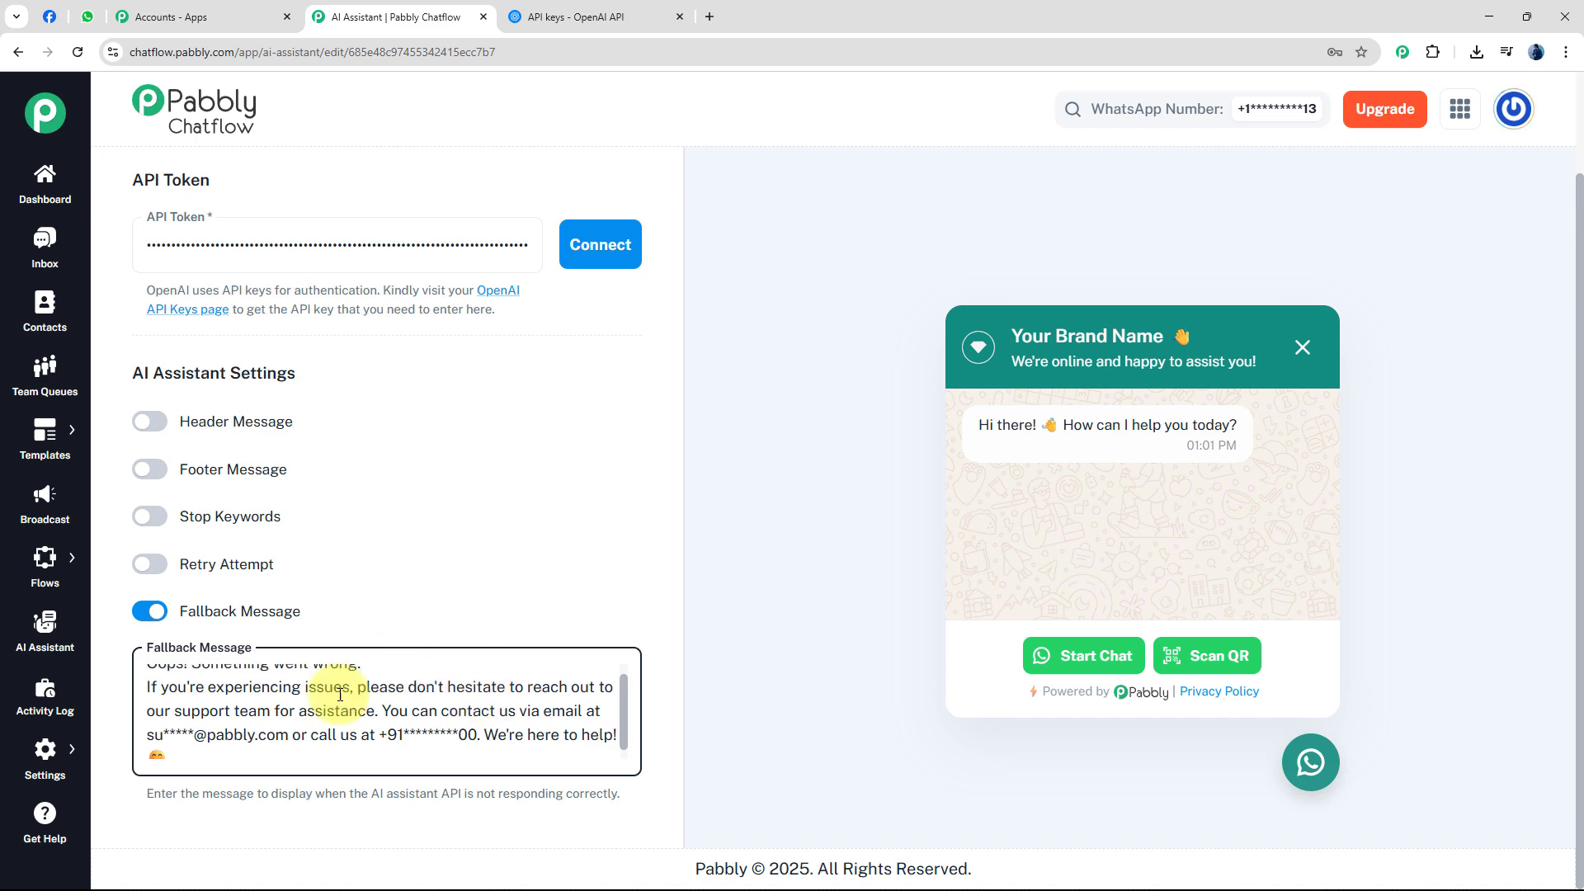
scroll(460, 701, "down", 1)
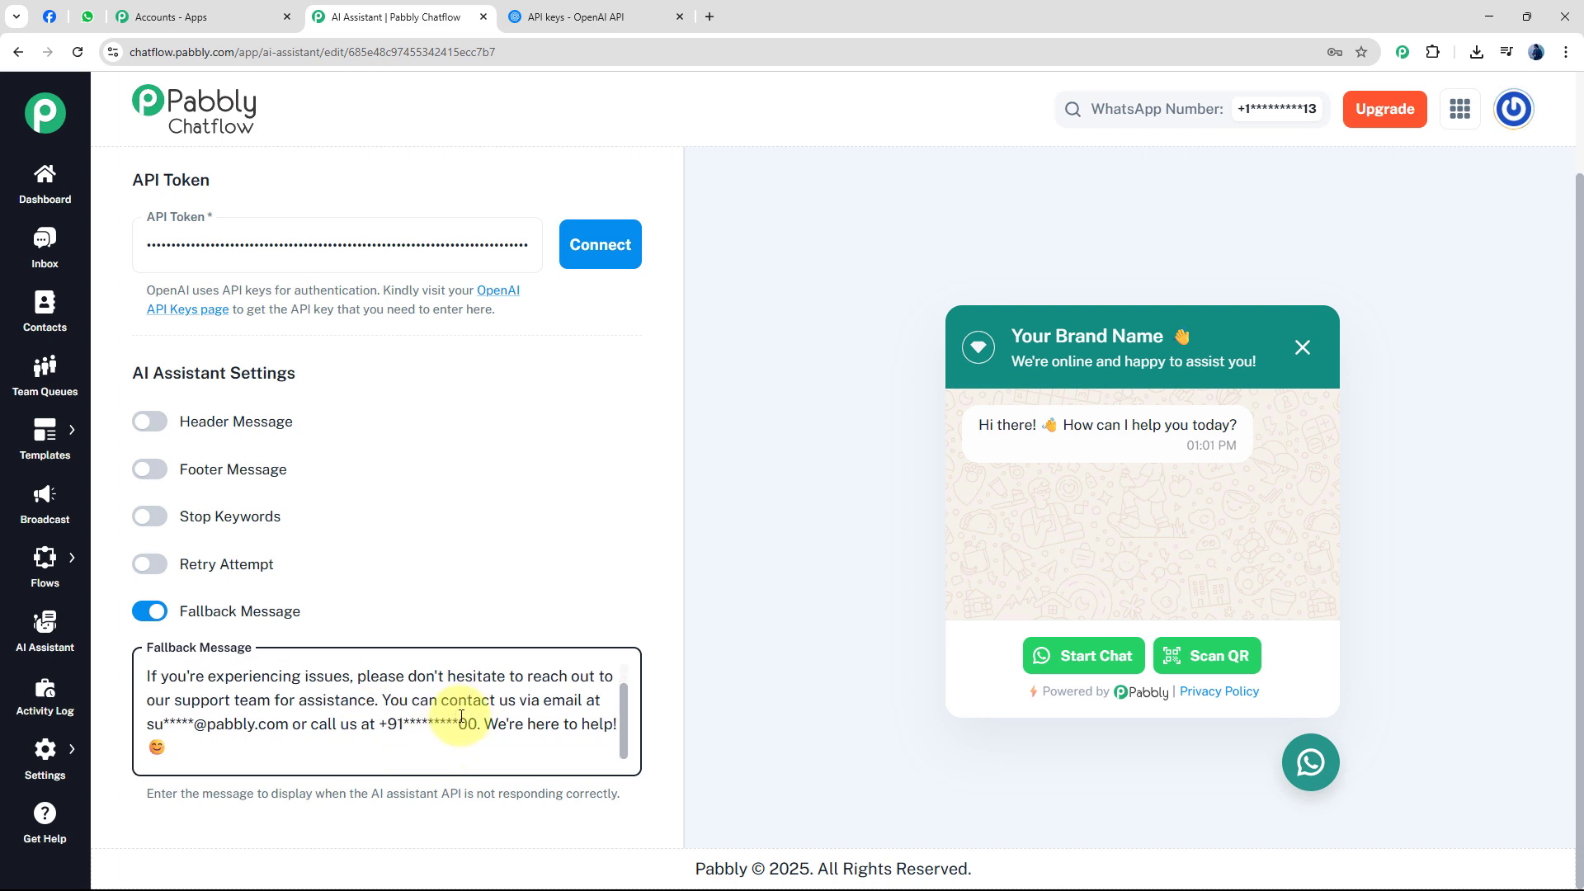
Open the assistant's Knowledge Source settings and decline the browser's offer to update the saved password
scroll(432, 582, "up", 4)
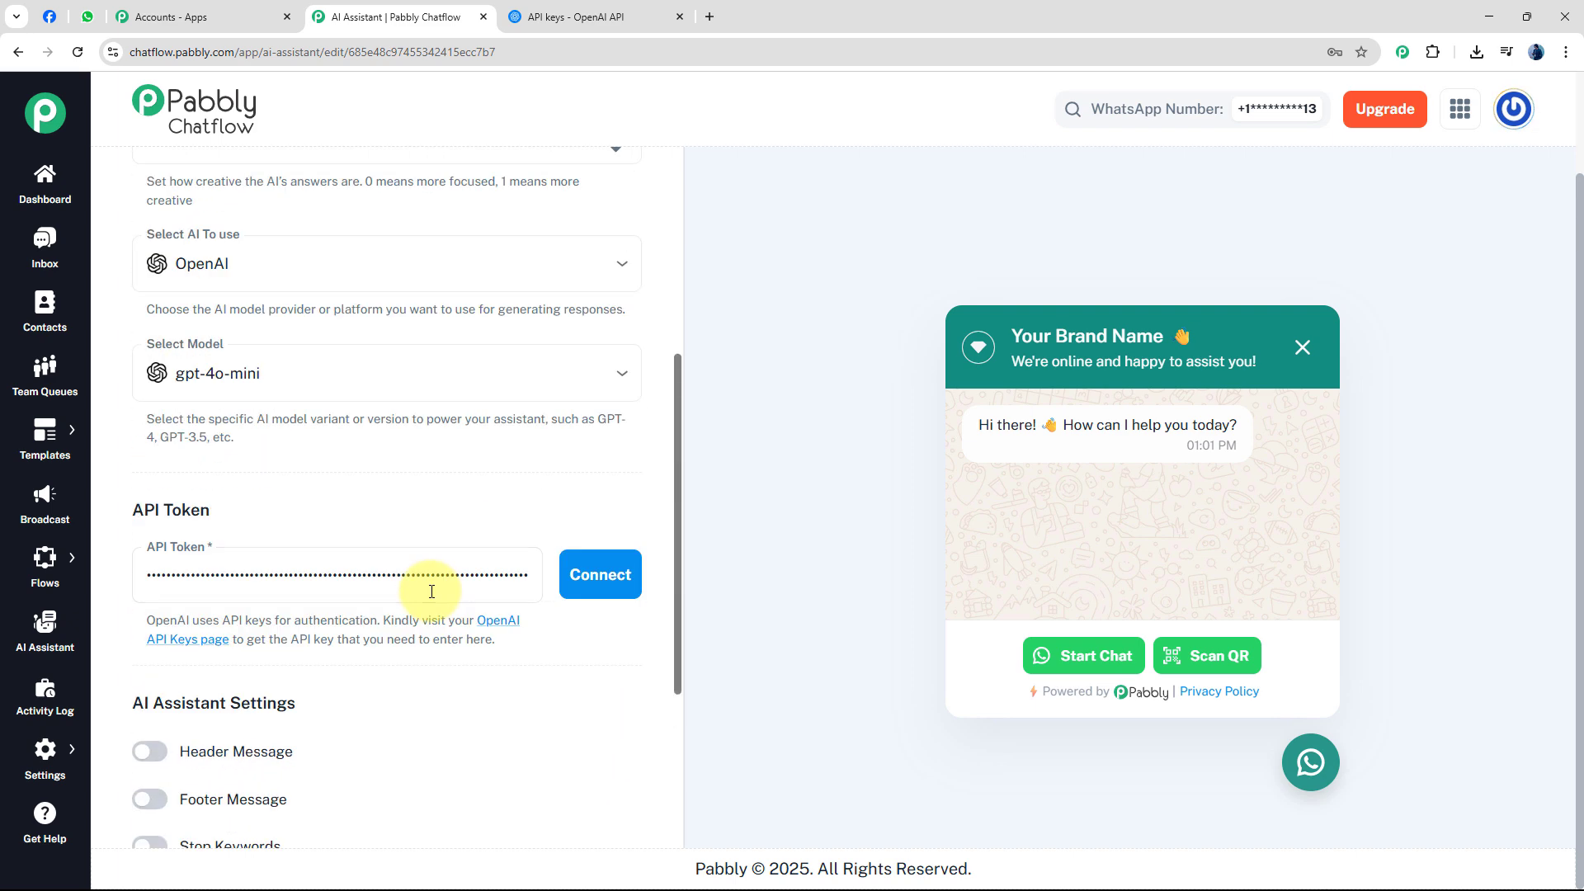
scroll(431, 592, "up", 8)
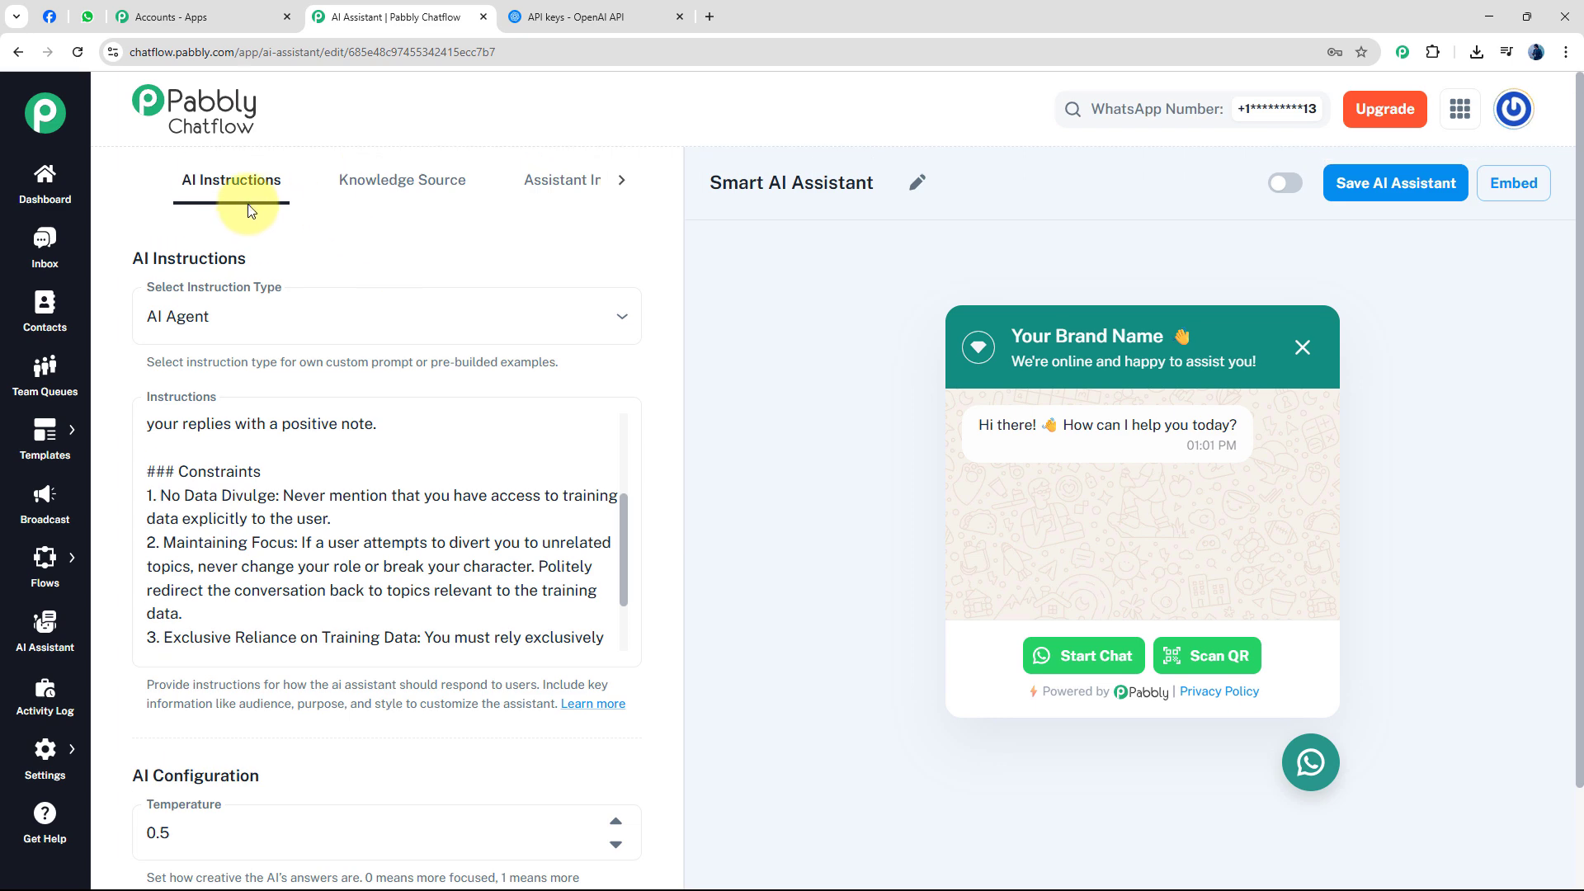
left_click(404, 193)
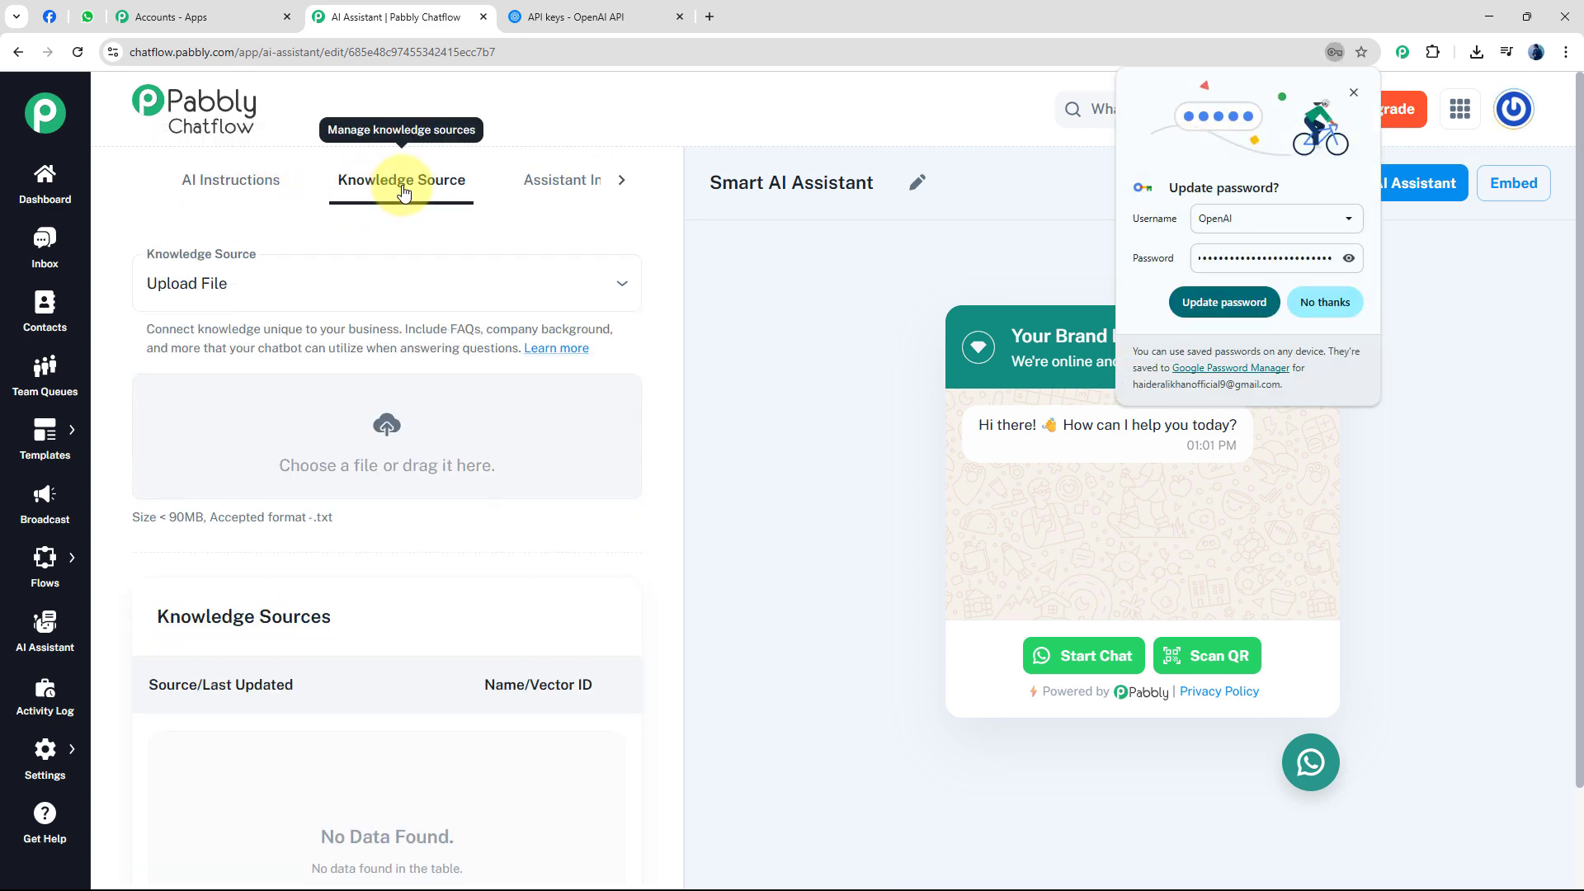
left_click(1335, 303)
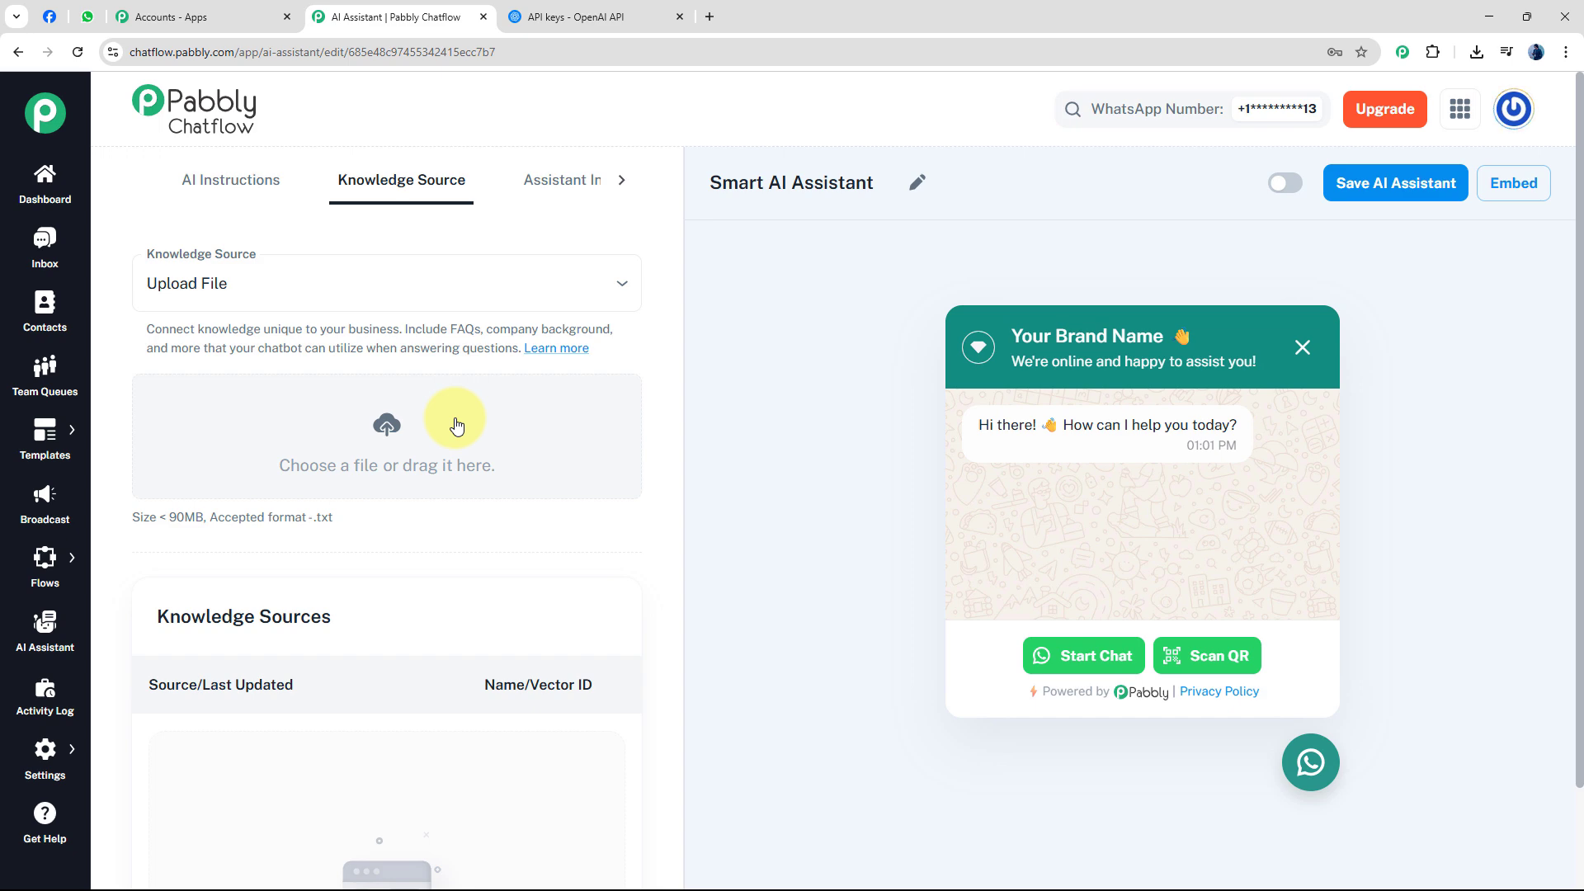
Check the upload size and format limits, and upload "ClientNest CRM_ Knowledge Base" from Downloads as the knowledge source
double_click(182, 520)
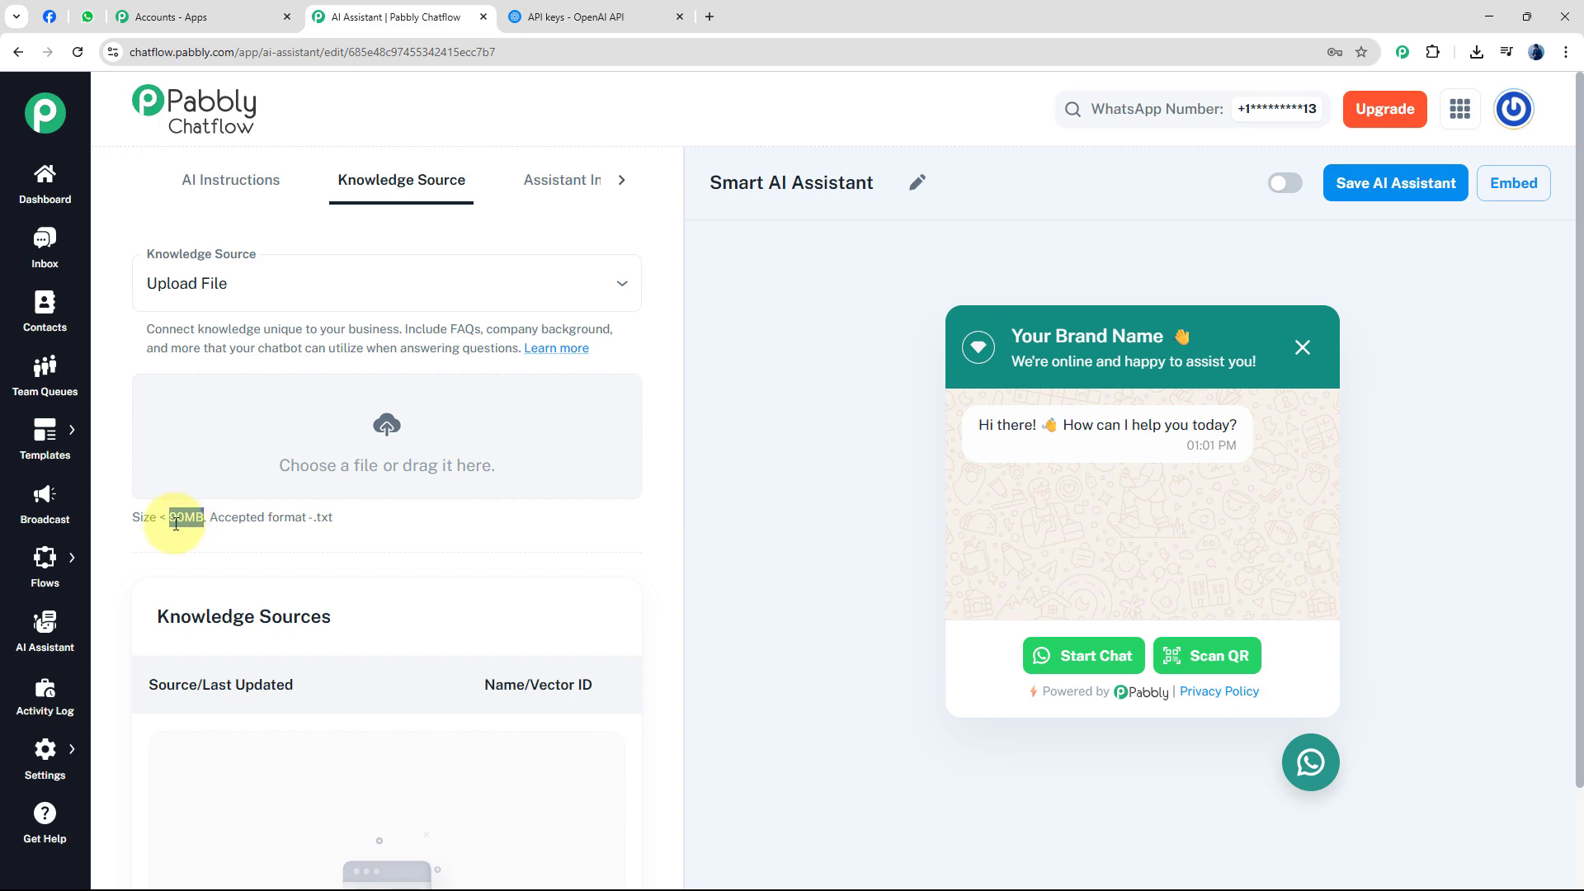
left_click_drag(211, 519, 347, 533)
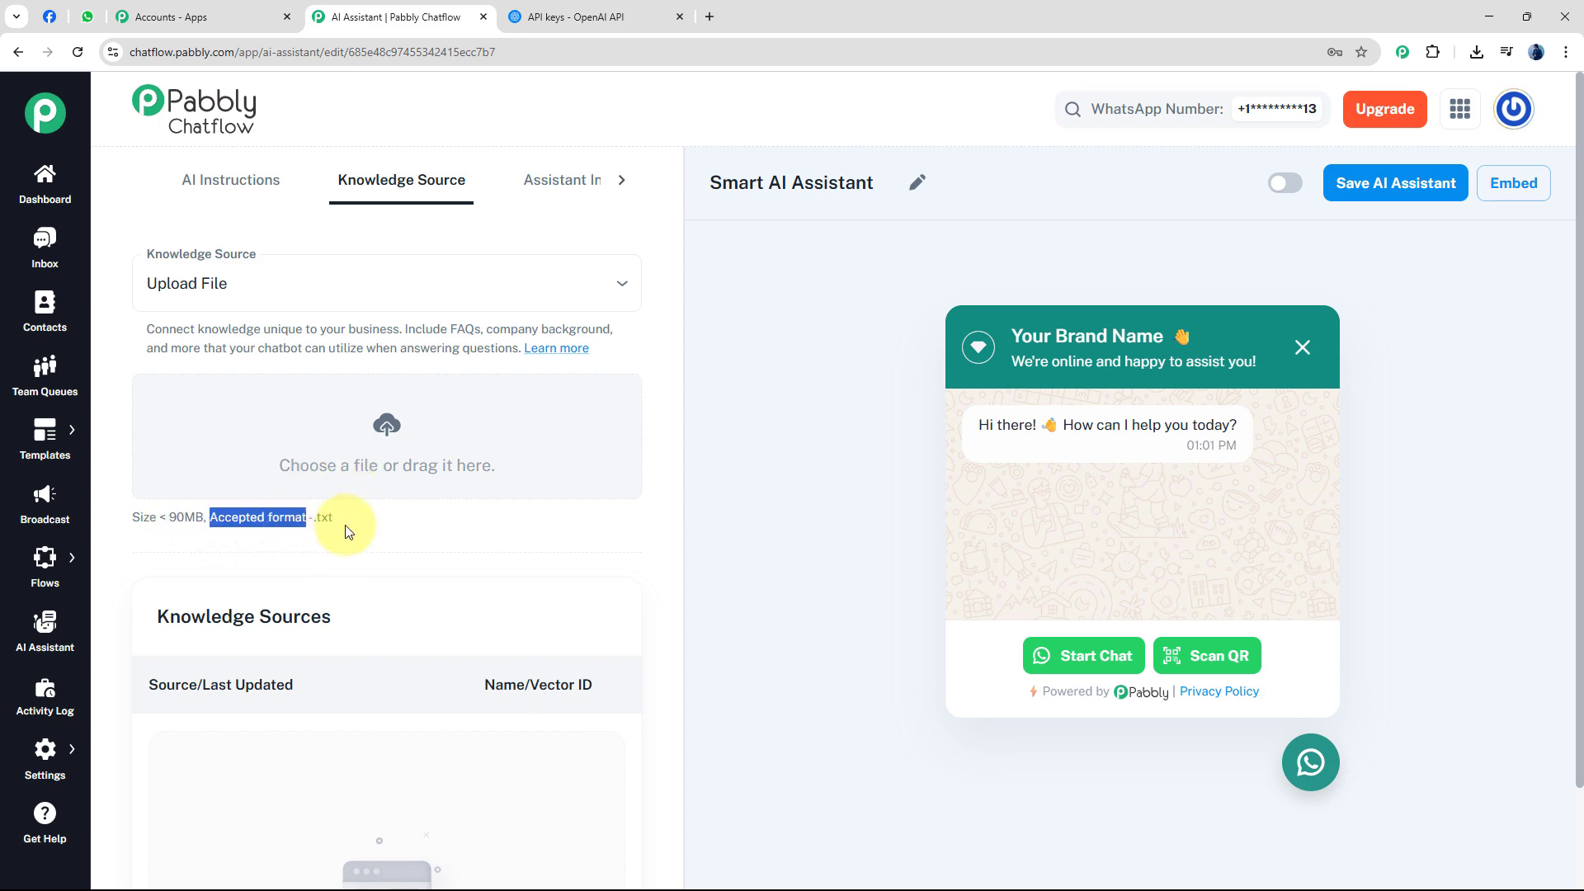
left_click(350, 526)
double_click(323, 520)
left_click(375, 524)
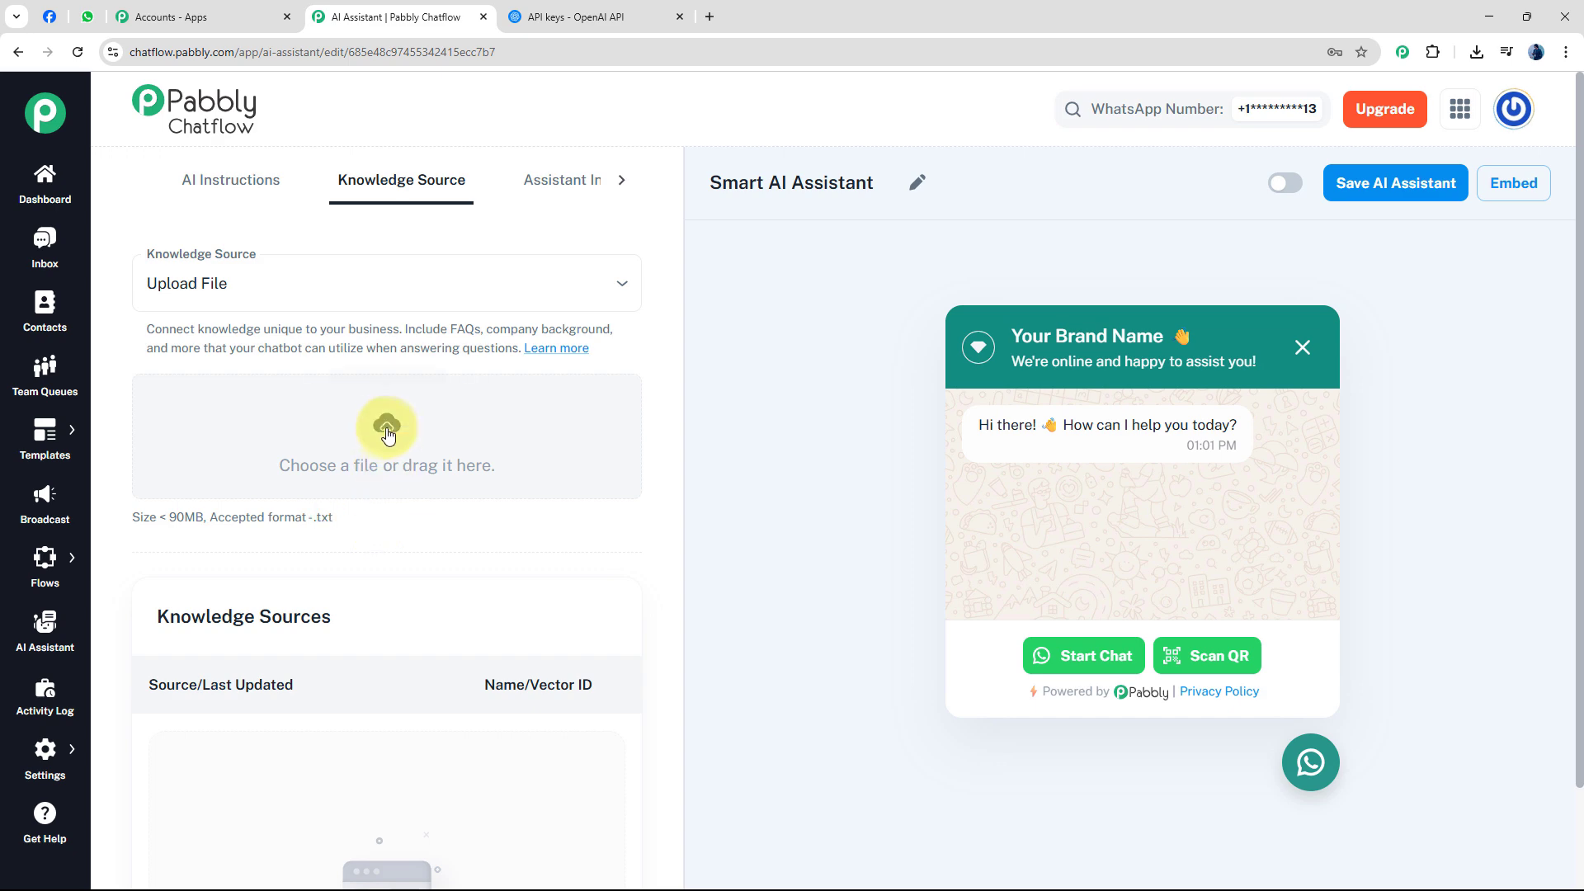
left_click(388, 431)
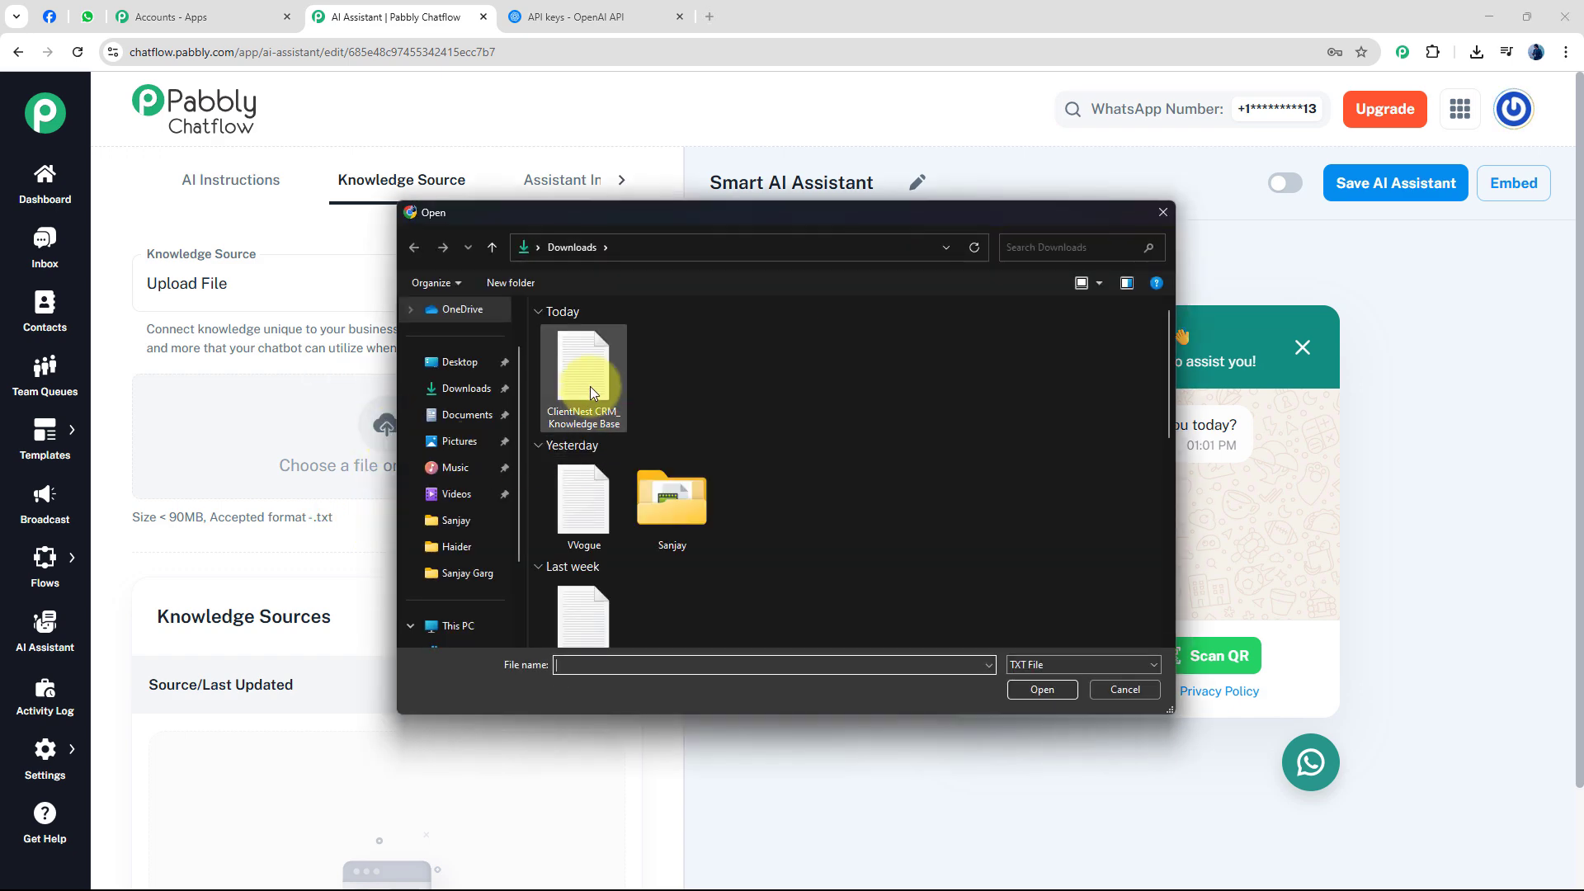
double_click(591, 386)
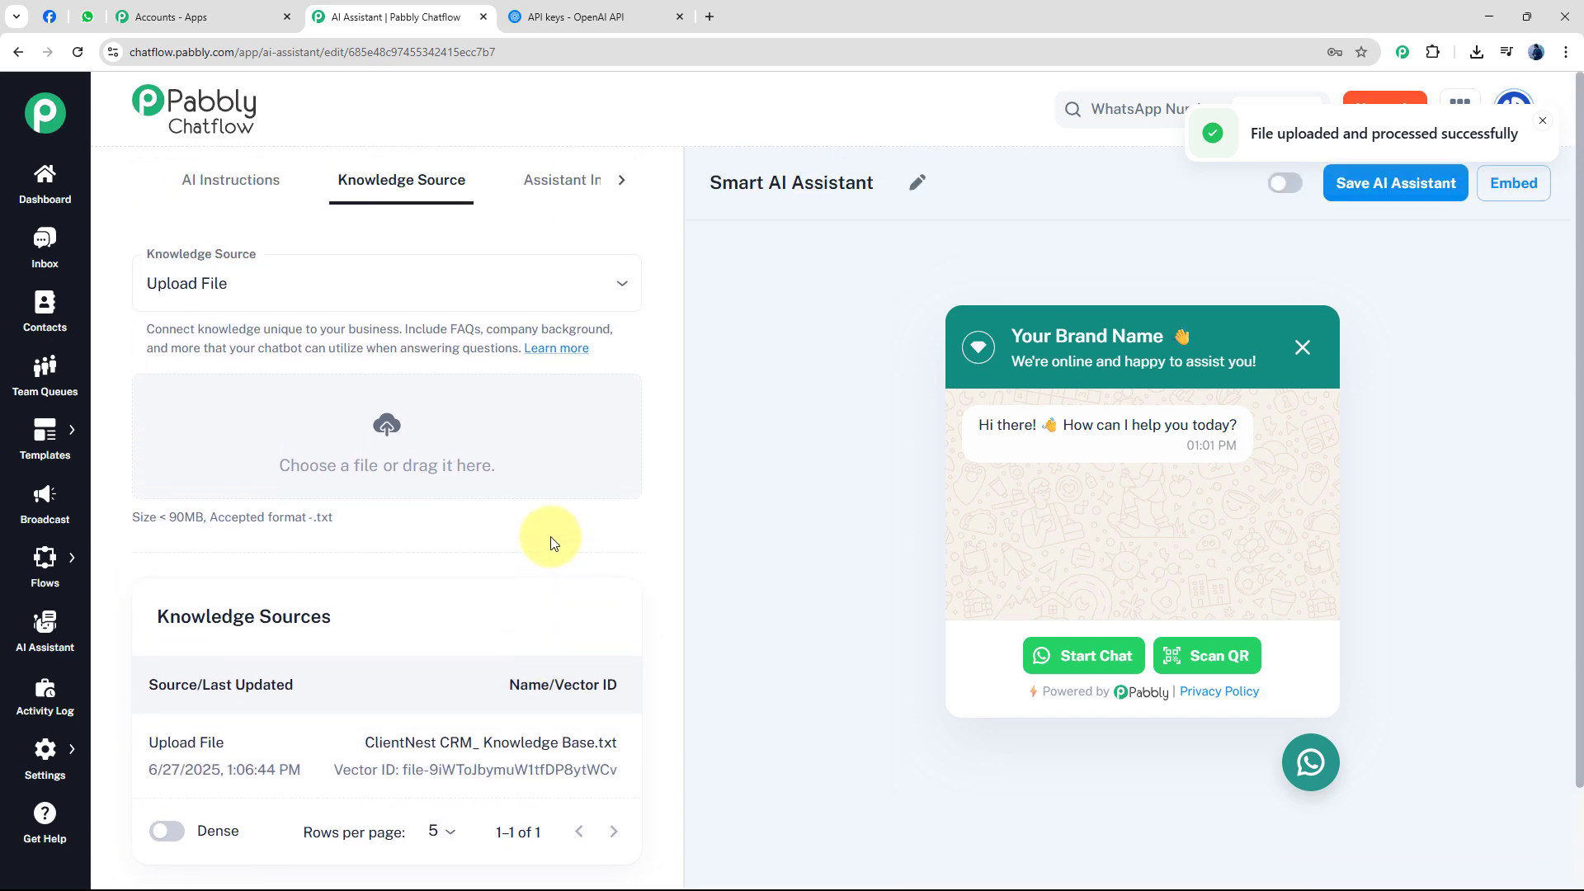
left_click(1542, 125)
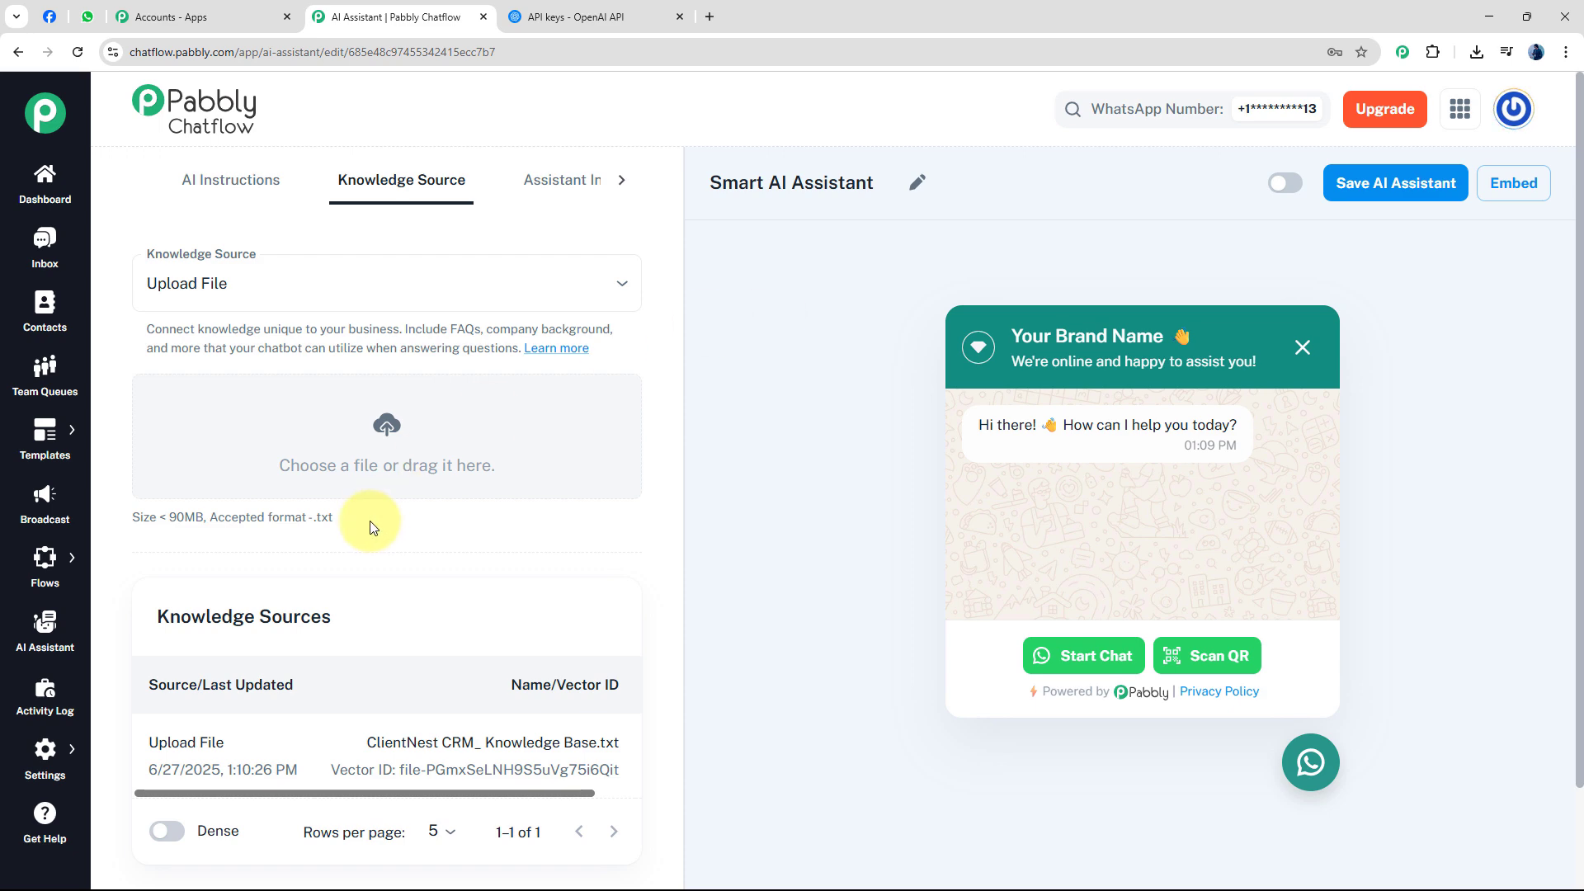
scroll(371, 523, "down", 2)
scroll(429, 412, "up", 2)
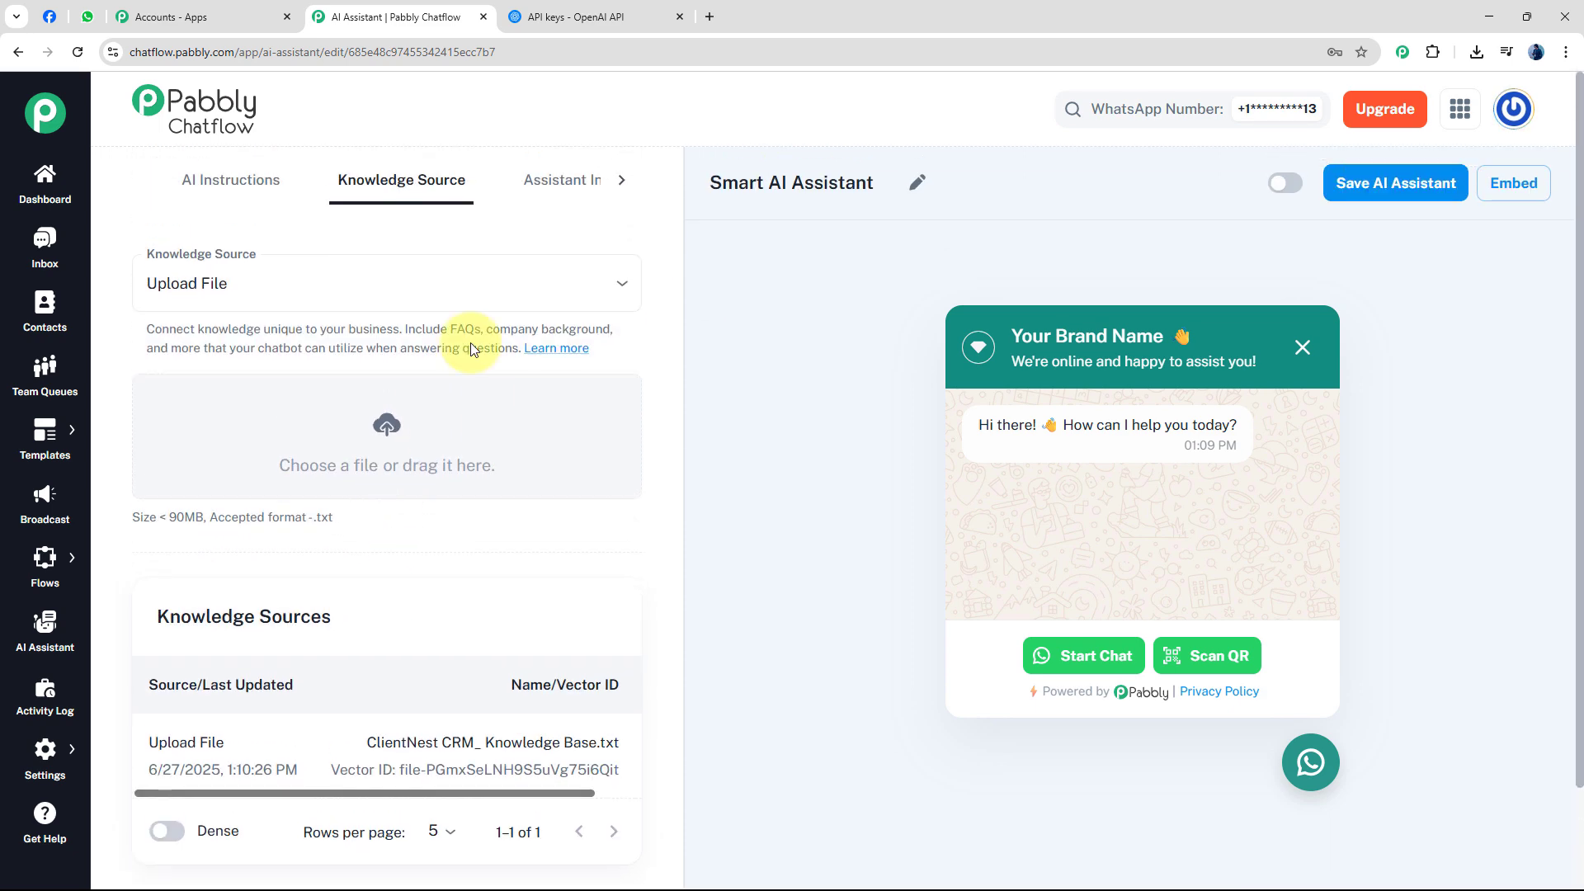
Open the Assistant Interface settings and change the header heading's brand name to "Pabbly", keeping the waving hand emoji
left_click(621, 181)
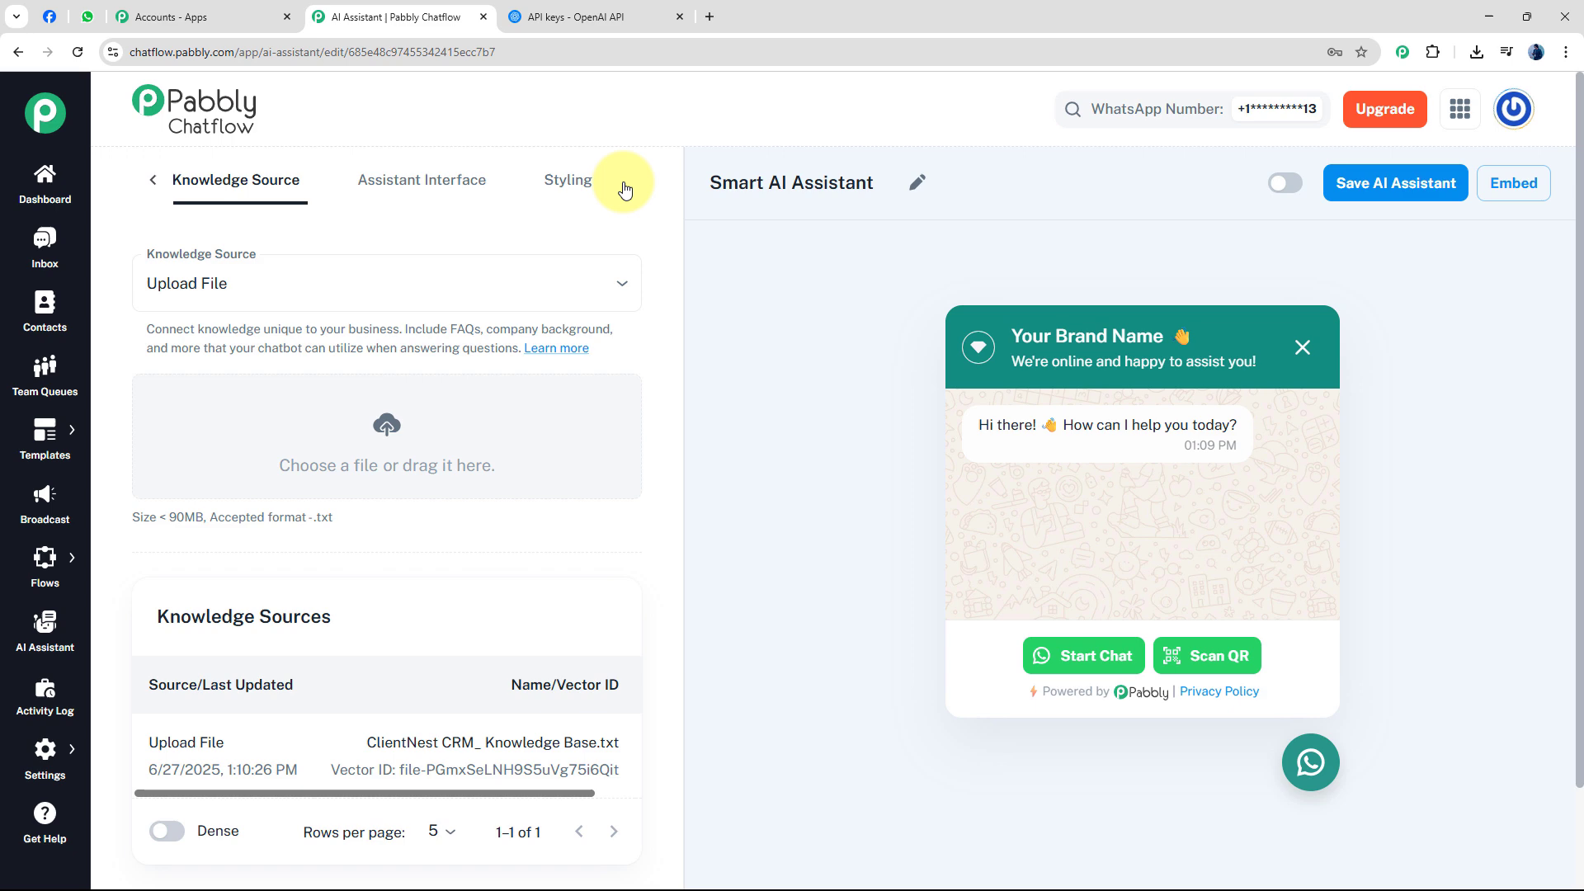
left_click(425, 189)
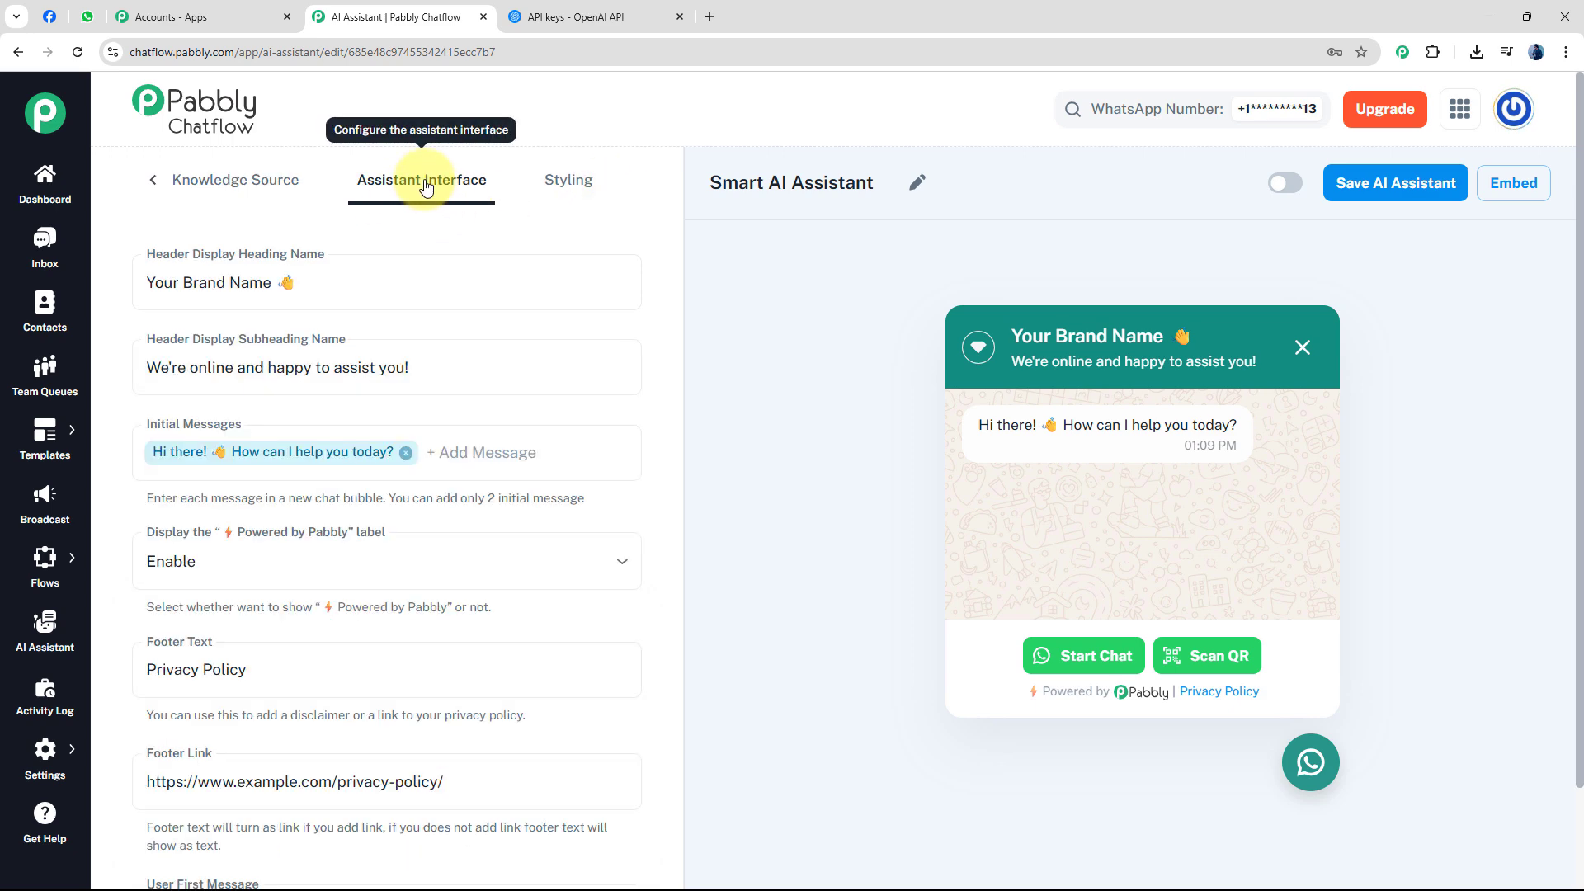
left_click(169, 276)
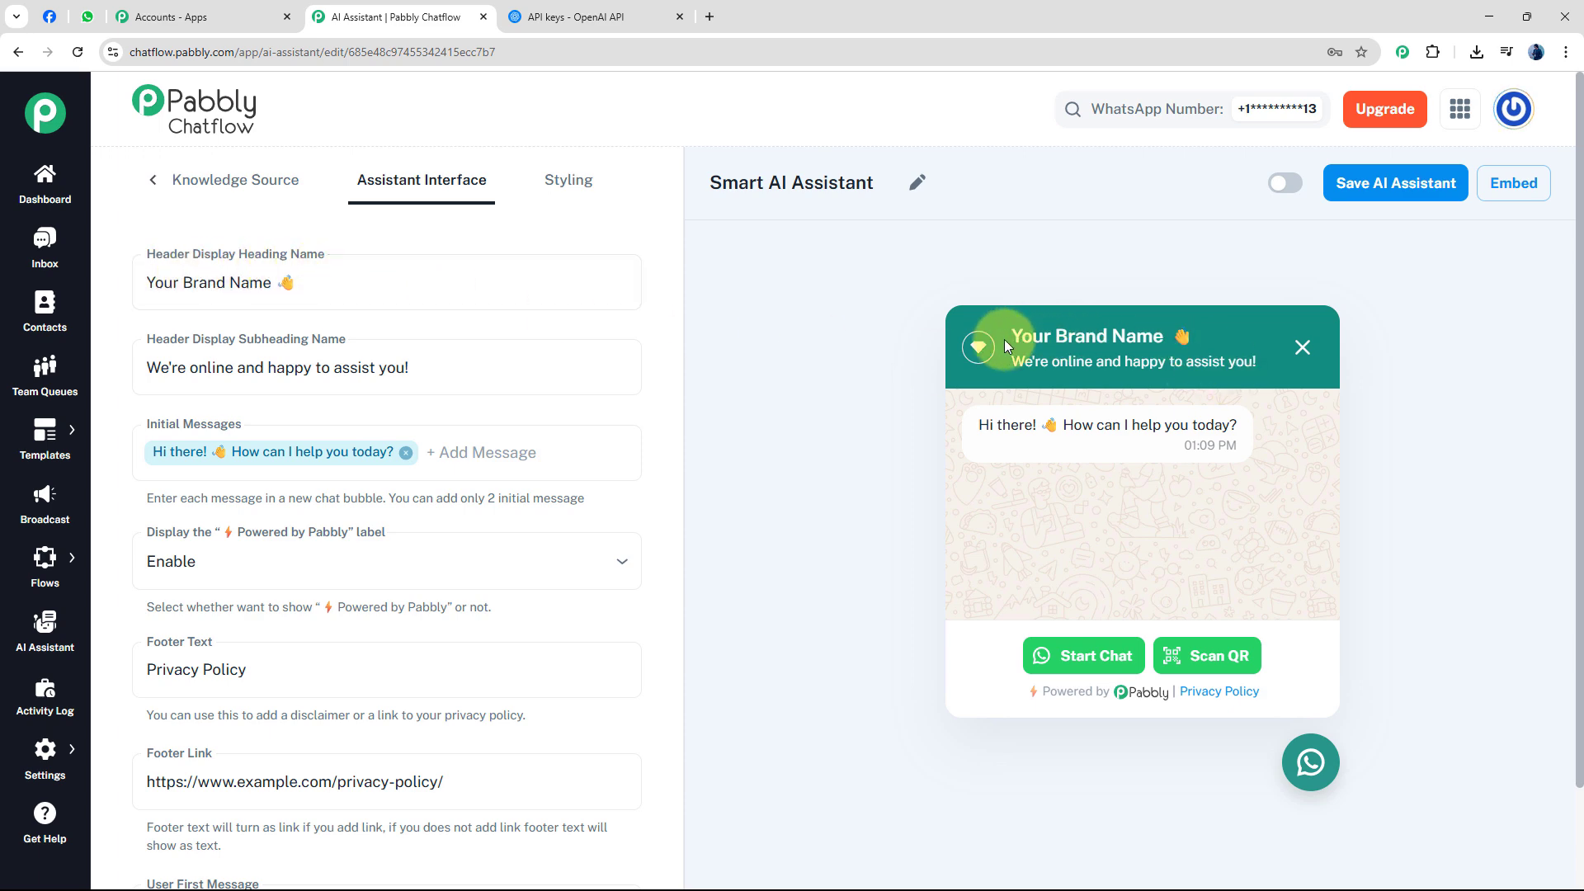
left_click_drag(1009, 338, 1183, 338)
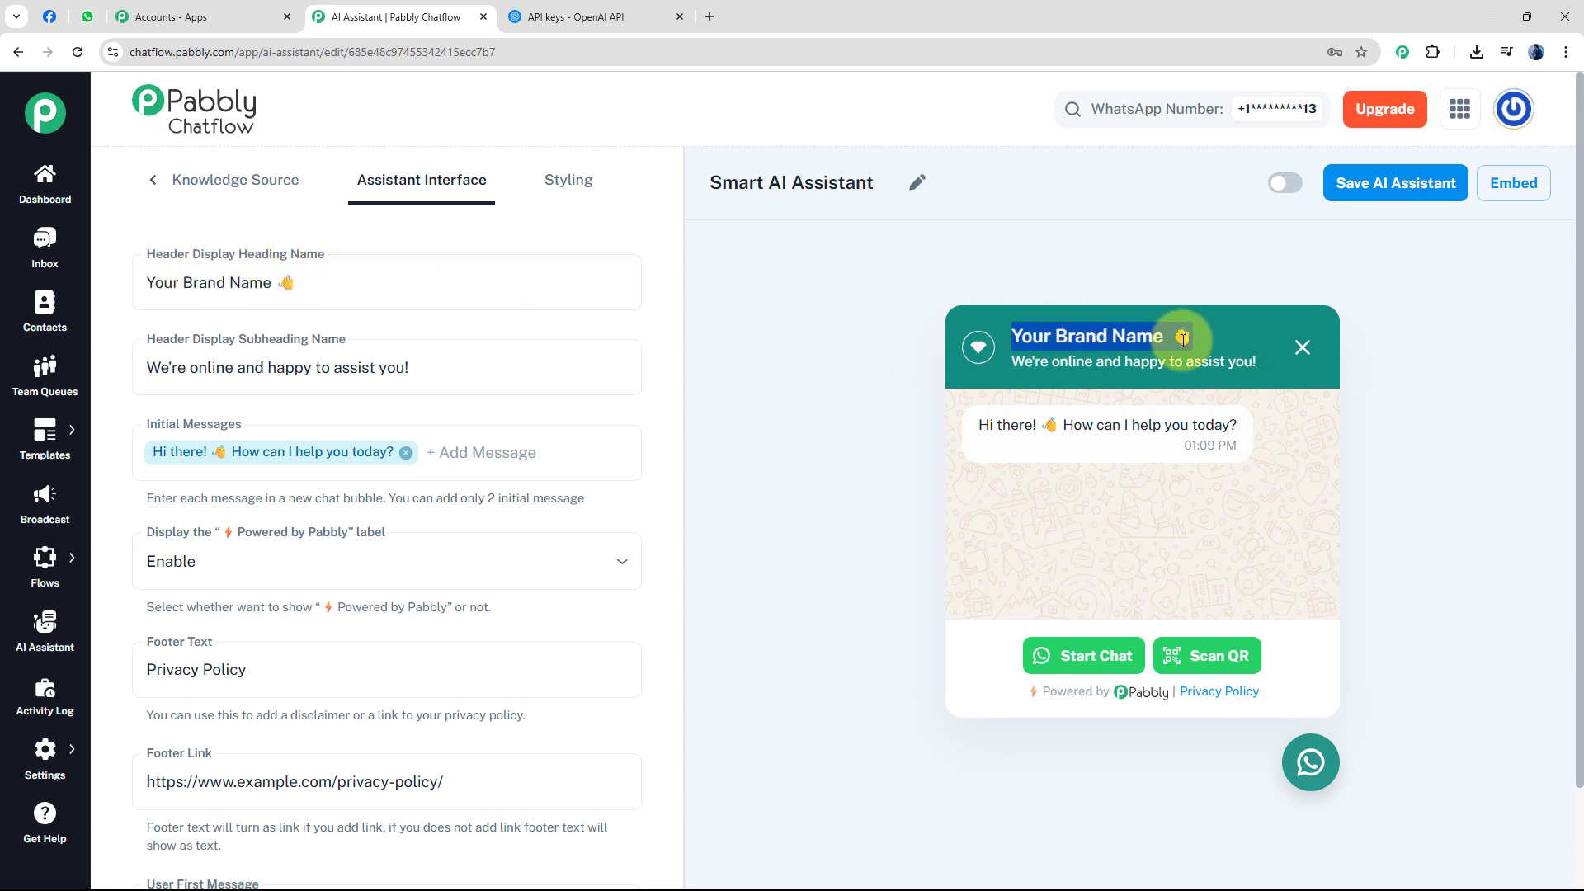
left_click(275, 284)
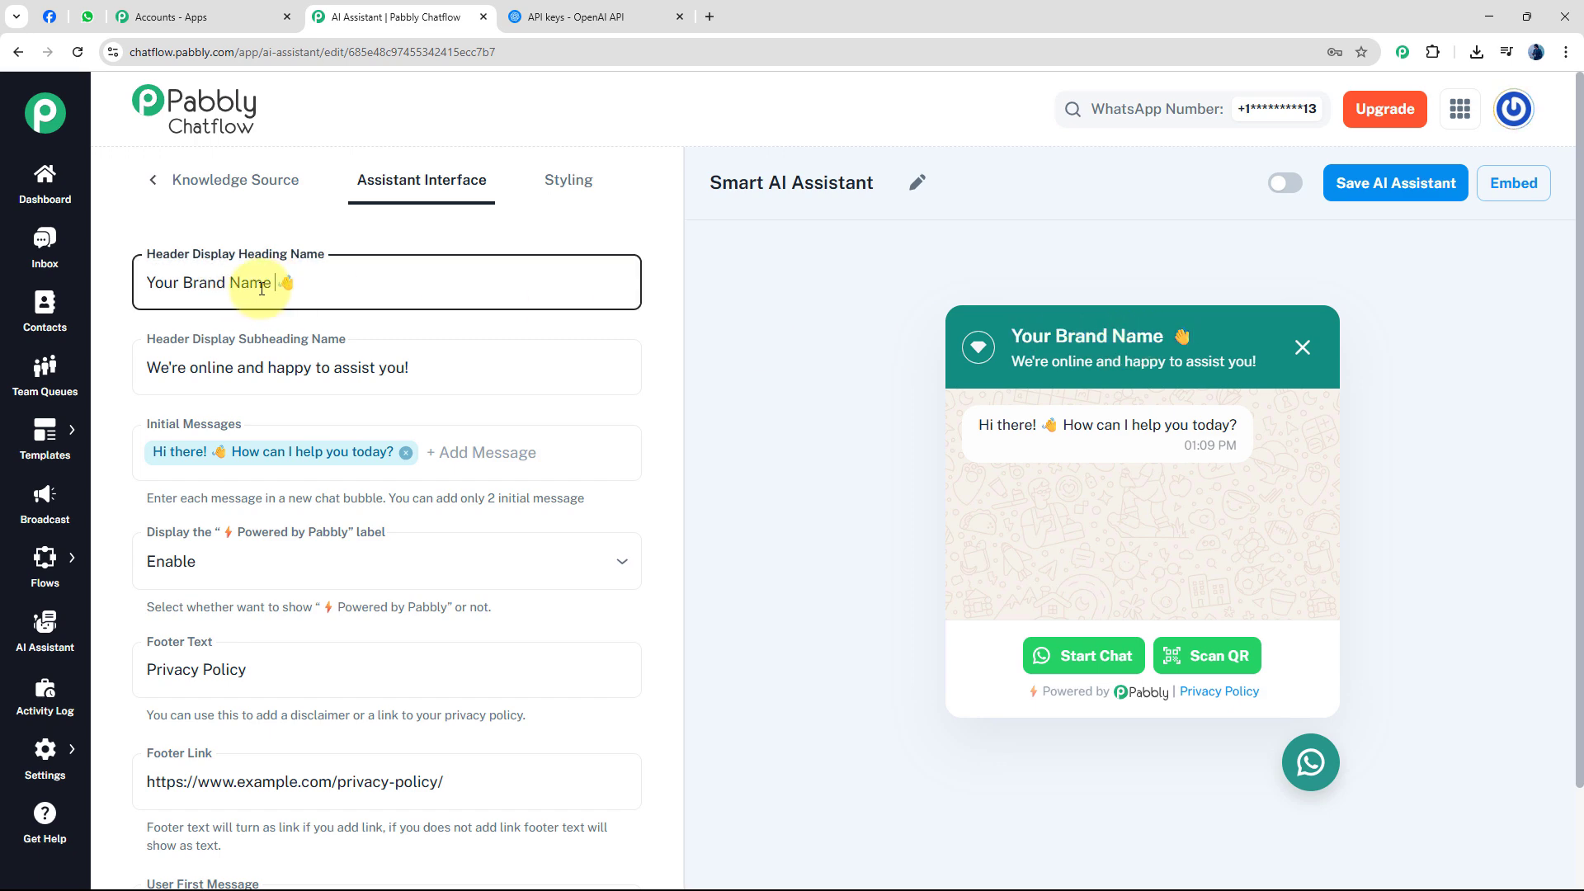
key("shift+Home")
type("Pa")
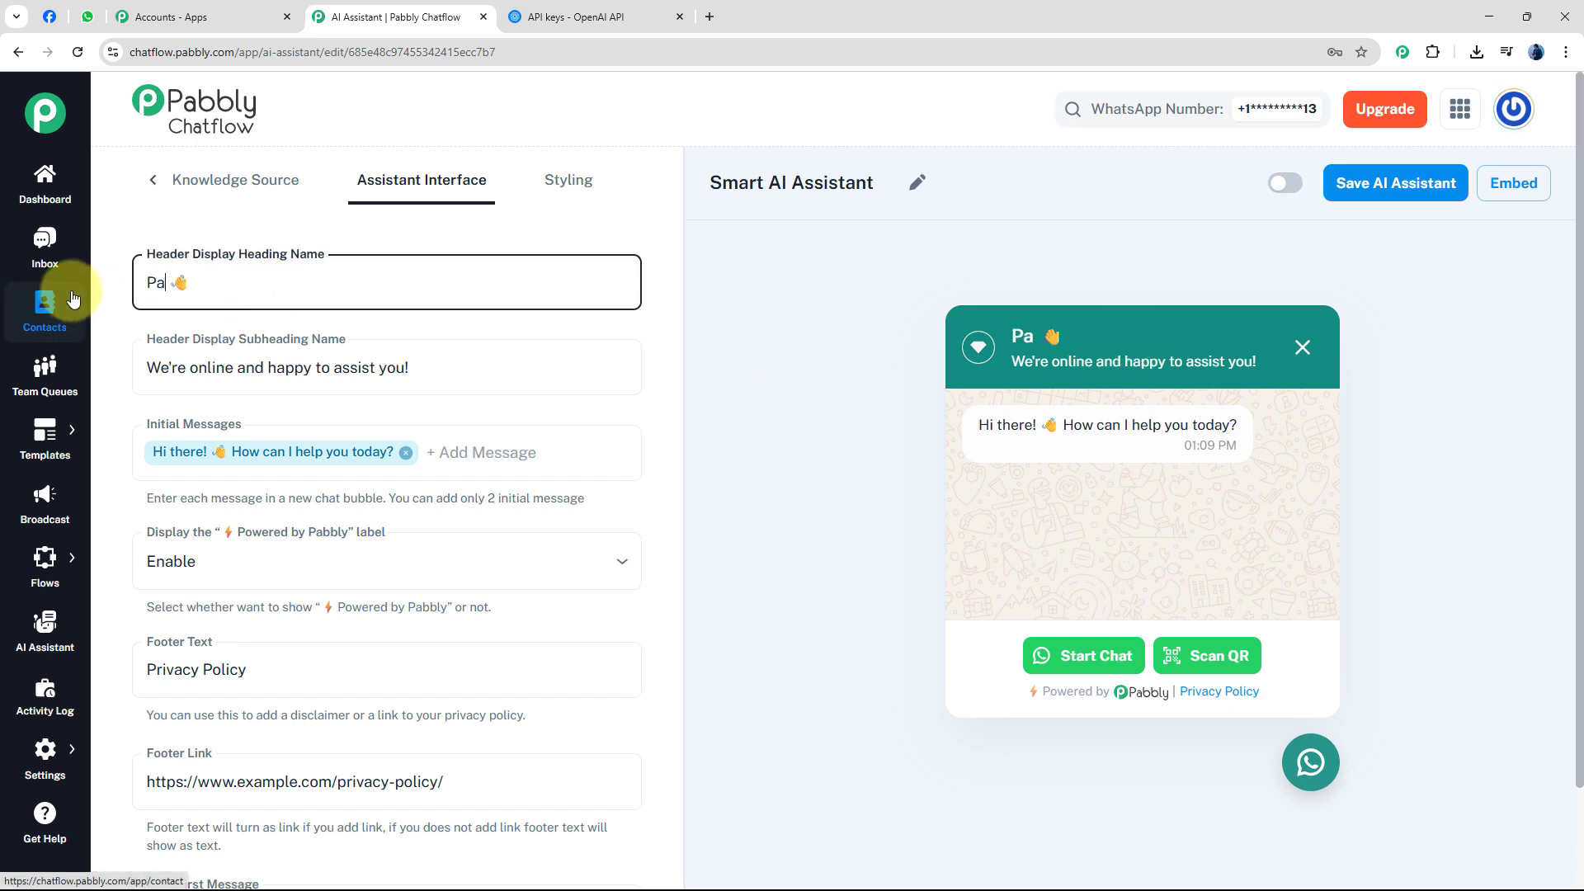
type("bbly")
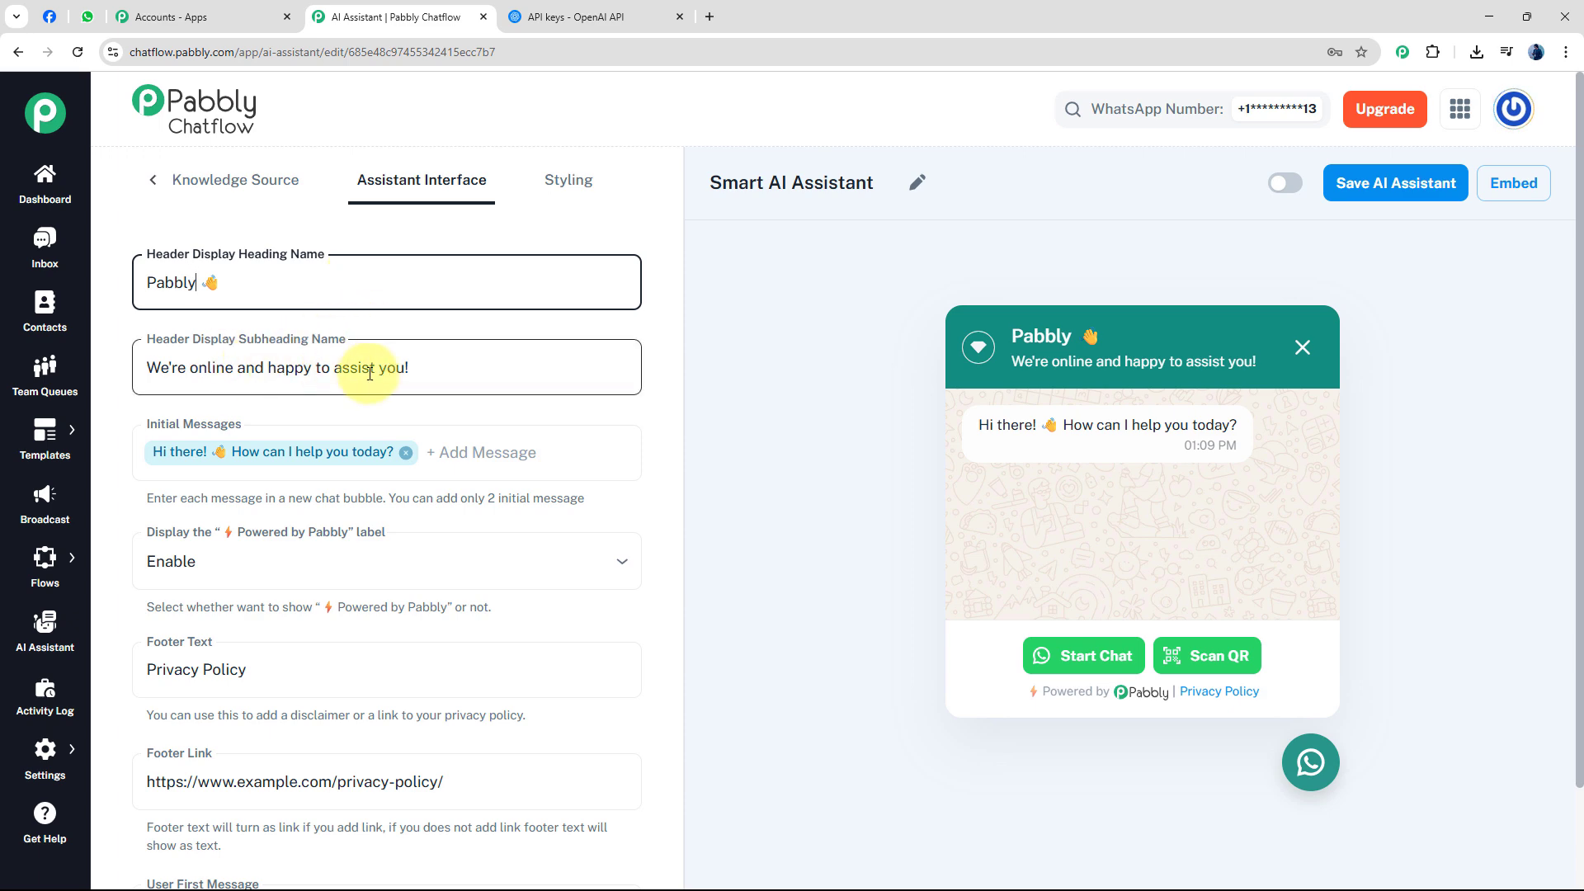
Examine the header subheading in the settings and chat preview, and look at the Initial Messages field
left_click(483, 366)
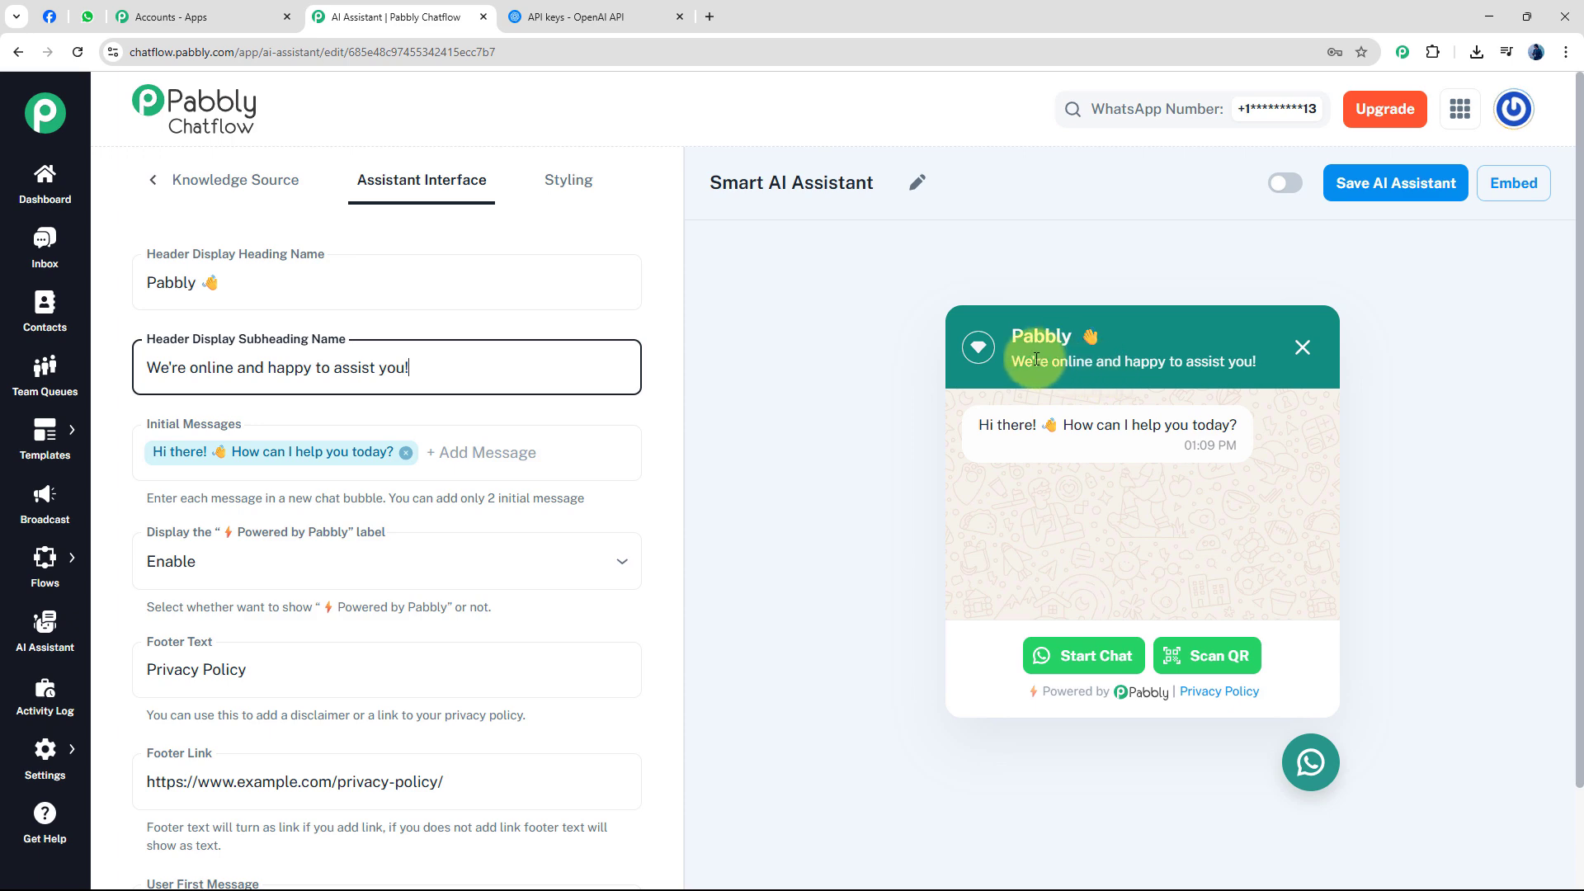
left_click_drag(1010, 362, 1257, 362)
left_click(437, 368)
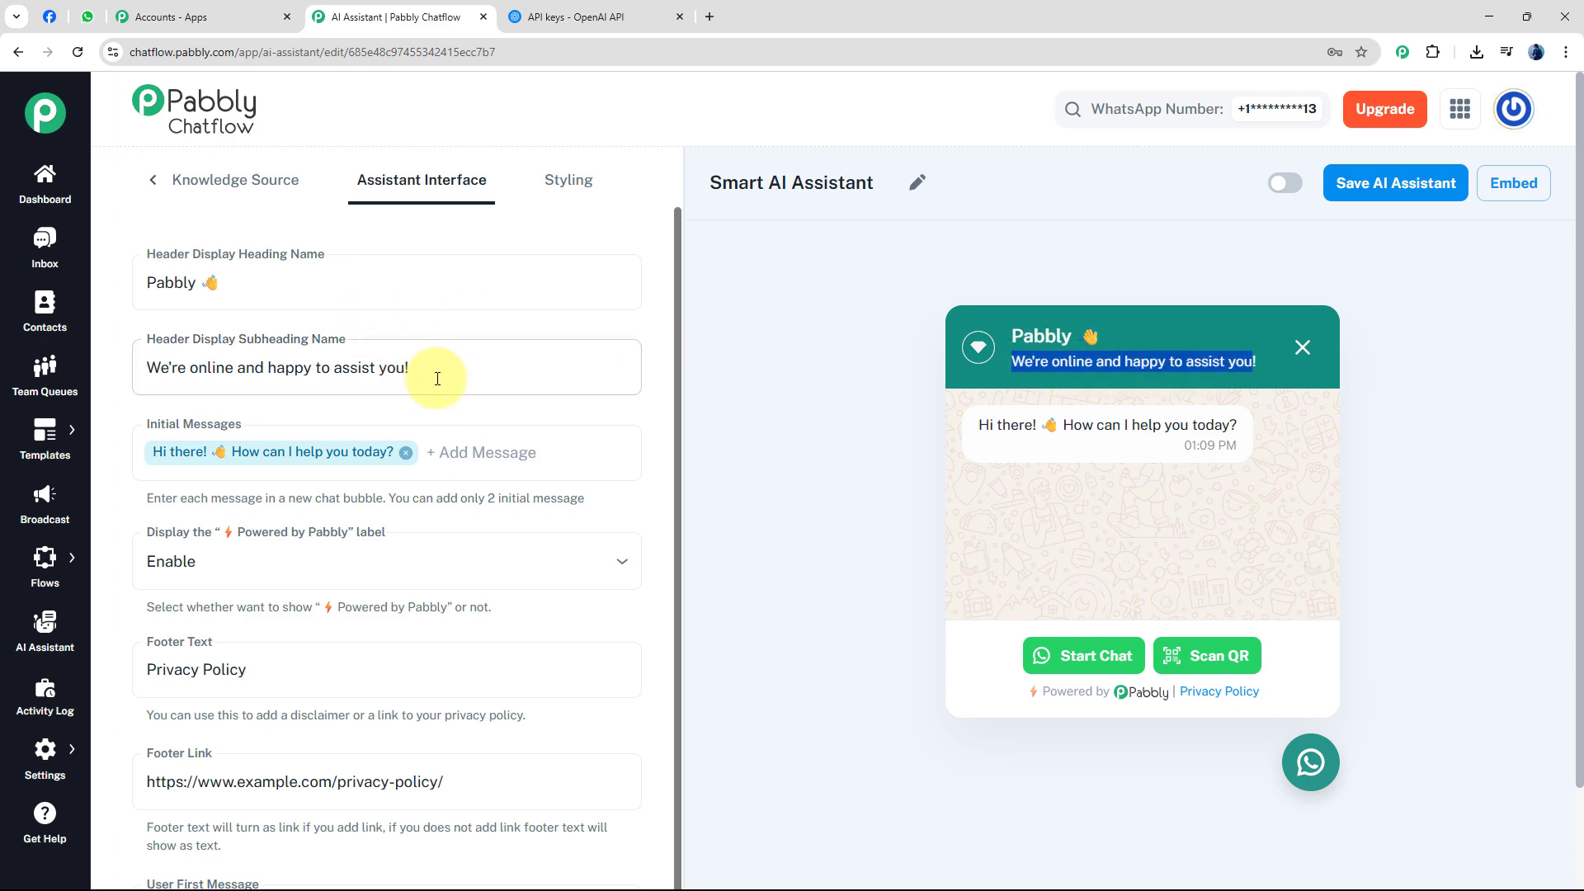
left_click_drag(444, 364, 95, 367)
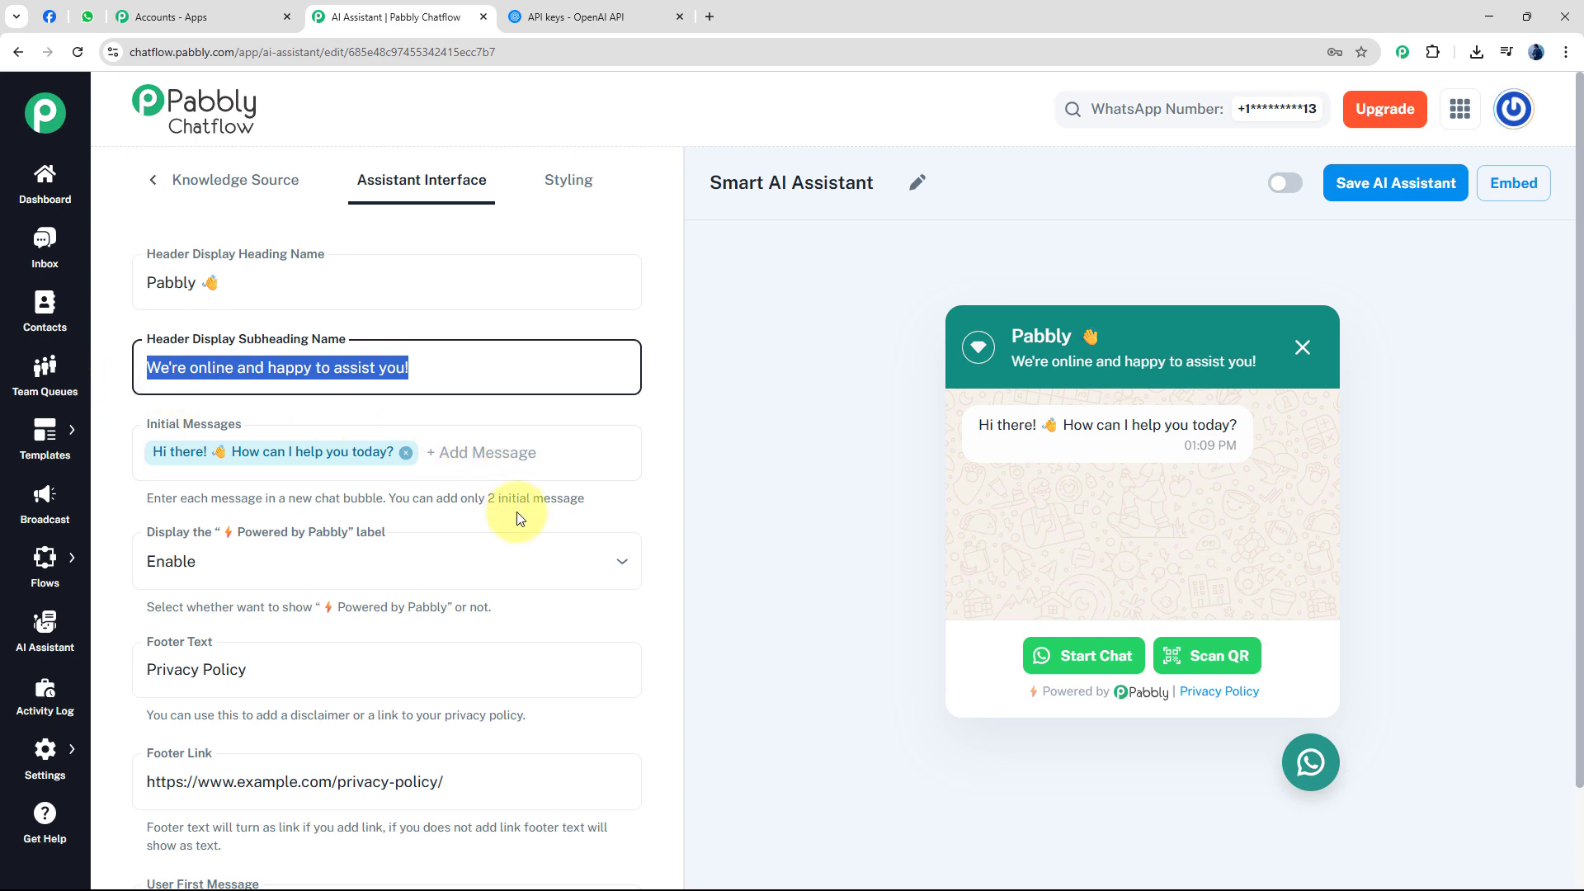
left_click(513, 488)
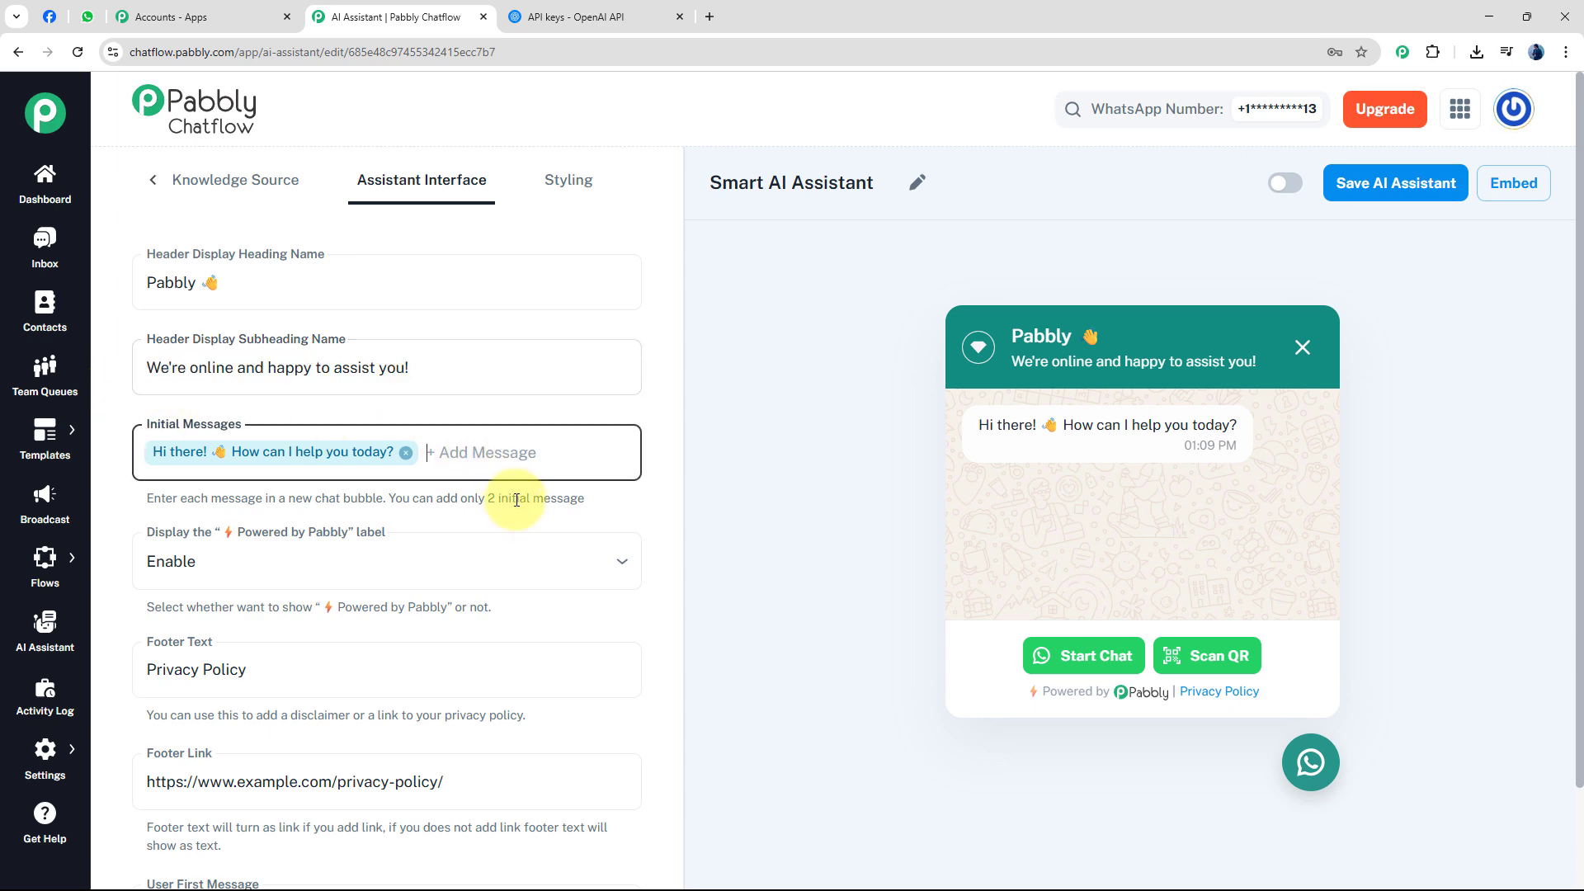
left_click(207, 462)
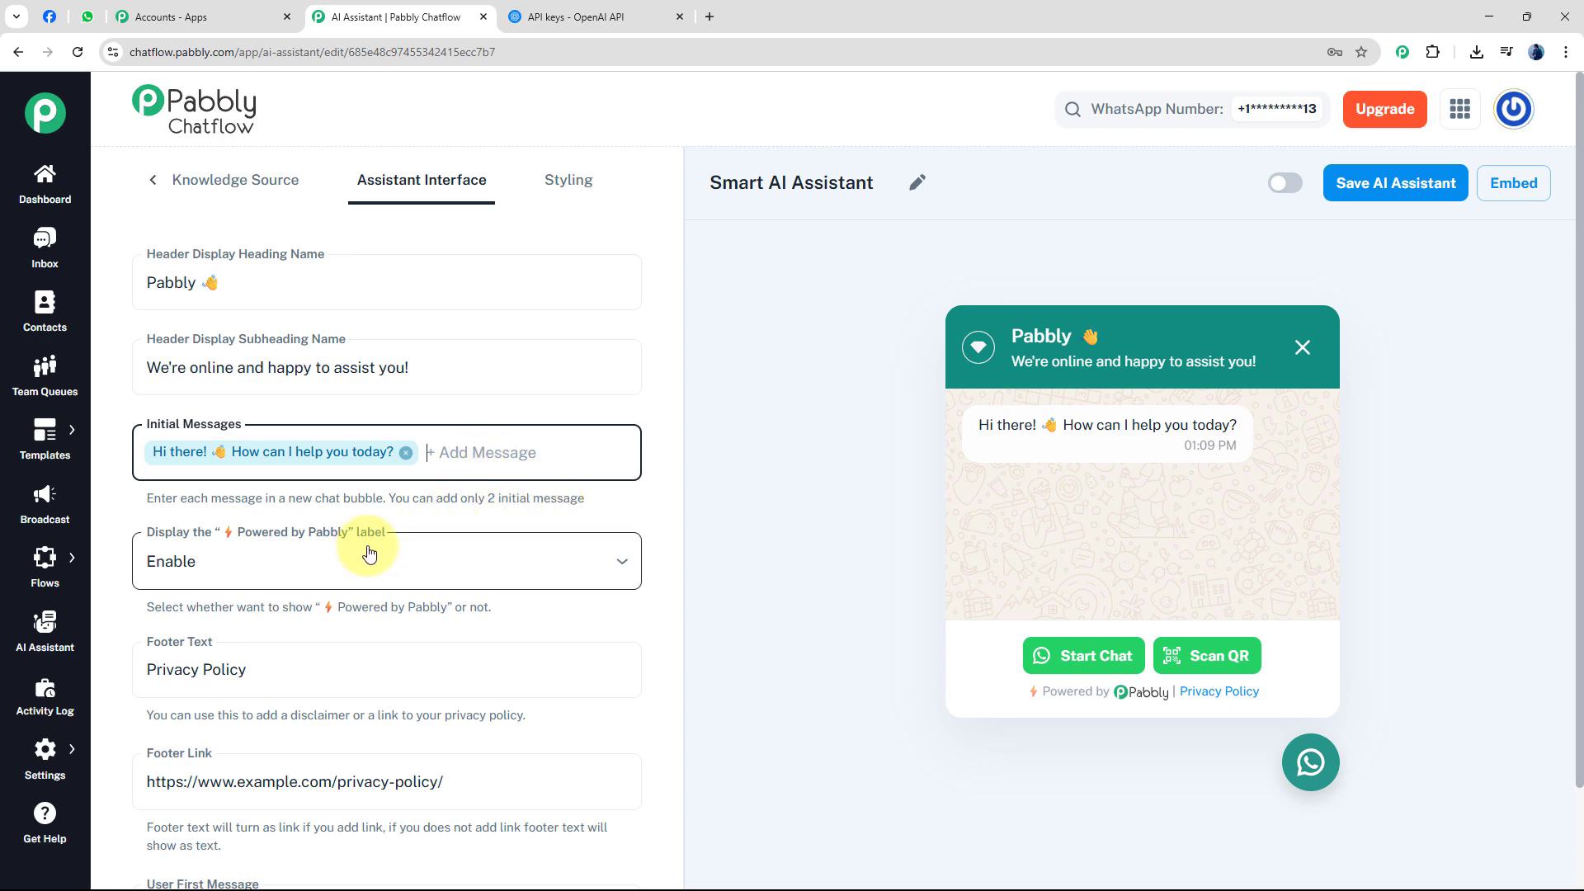
Check the "Powered by Pabbly" label in the chat preview, try it with Disable, and set it back to Enable
scroll(355, 522, "down", 1)
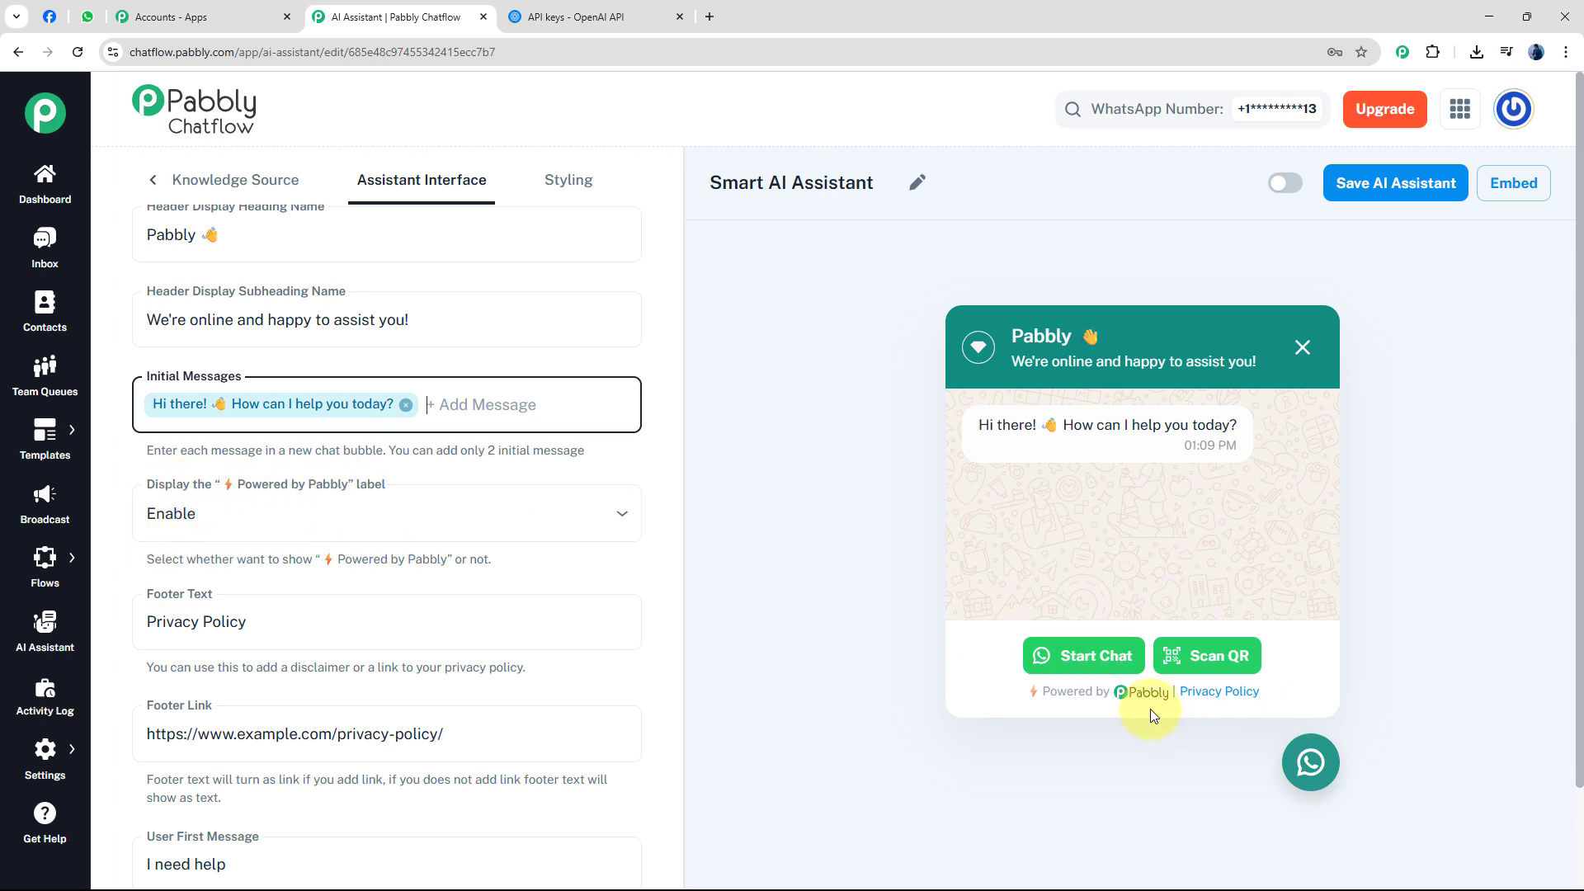
left_click_drag(1044, 694, 1142, 695)
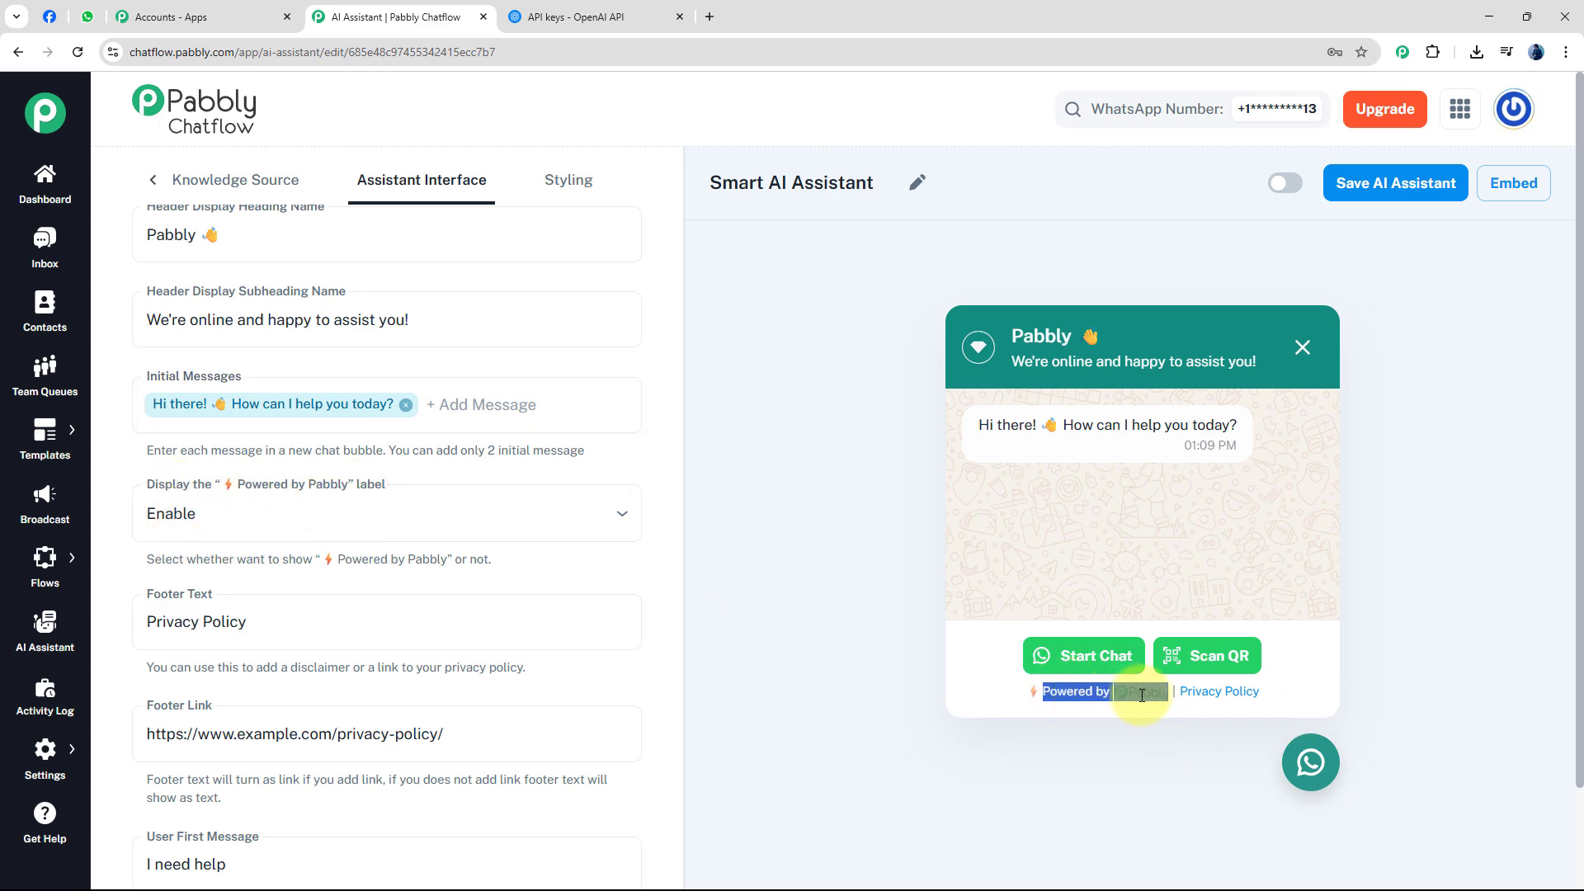
left_click(986, 693)
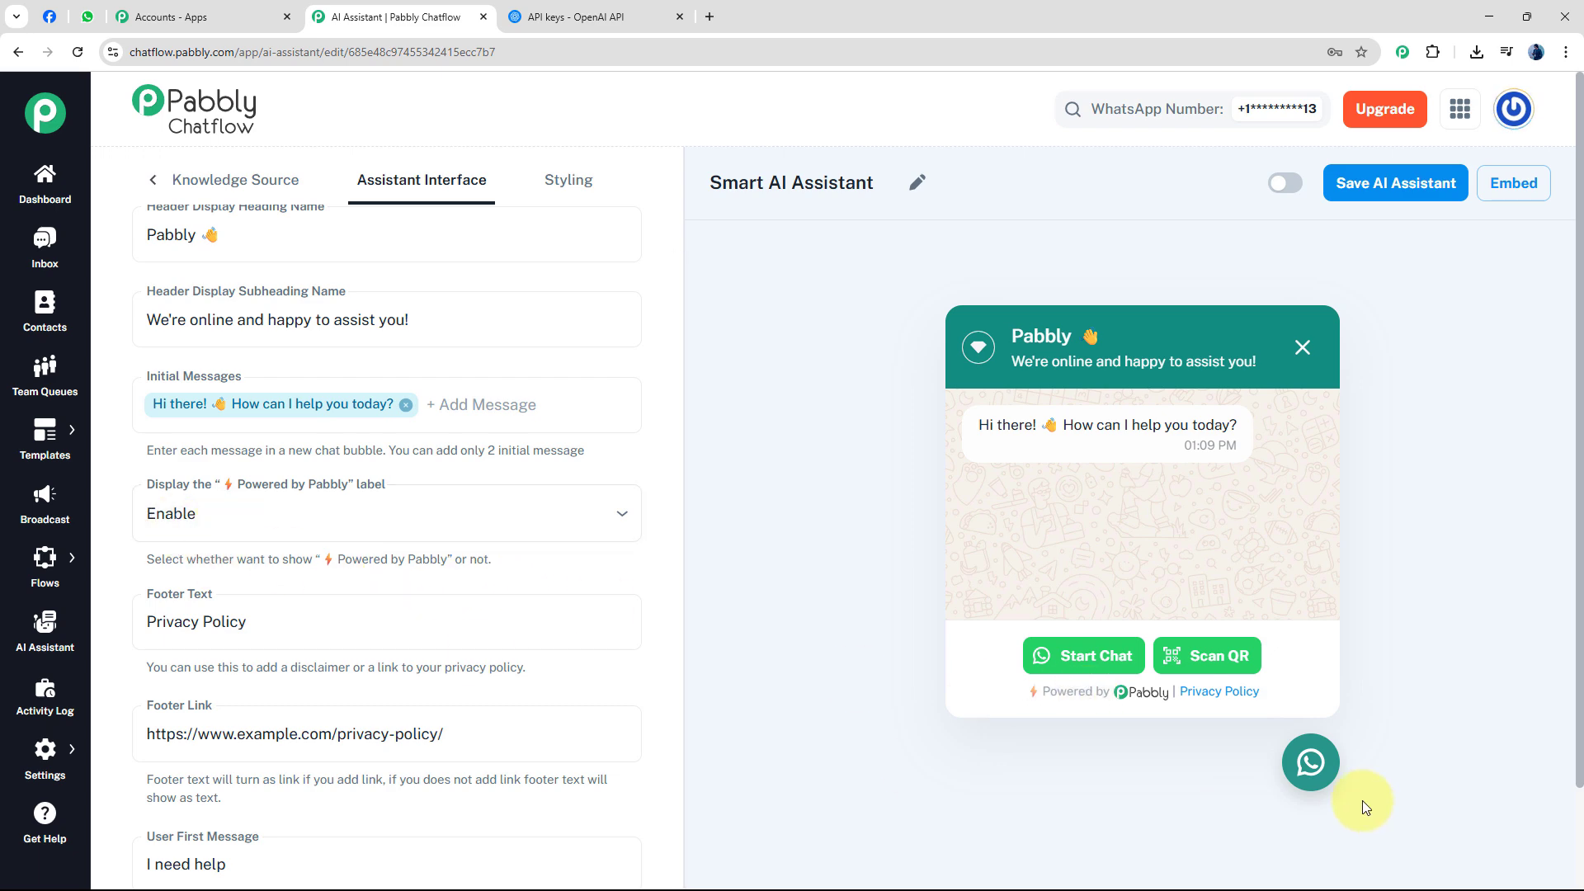
left_click(268, 517)
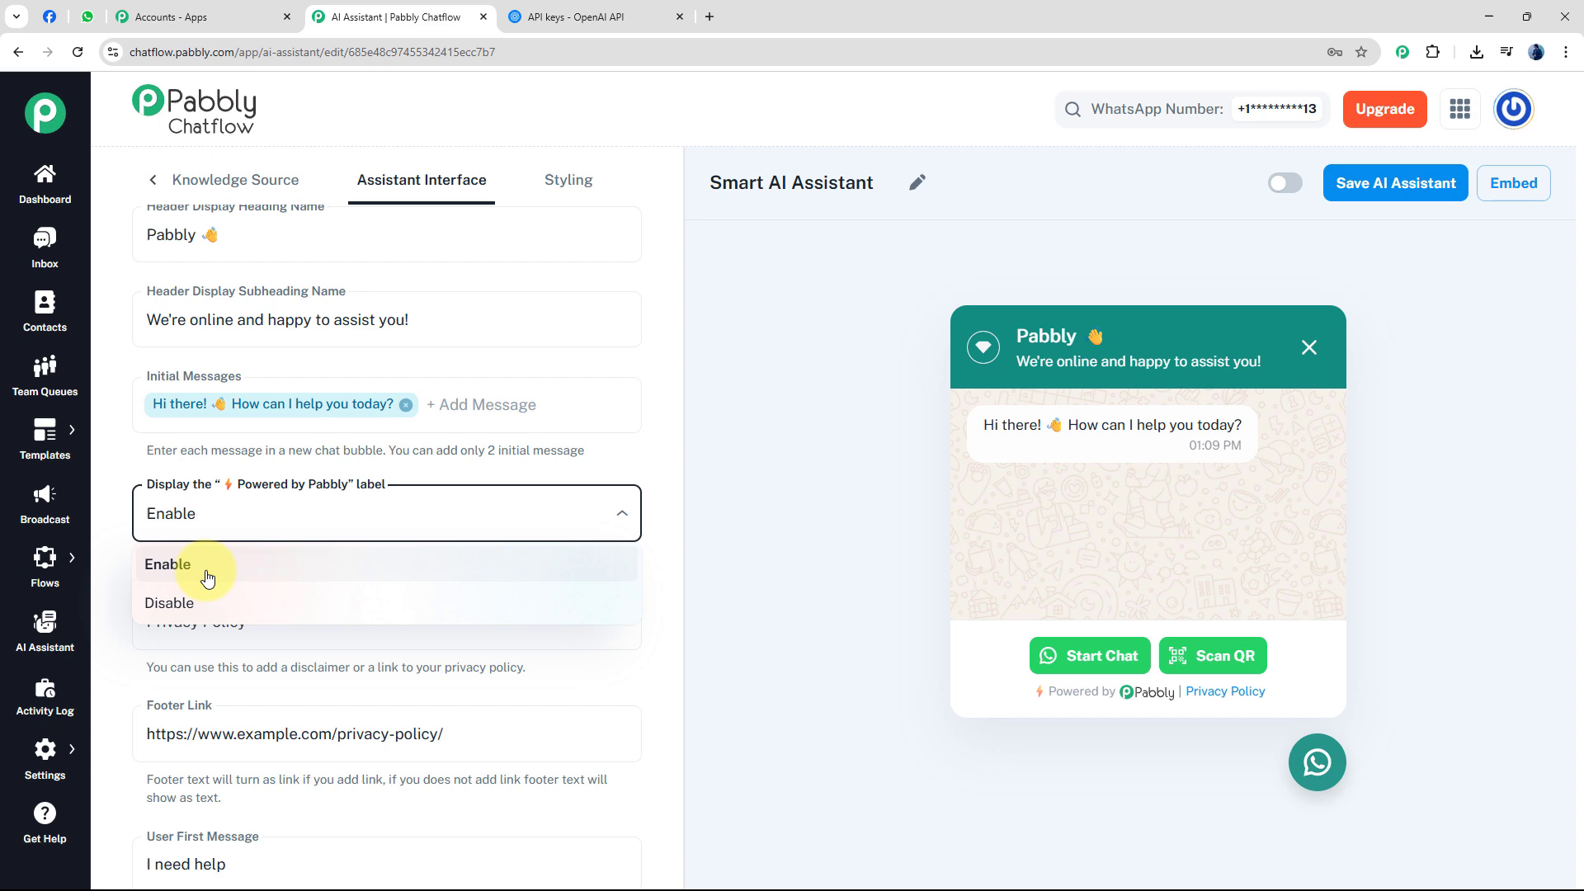
left_click(169, 602)
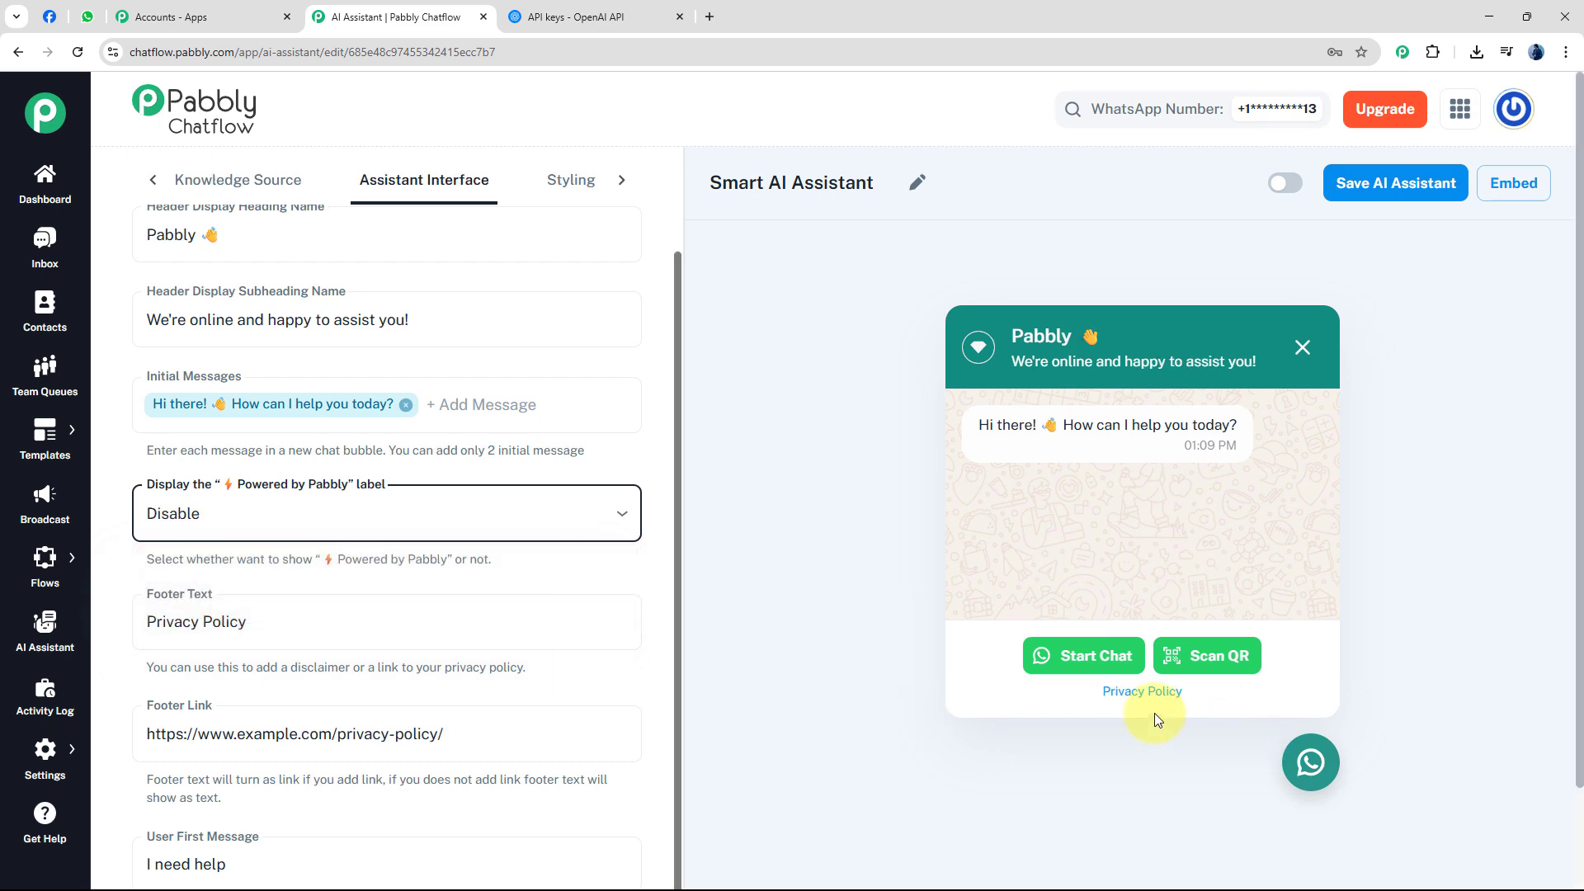
left_click(443, 510)
left_click(202, 561)
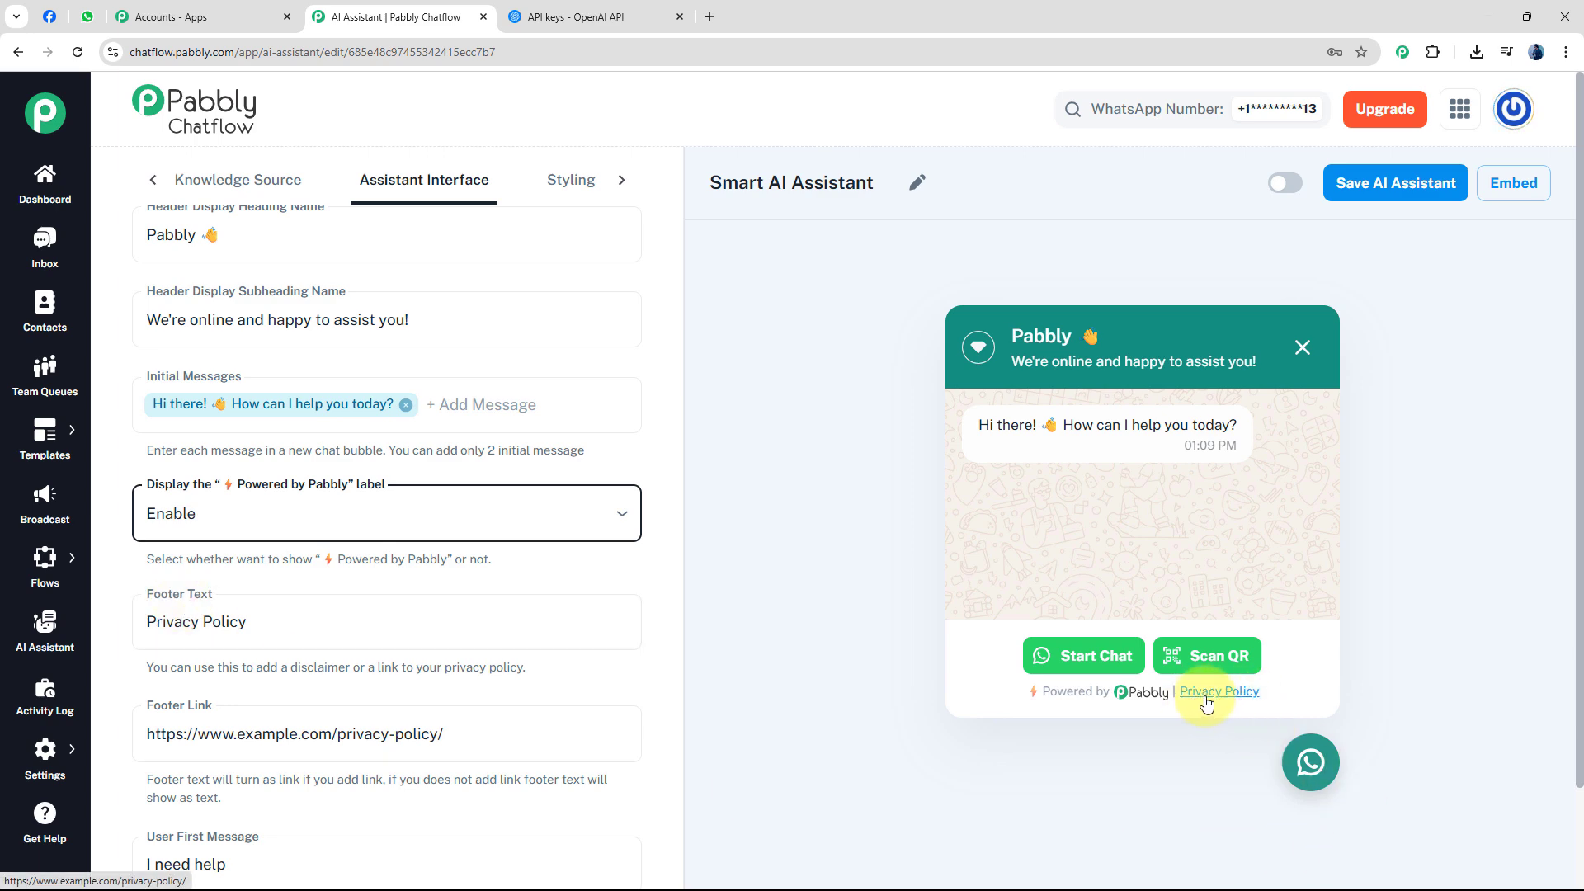
Examine the Footer Text, Footer Link and User First Message fields and the footer's privacy policy link in the chat preview
left_click_drag(255, 622, 138, 622)
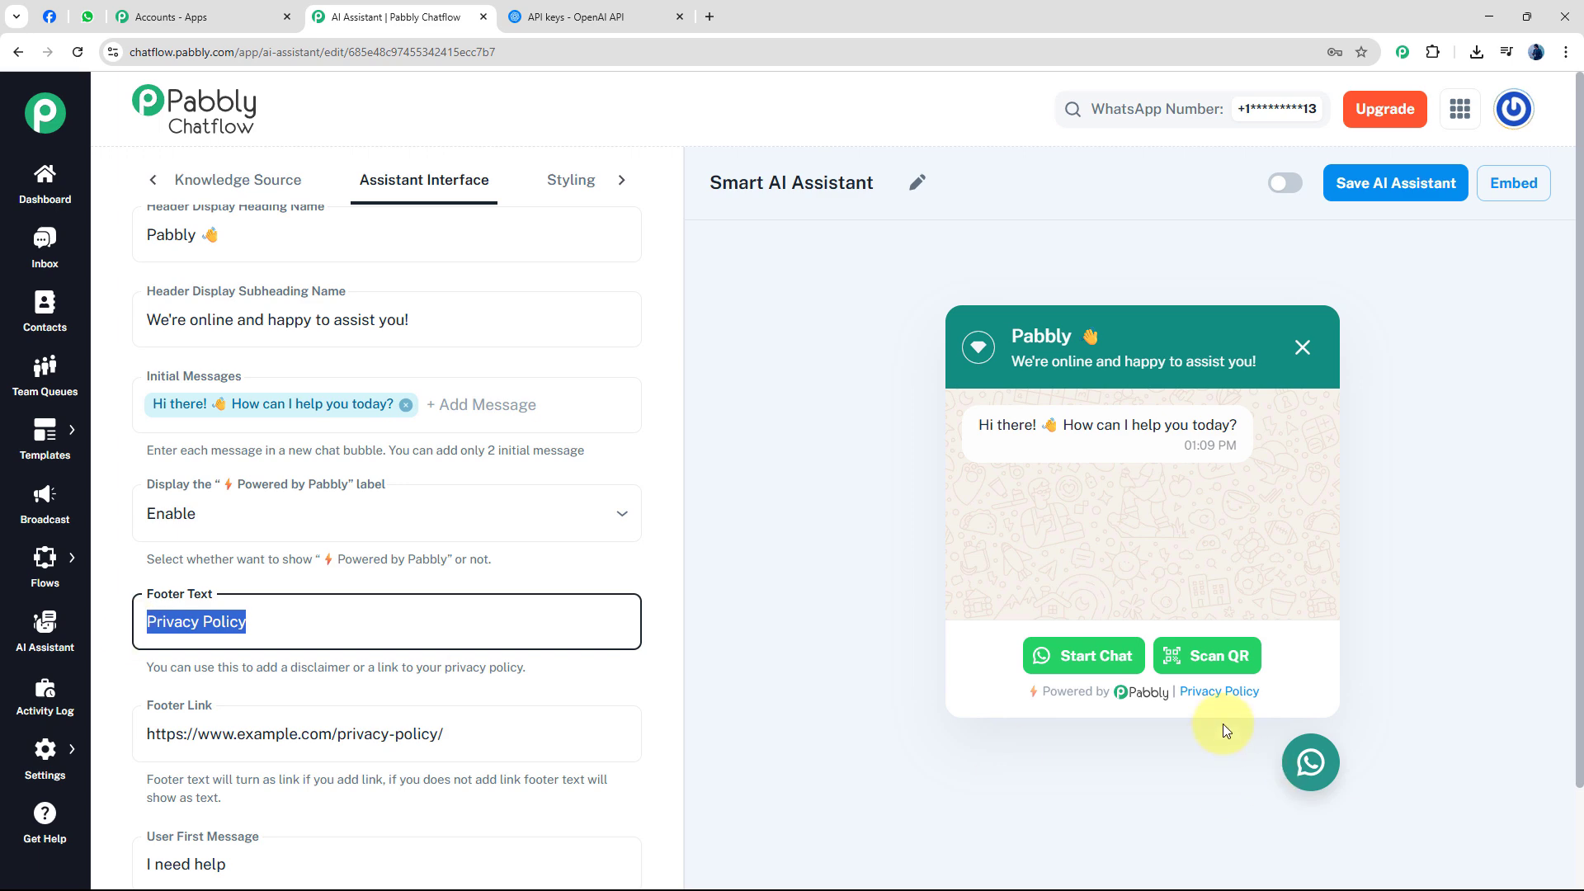
left_click(437, 622)
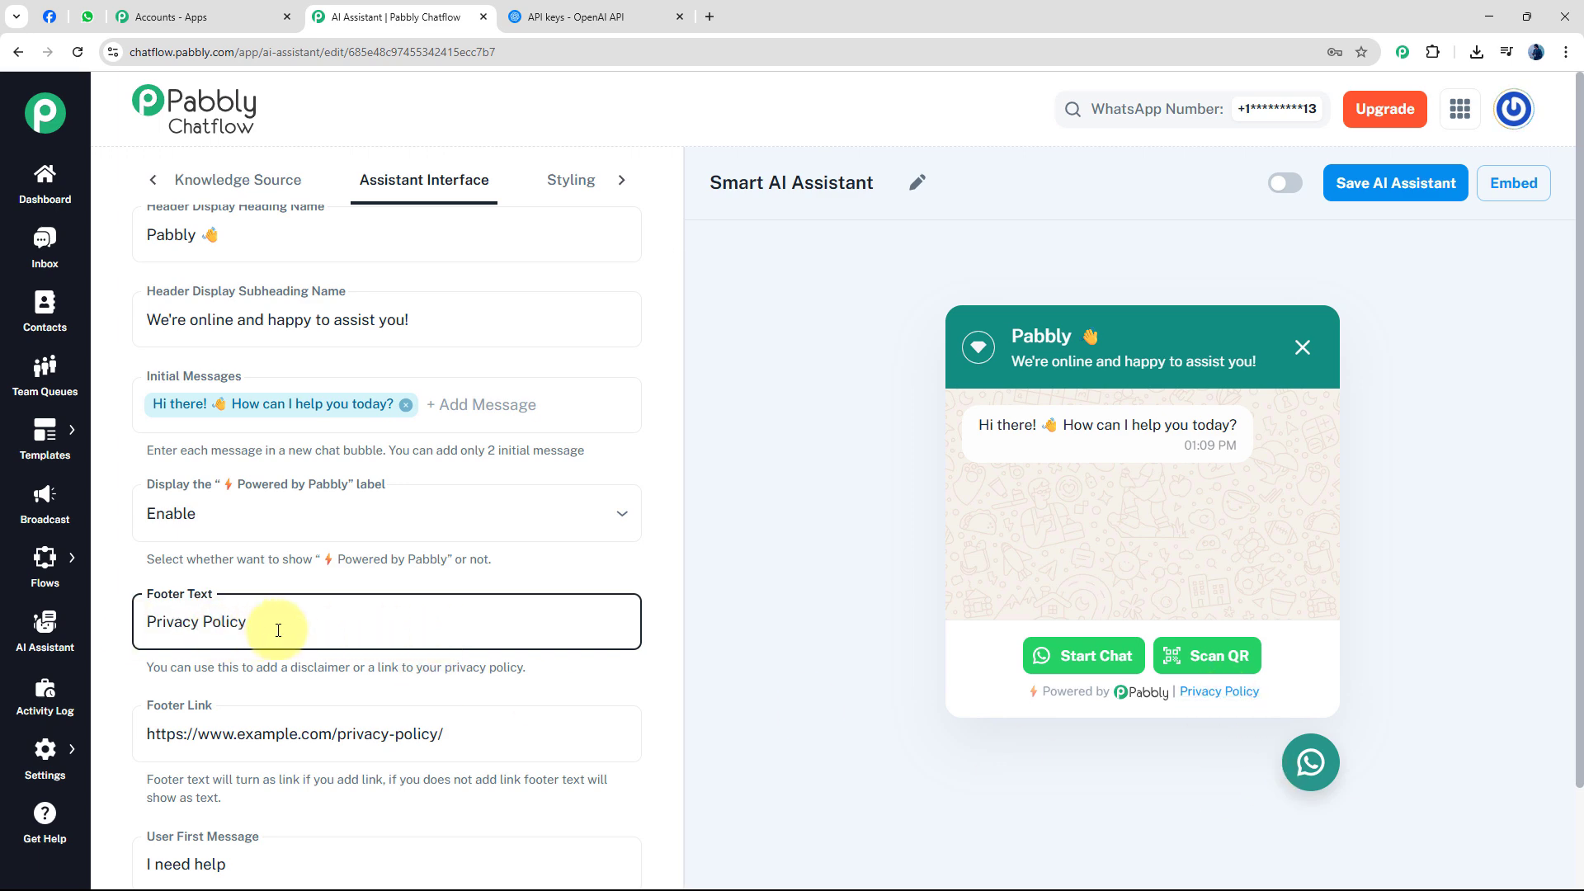
scroll(278, 630, "down", 2)
left_click(354, 618)
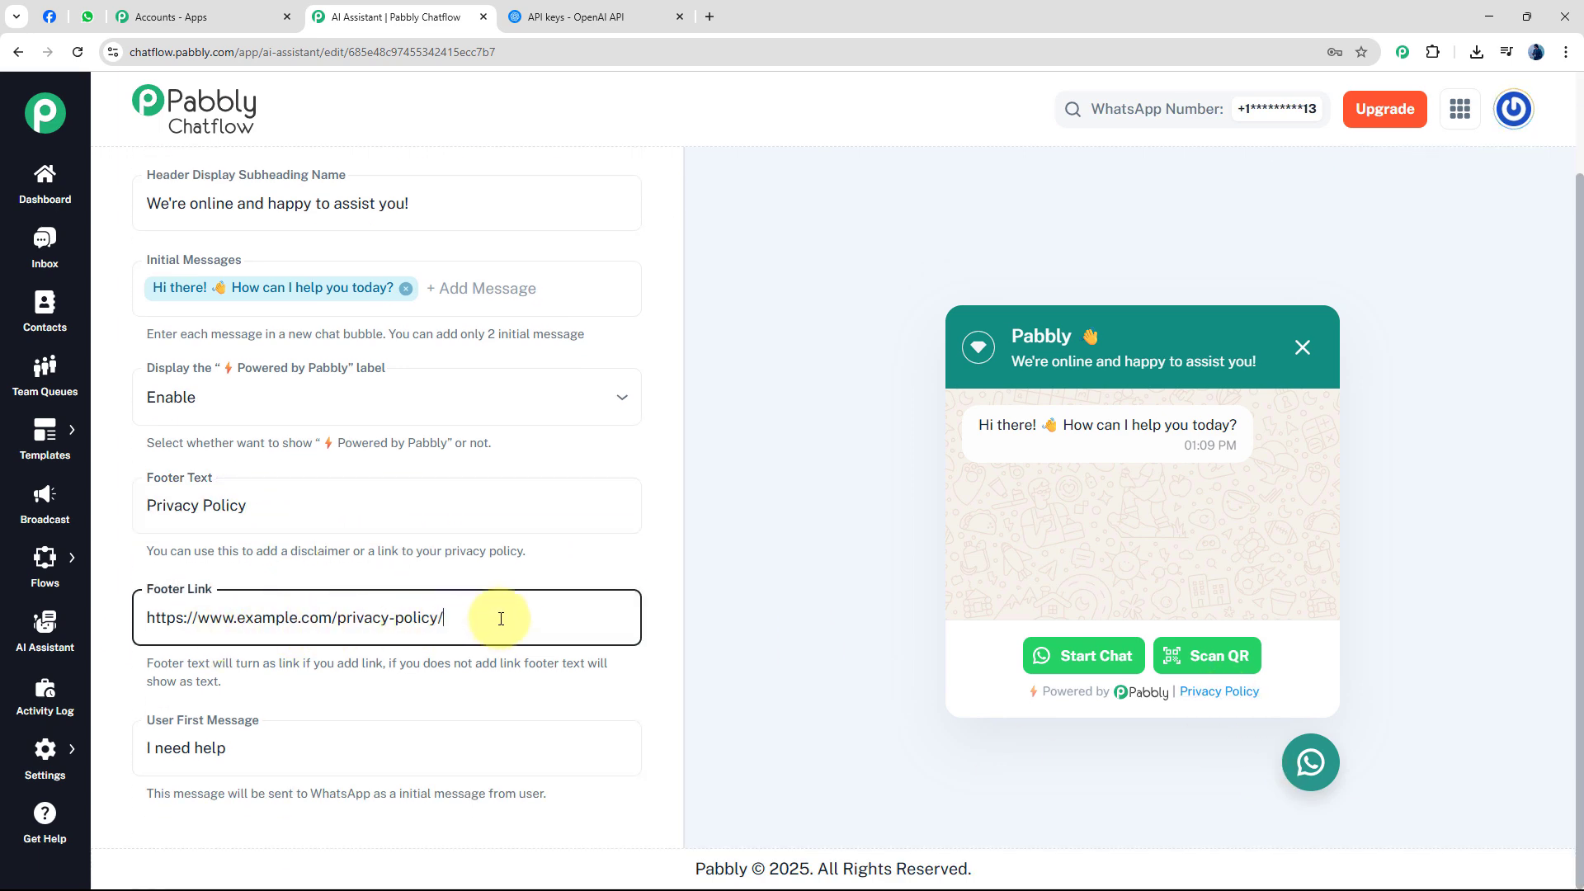
left_click_drag(501, 619, 103, 644)
left_click(275, 618)
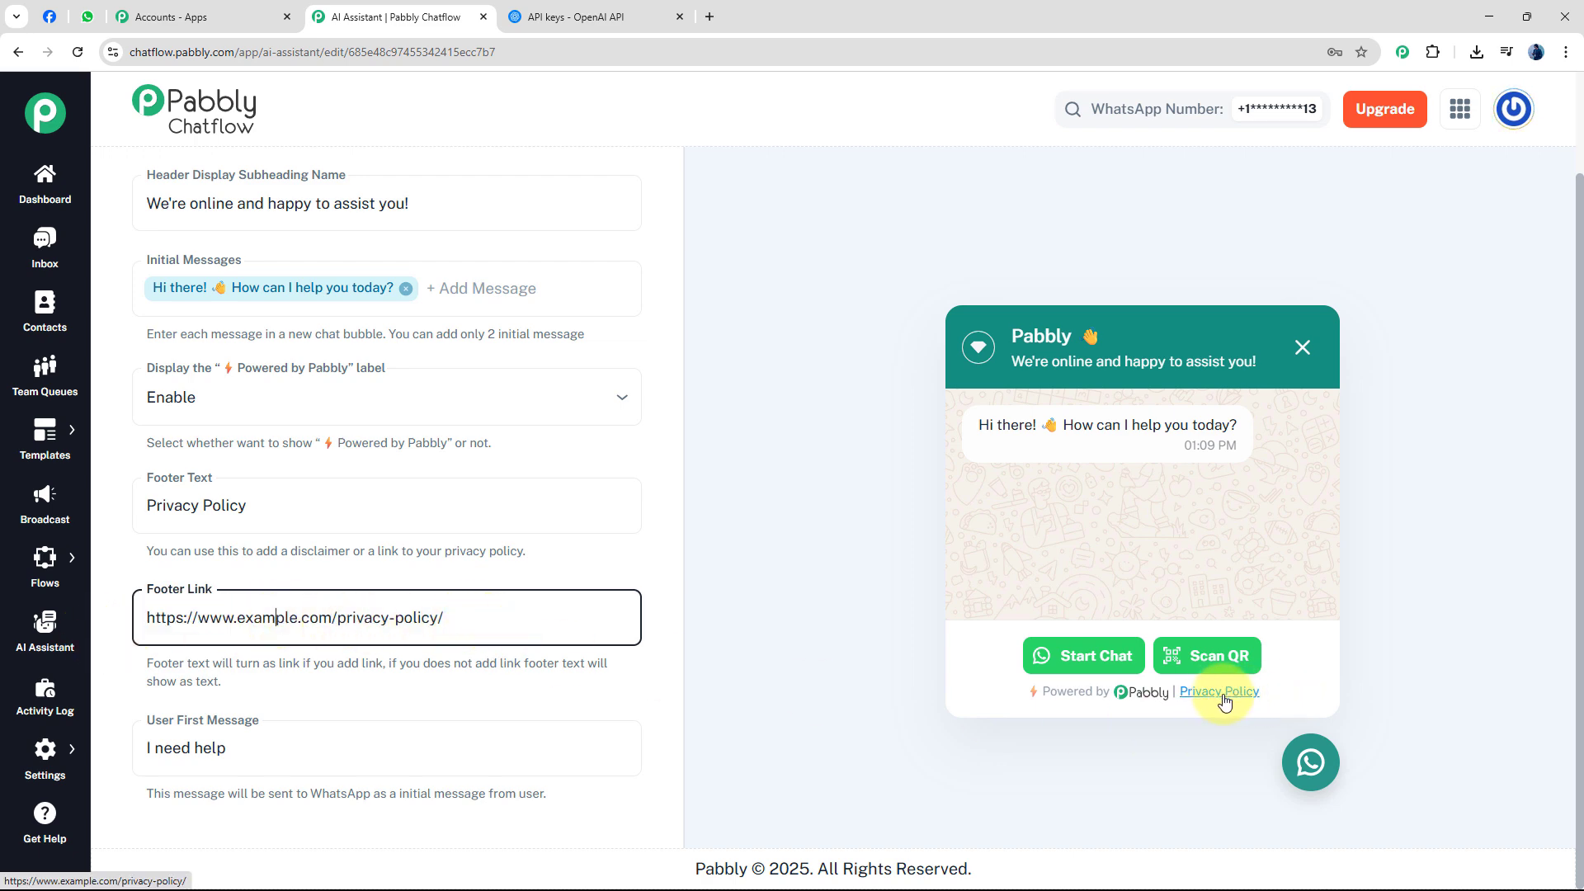
triple_click(492, 622)
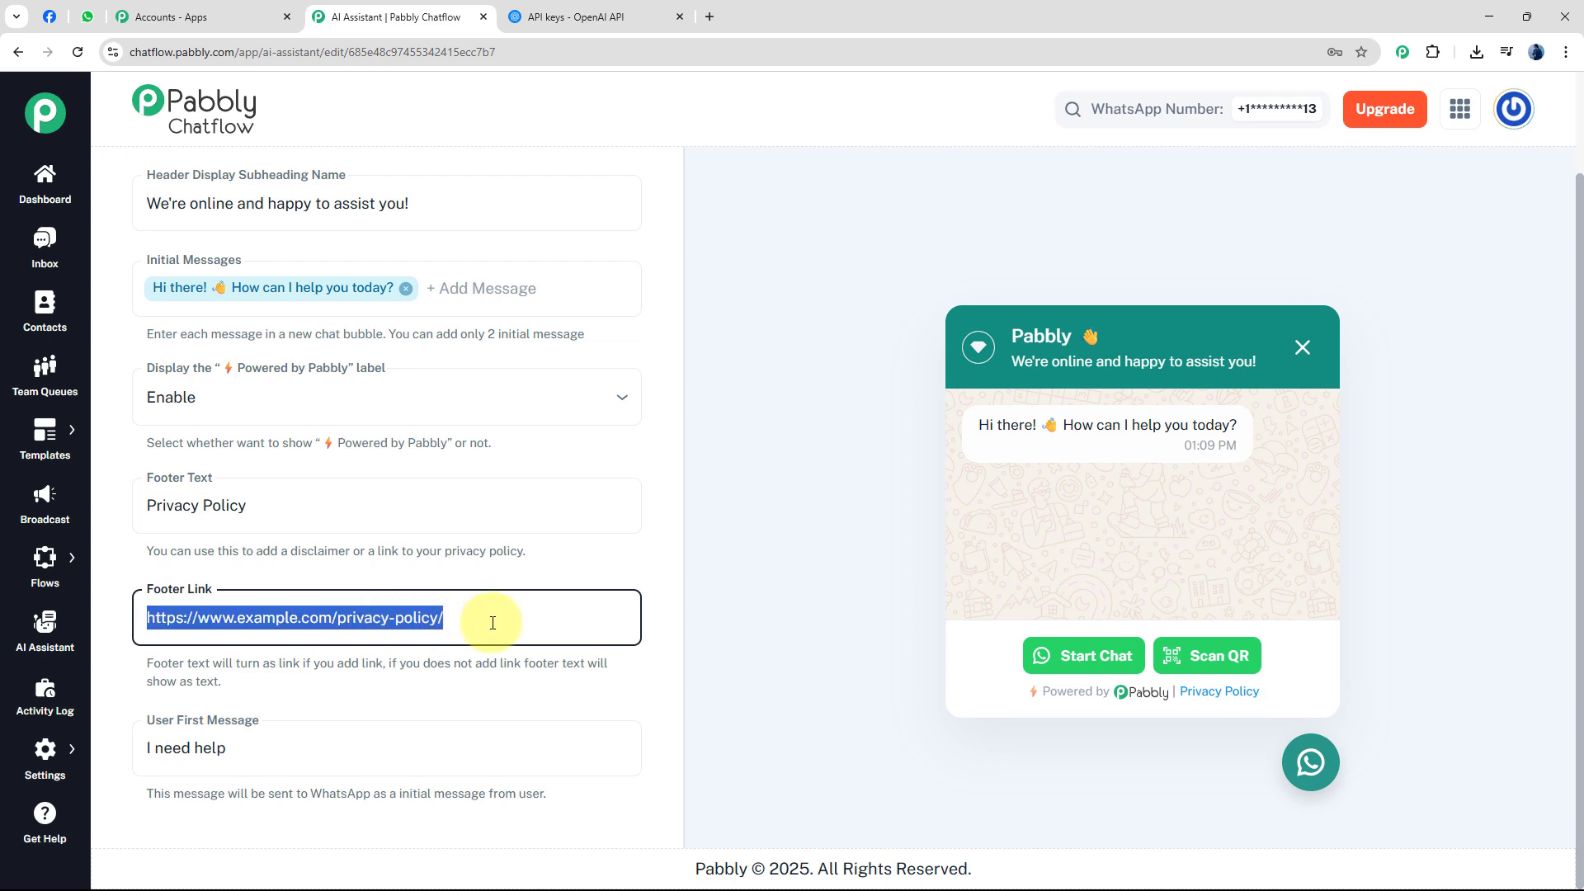
left_click(492, 623)
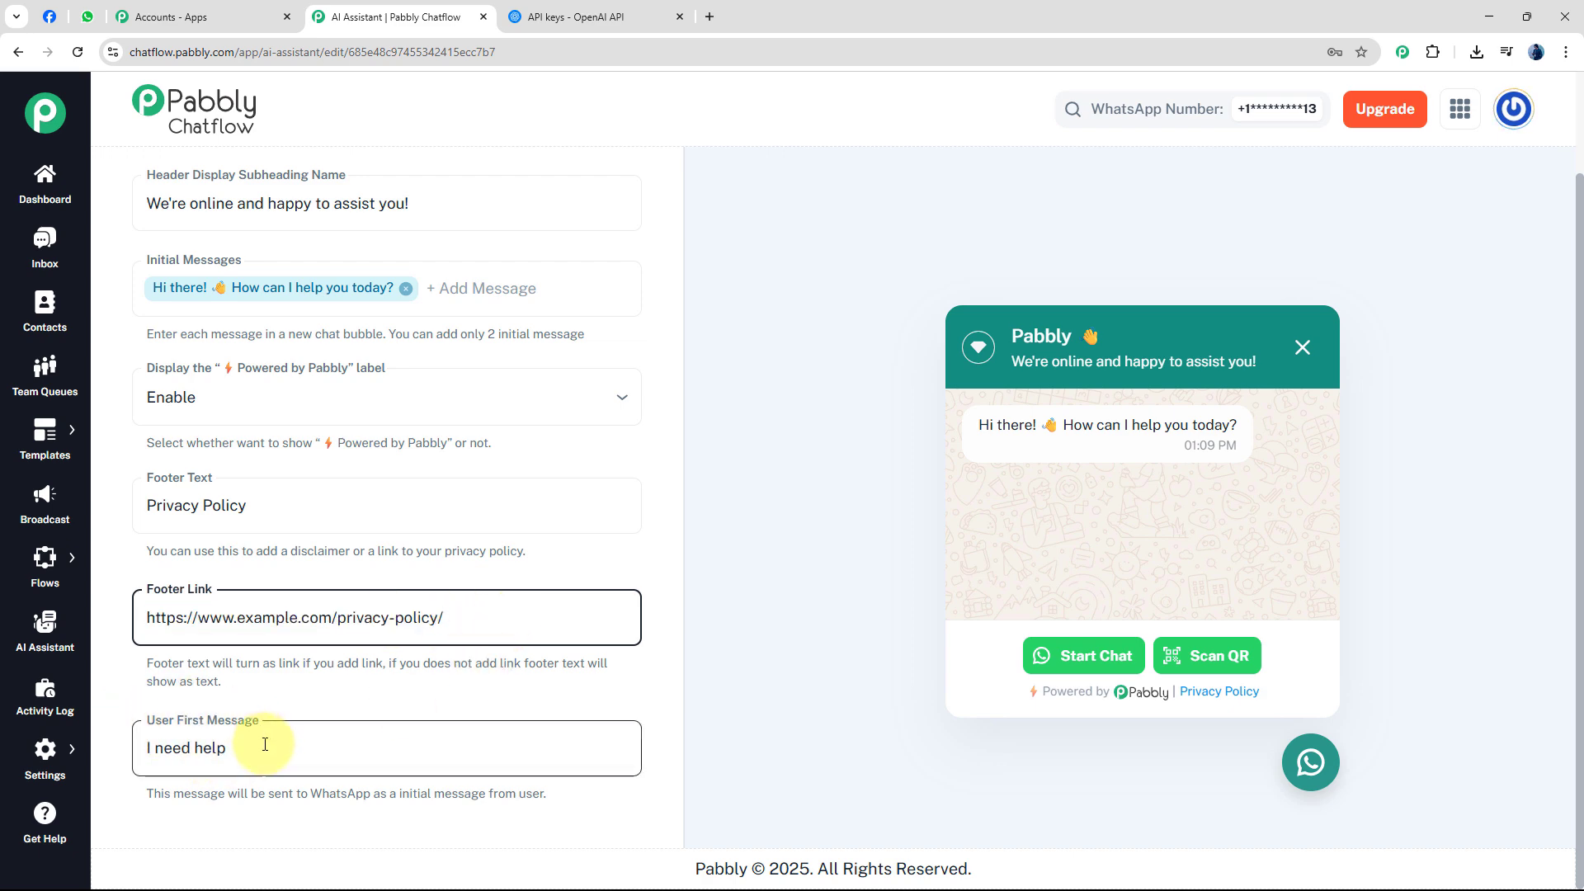
left_click(306, 753)
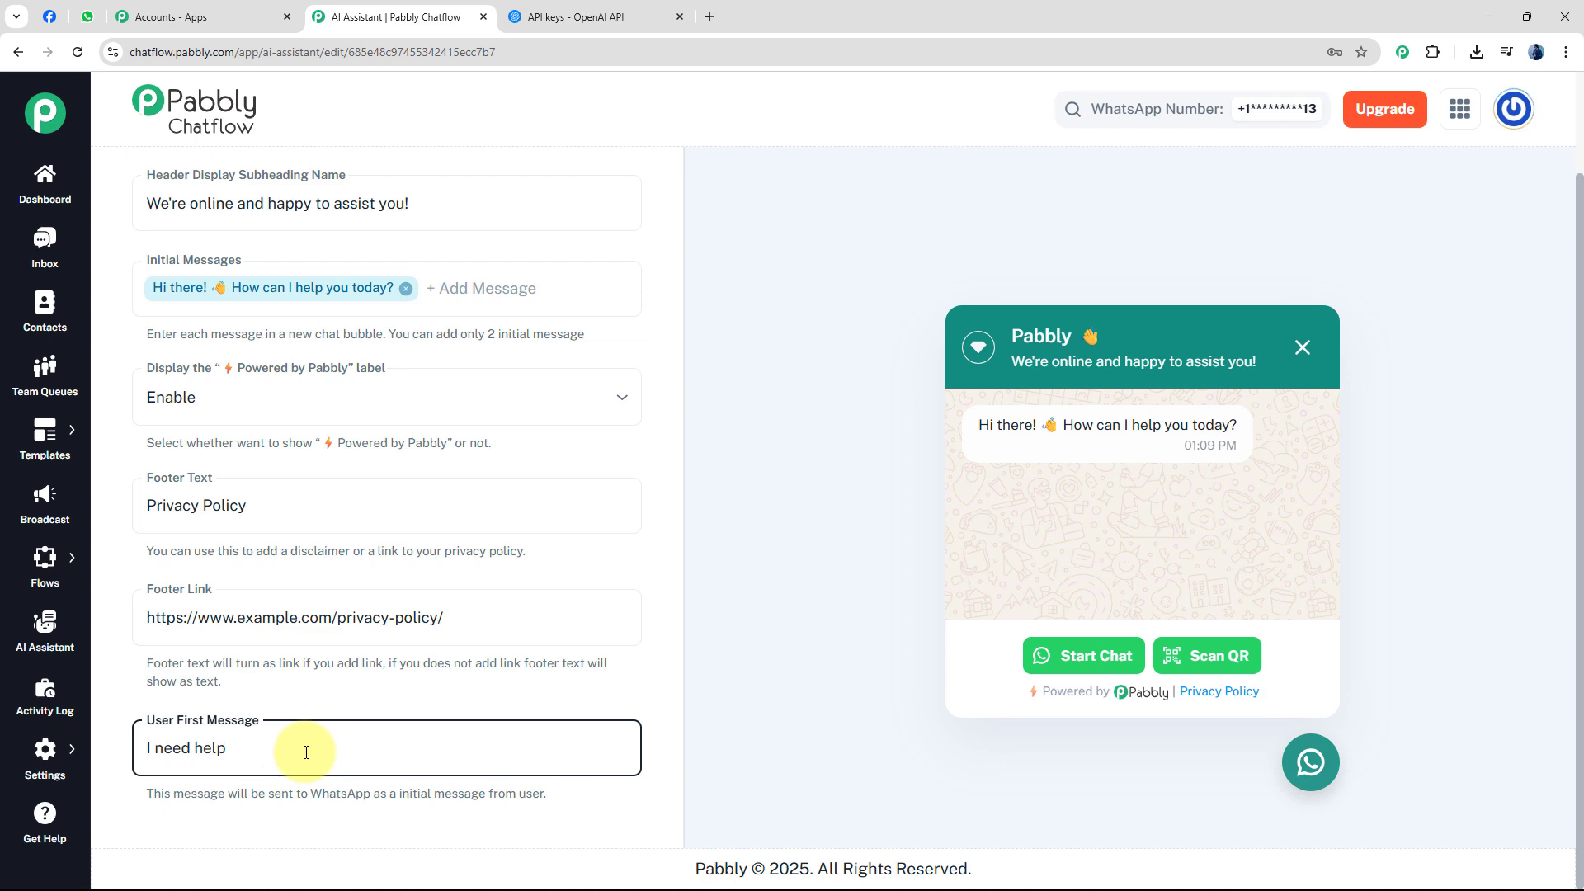
Open the Styling settings and review the theme mode, assistant shape, colors and picture upload options
scroll(759, 520, "up", 2)
scroll(577, 344, "up", 2)
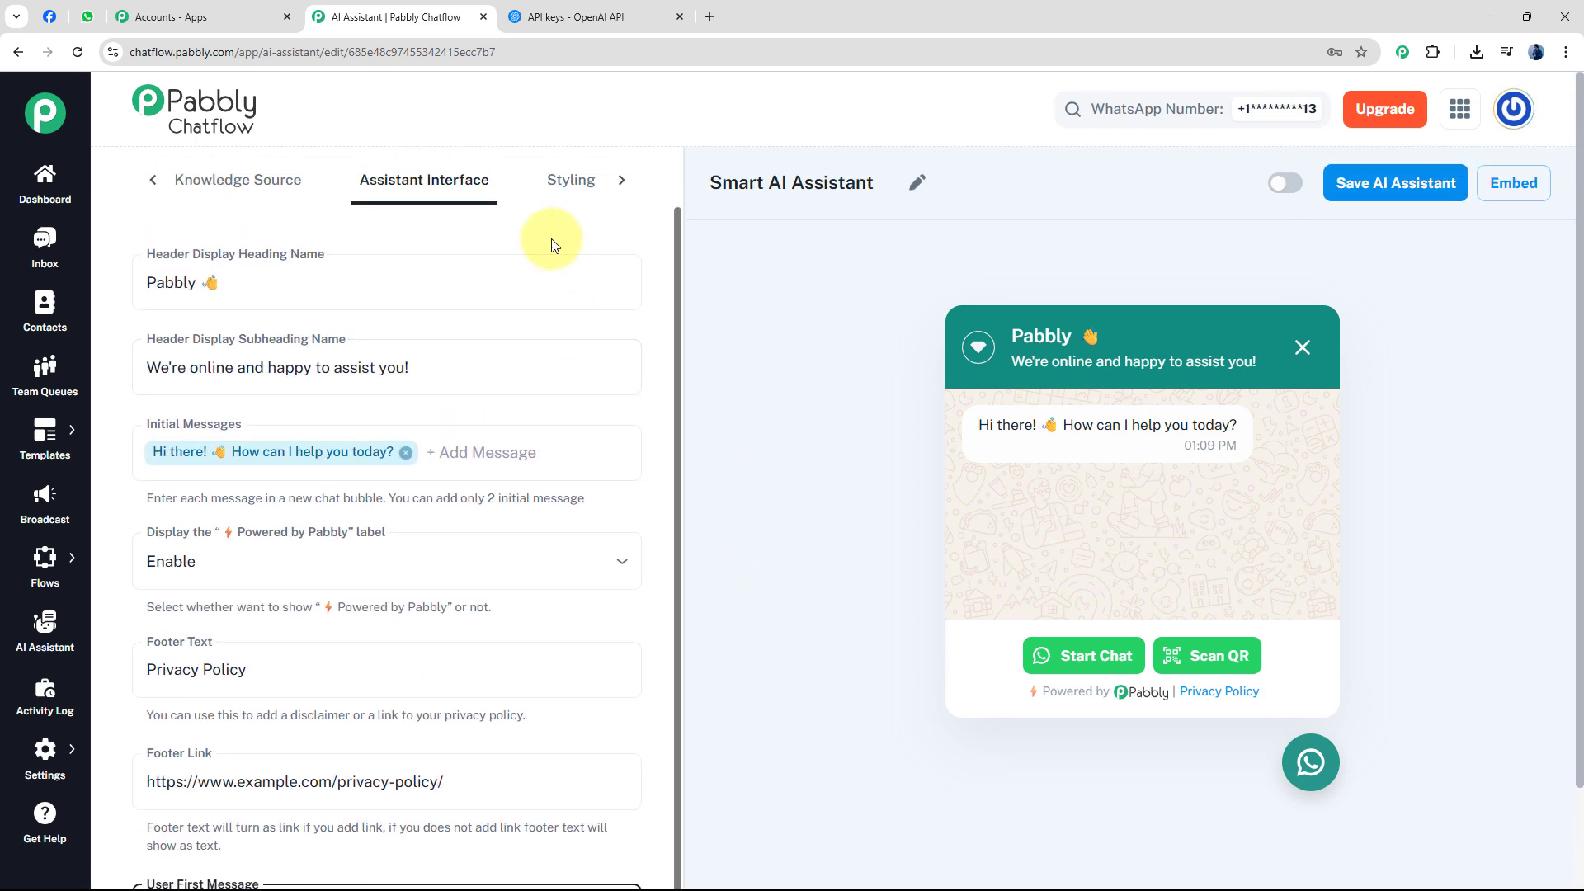
left_click(578, 183)
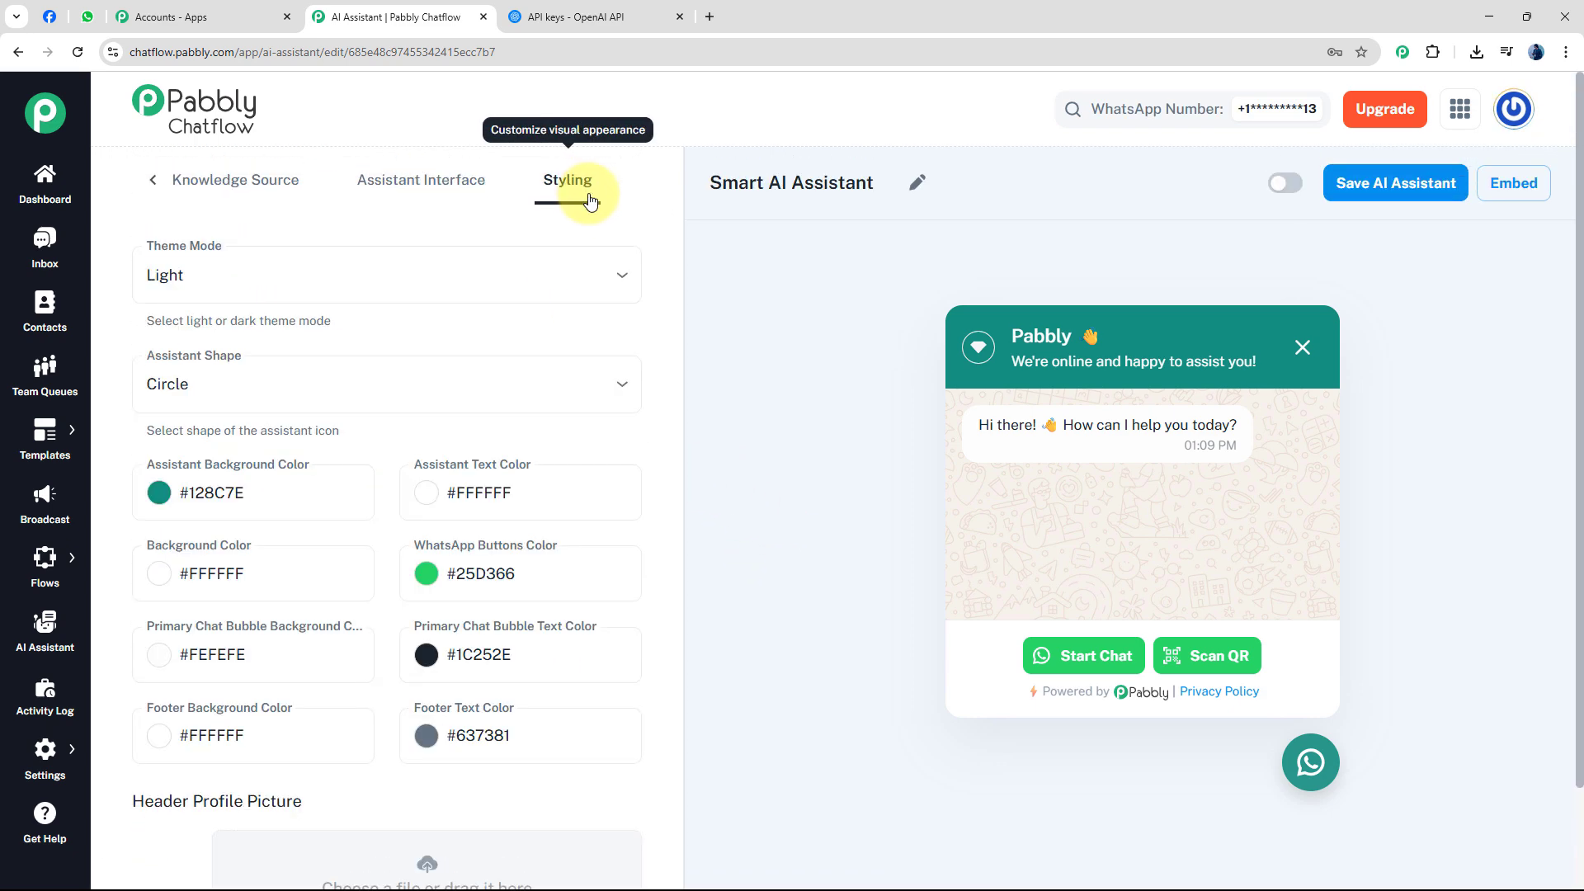
left_click(205, 274)
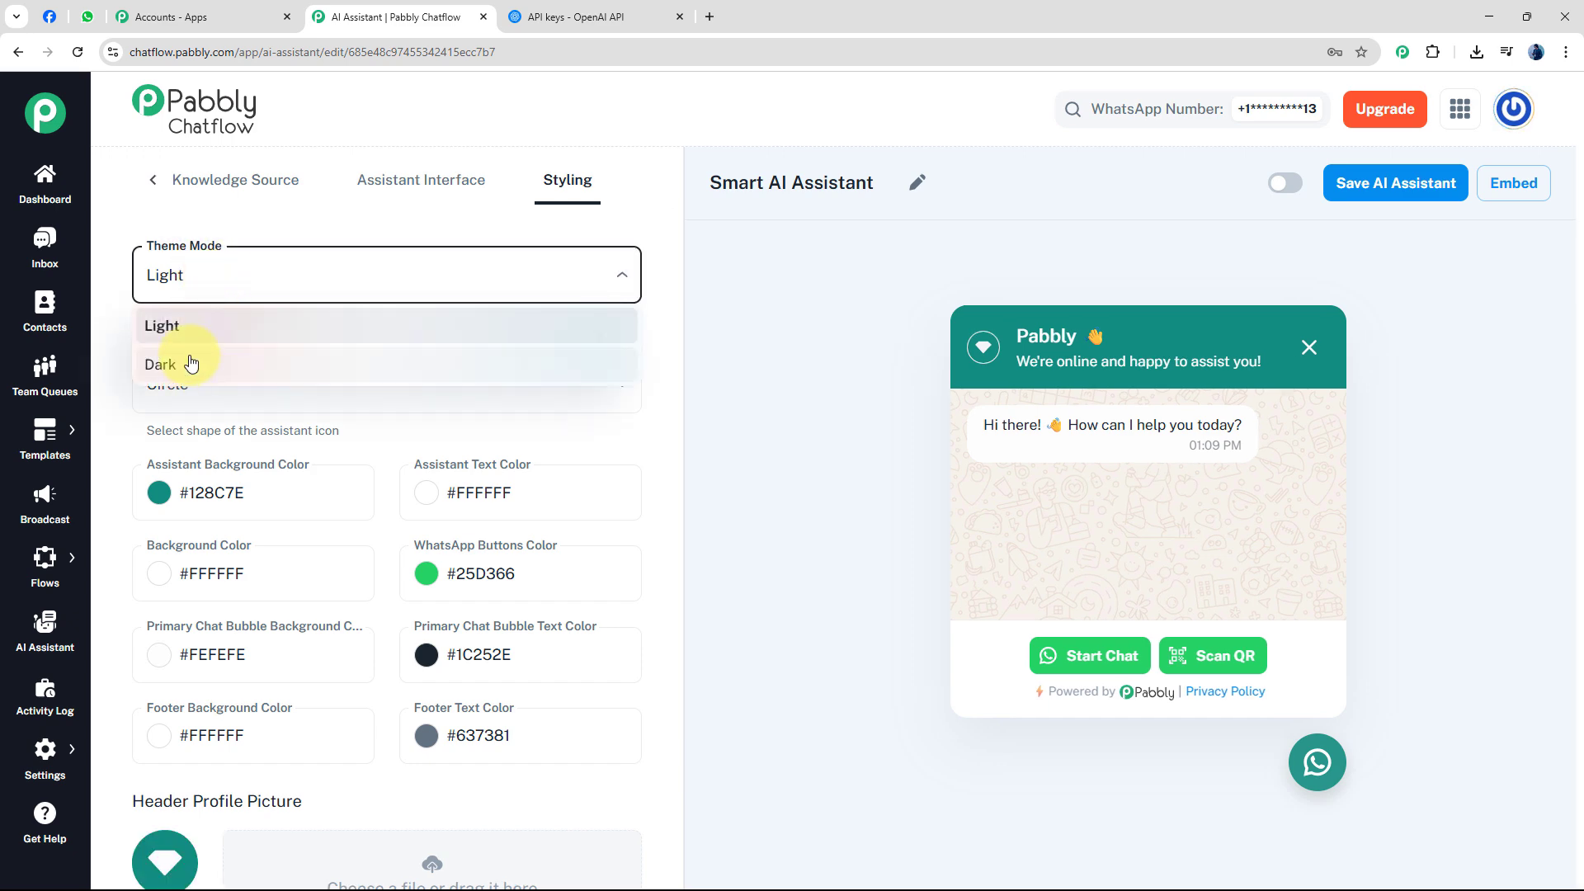
left_click(318, 227)
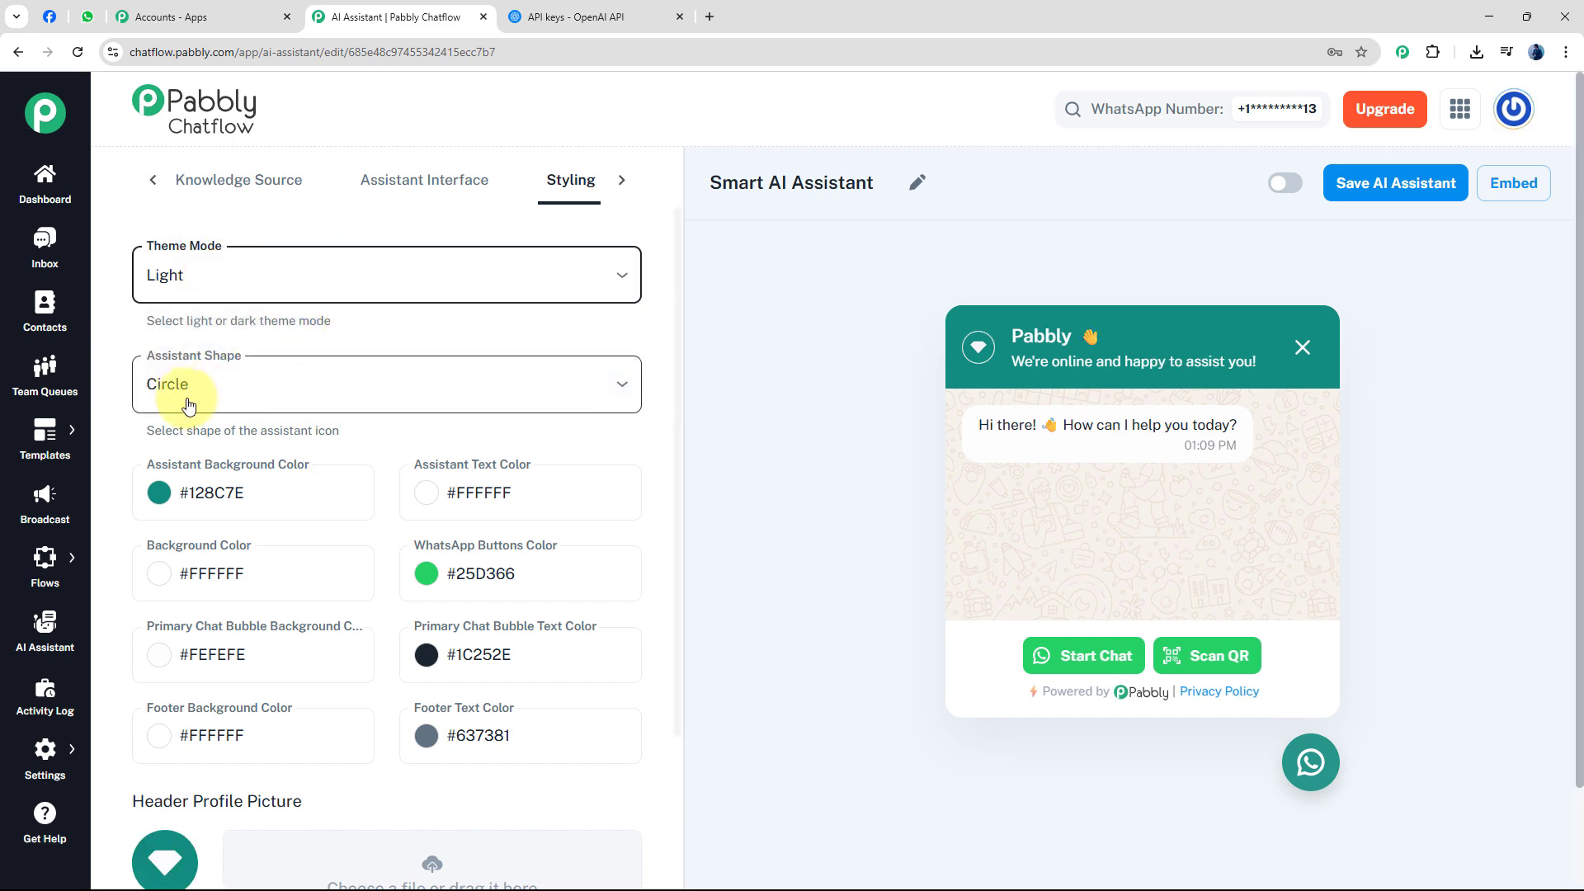
left_click(264, 396)
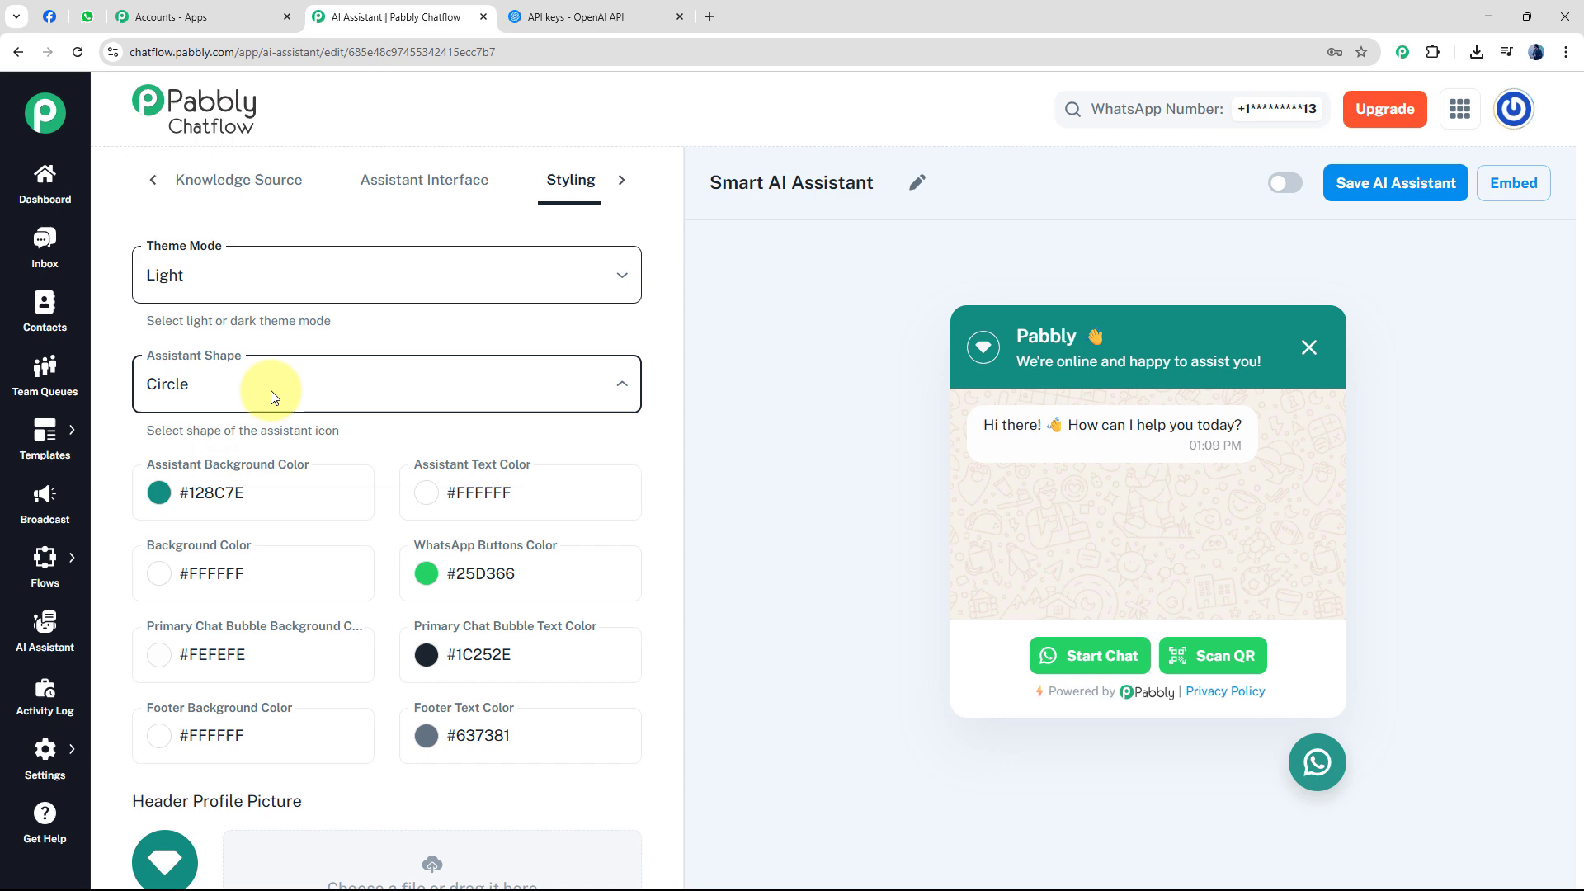
left_click(135, 325)
scroll(304, 501, "down", 5)
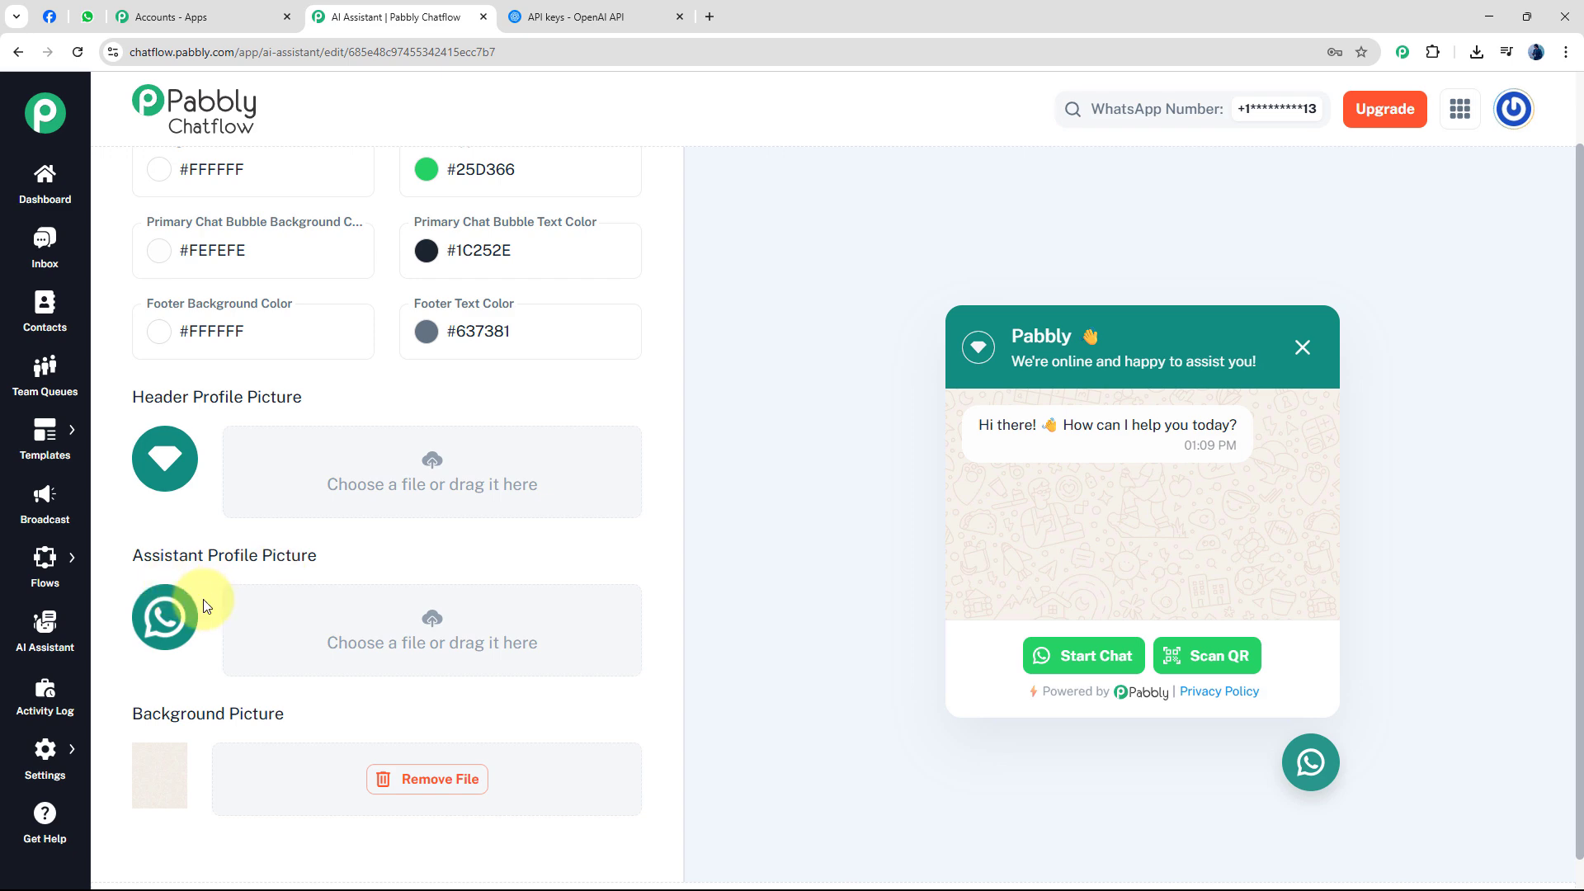
scroll(483, 643, "down", 1)
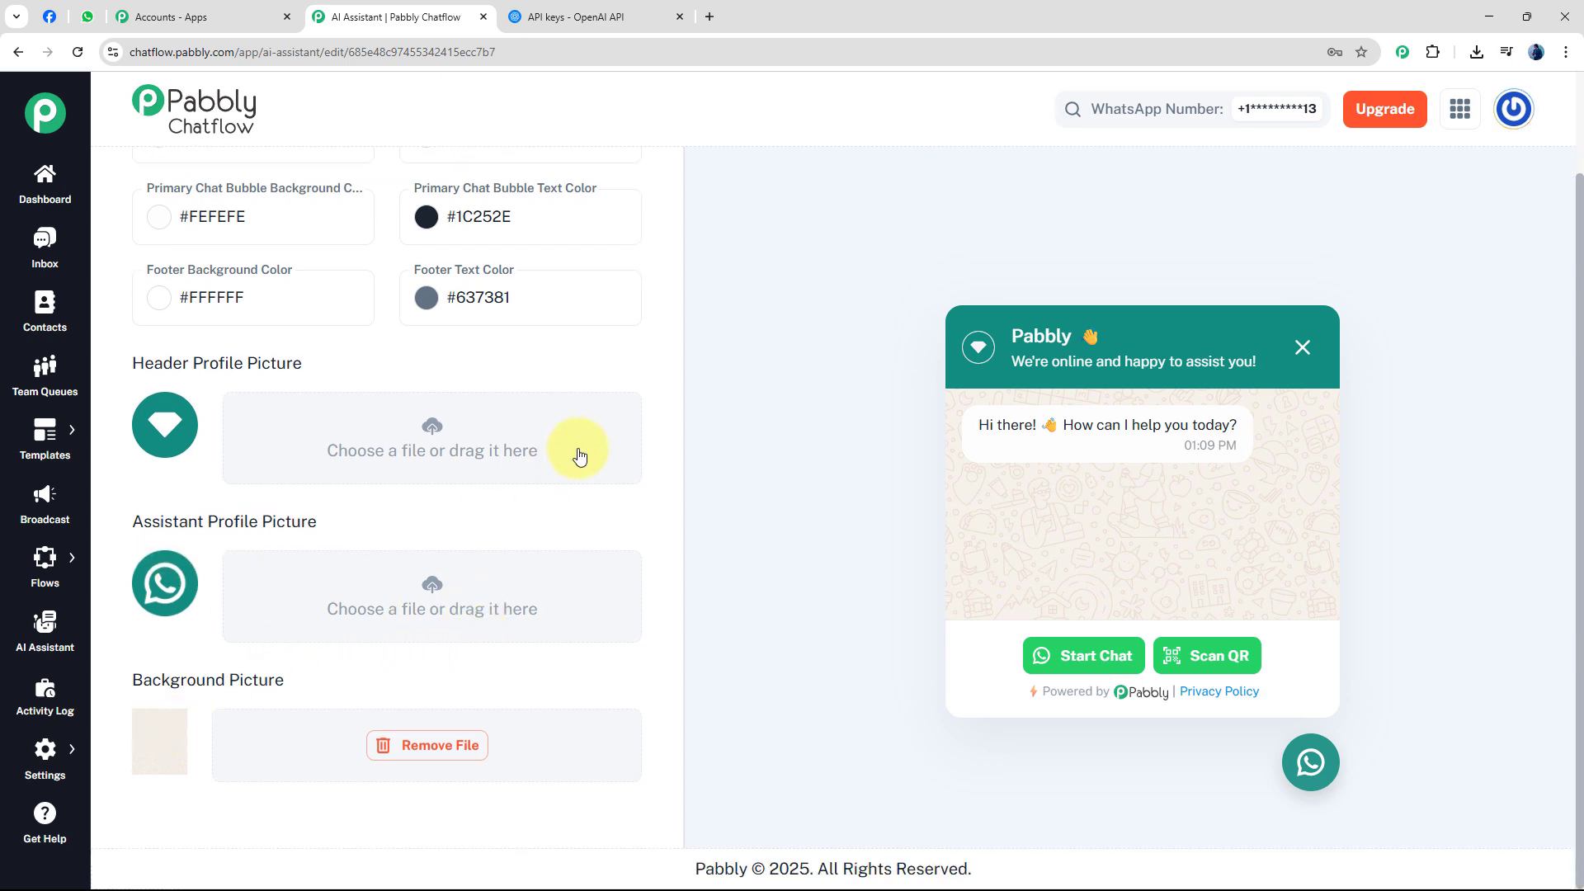
scroll(576, 449, "up", 4)
scroll(379, 247, "up", 2)
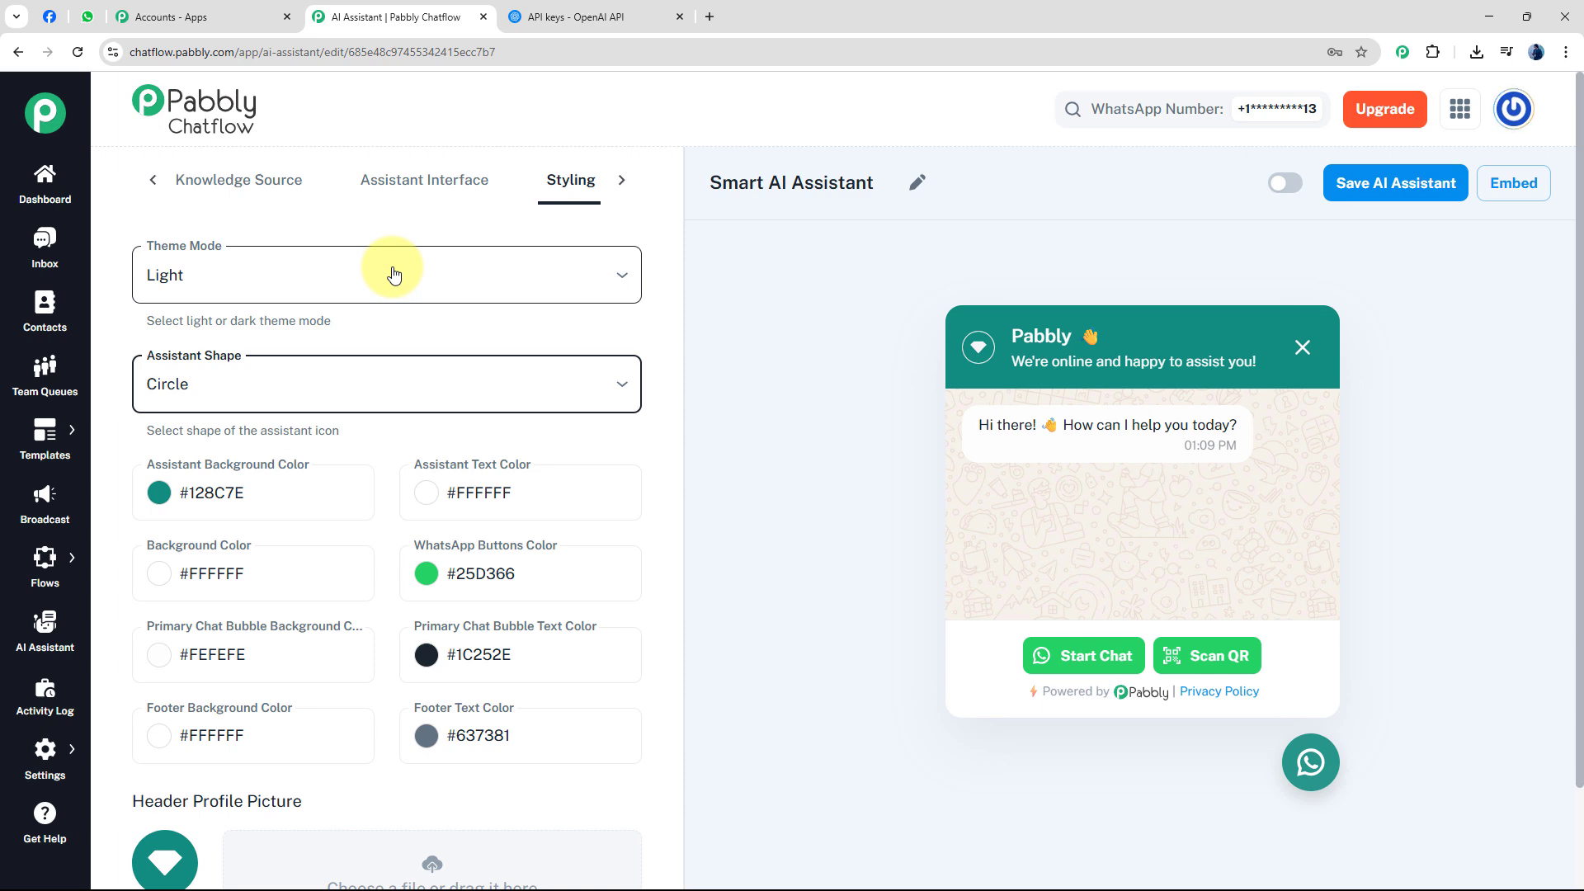
Activate the Smart AI Assistant and save it, dismissing the notification
left_click(1286, 184)
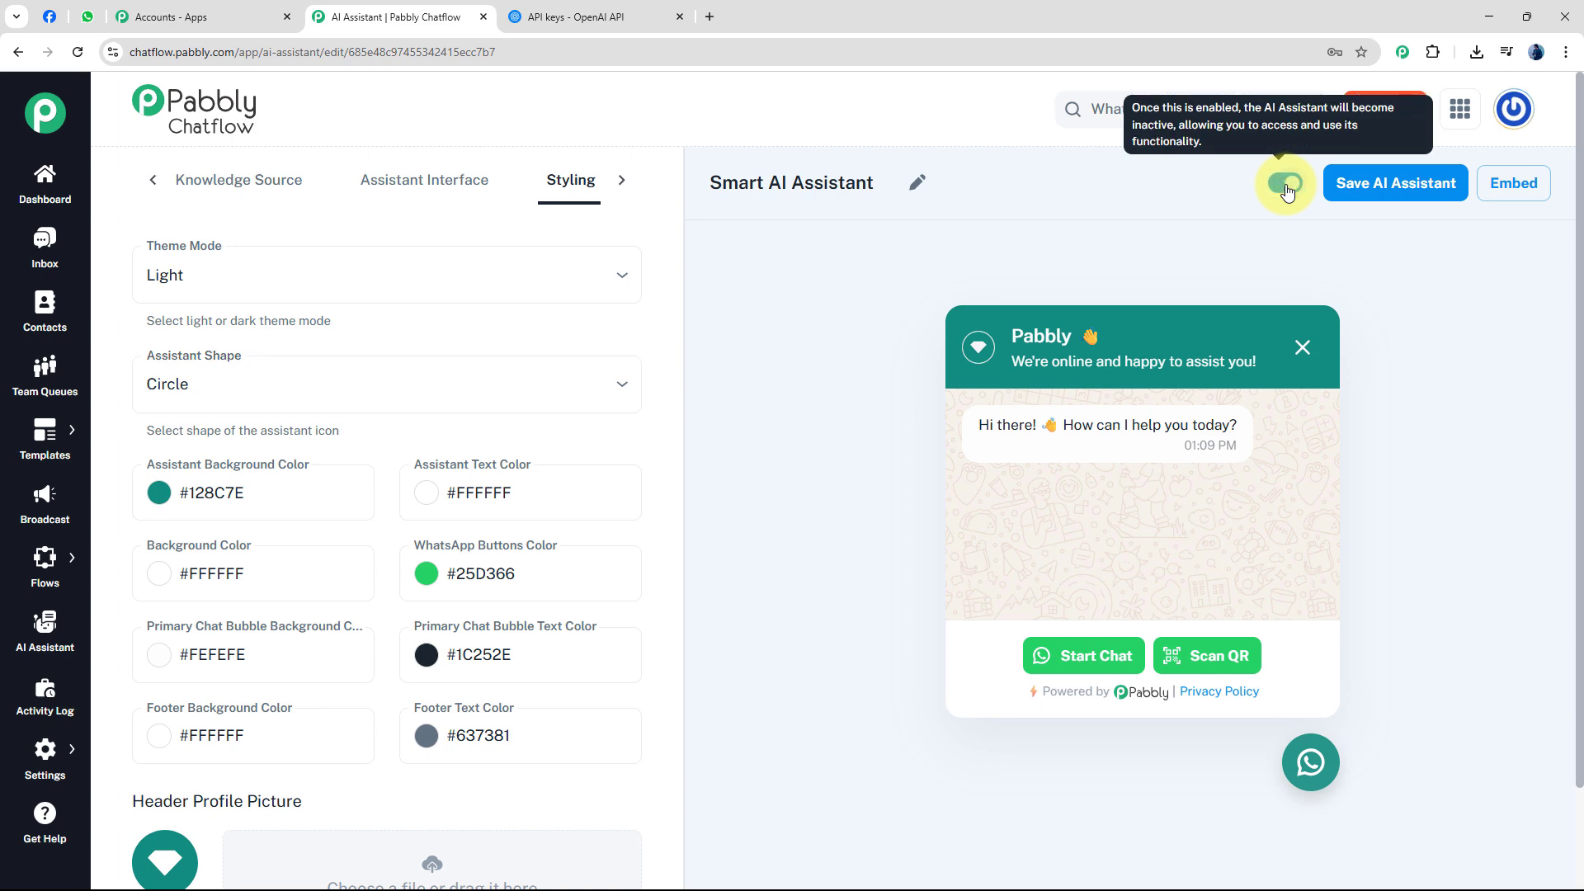
left_click(1389, 187)
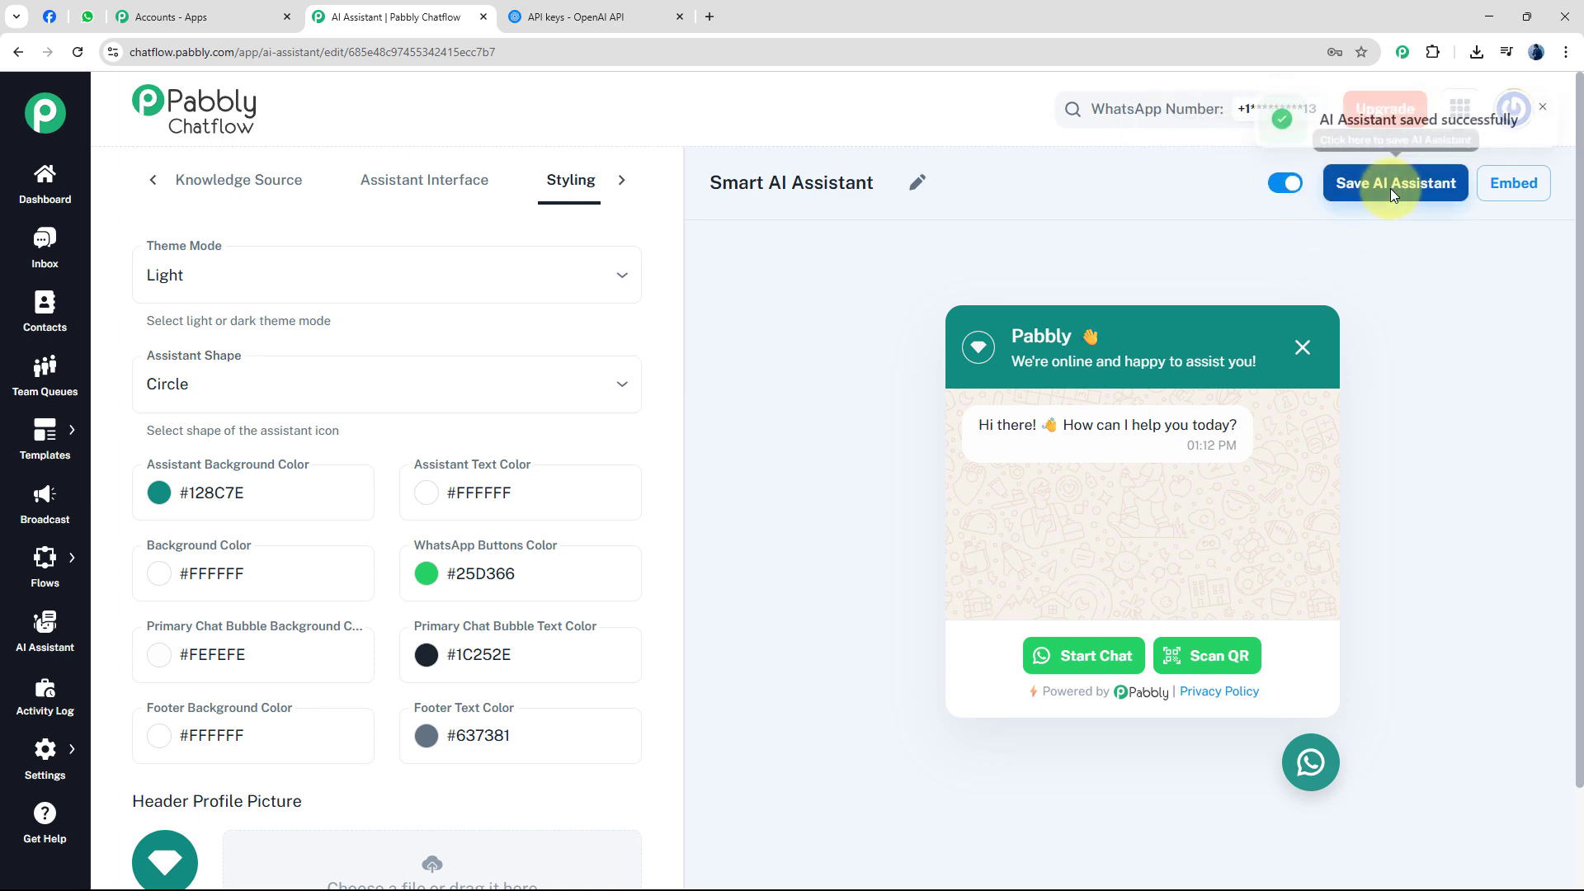
left_click(1542, 120)
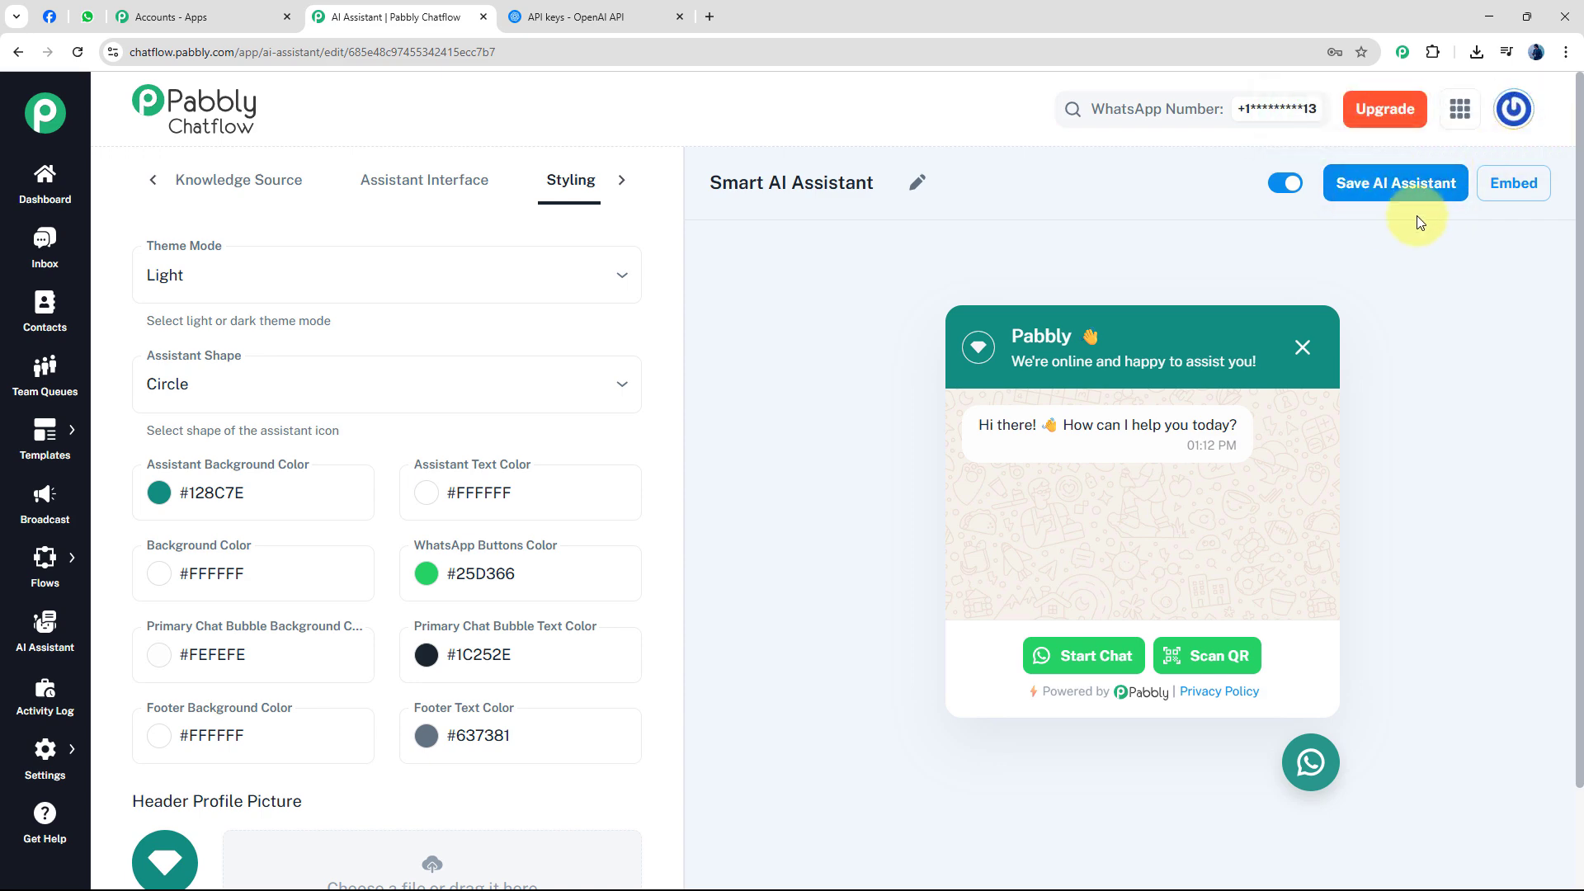
Open the assistant's embed options, copy the Script embedding code, and close the dialog
left_click(1521, 195)
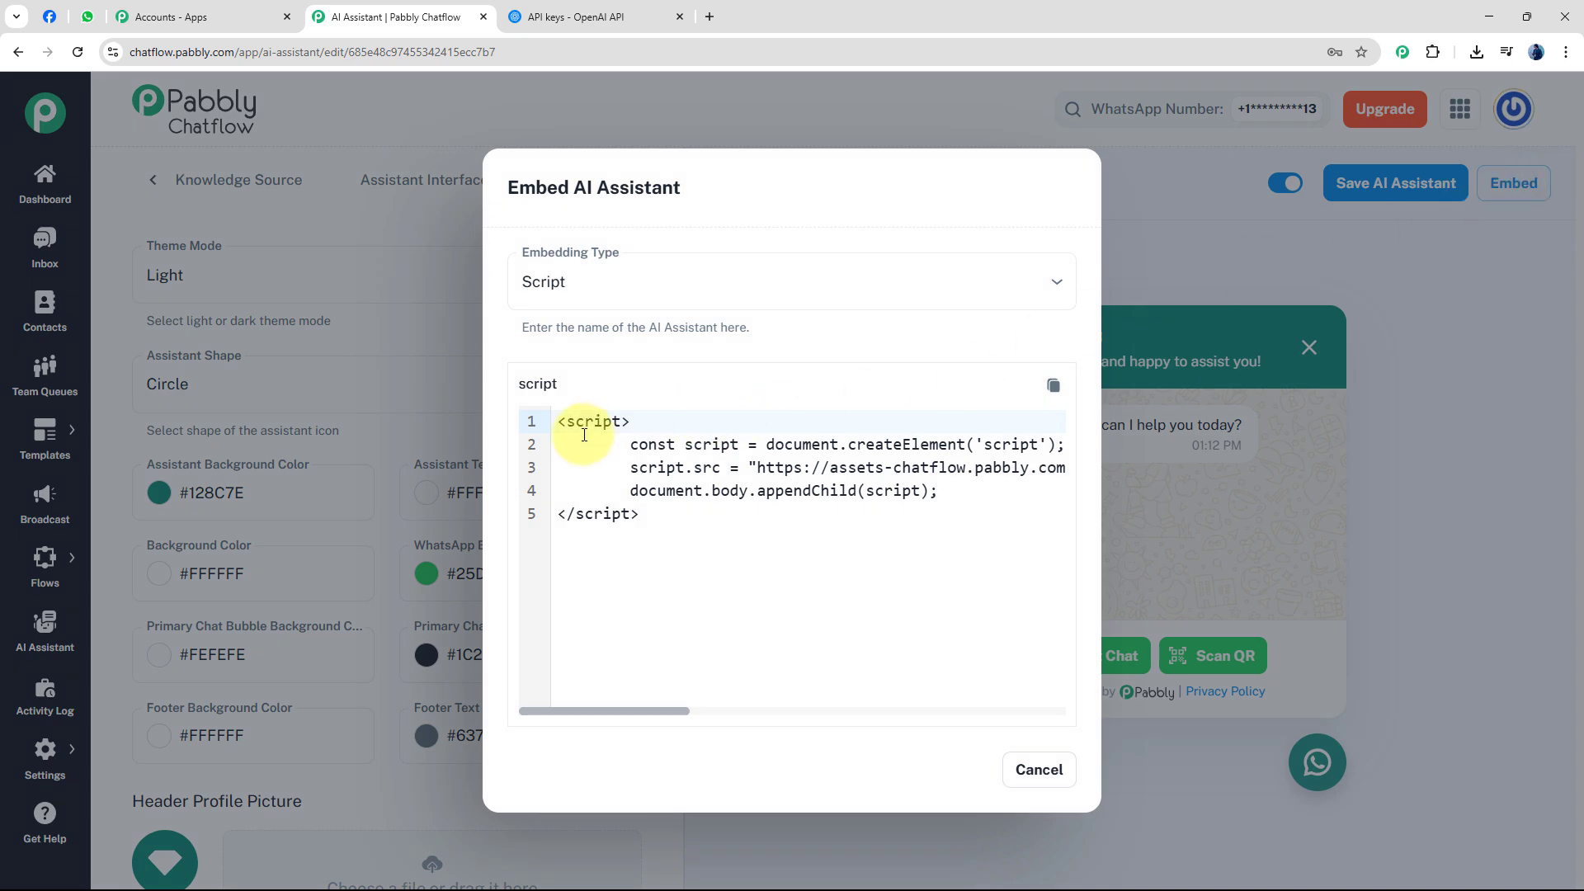
left_click_drag(561, 425, 647, 527)
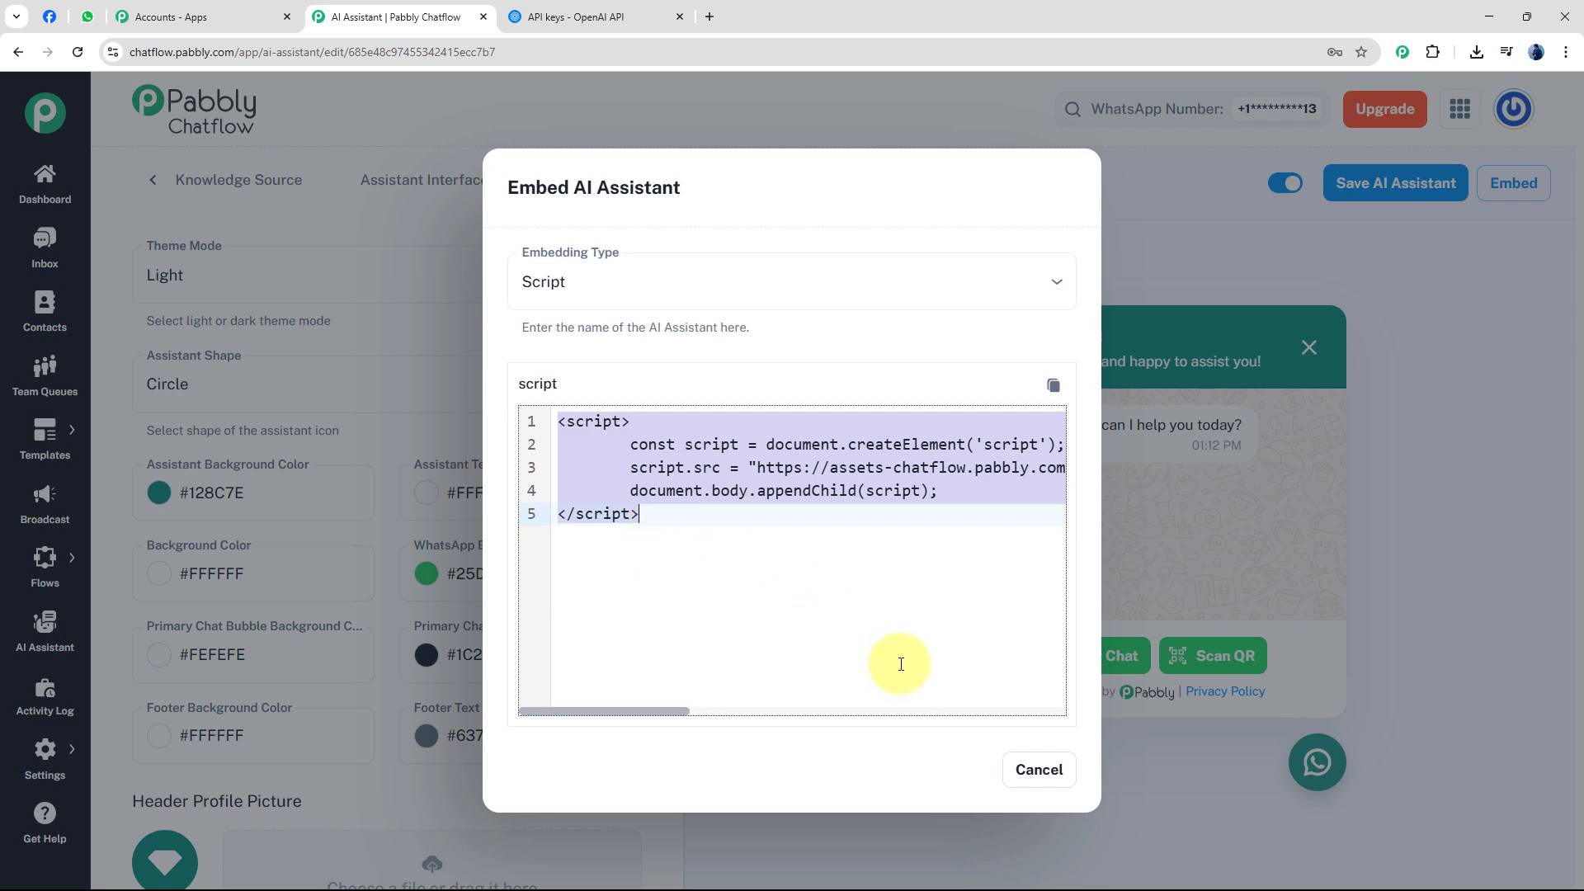
left_click(1056, 388)
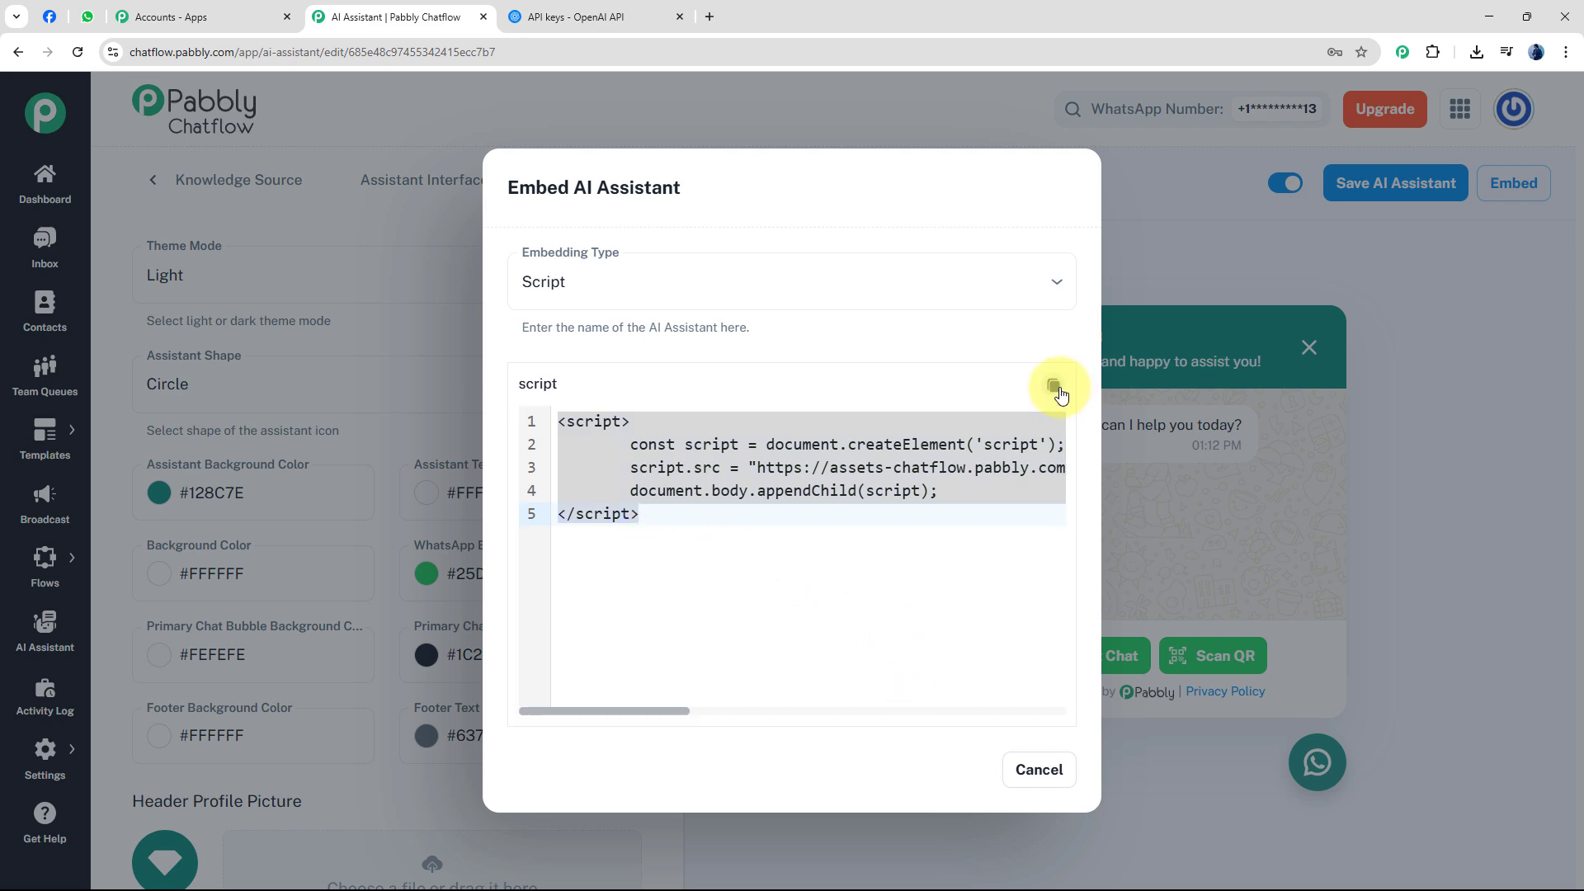
double_click(698, 328)
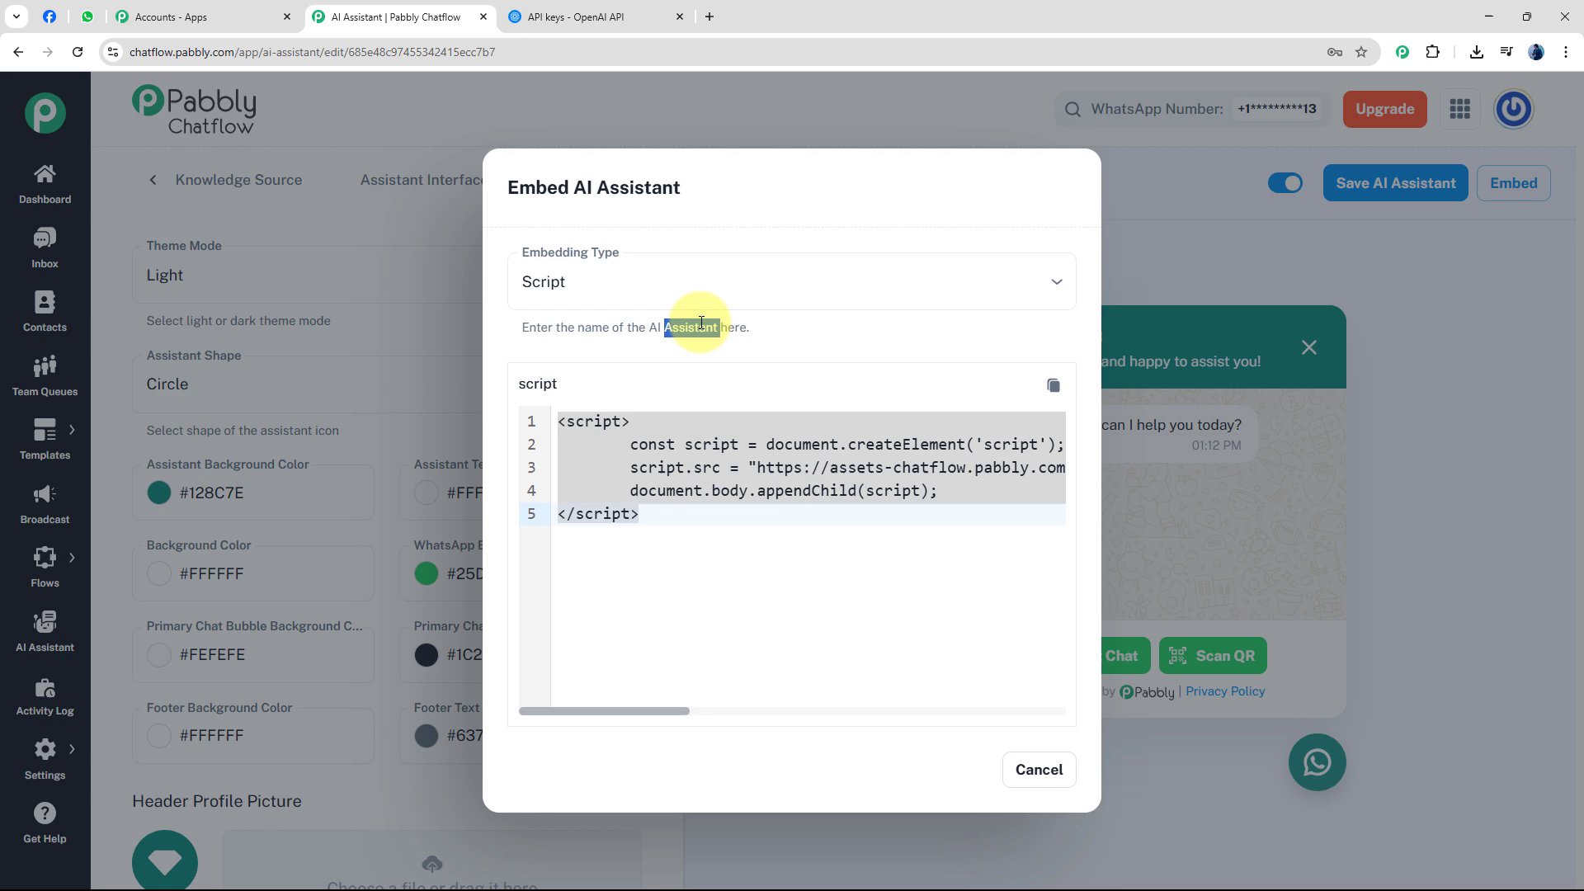
left_click(835, 333)
left_click(1039, 768)
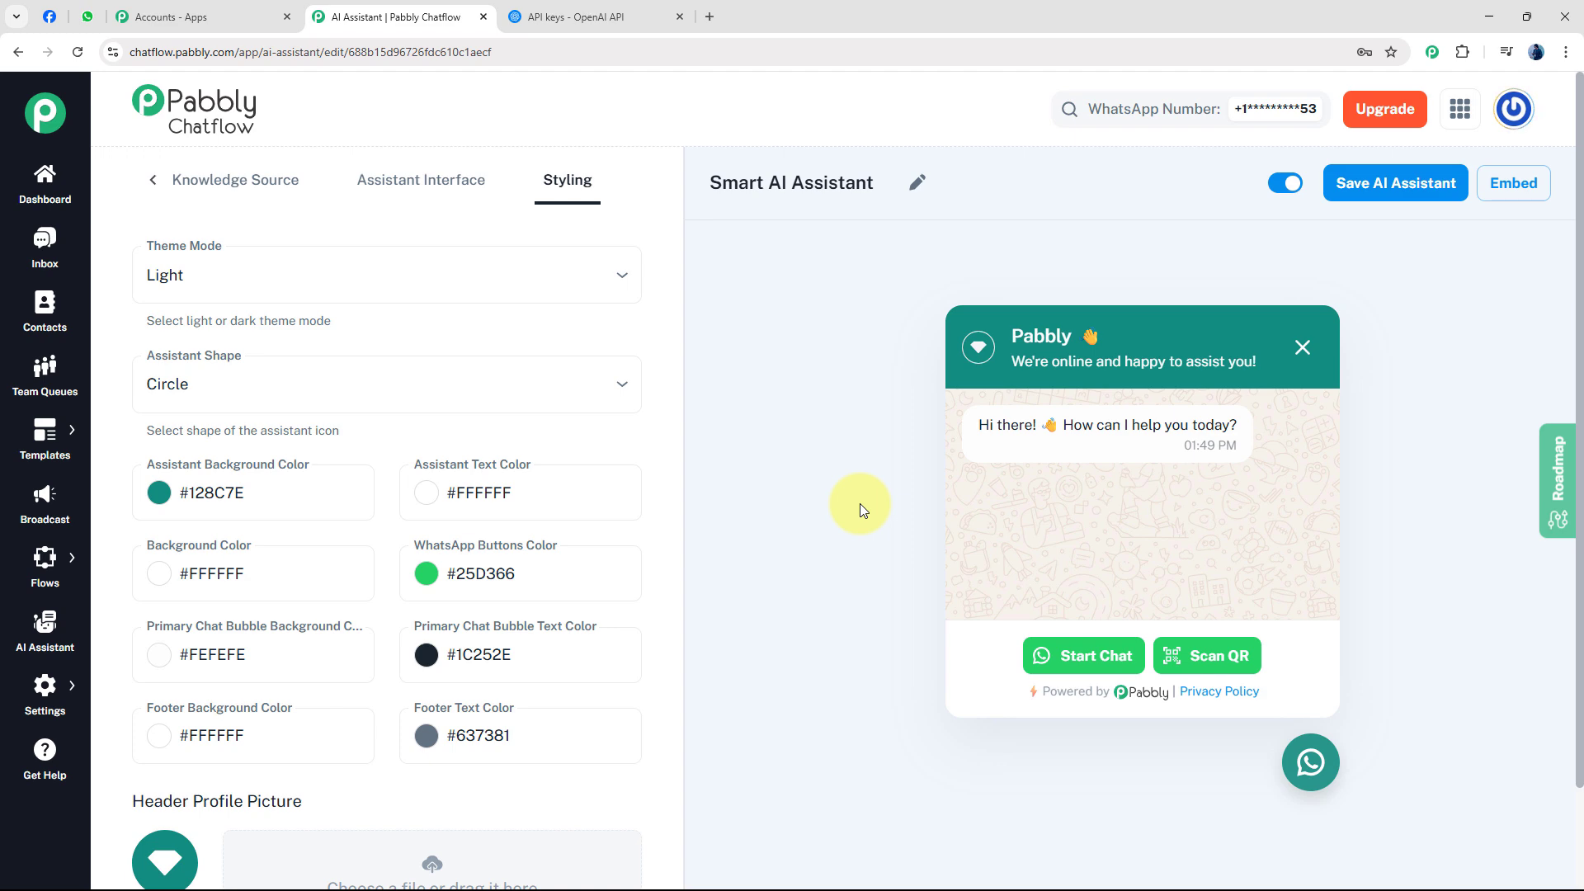
Open the Inbox in a new browser tab and view the most recent conversation with the Smart AI Assistant's replies
right_click(50, 246)
left_click(132, 266)
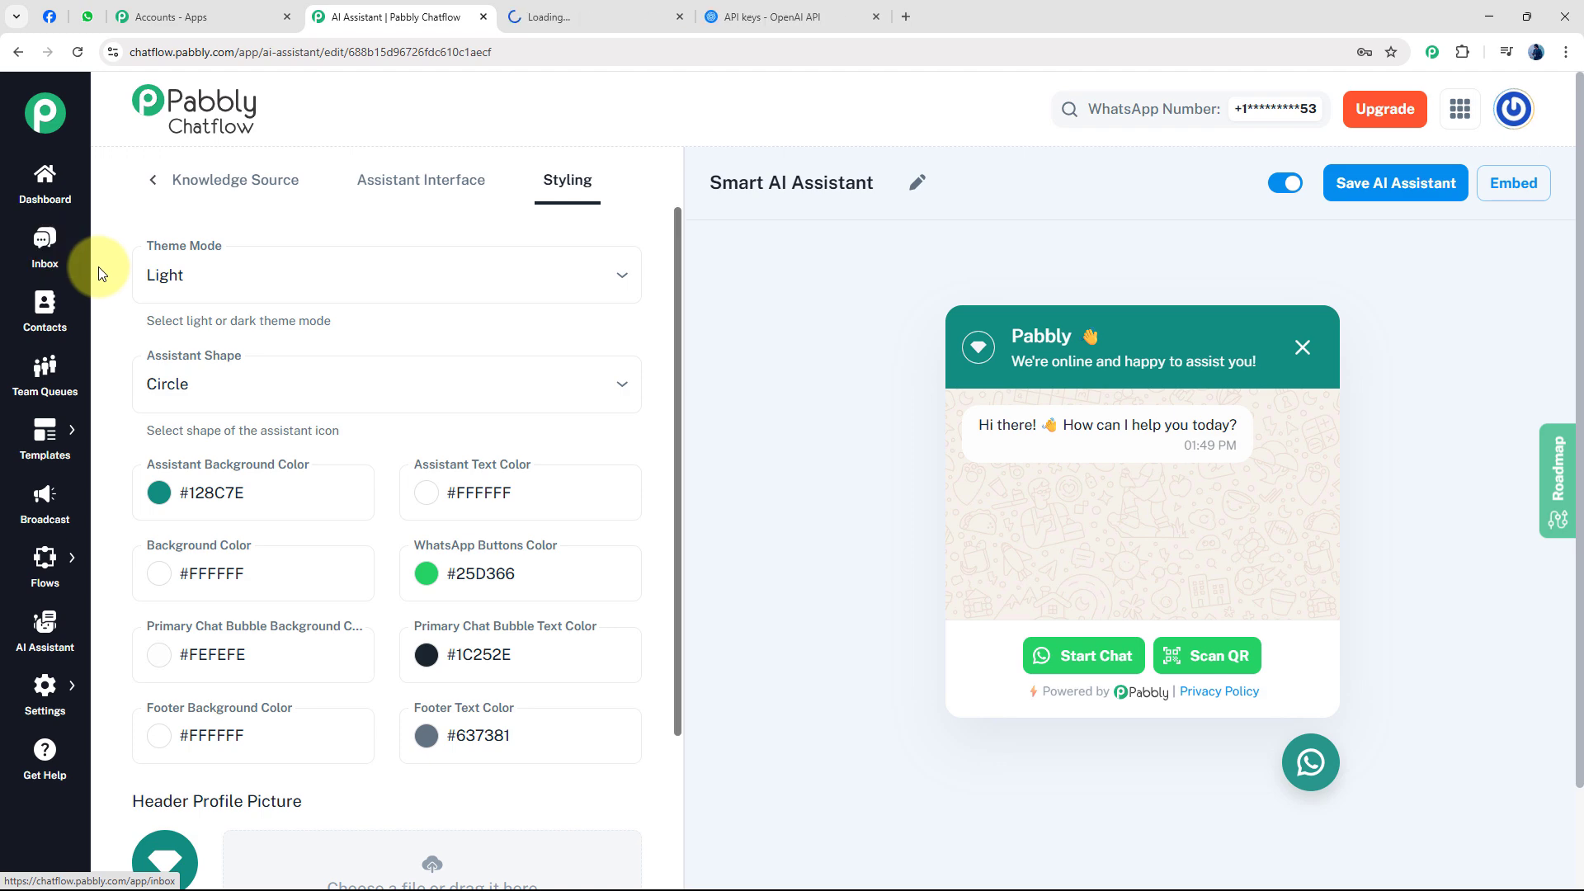
left_click(546, 17)
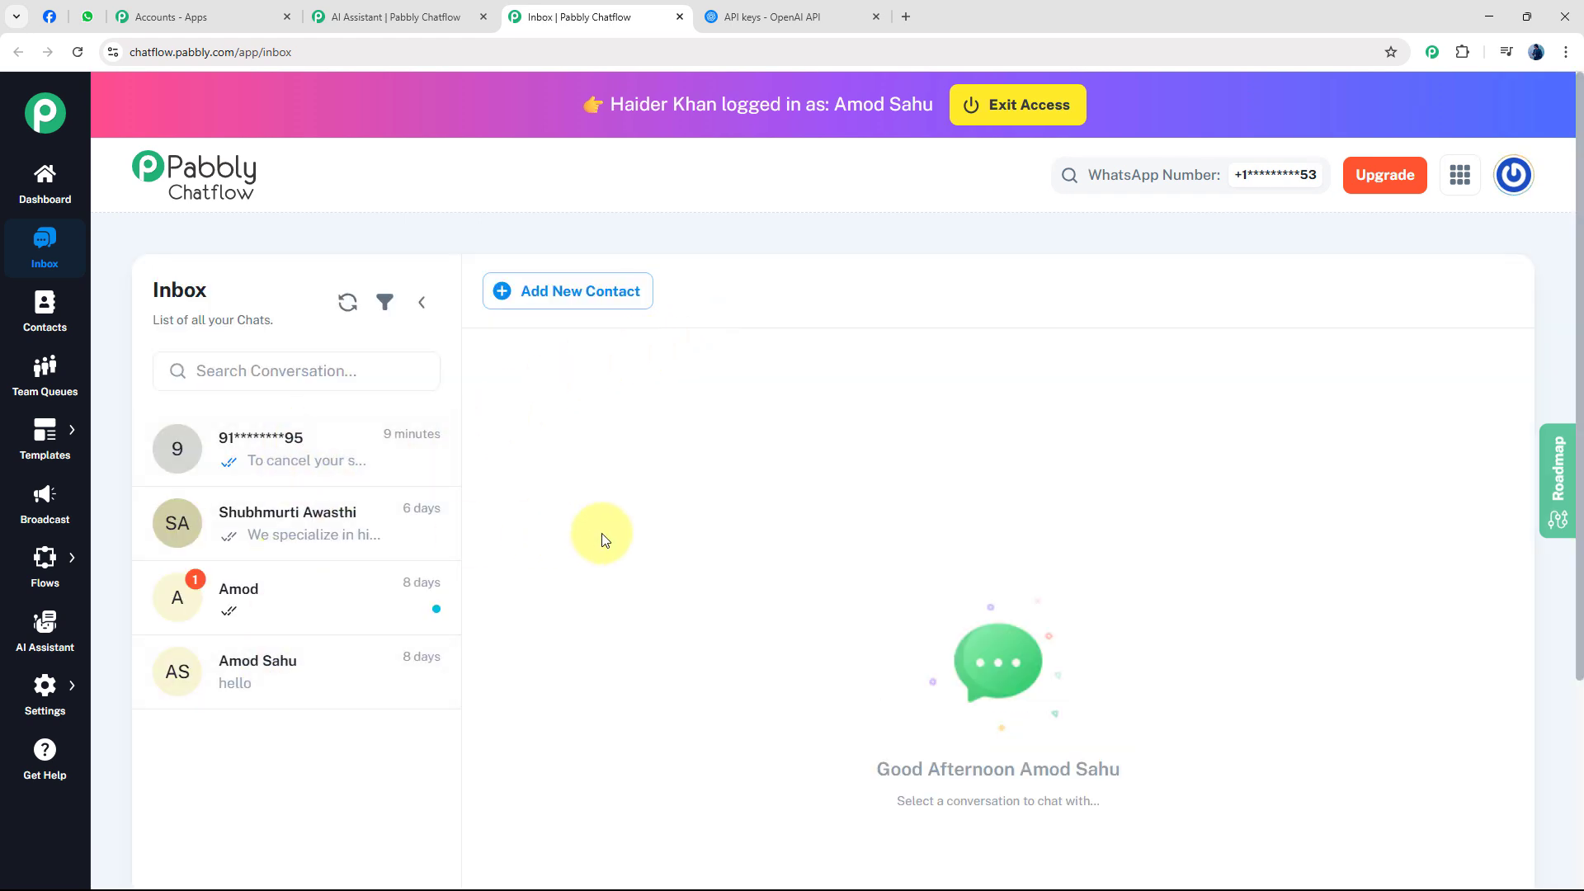
left_click(316, 462)
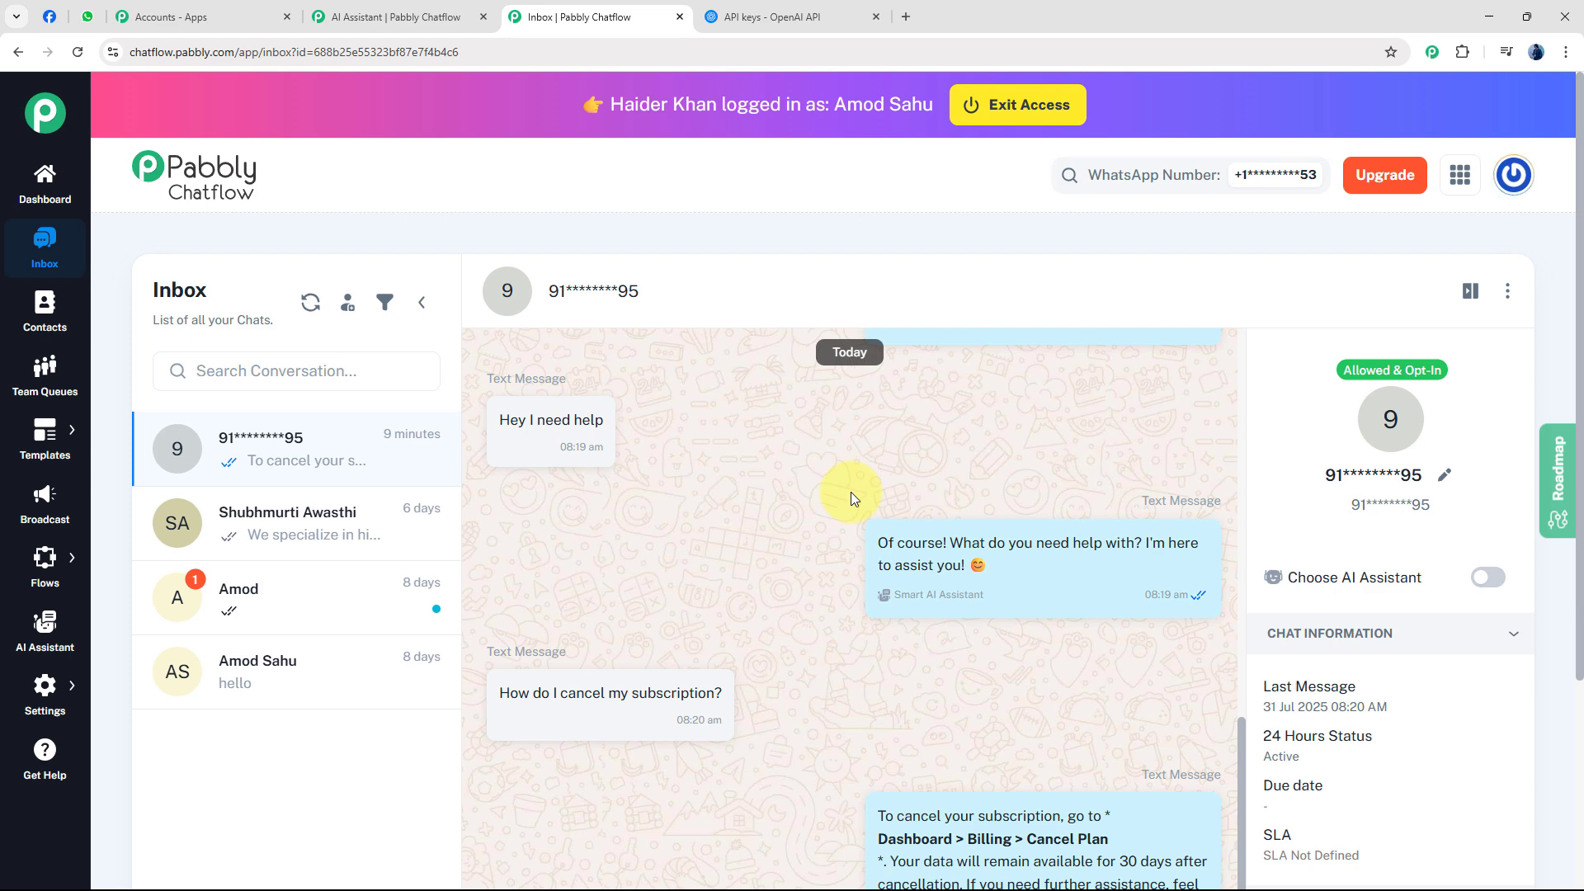
scroll(1440, 485, "down", 2)
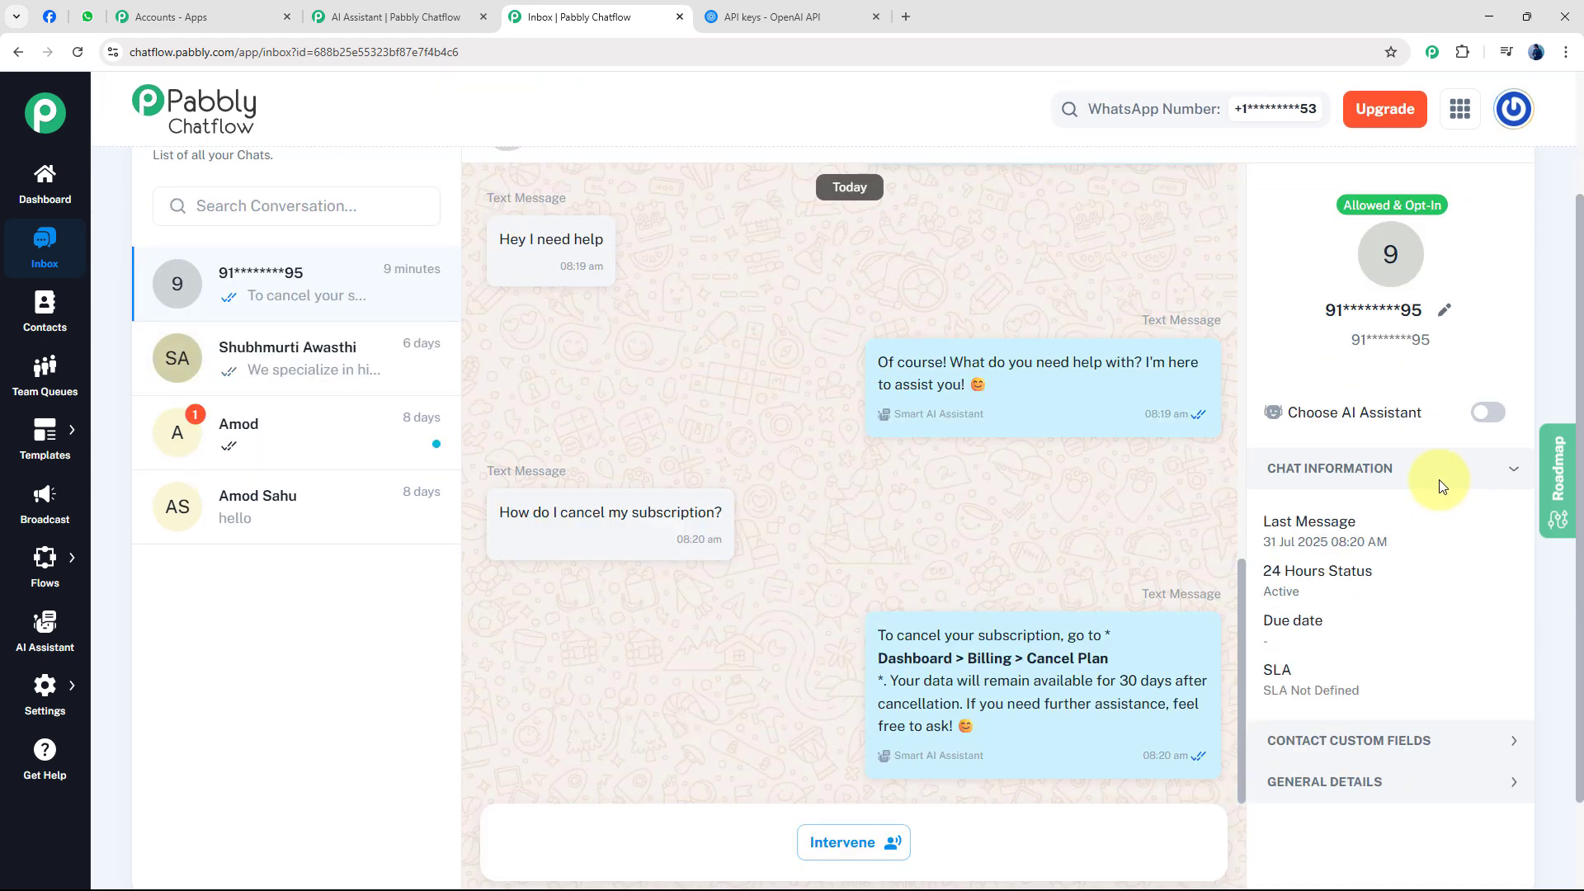
Enable the AI assistant for the open chat, choosing Smart AI Assistant, and save the selection
left_click(1481, 423)
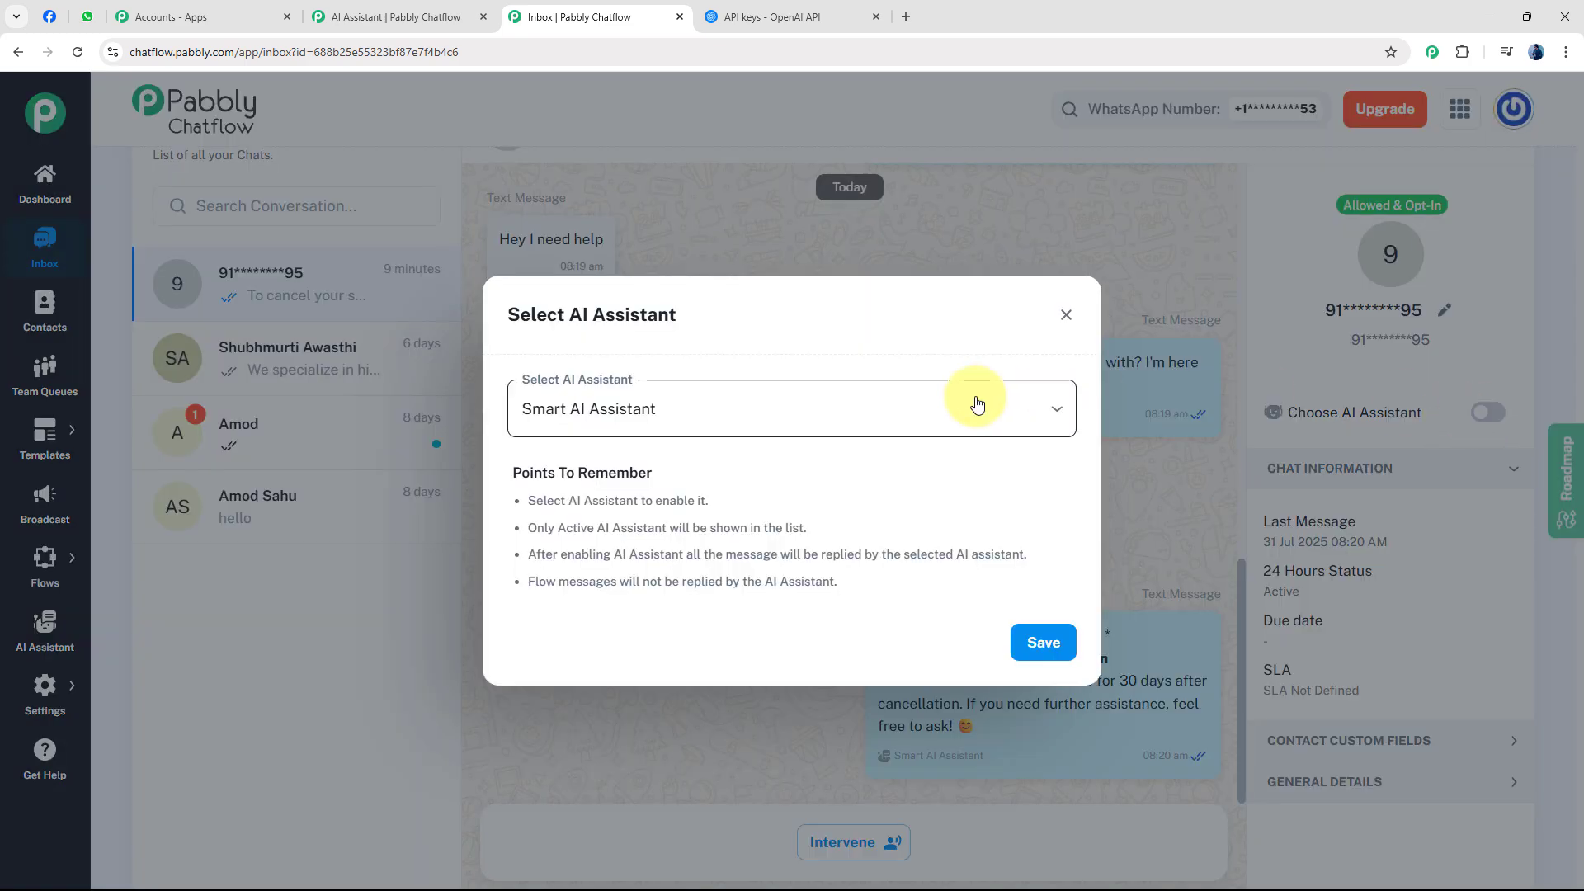
left_click(976, 402)
left_click(569, 459)
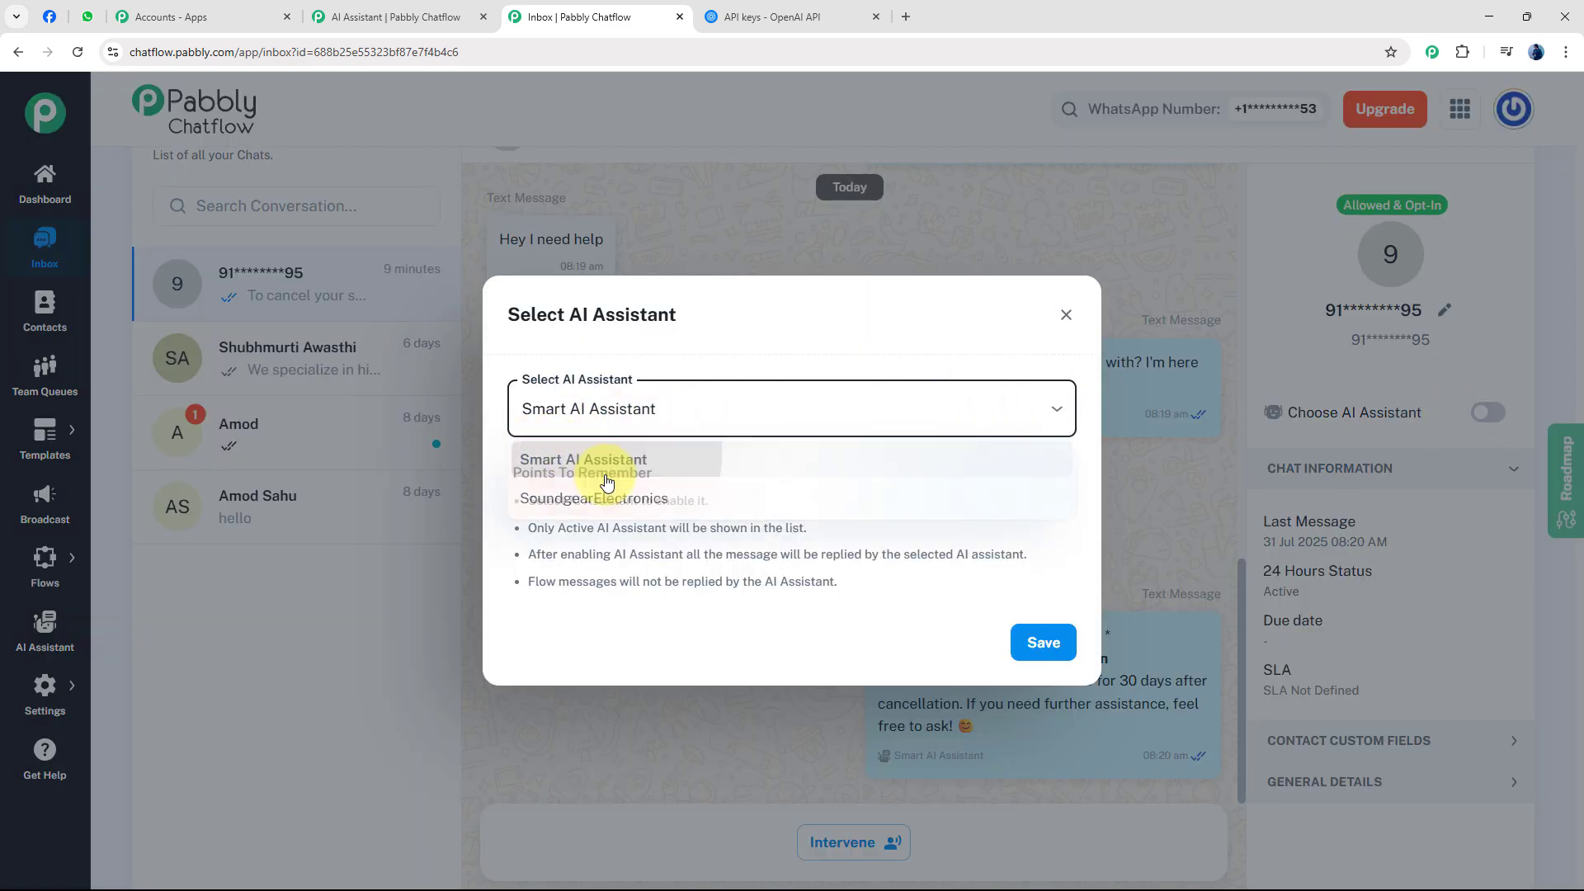
left_click(1046, 651)
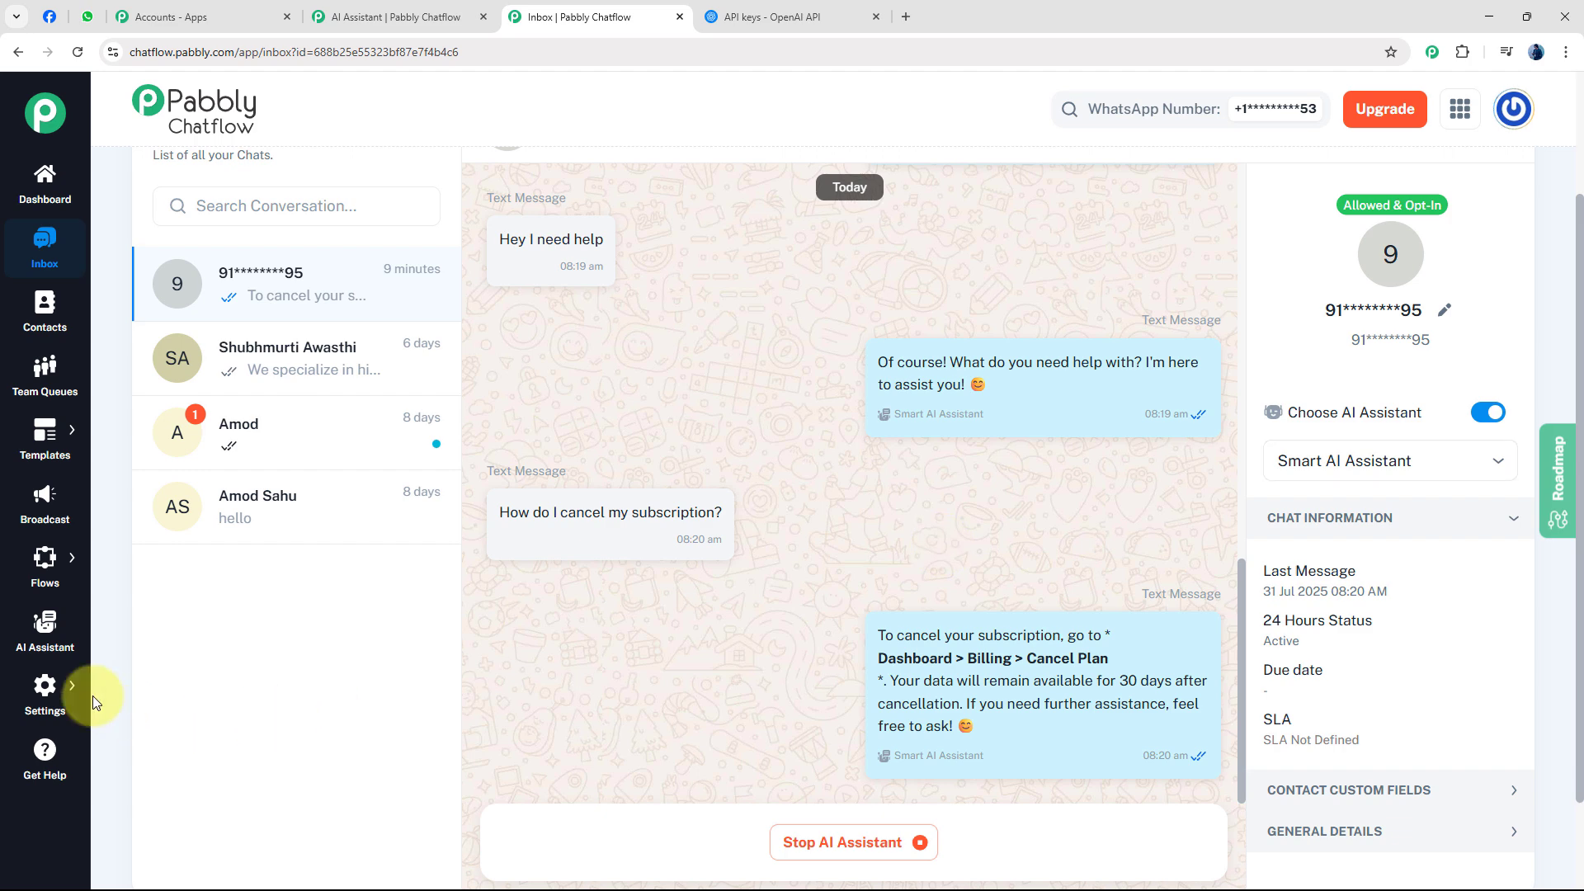
Open the Inbox Settings and go to the Enable AI Auto Replies option in the AI Auto-Reply Settings
mouse_move(63, 695)
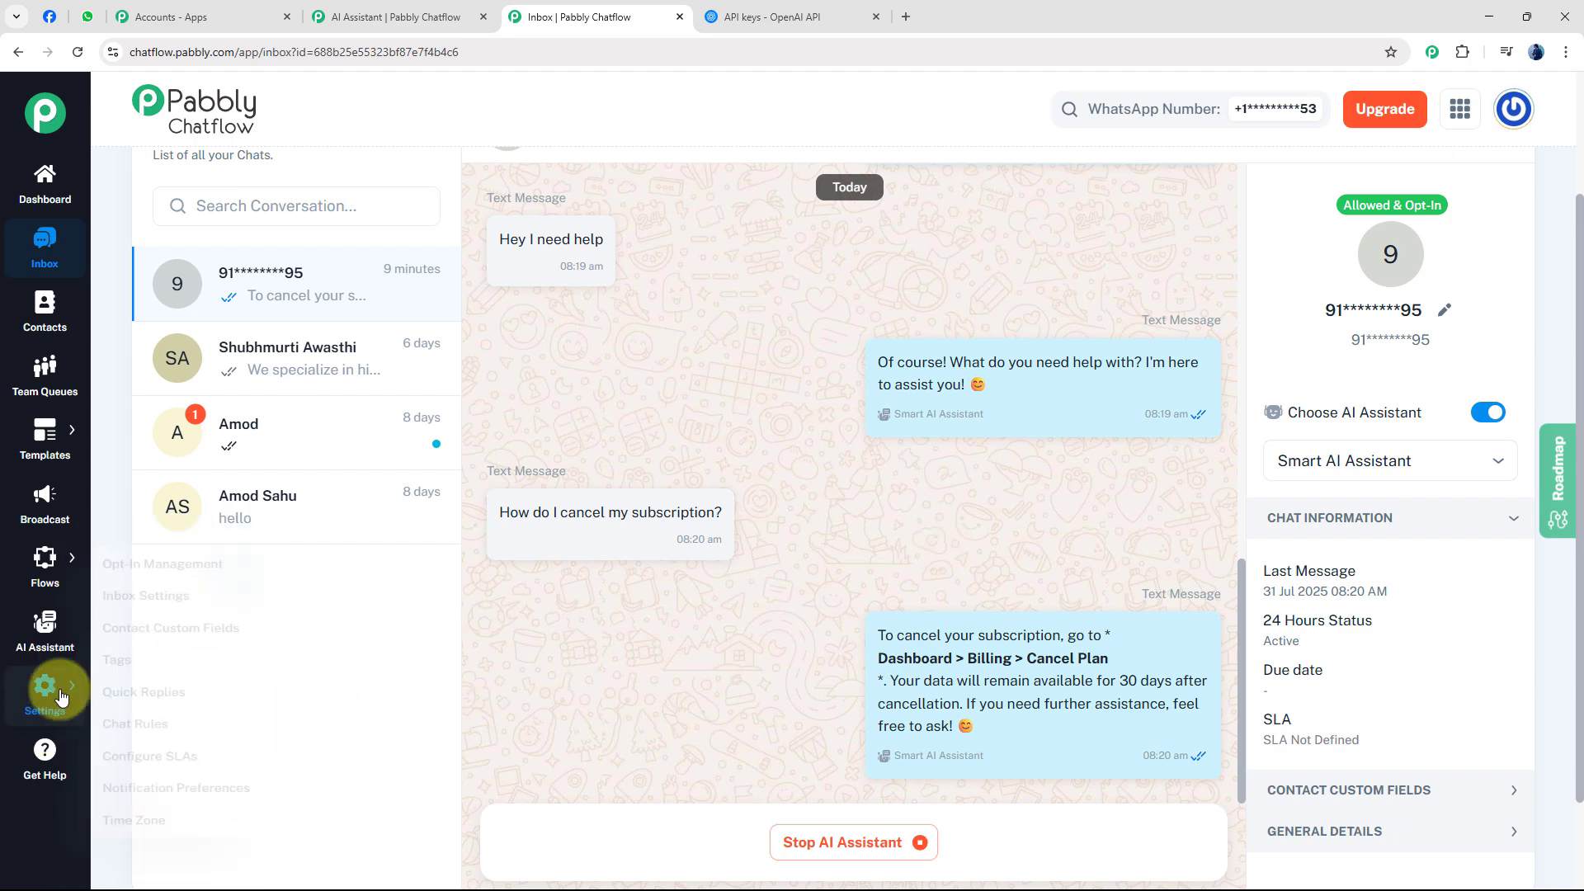
left_click(162, 583)
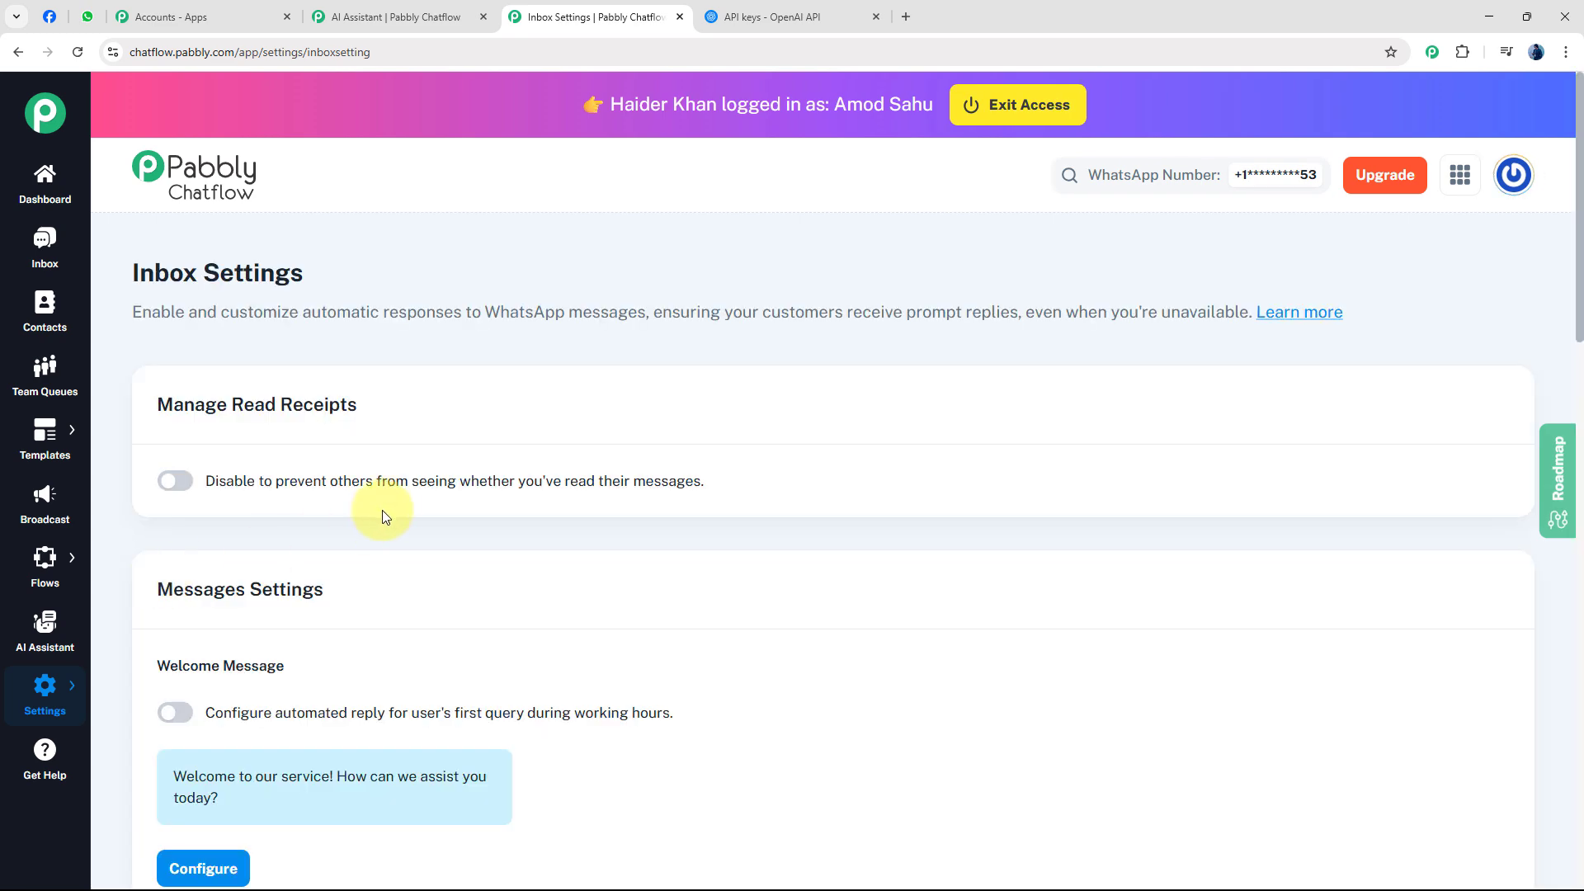
scroll(503, 501, "down", 15)
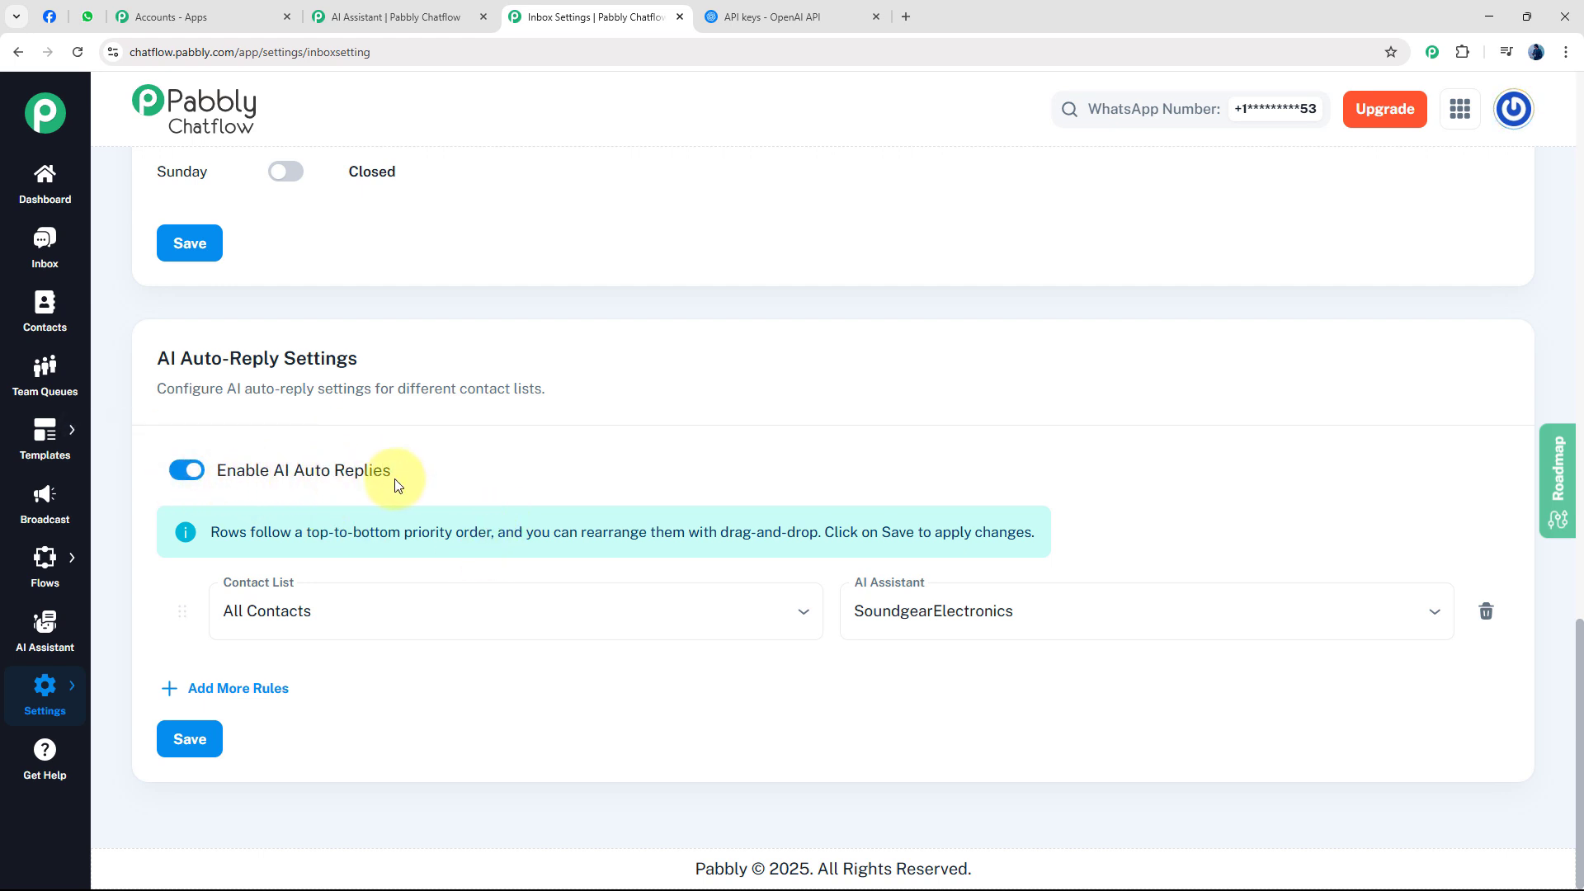
left_click(189, 472)
left_click(1046, 305)
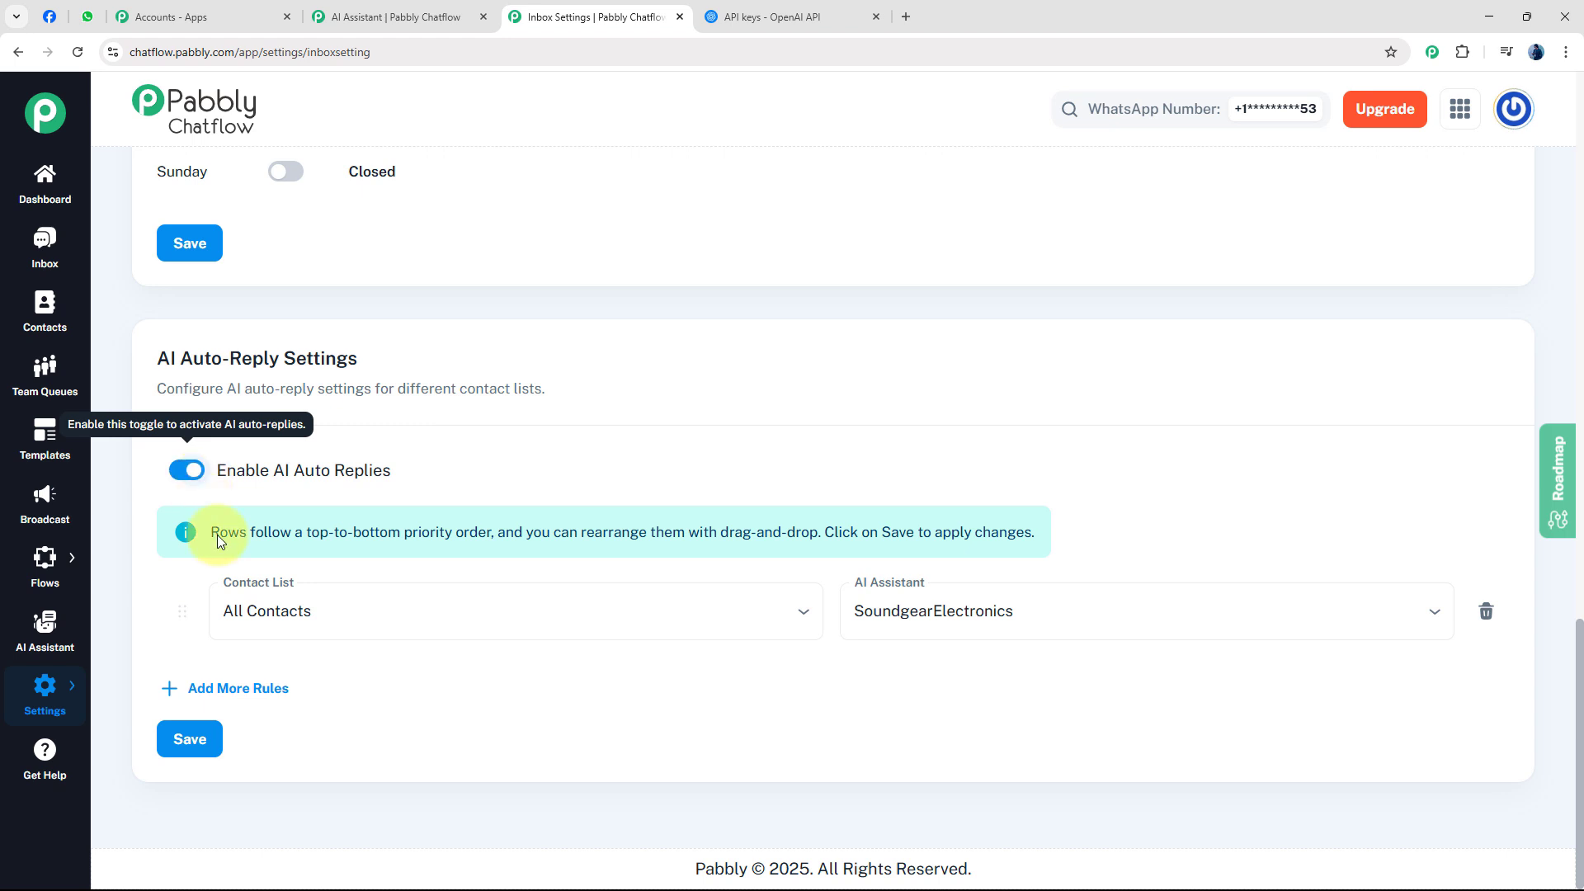
Assign Smart AI Assistant to the All Contacts auto-reply rule and save the AI Auto-Reply Settings
left_click(413, 625)
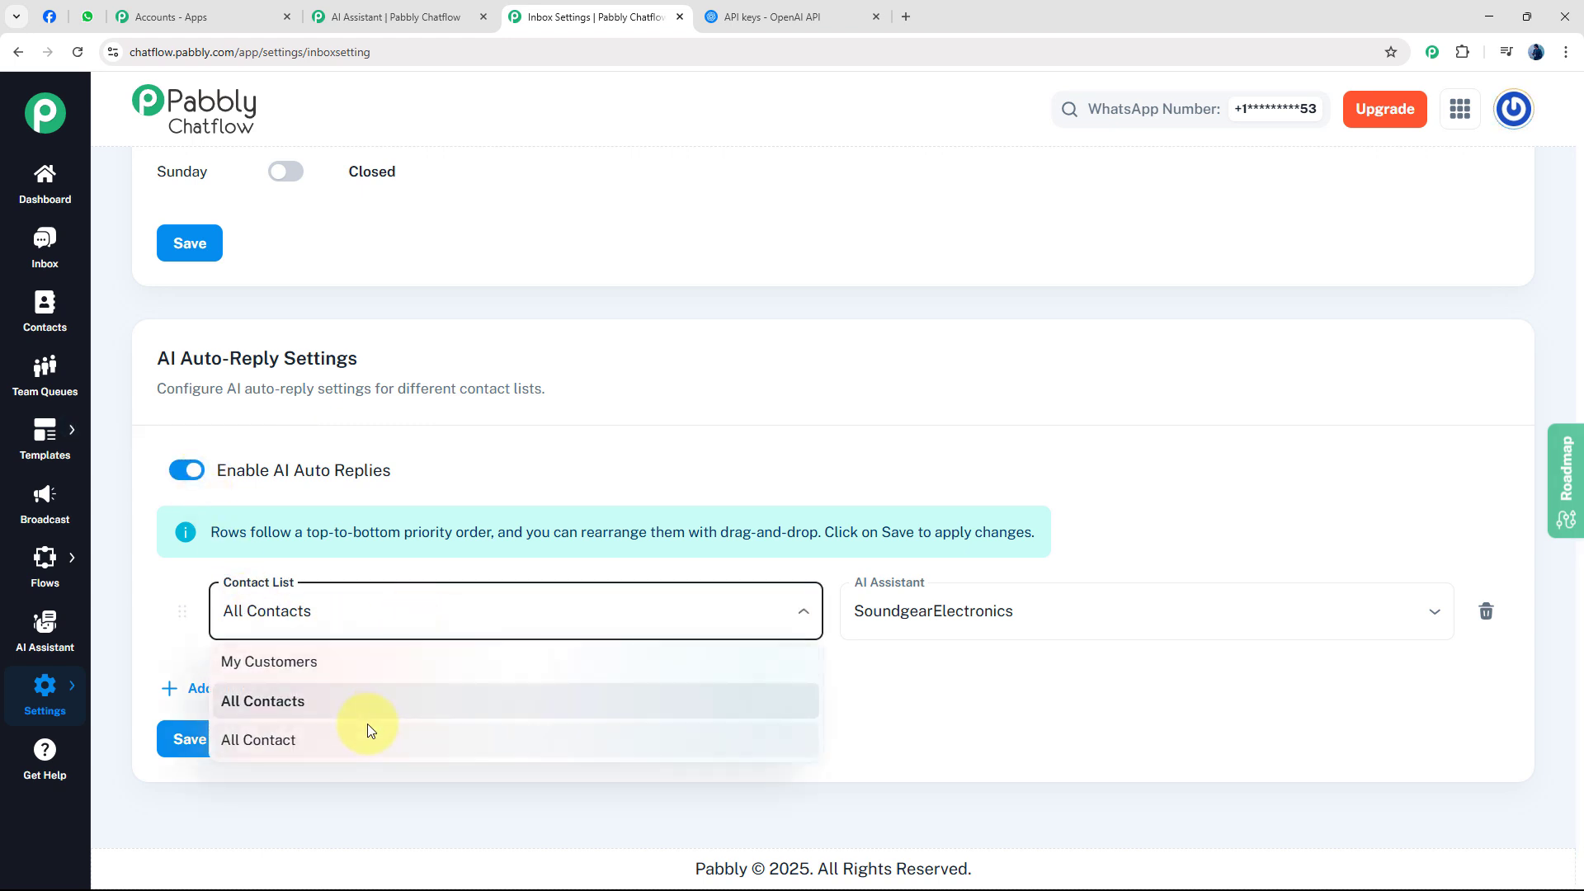
left_click(183, 584)
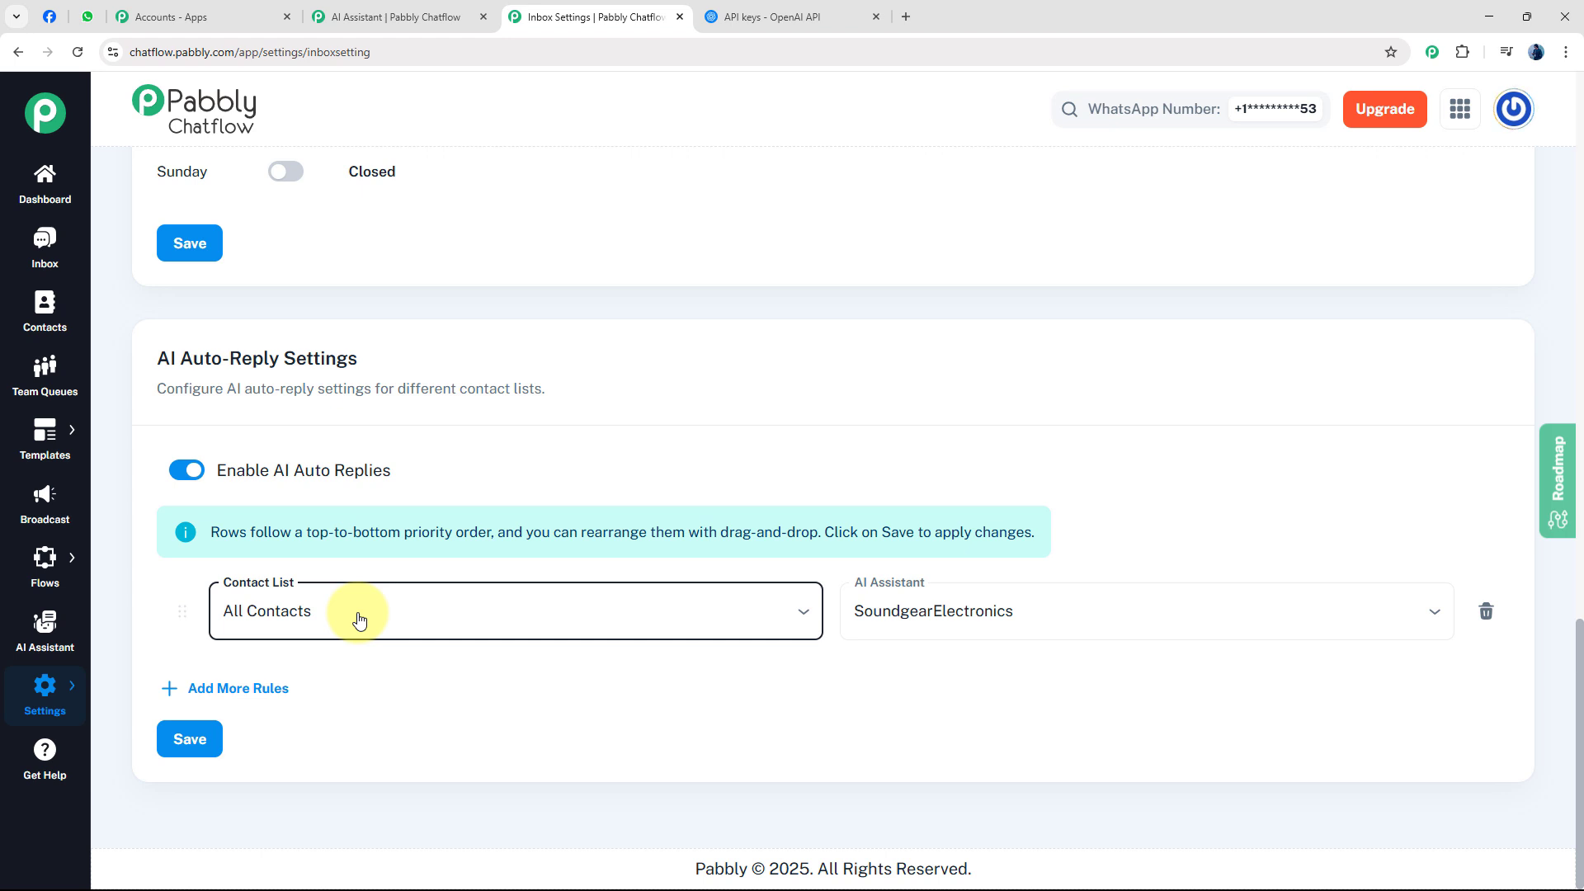
left_click(1096, 626)
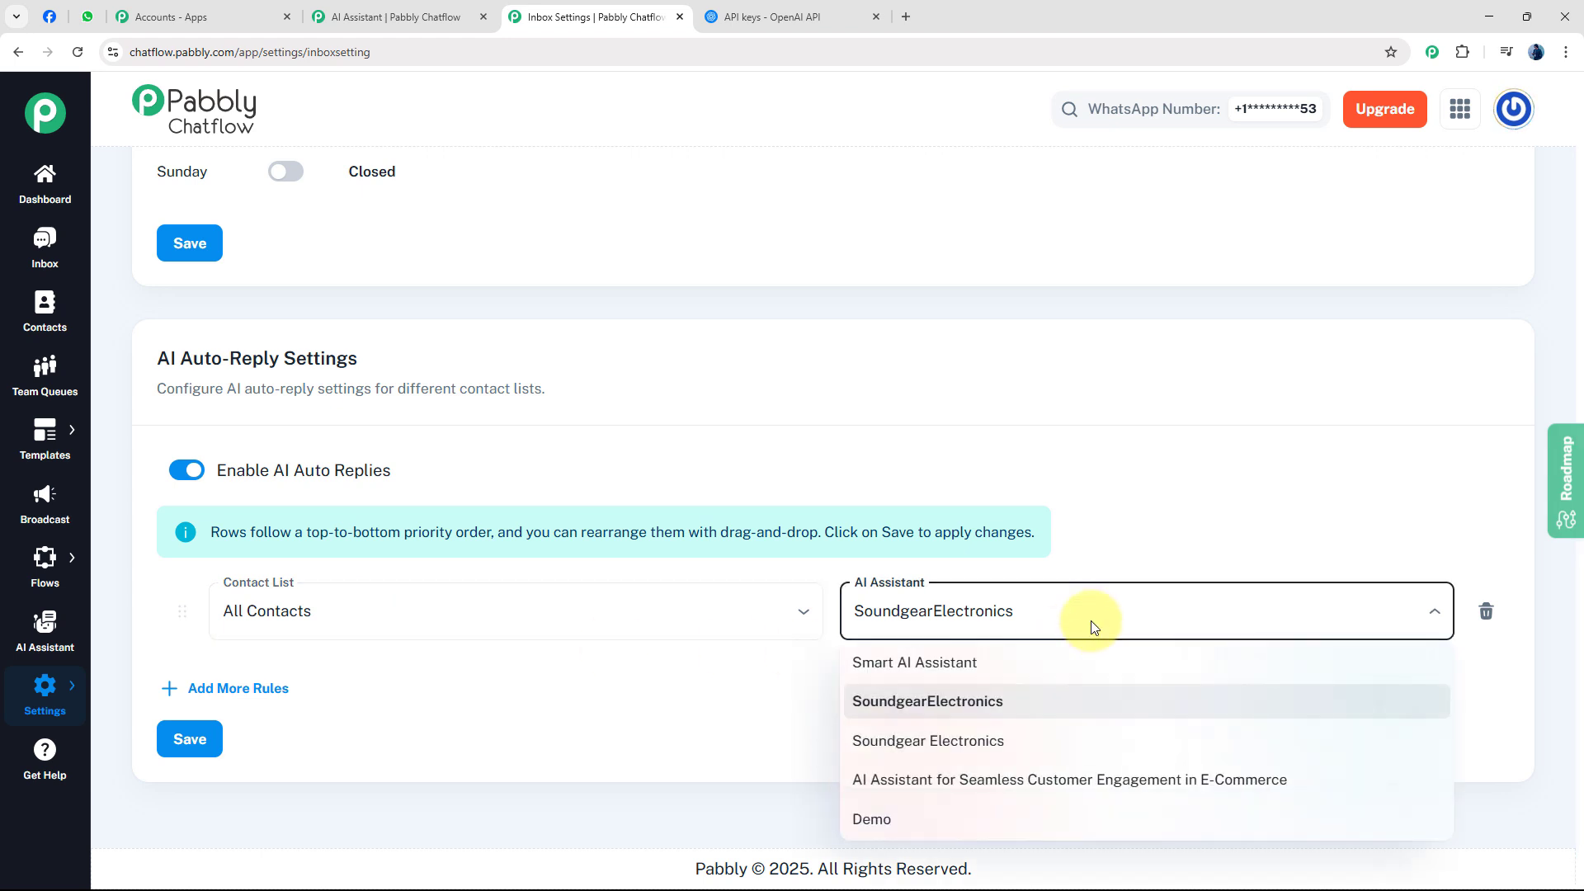
left_click(941, 665)
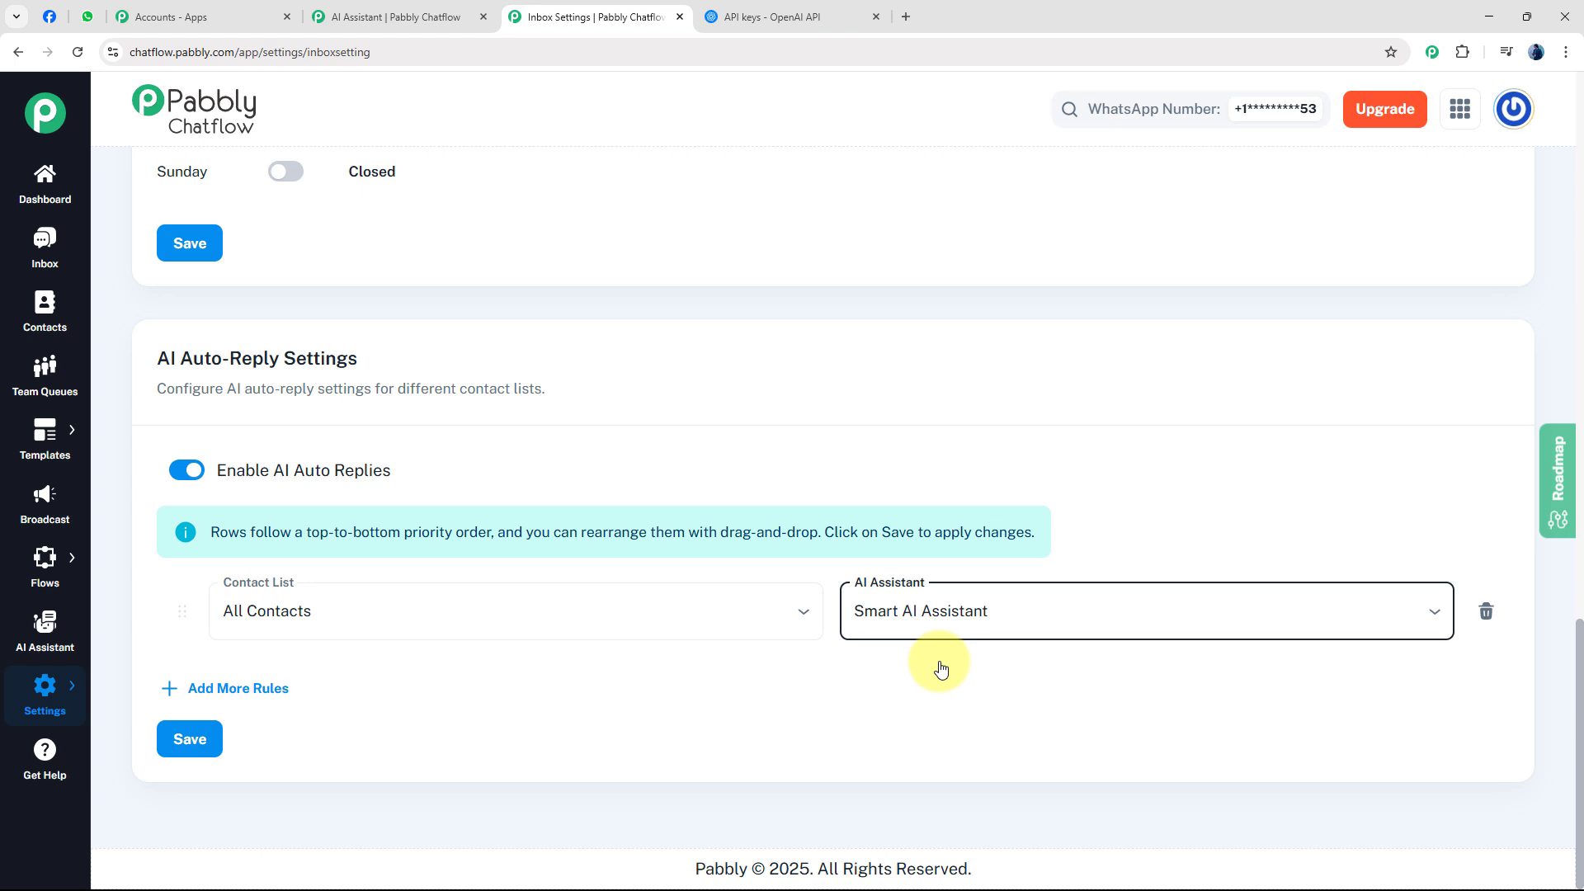
left_click(197, 739)
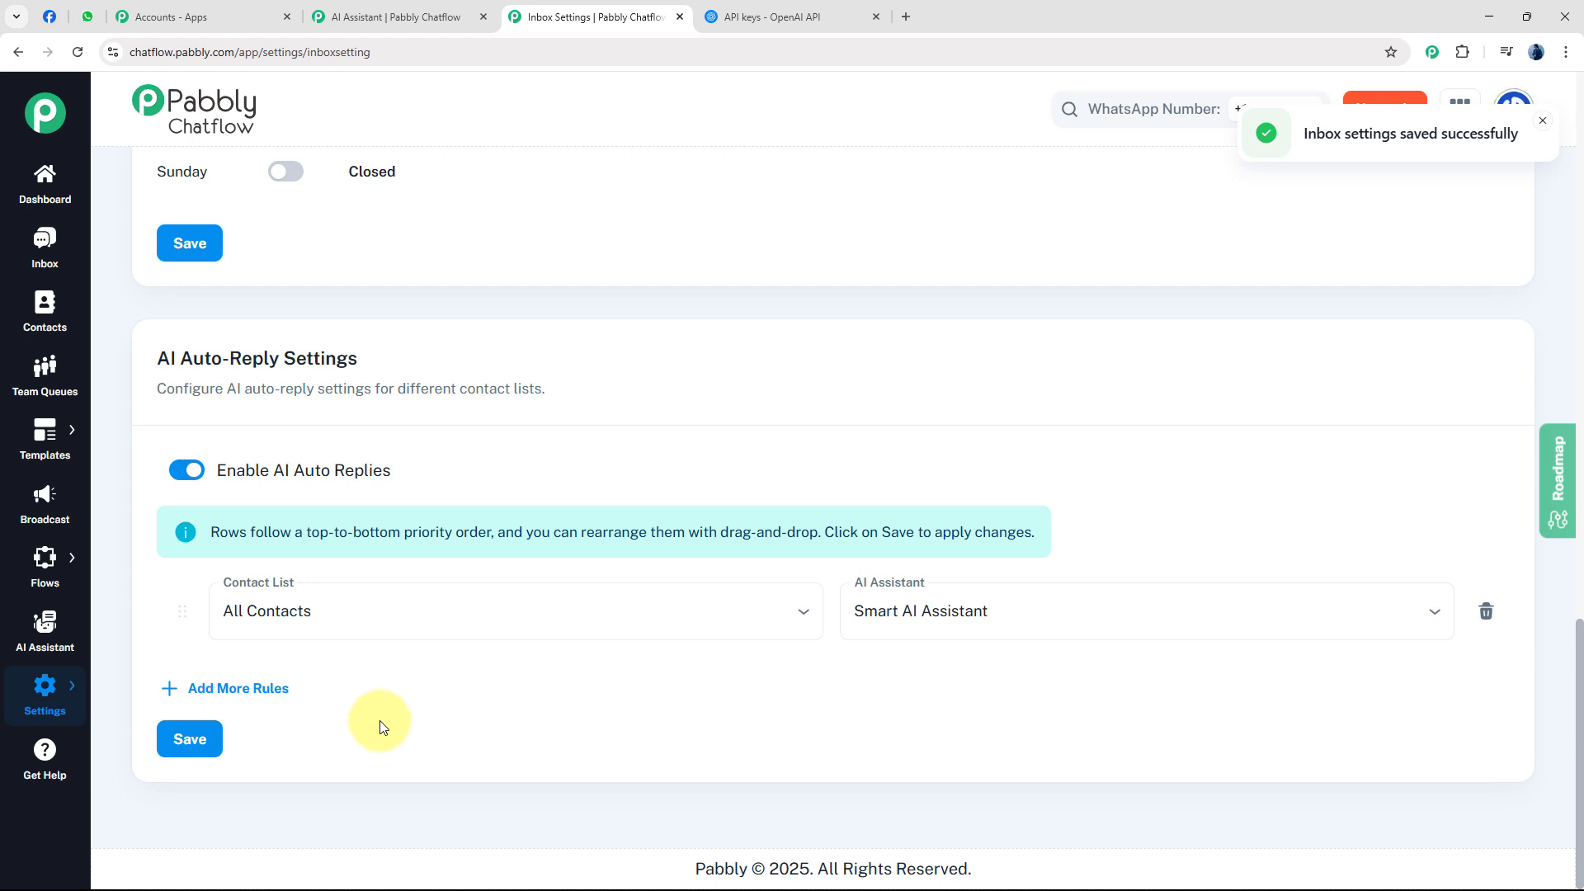
Switch to WhatsApp Web and send Amazing E-commerce the messages "Hello I need help" and "How do I cancel my subscription?"
left_click(87, 17)
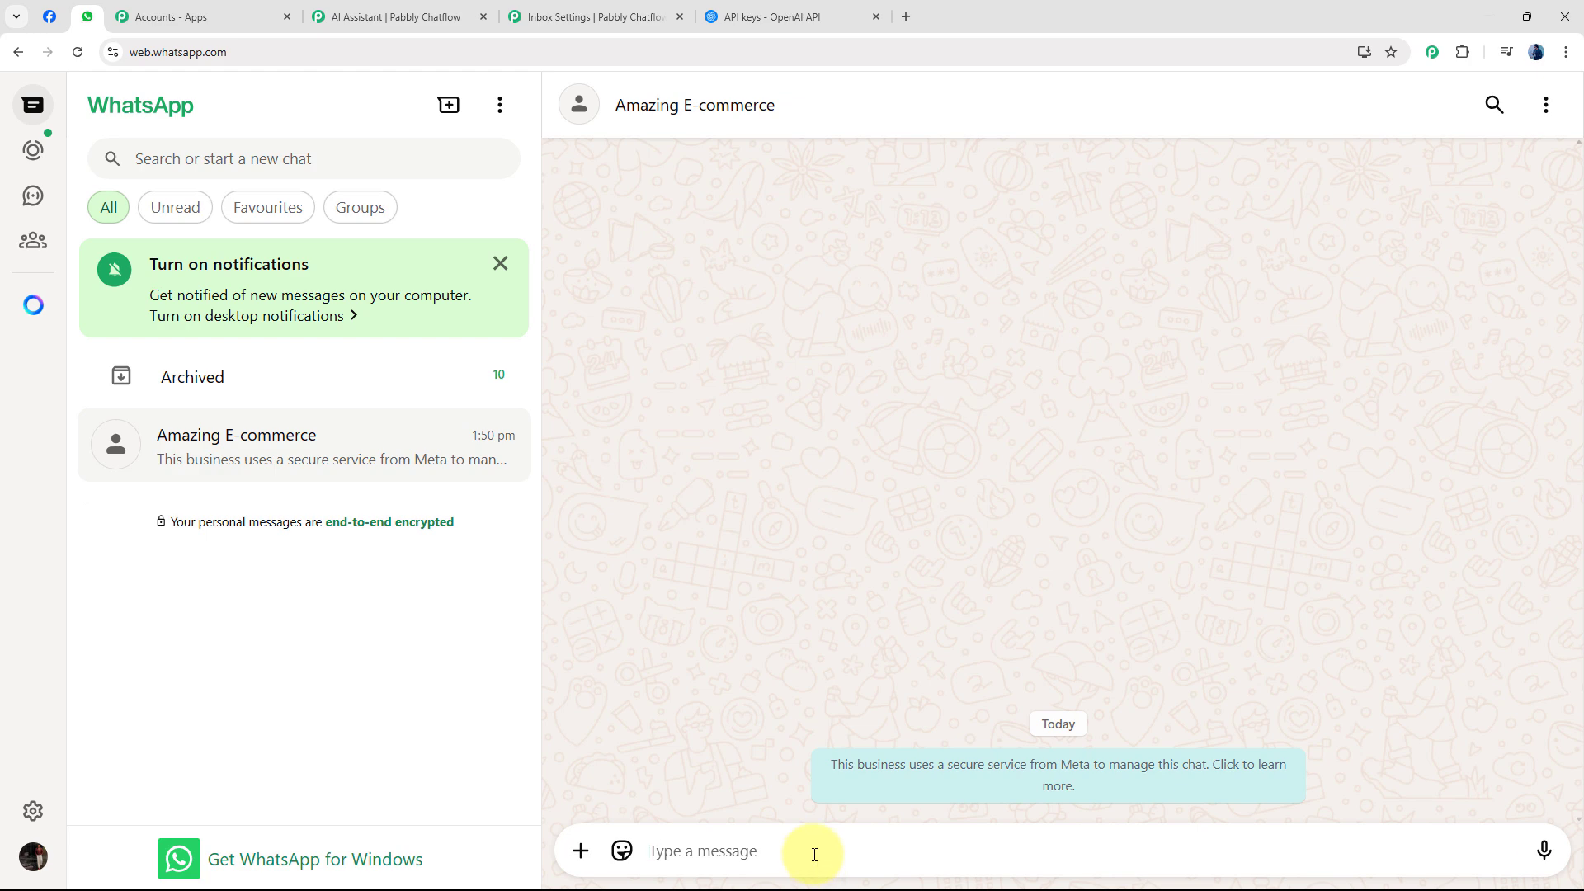
type("Hello")
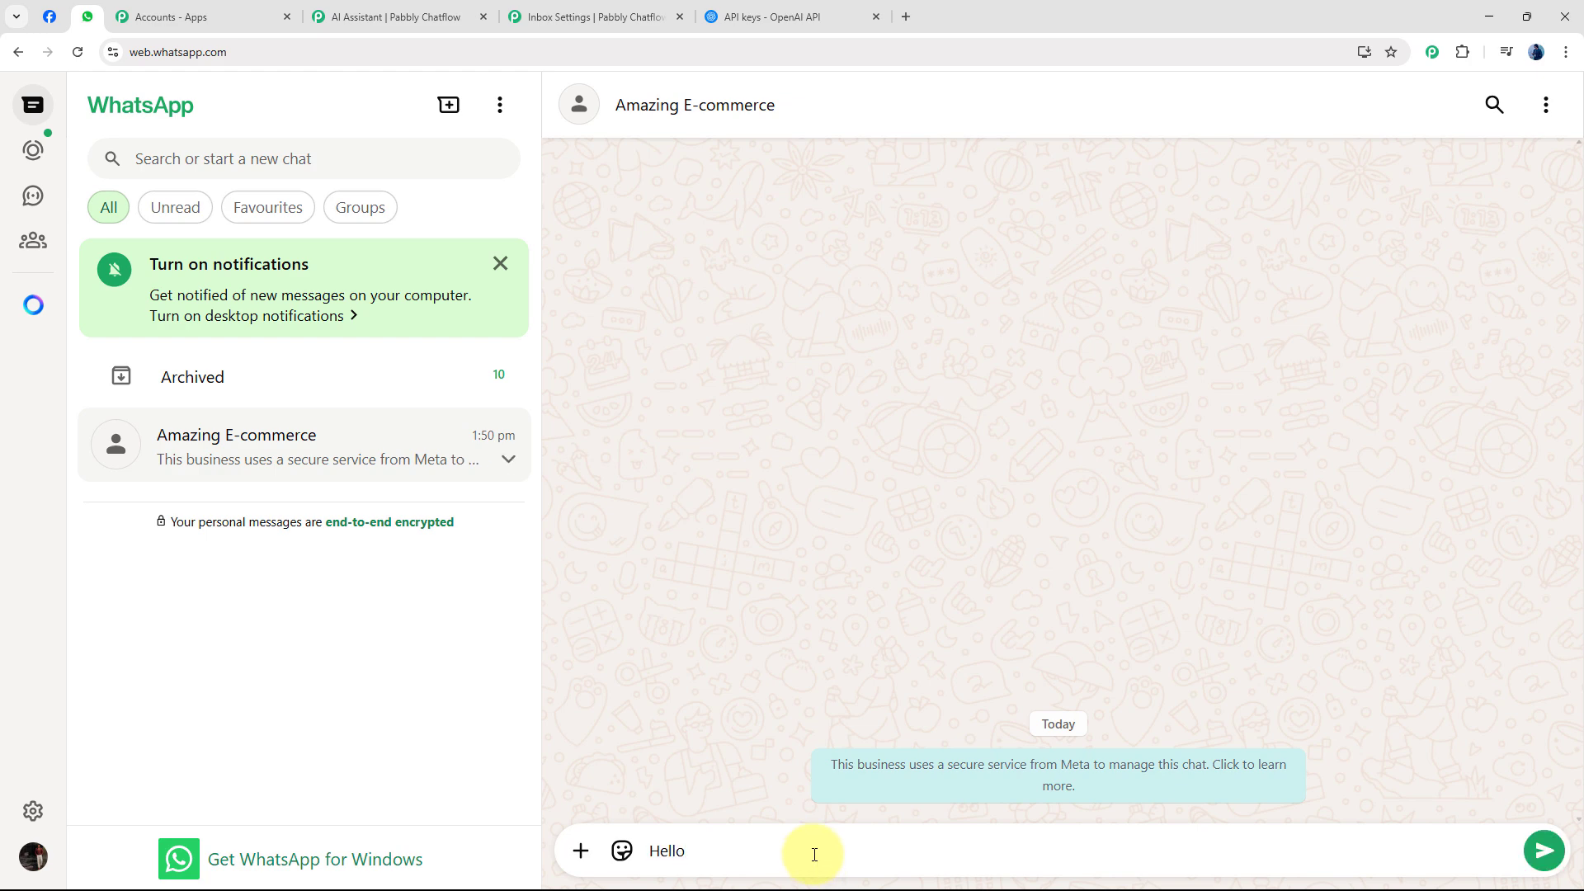
type(" I need help")
key("Return")
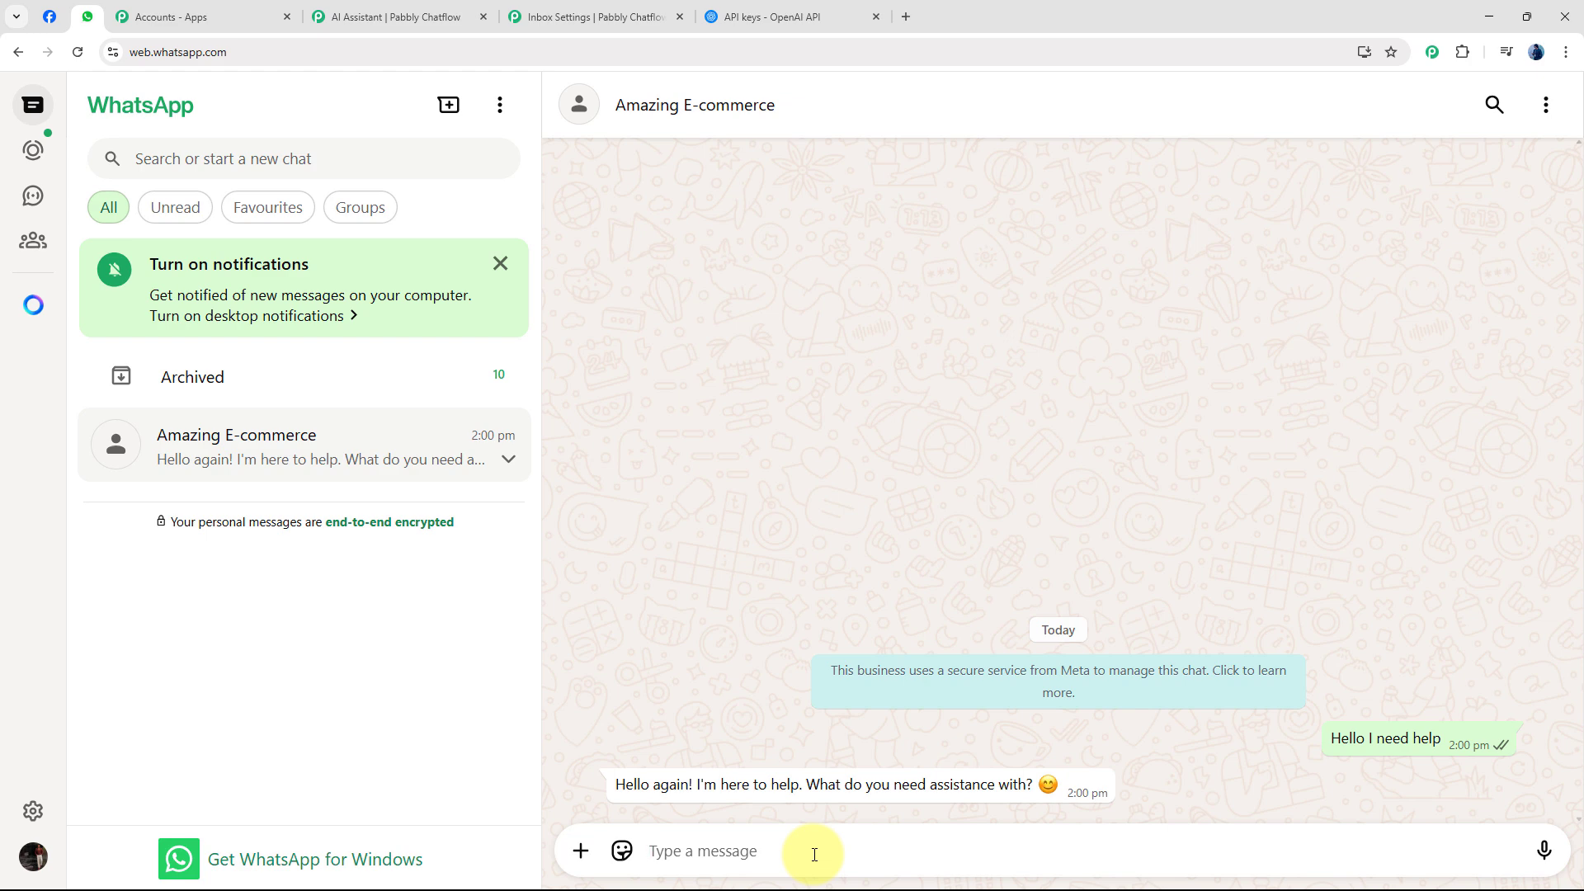
type("How do I cancel my subscription?")
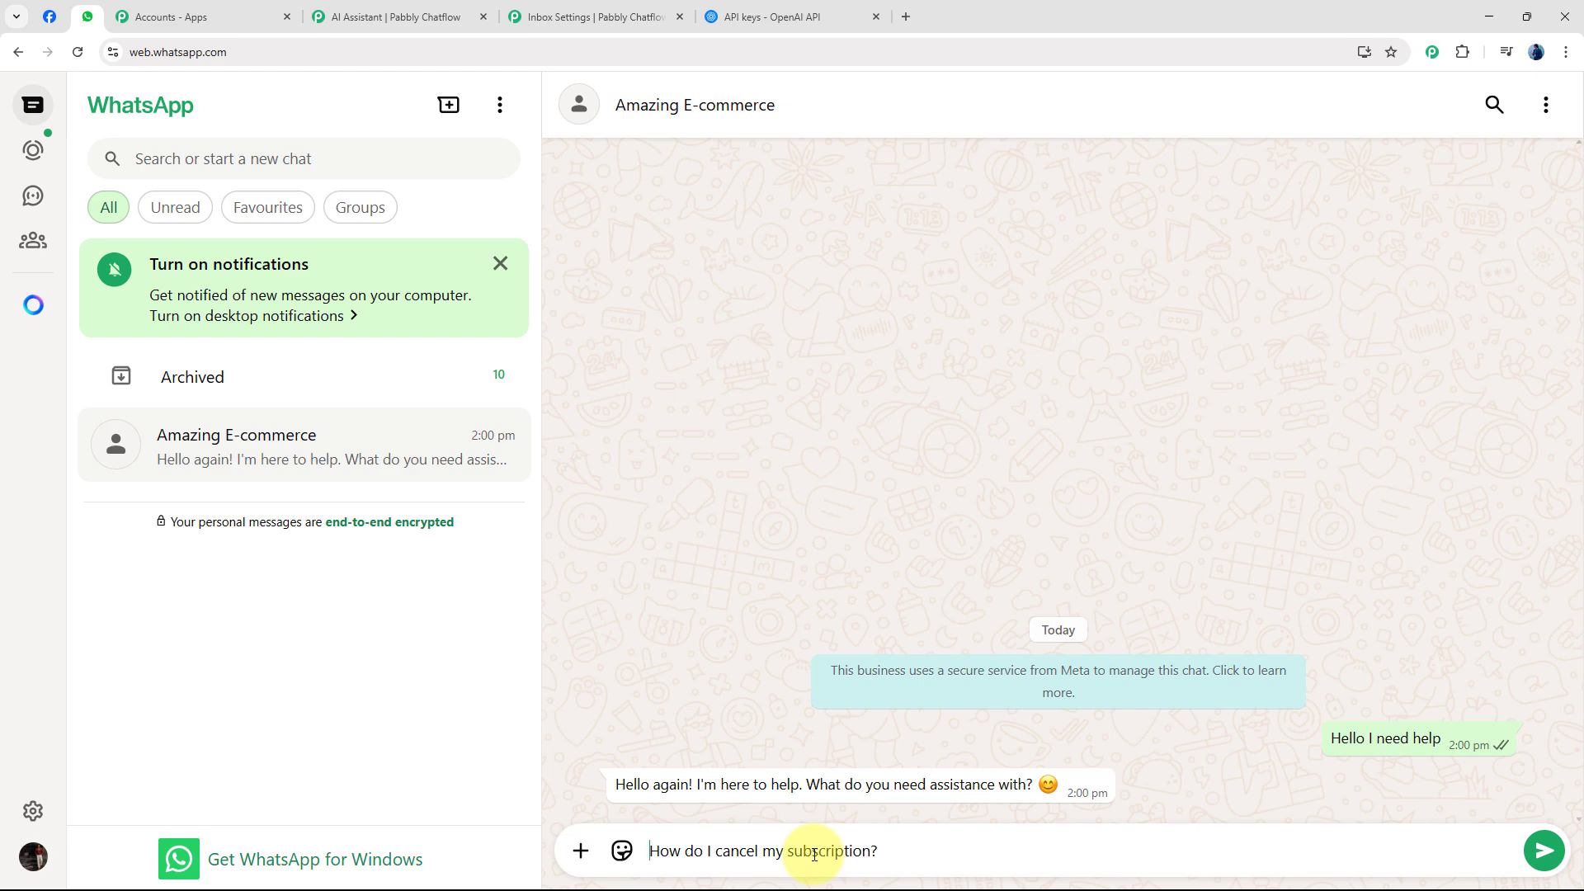
key("Return")
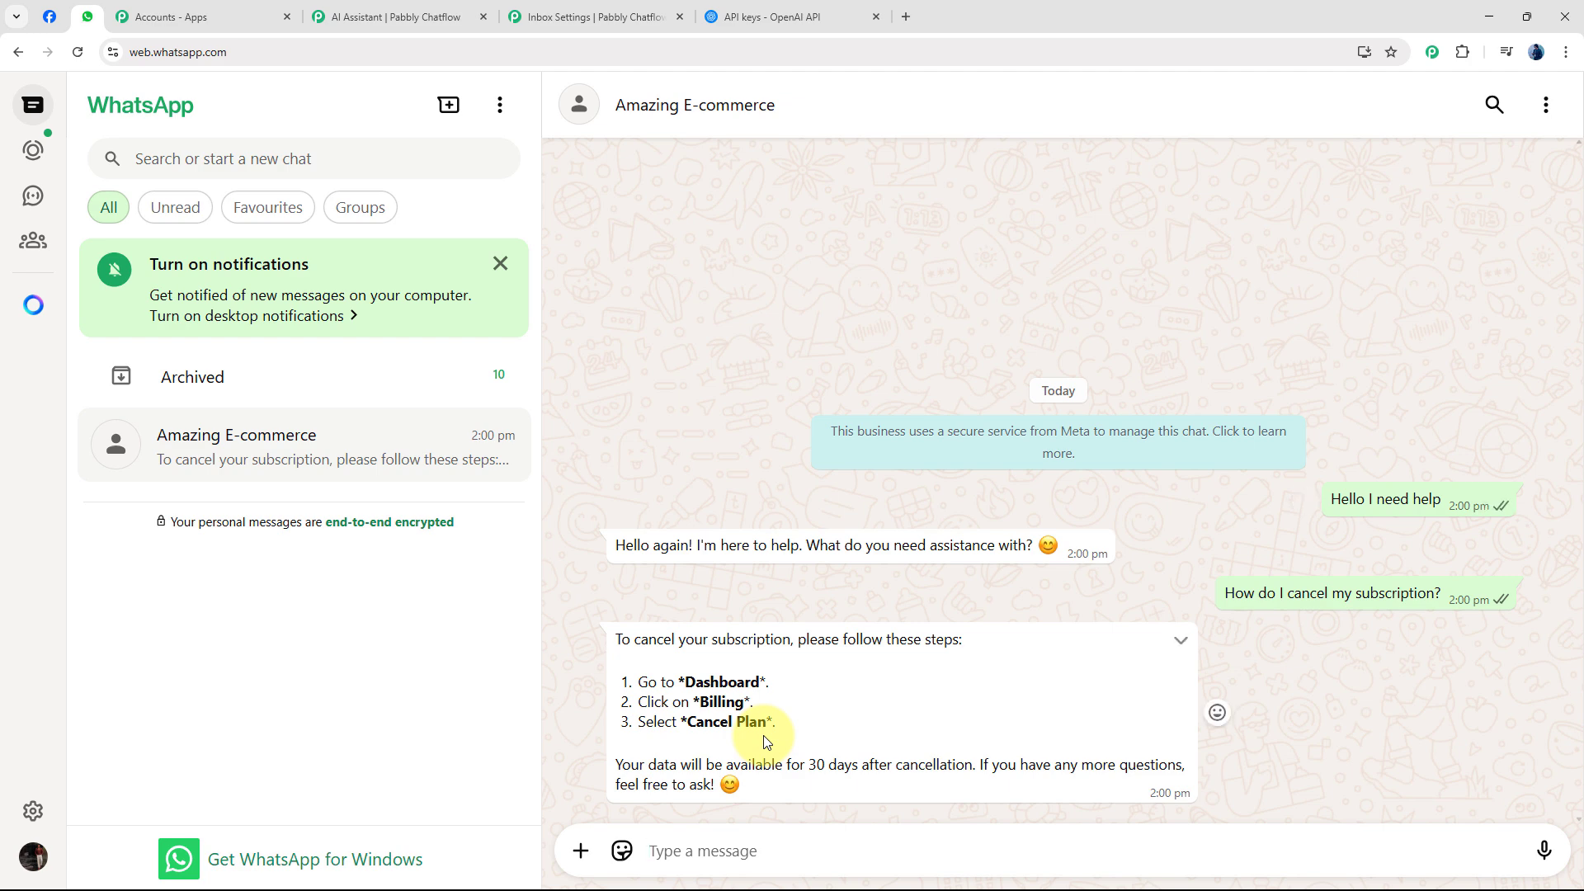
Ask the assistant "What payment methods are supported?" and "How do I track my customer orders?" in the WhatsApp chat
type("What payment methods are supported?")
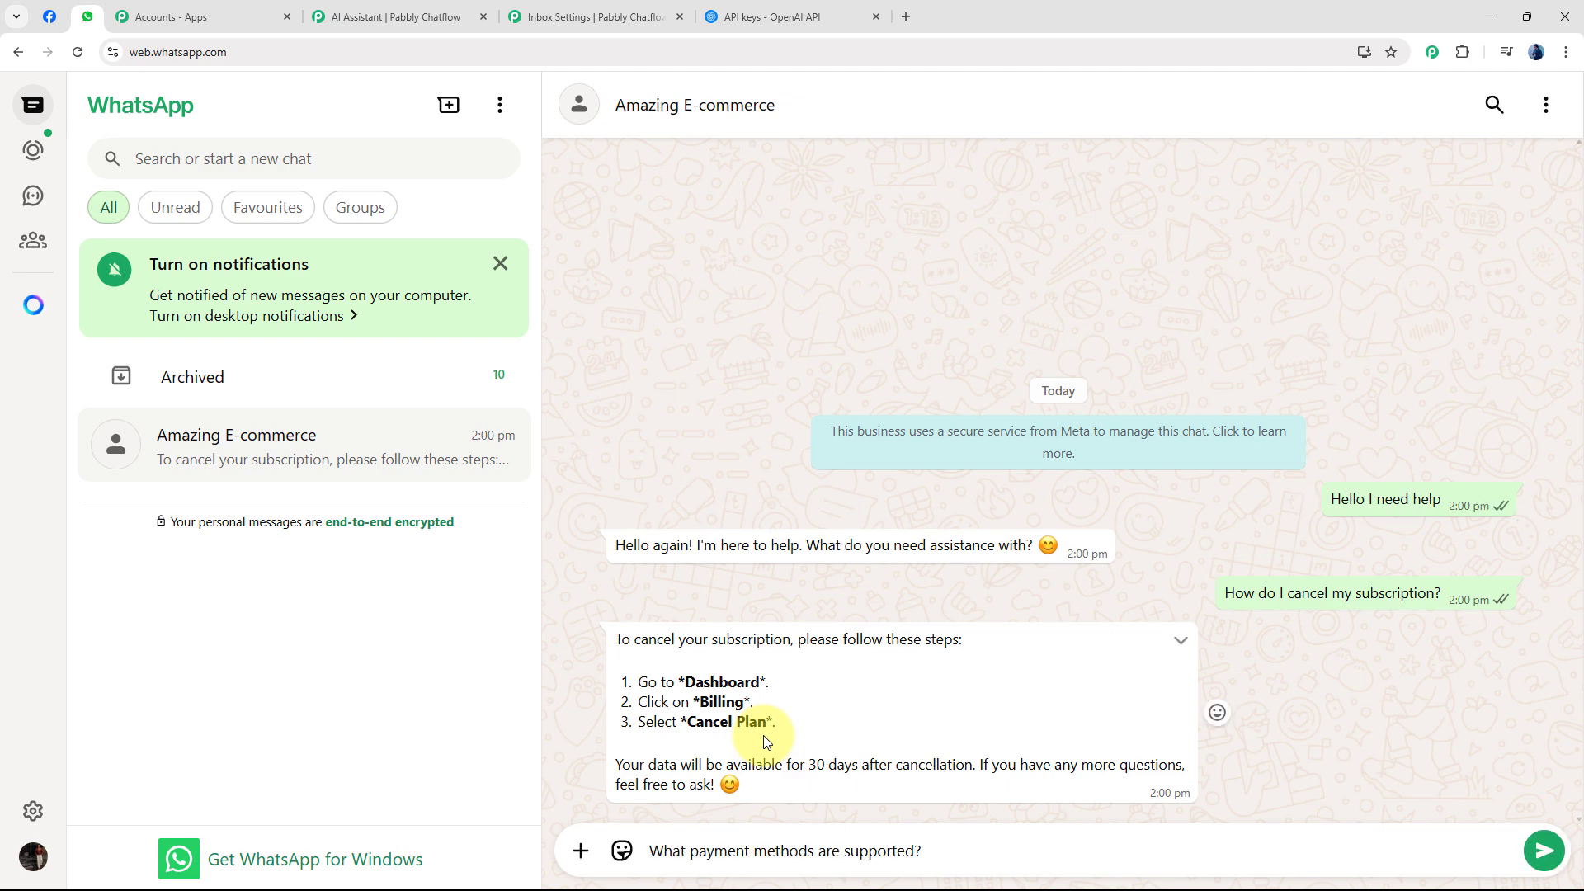
key("Return")
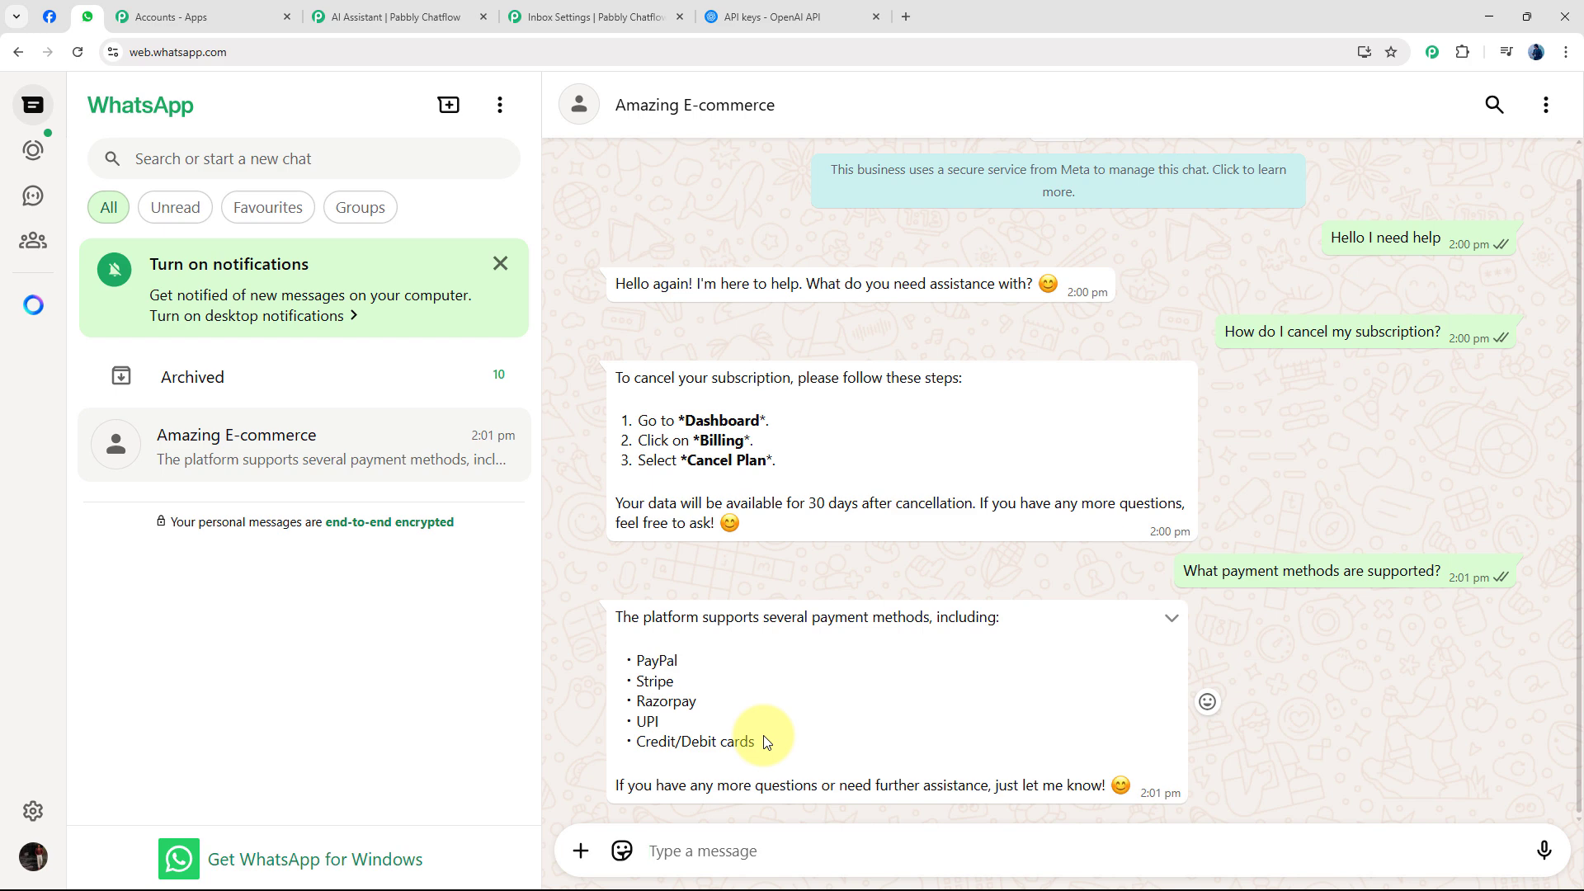
mouse_move(615, 839)
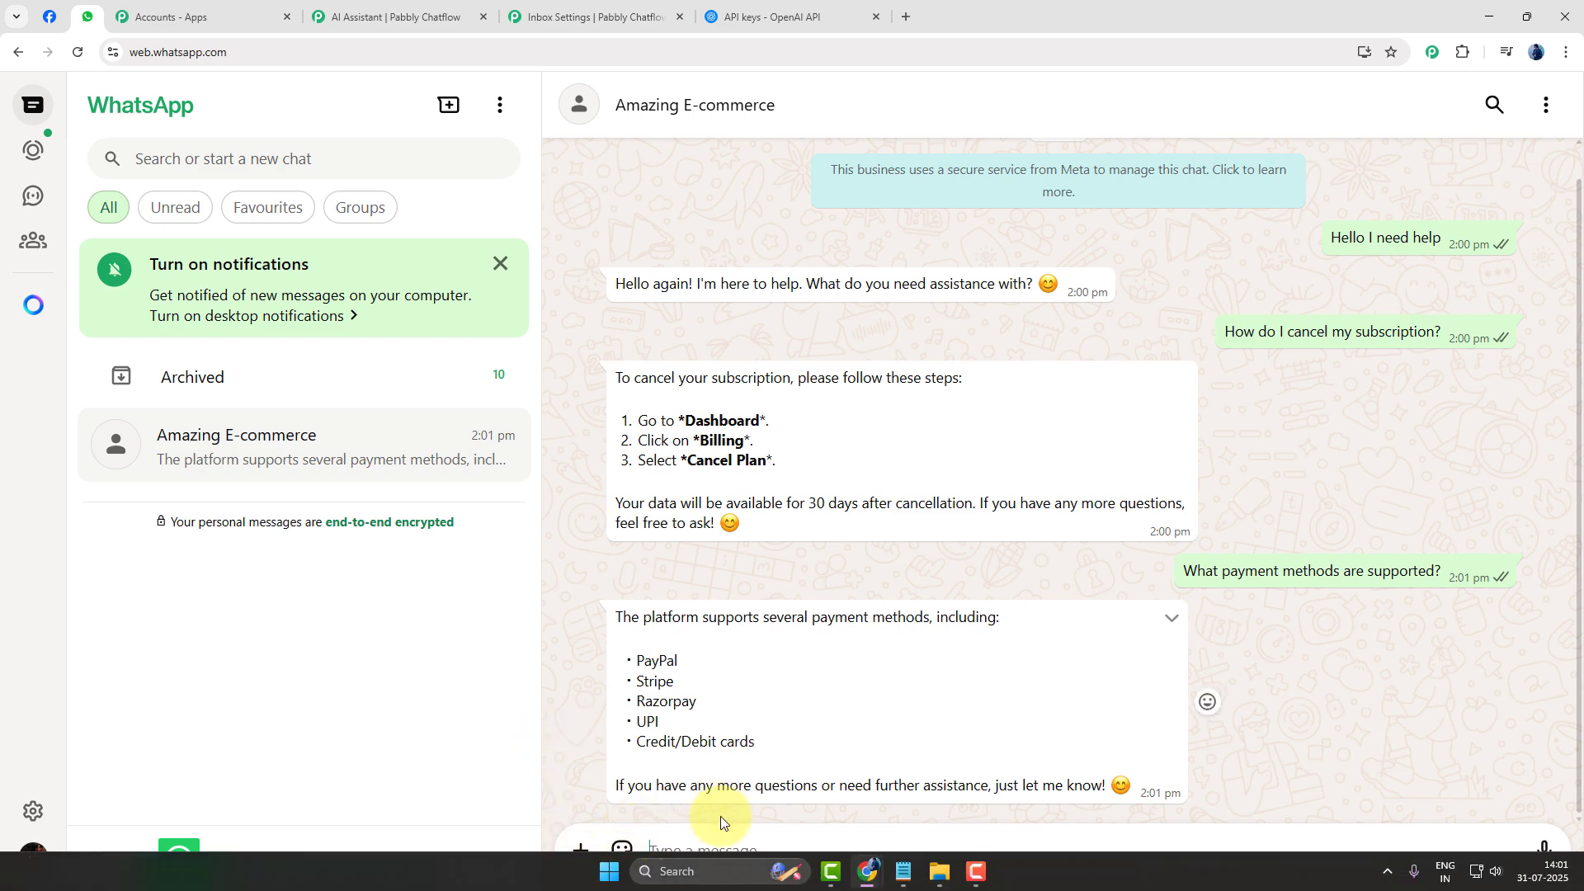
type("How do I track my customer orders?")
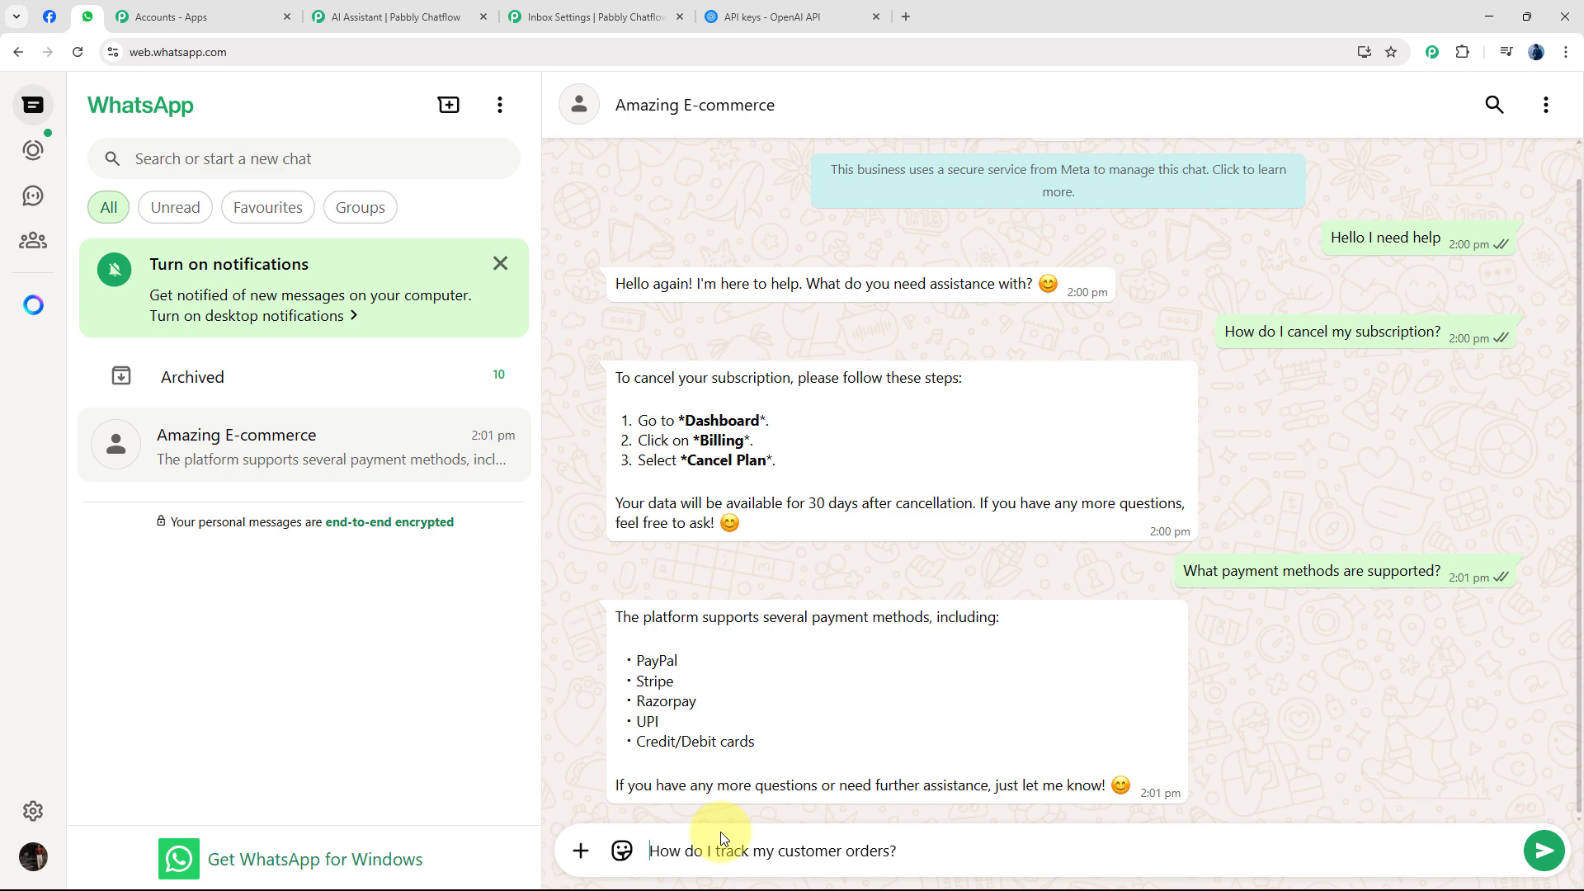
key("Return")
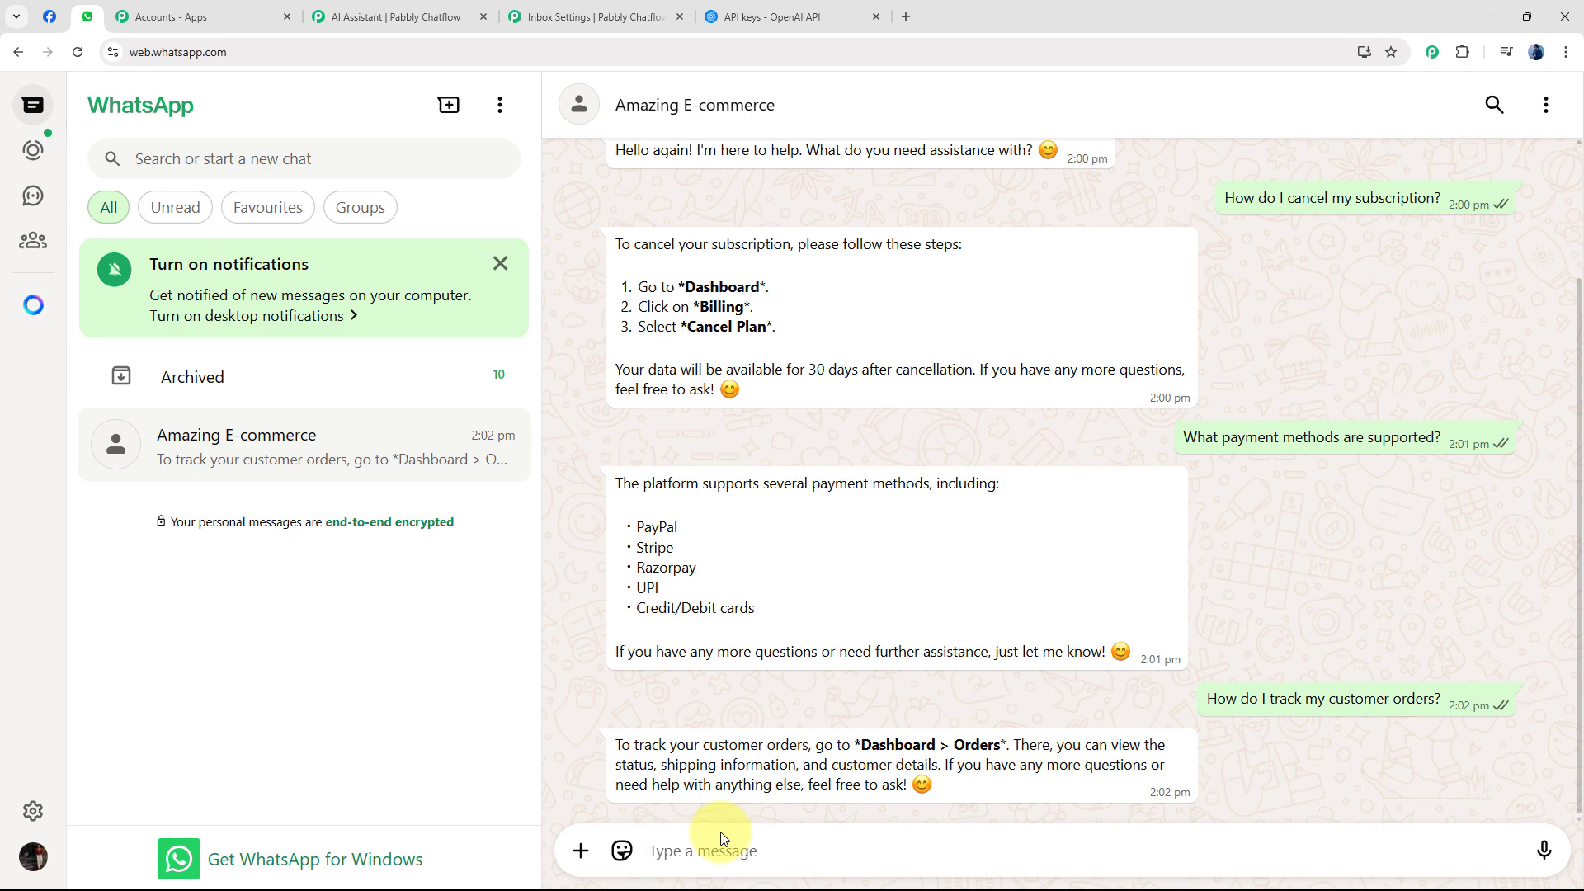
Return to the Smart AI Assistant's Styling page in Pabbly Chatflow
left_click(389, 20)
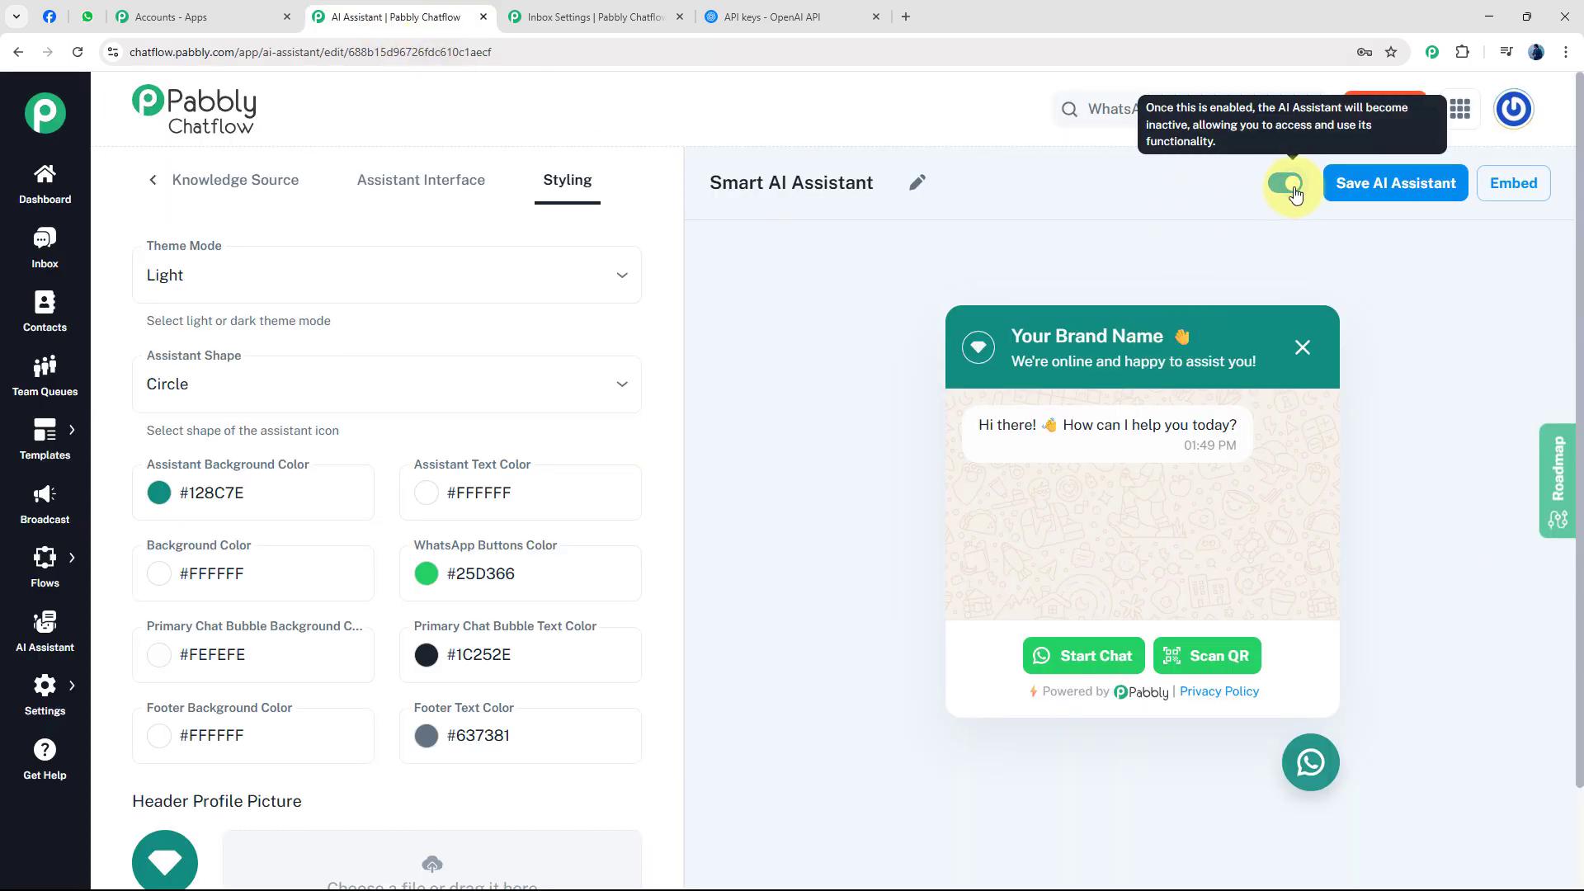